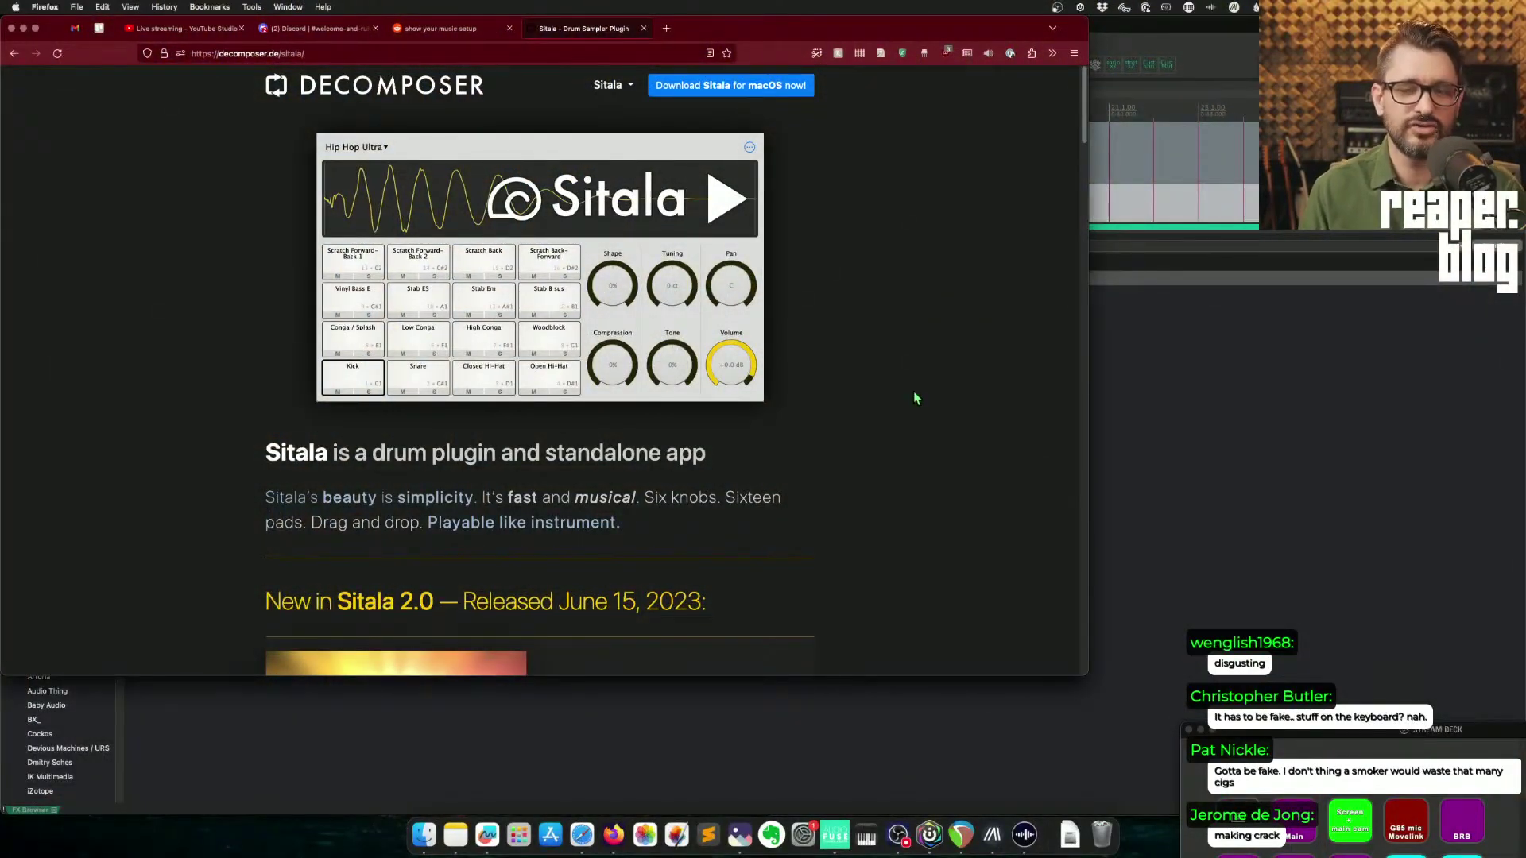
Step: Scroll down through the Sitala feature page in Firefox to read it
scroll(915, 395, "down", 5)
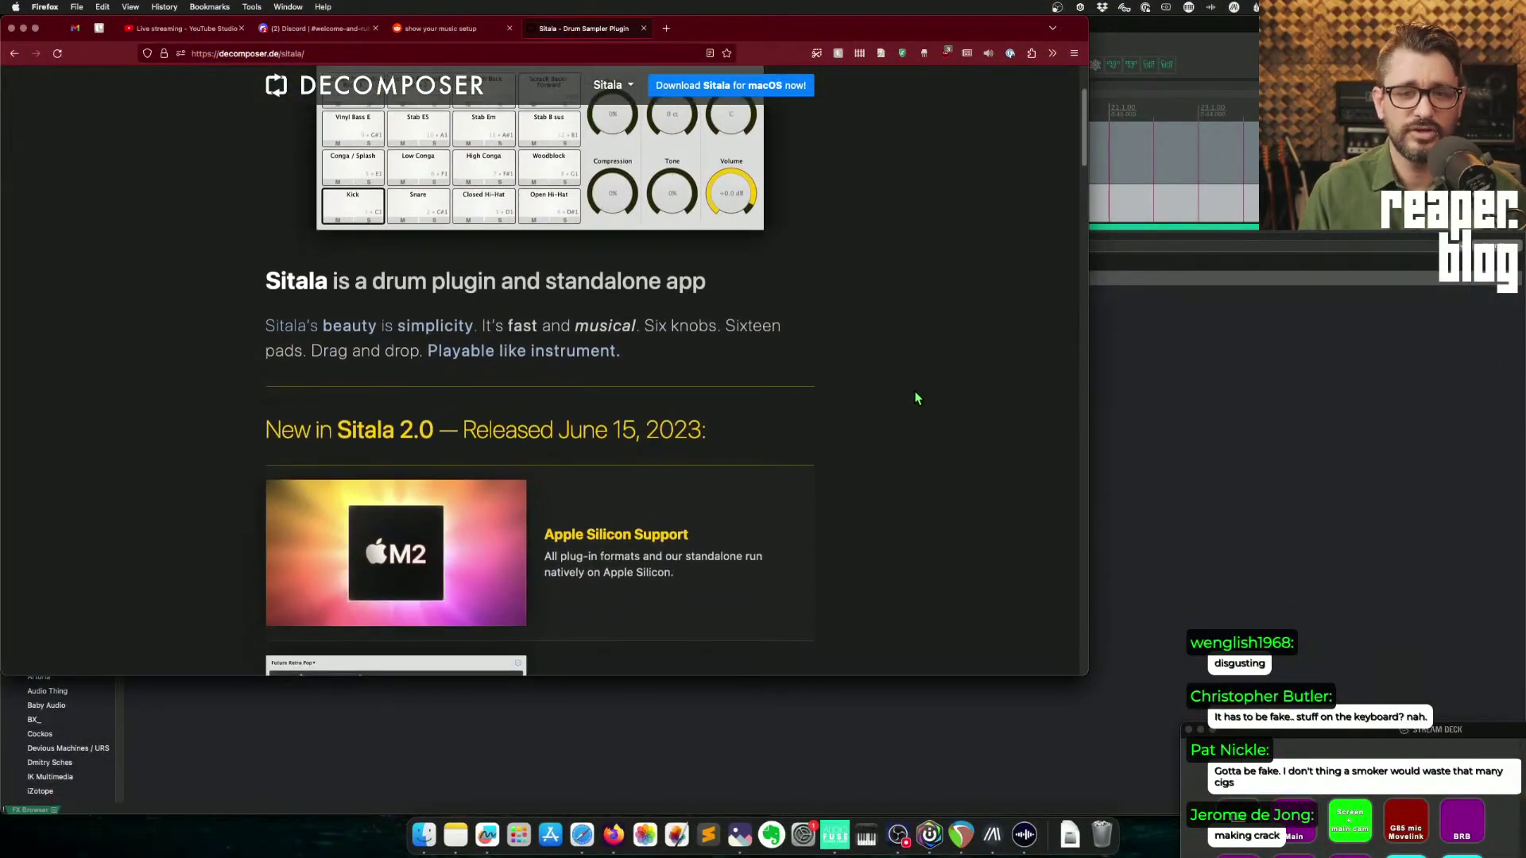
scroll(915, 397, "down", 7)
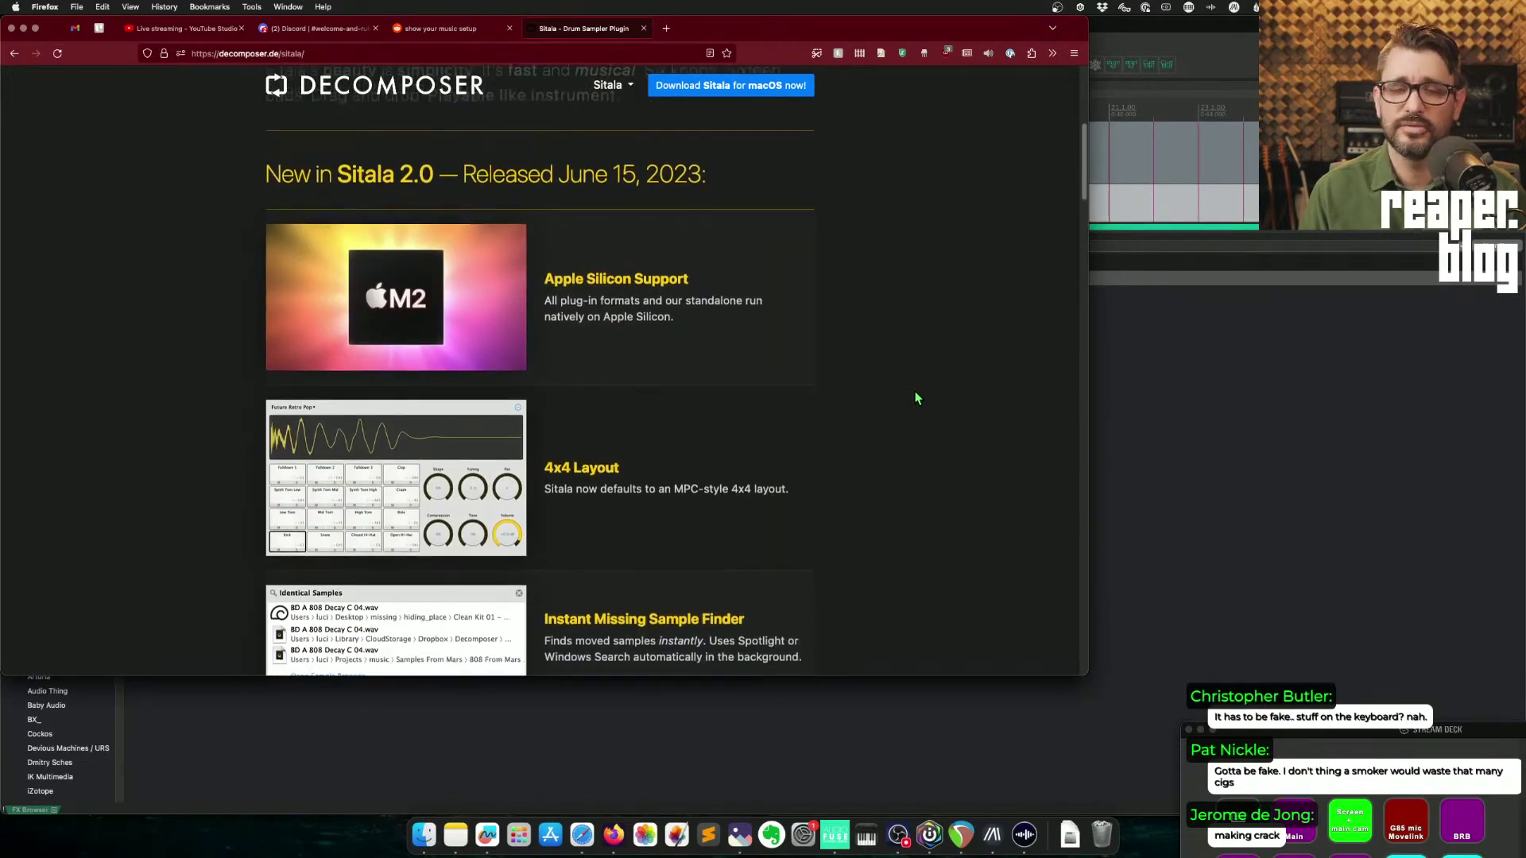
scroll(916, 397, "down", 1)
scroll(915, 398, "down", 3)
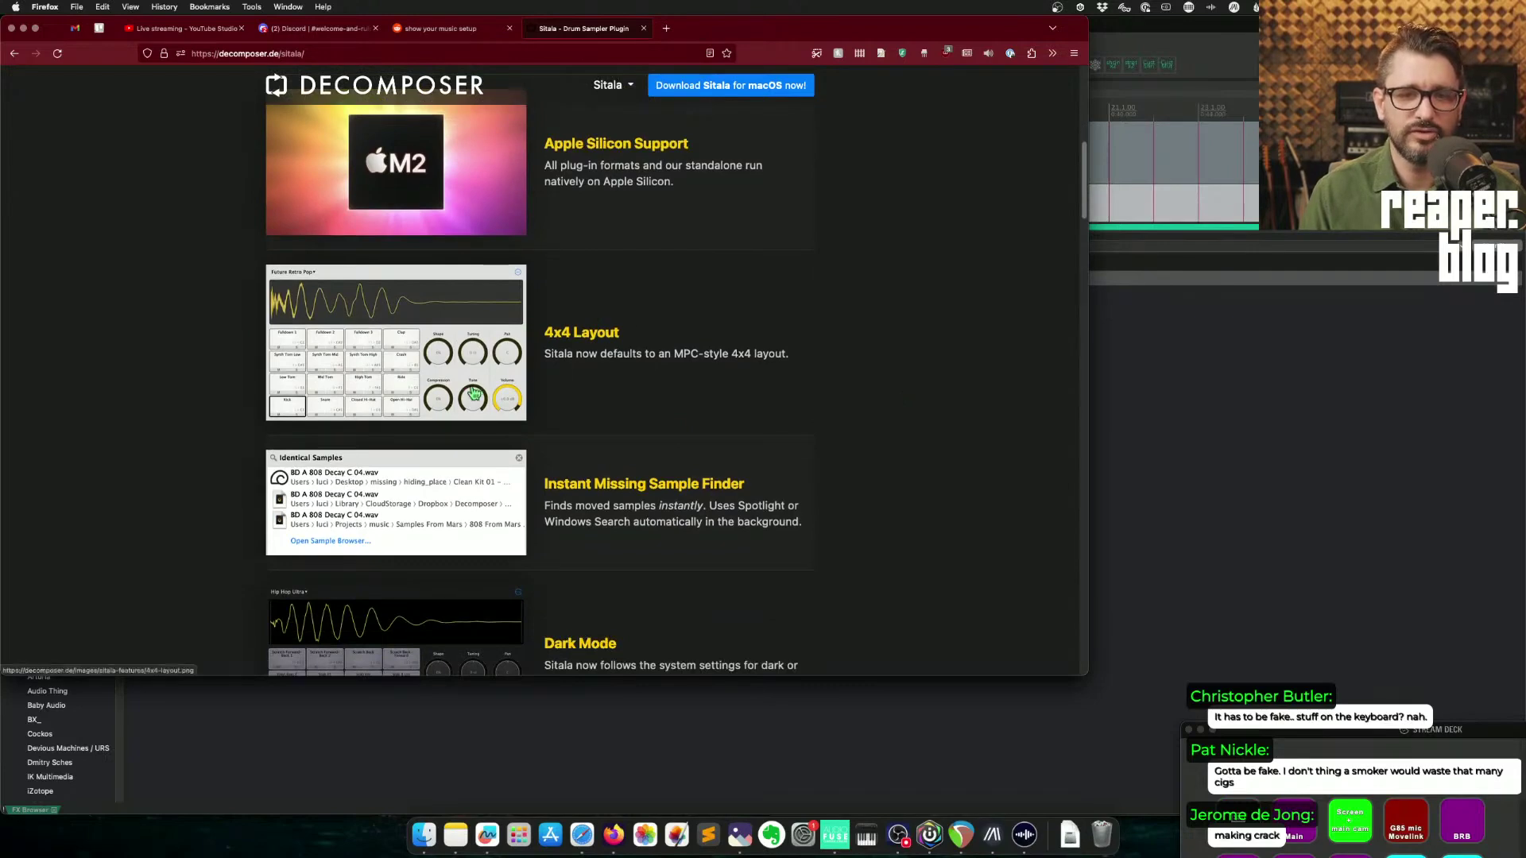
scroll(637, 395, "down", 2)
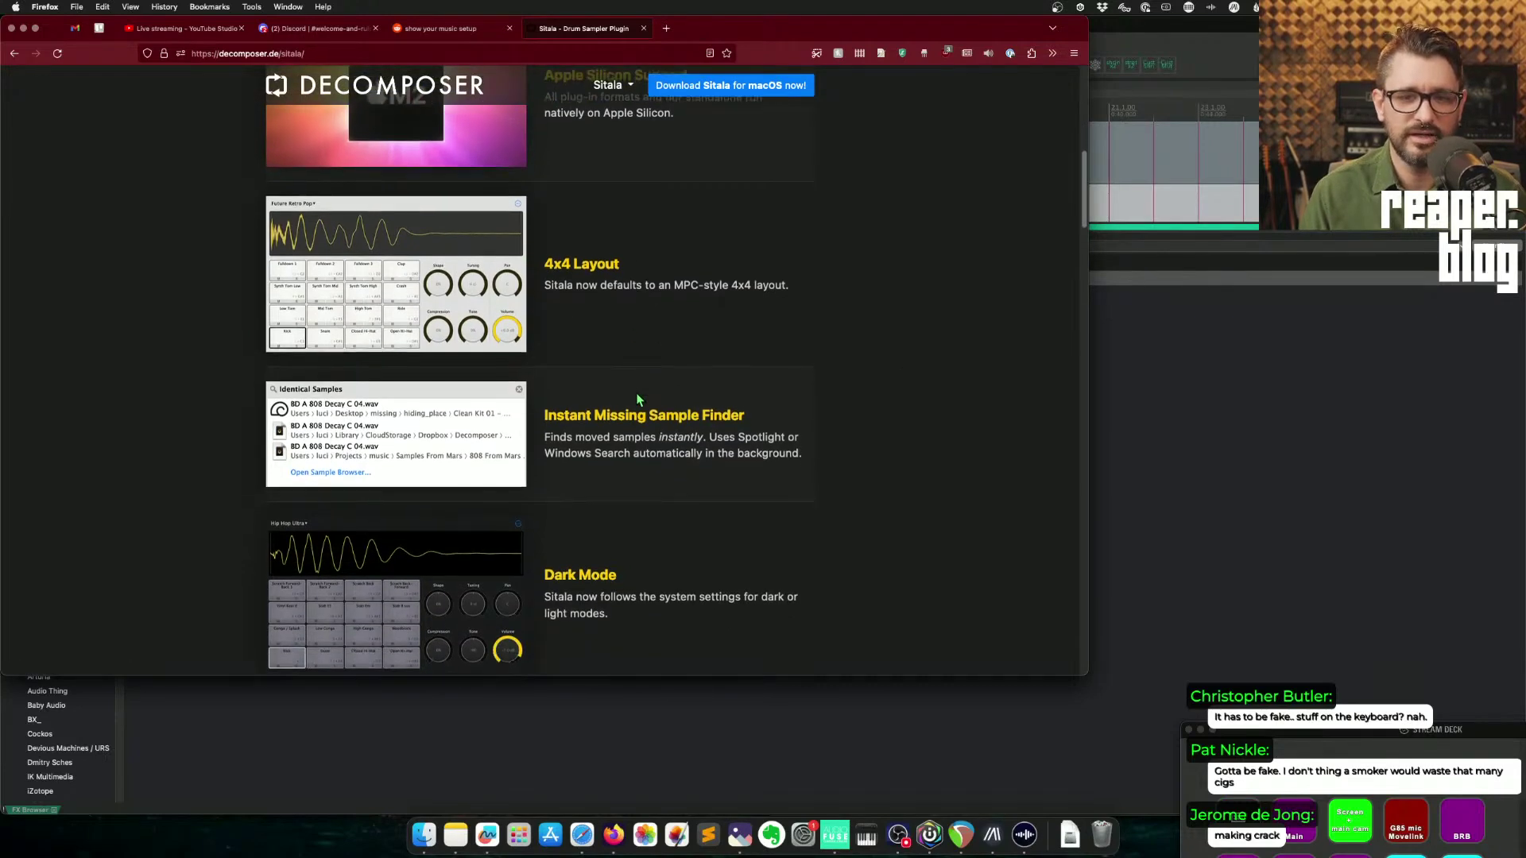
scroll(684, 428, "down", 3)
scroll(688, 429, "down", 5)
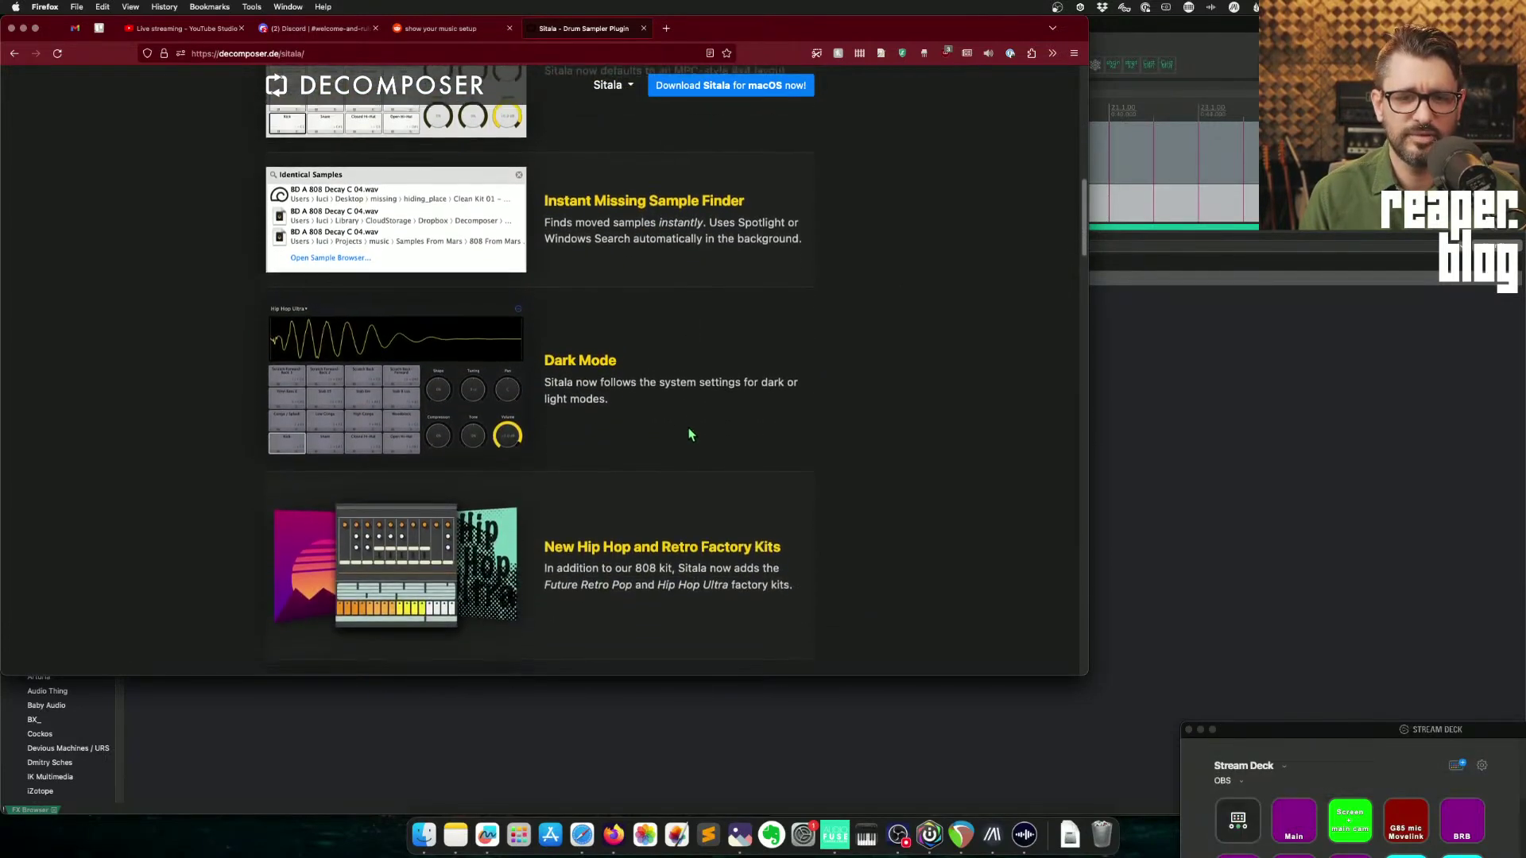
scroll(689, 433, "down", 5)
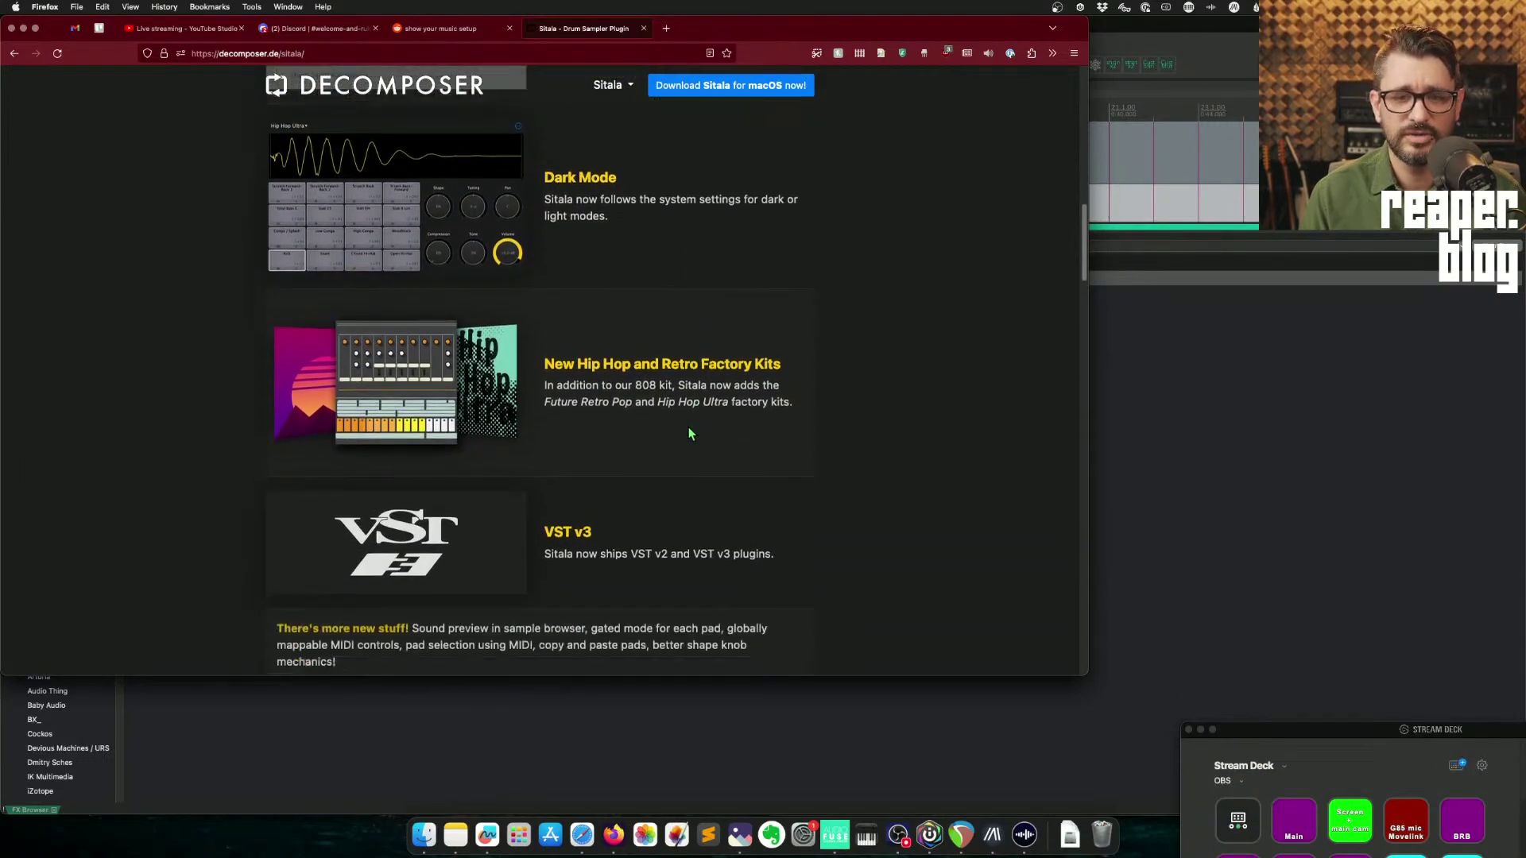
scroll(579, 275, "down", 3)
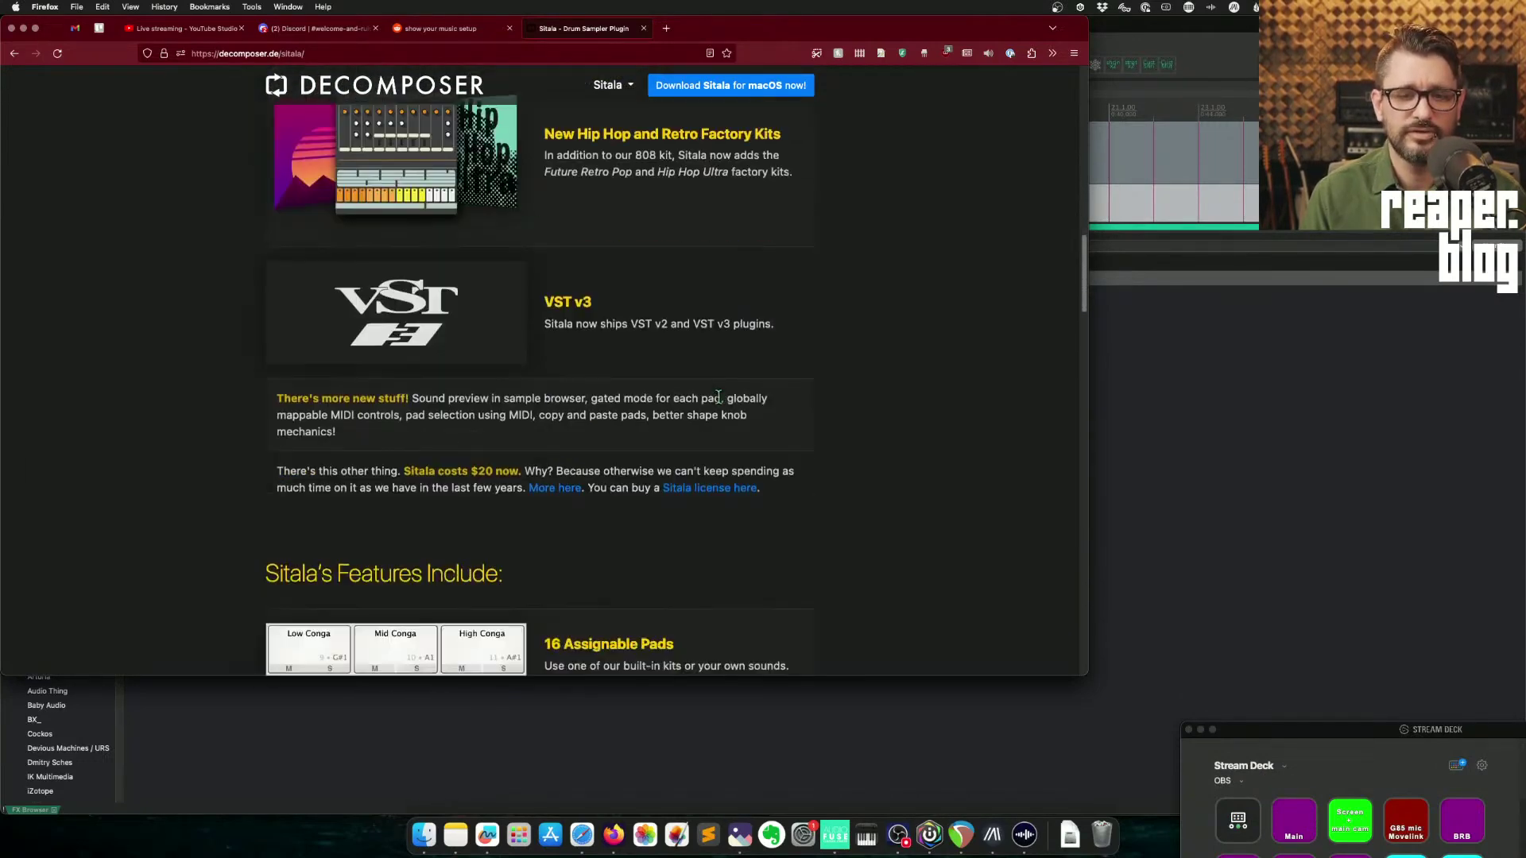
scroll(718, 397, "down", 15)
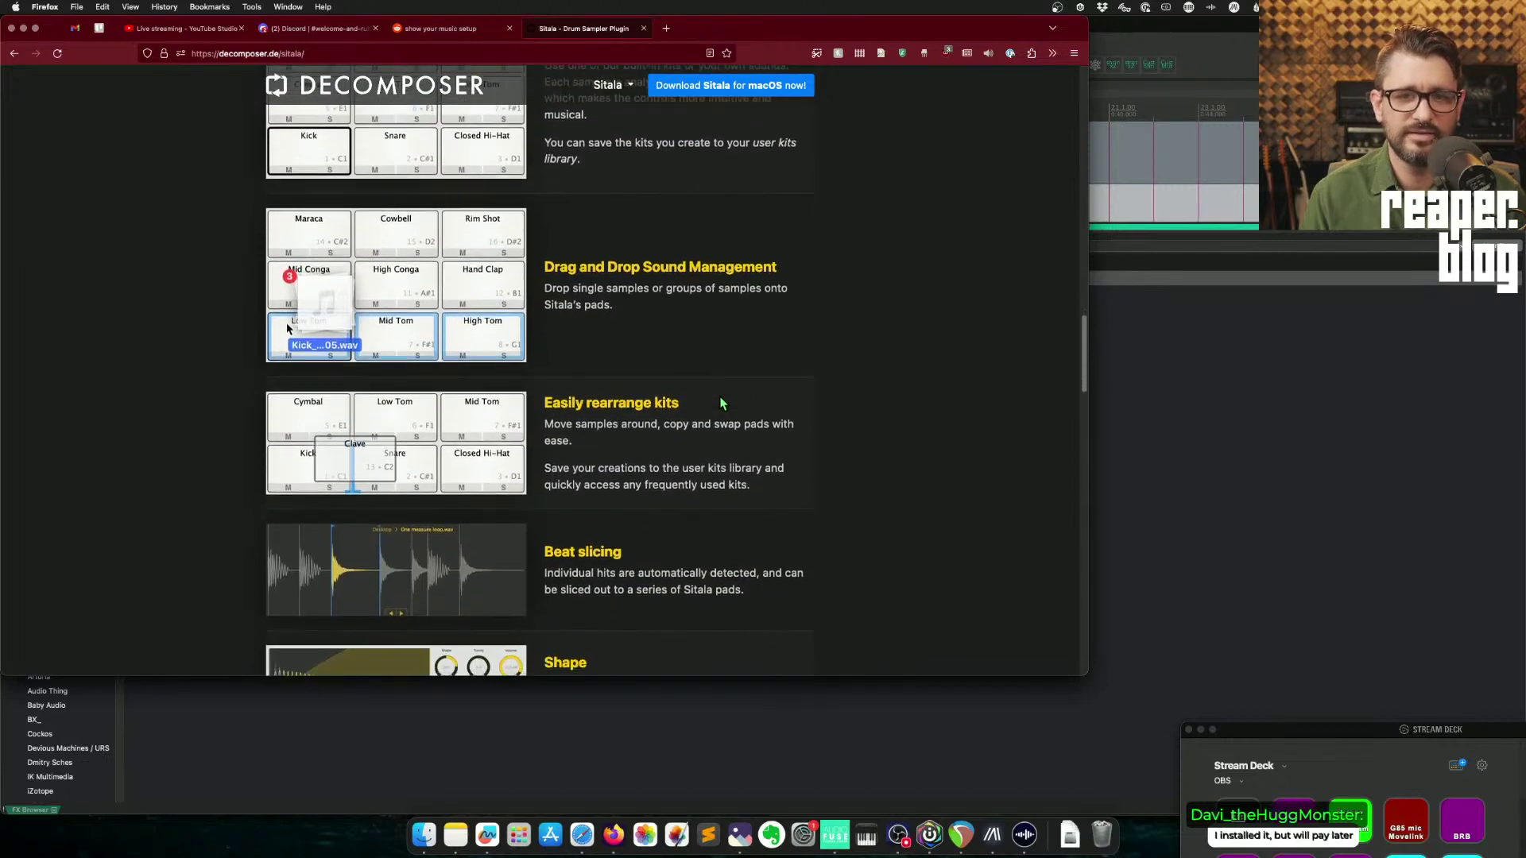
scroll(721, 404, "down", 4)
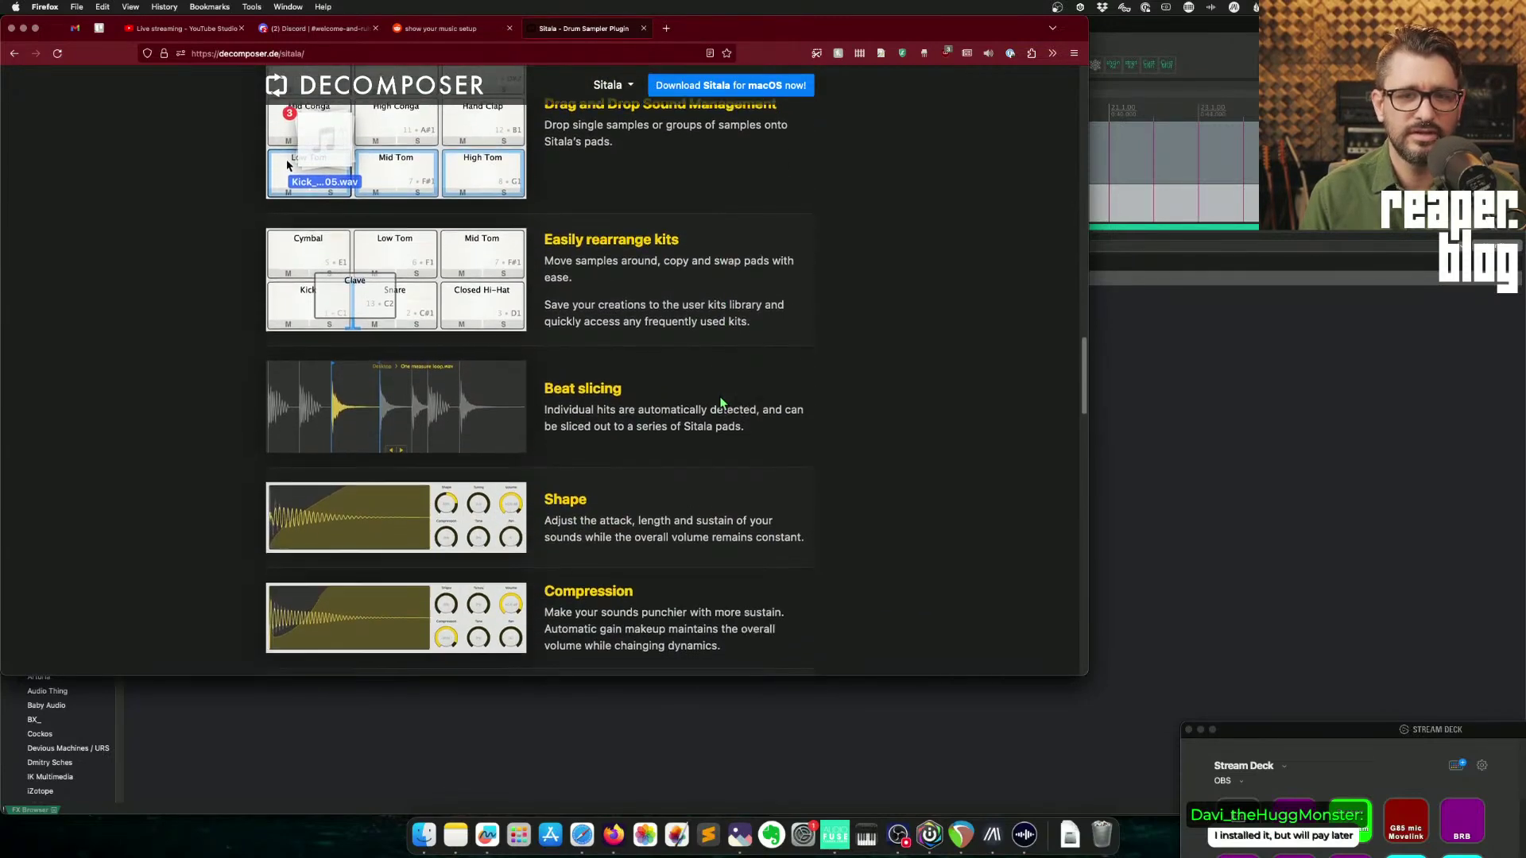
scroll(720, 402, "down", 6)
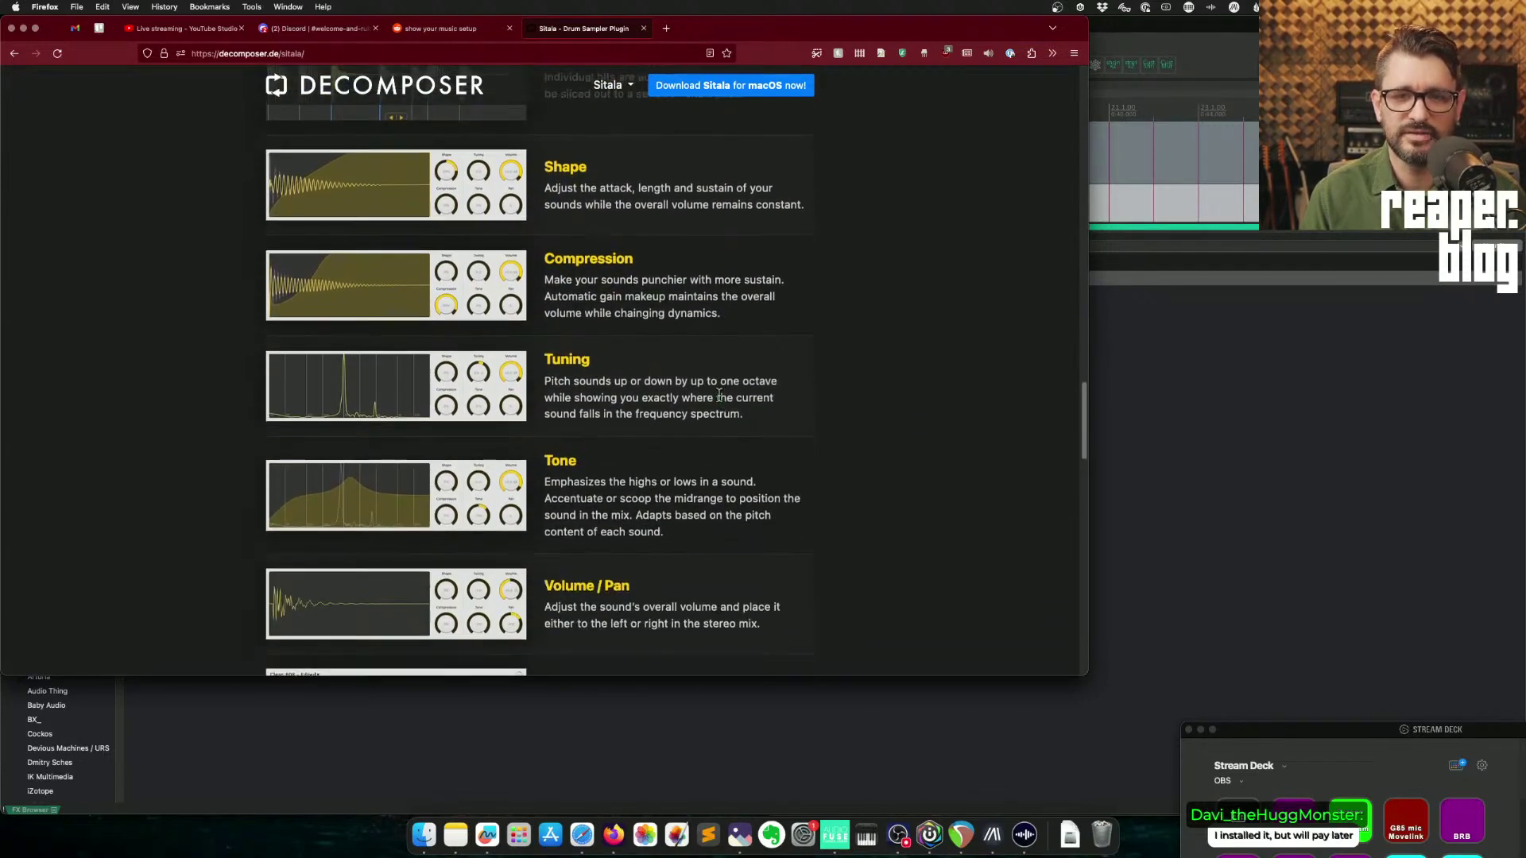
scroll(720, 397, "down", 4)
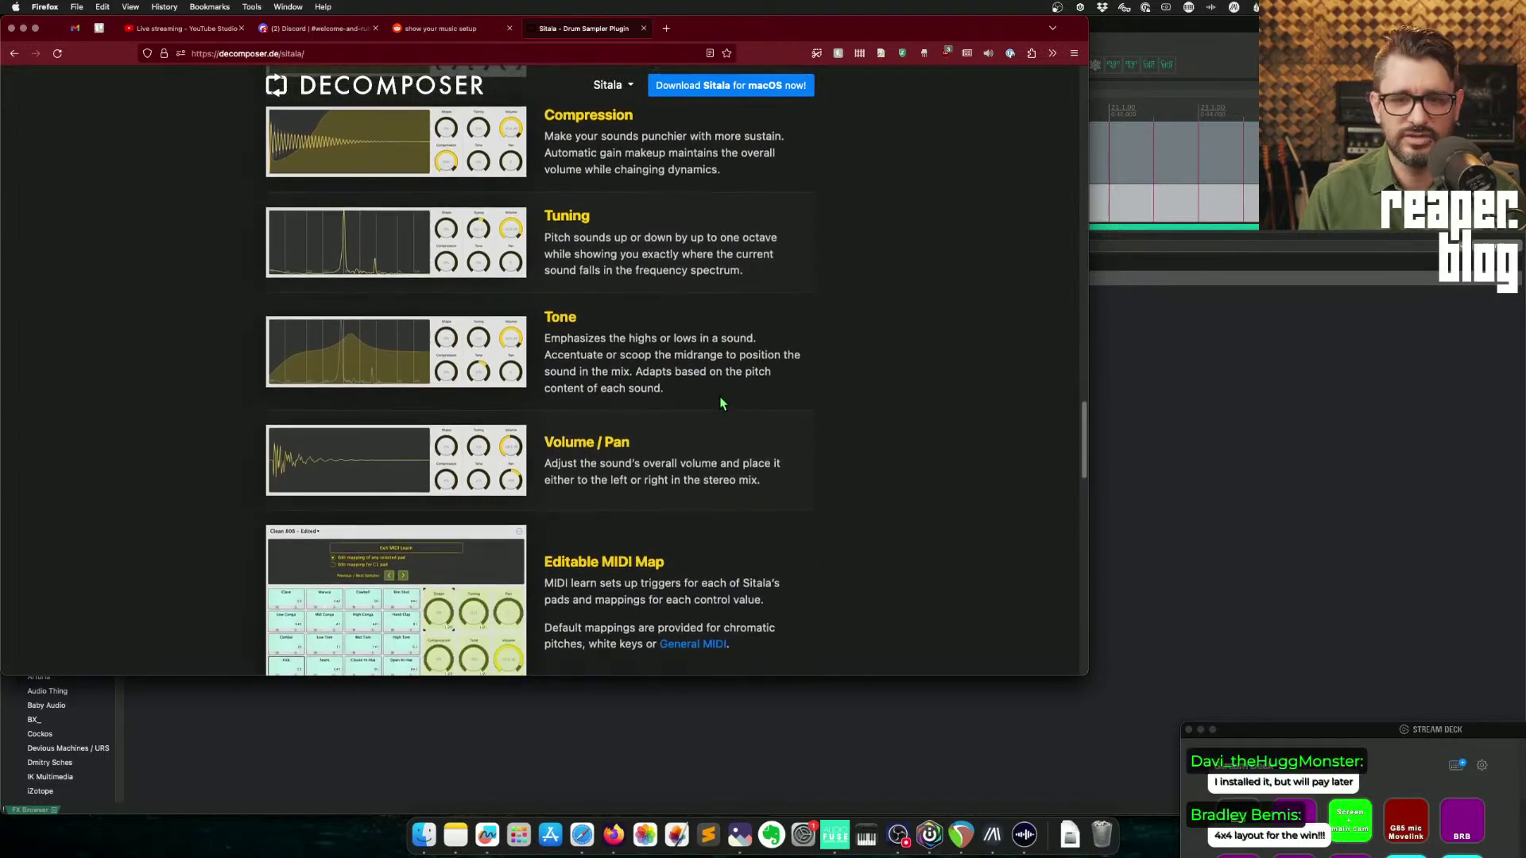
scroll(719, 395, "down", 6)
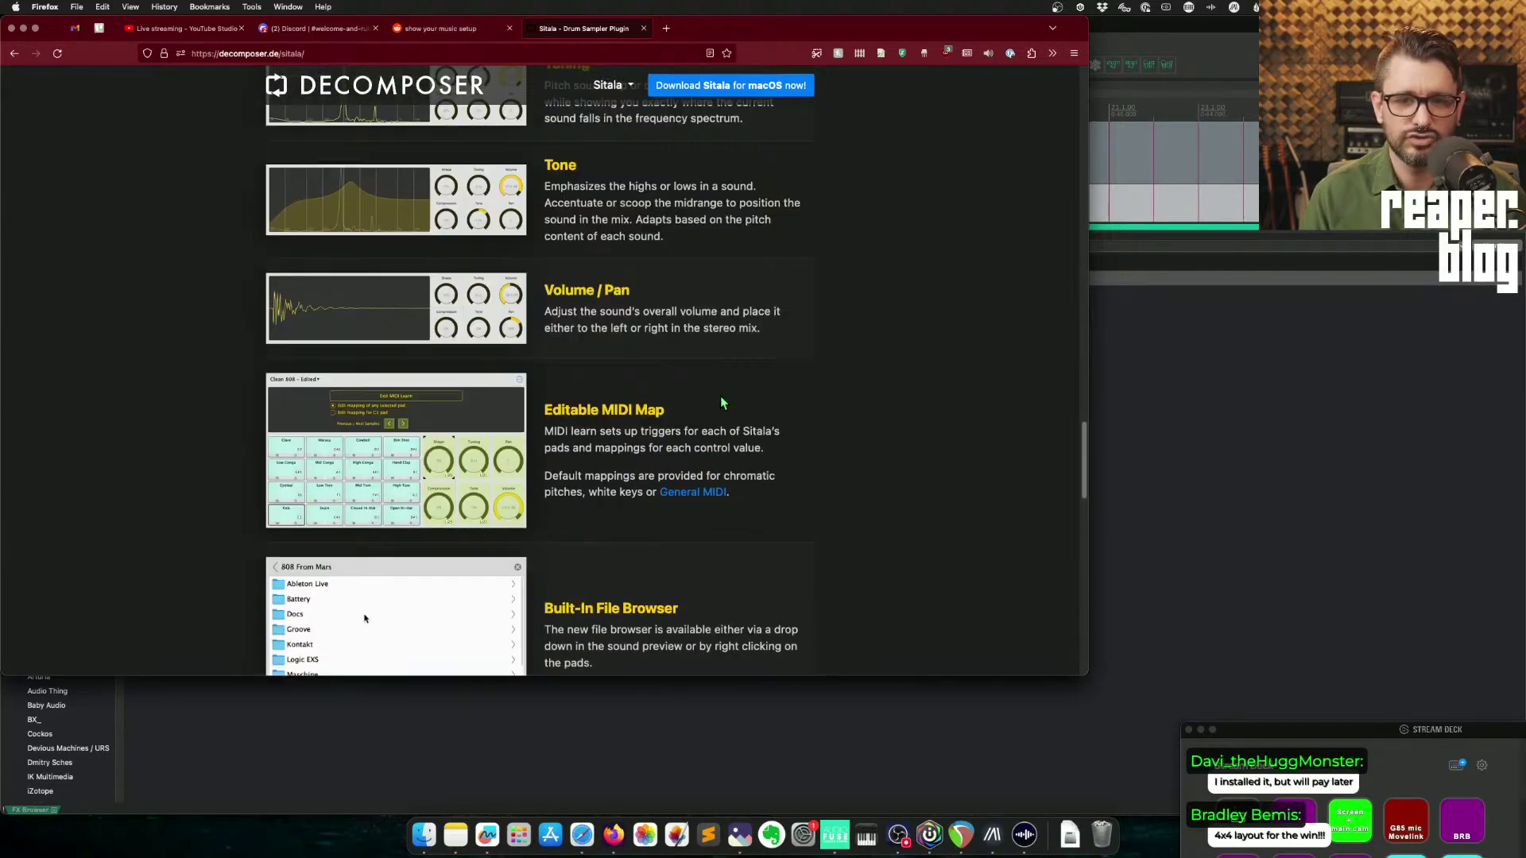
scroll(722, 403, "down", 2)
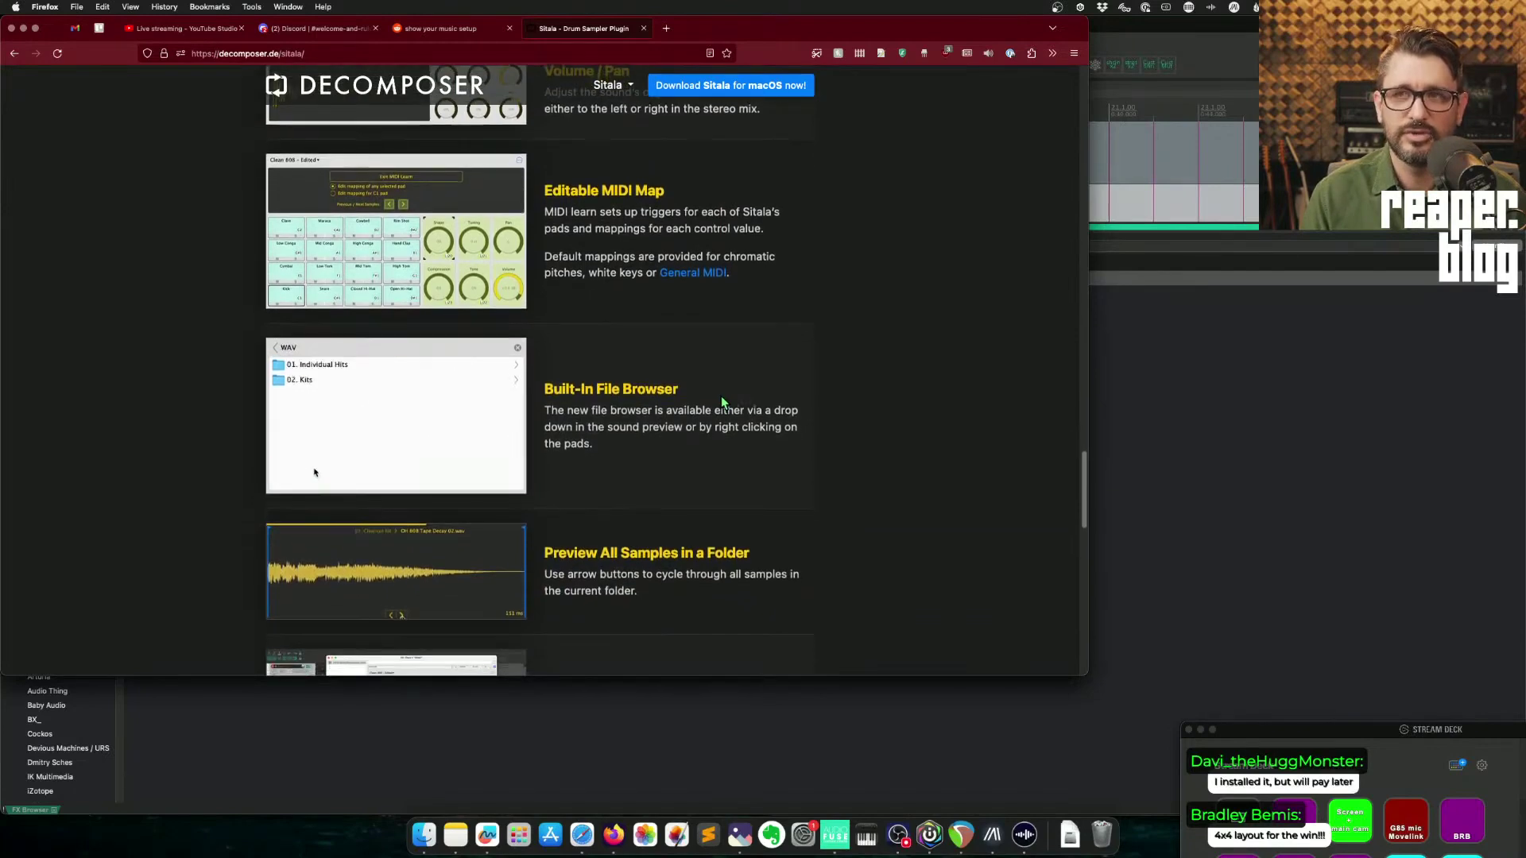
scroll(722, 403, "down", 5)
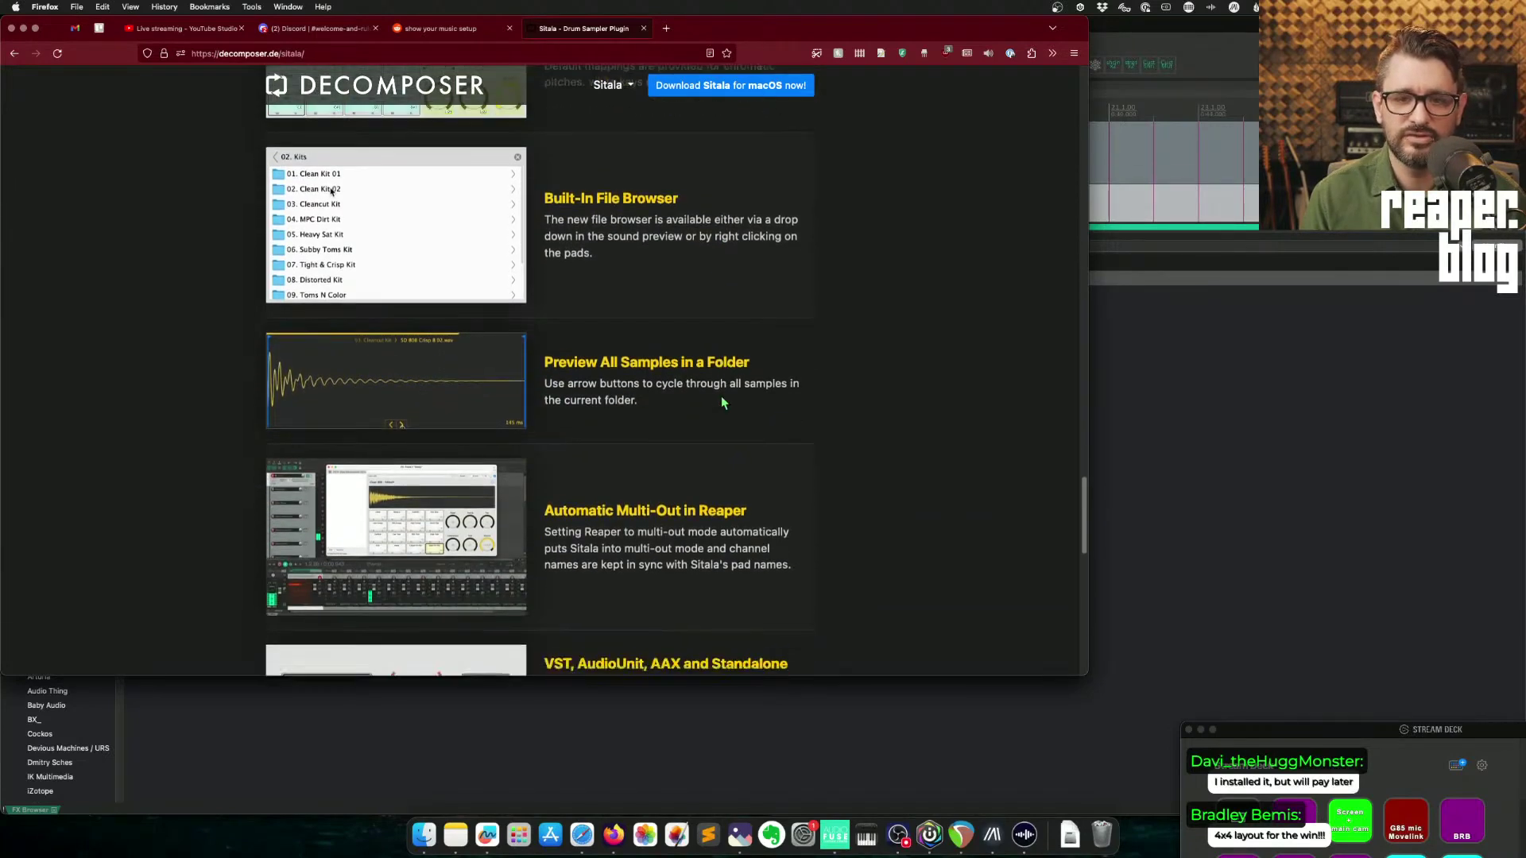
scroll(722, 401, "down", 4)
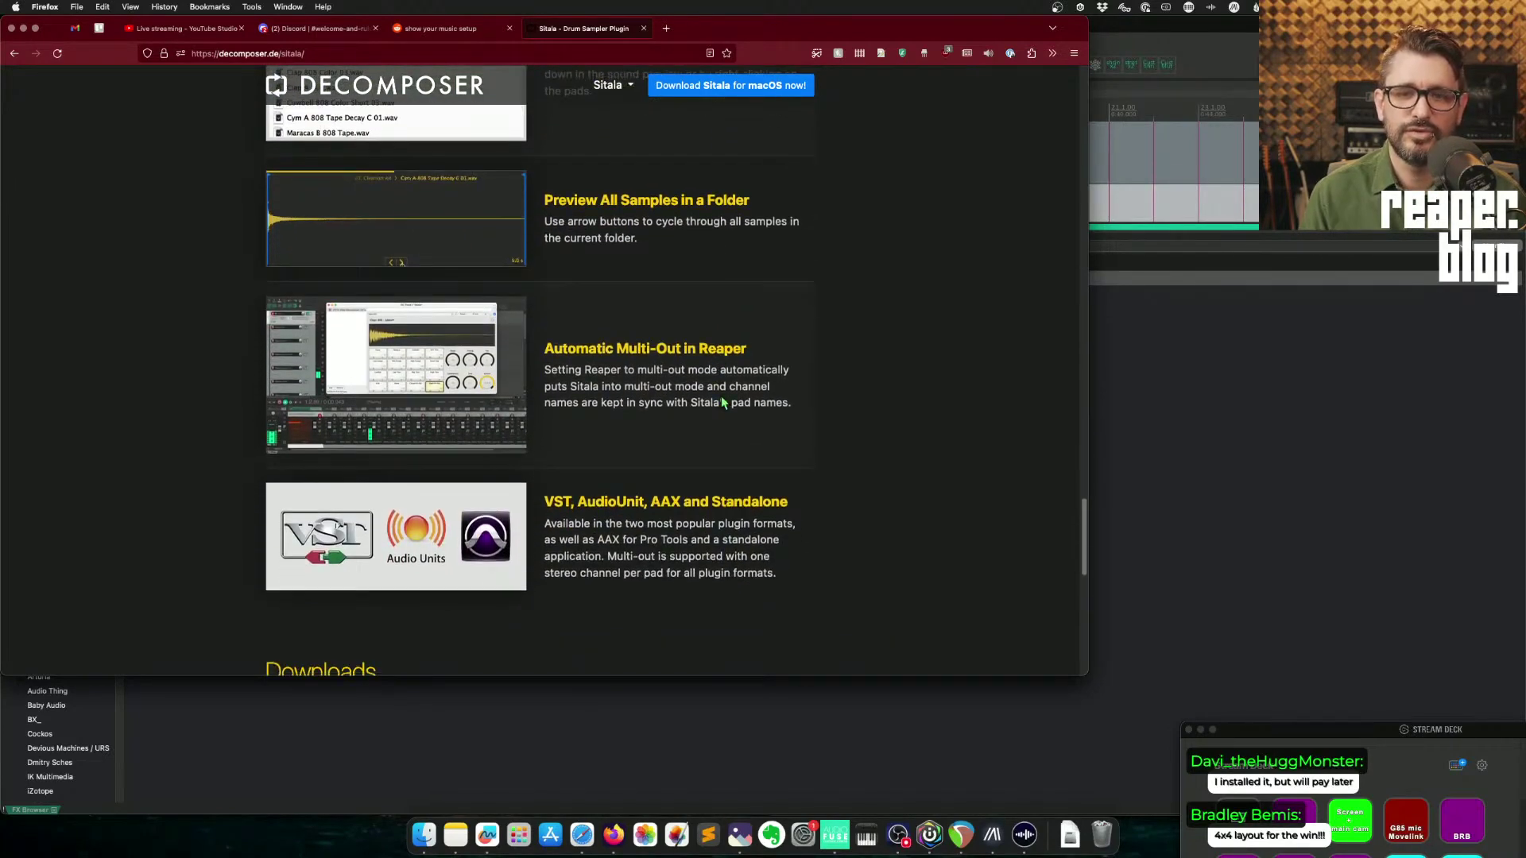
scroll(722, 396, "down", 1)
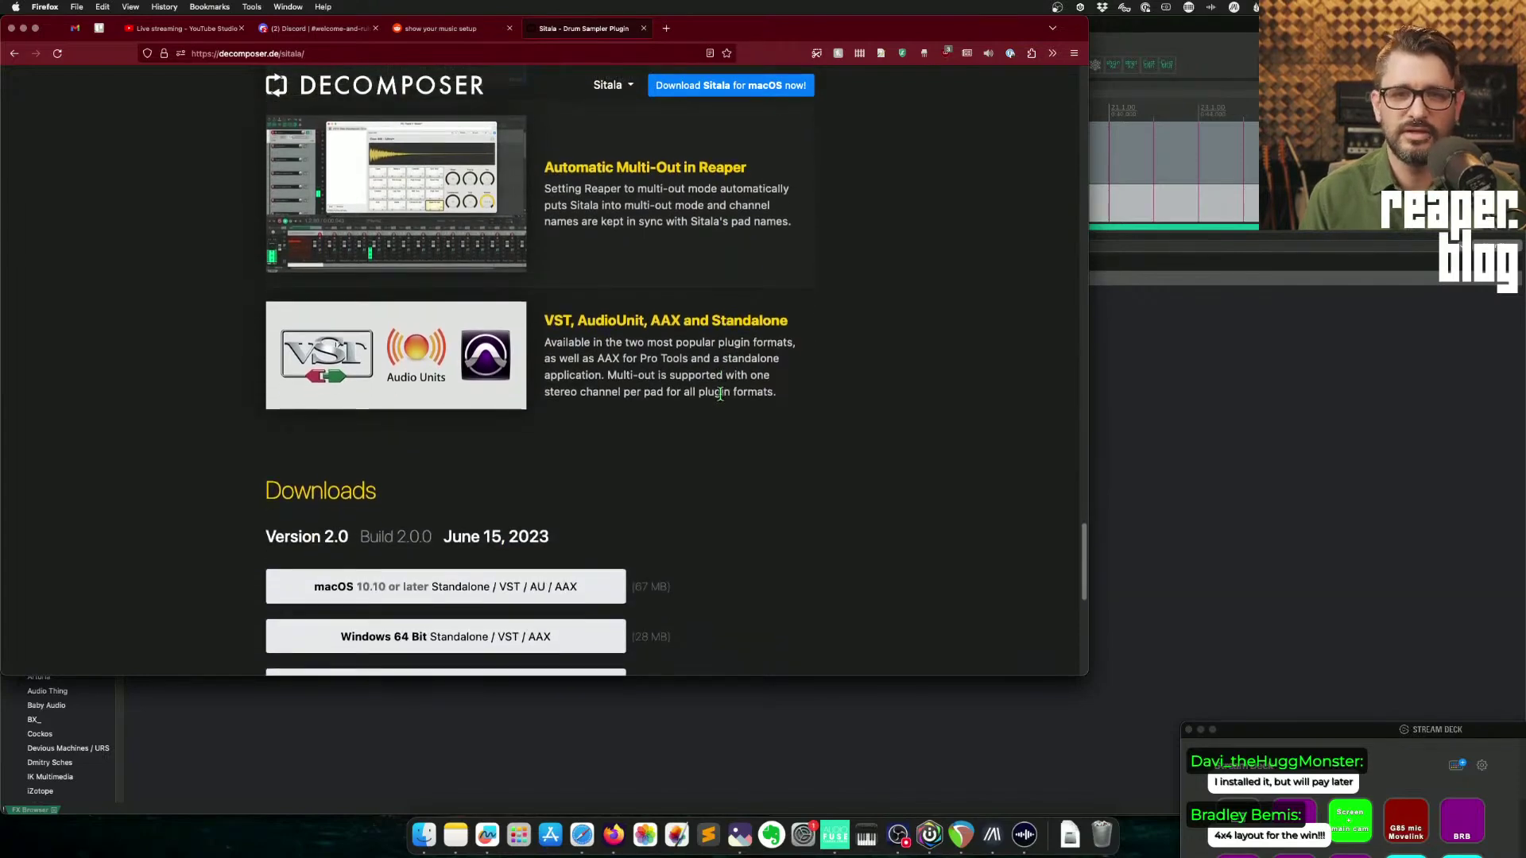
scroll(720, 394, "down", 1)
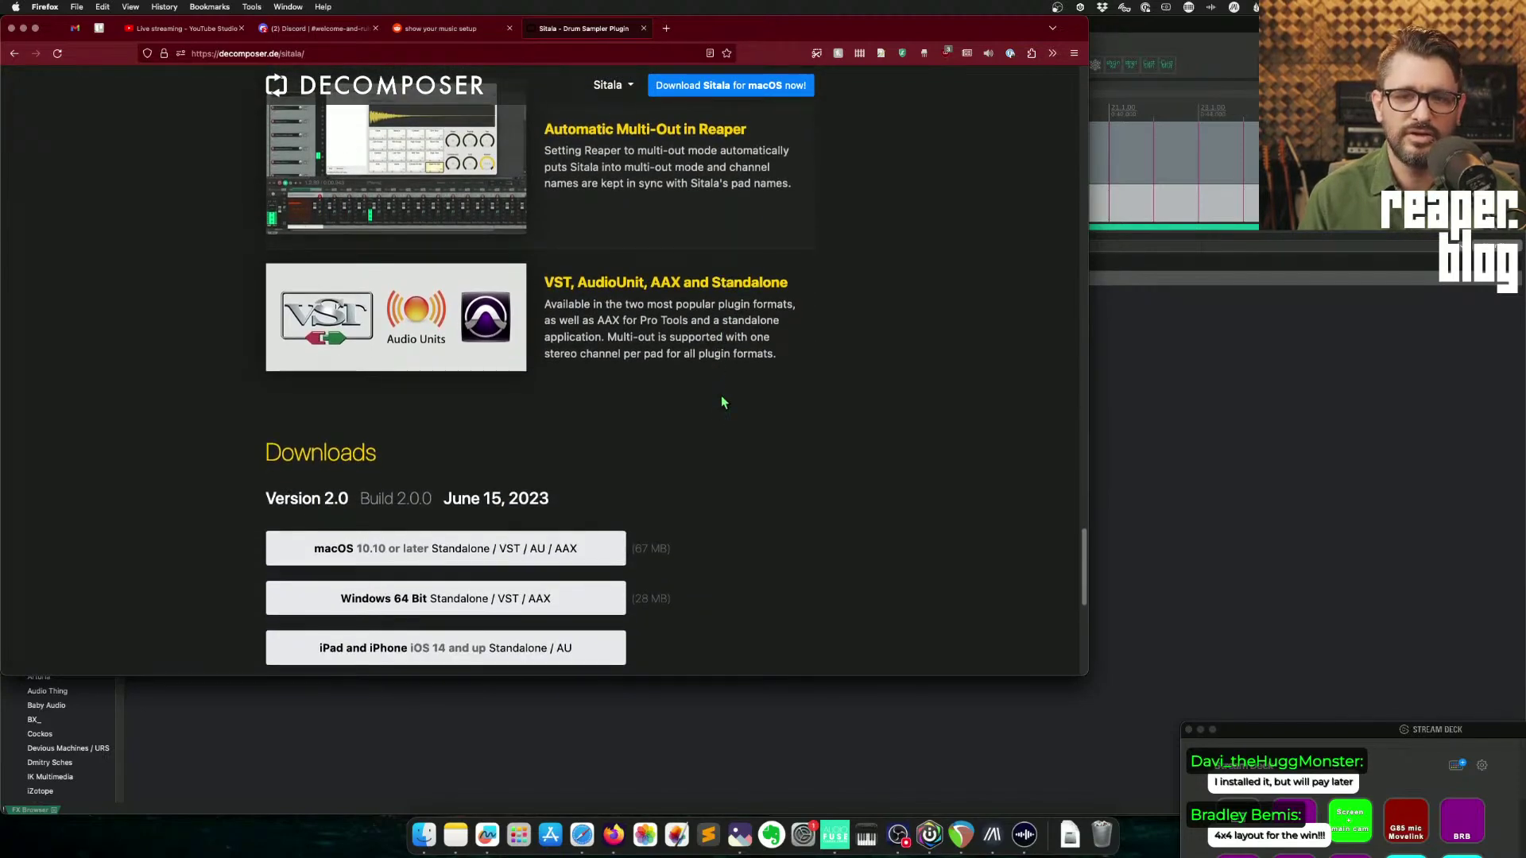
scroll(722, 397, "down", 5)
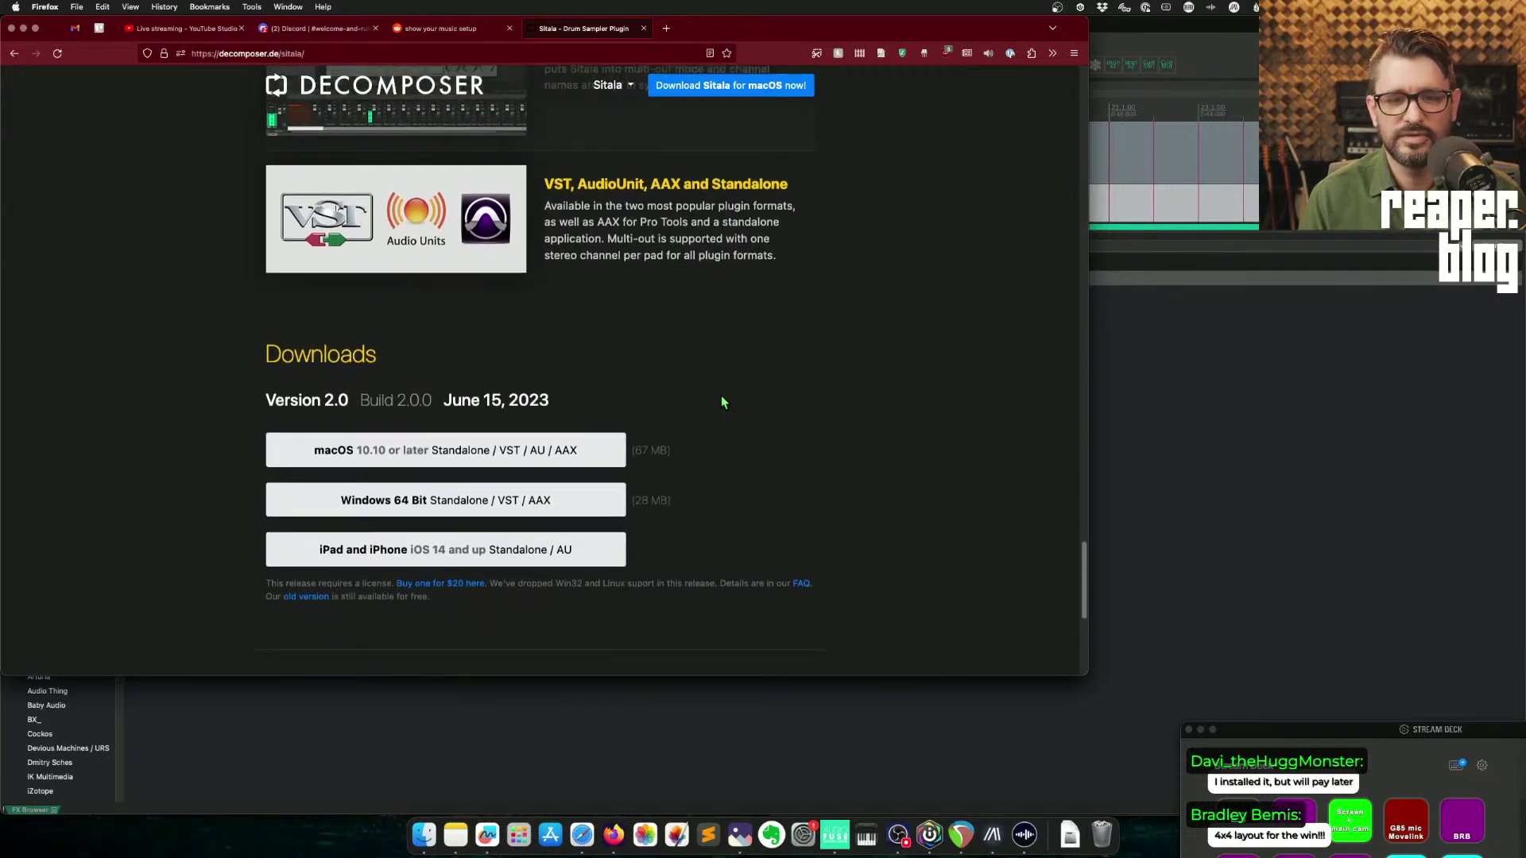
scroll(723, 402, "down", 1)
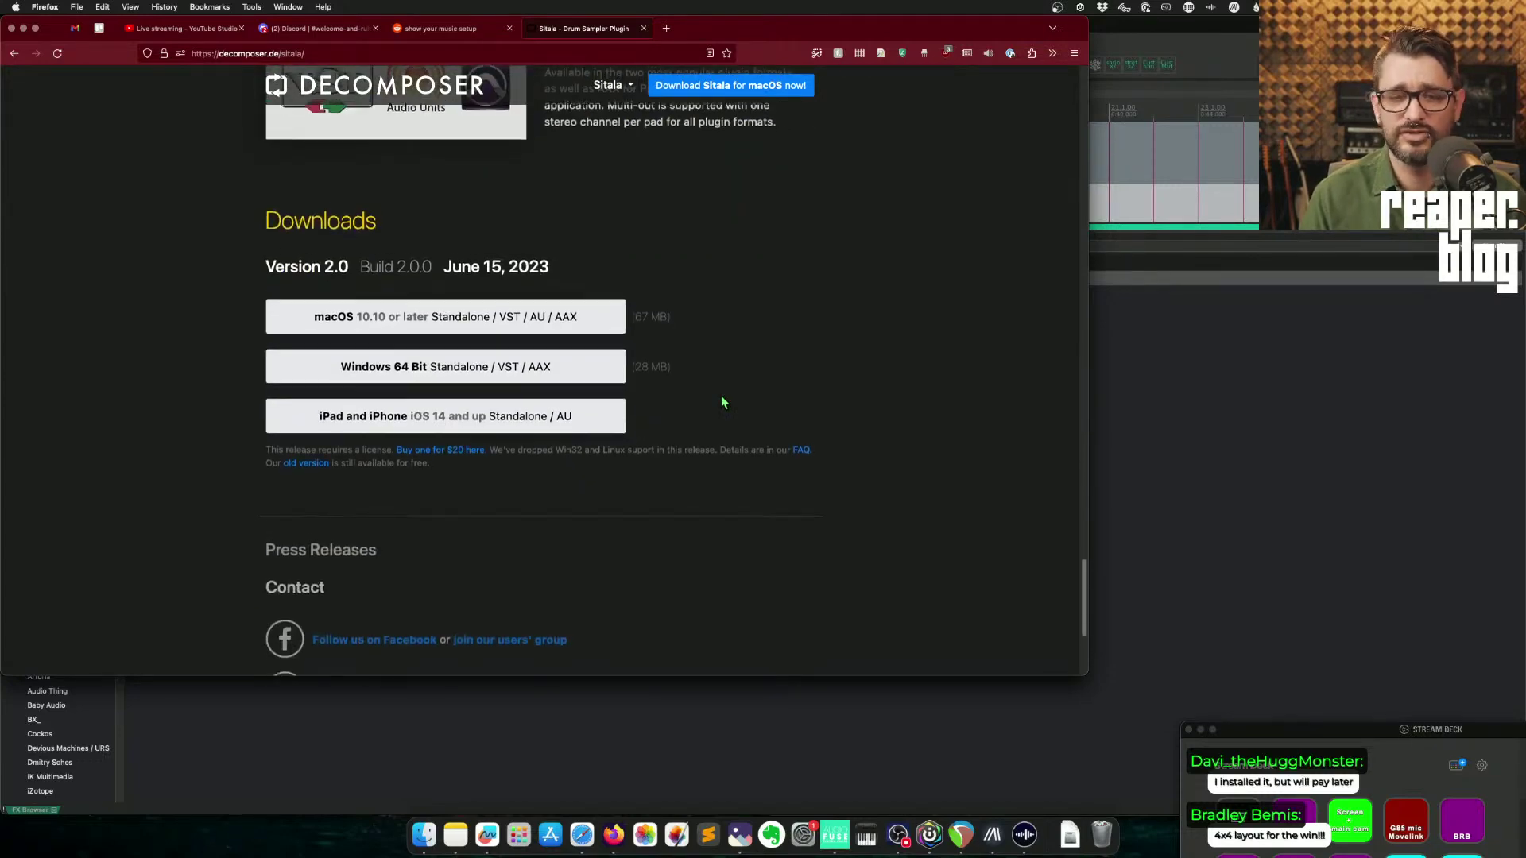
scroll(720, 406, "down", 2)
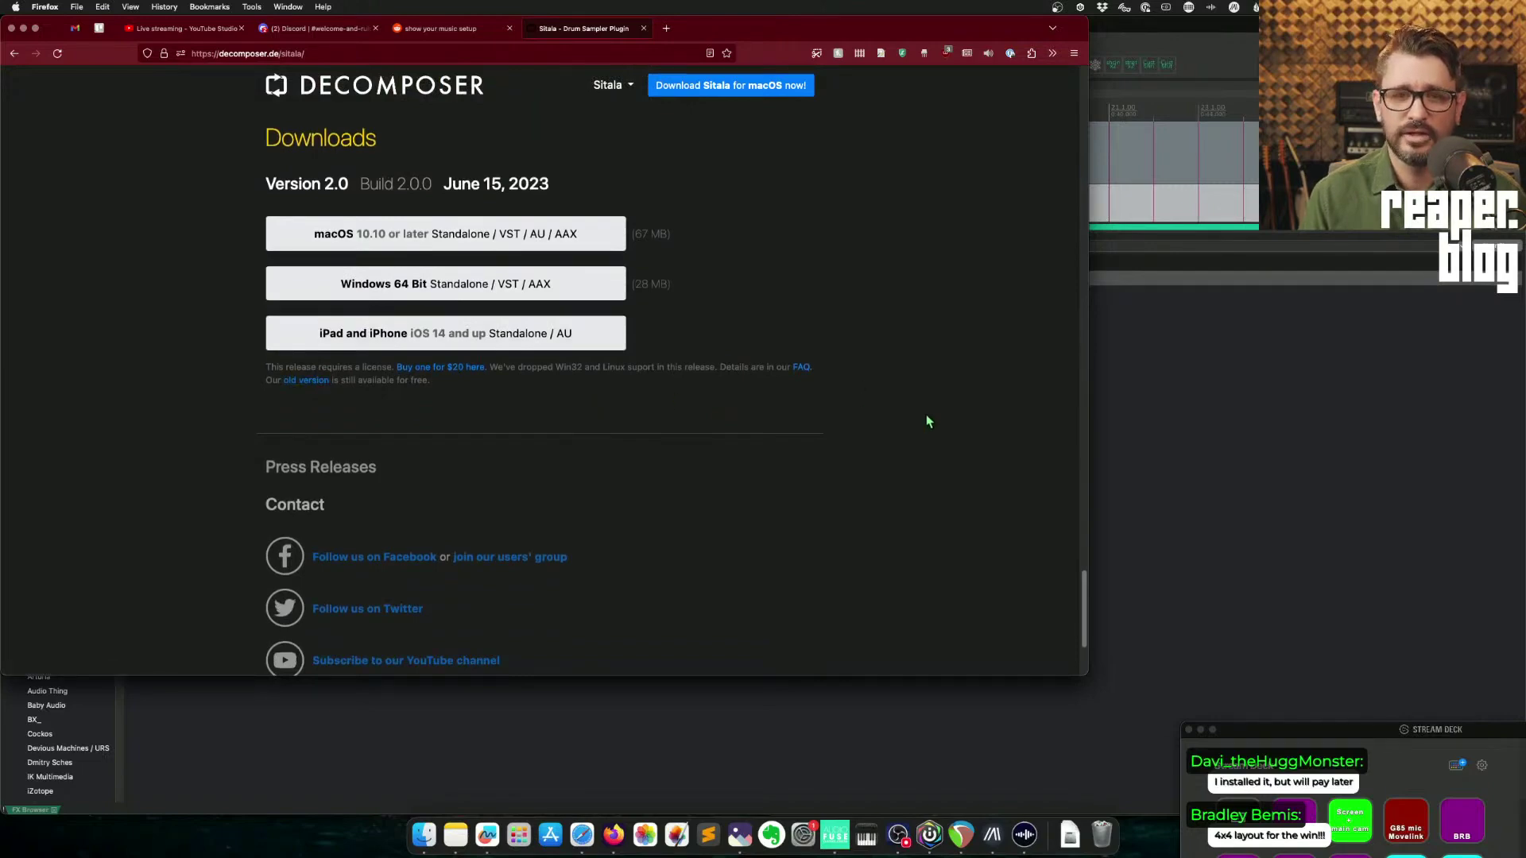
Step: Go back up and open the Sitala FAQ page from the navbar's Sitala menu
scroll(913, 388, "up", 15)
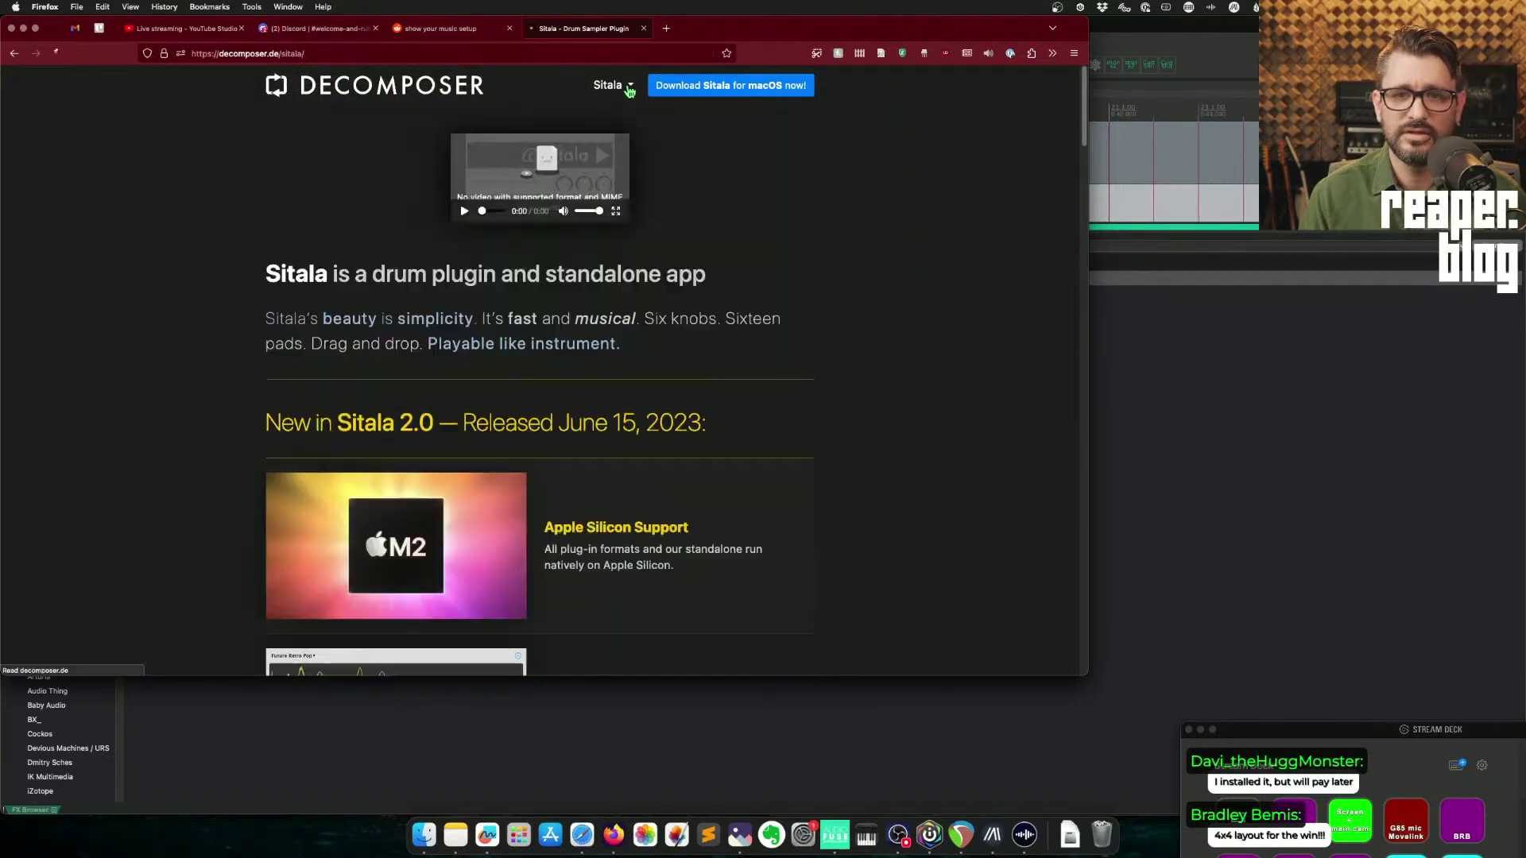
left_click(624, 85)
left_click(631, 192)
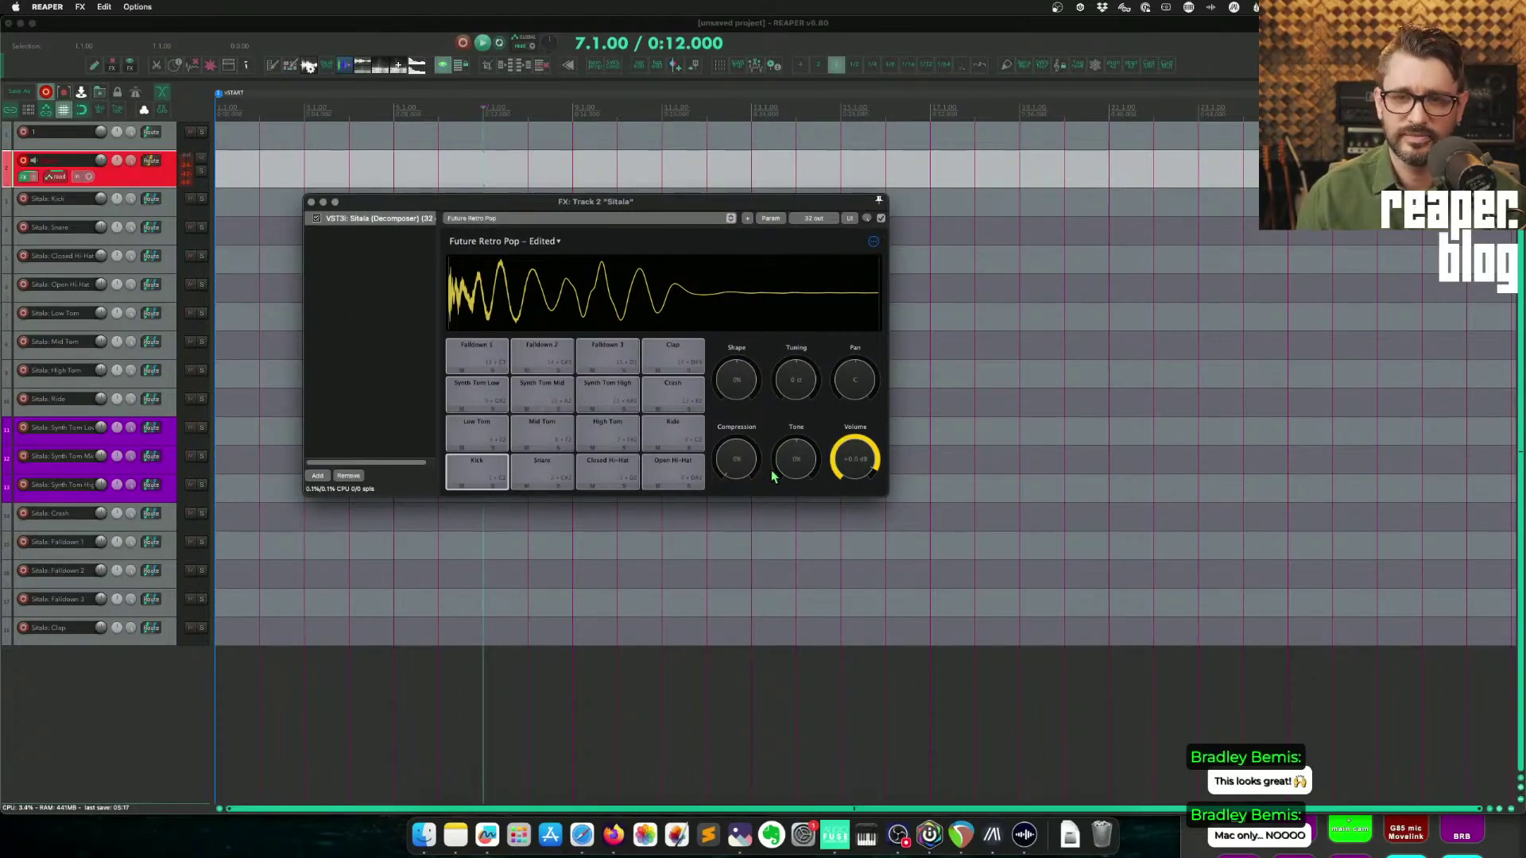
left_click_drag(887, 495, 1049, 666)
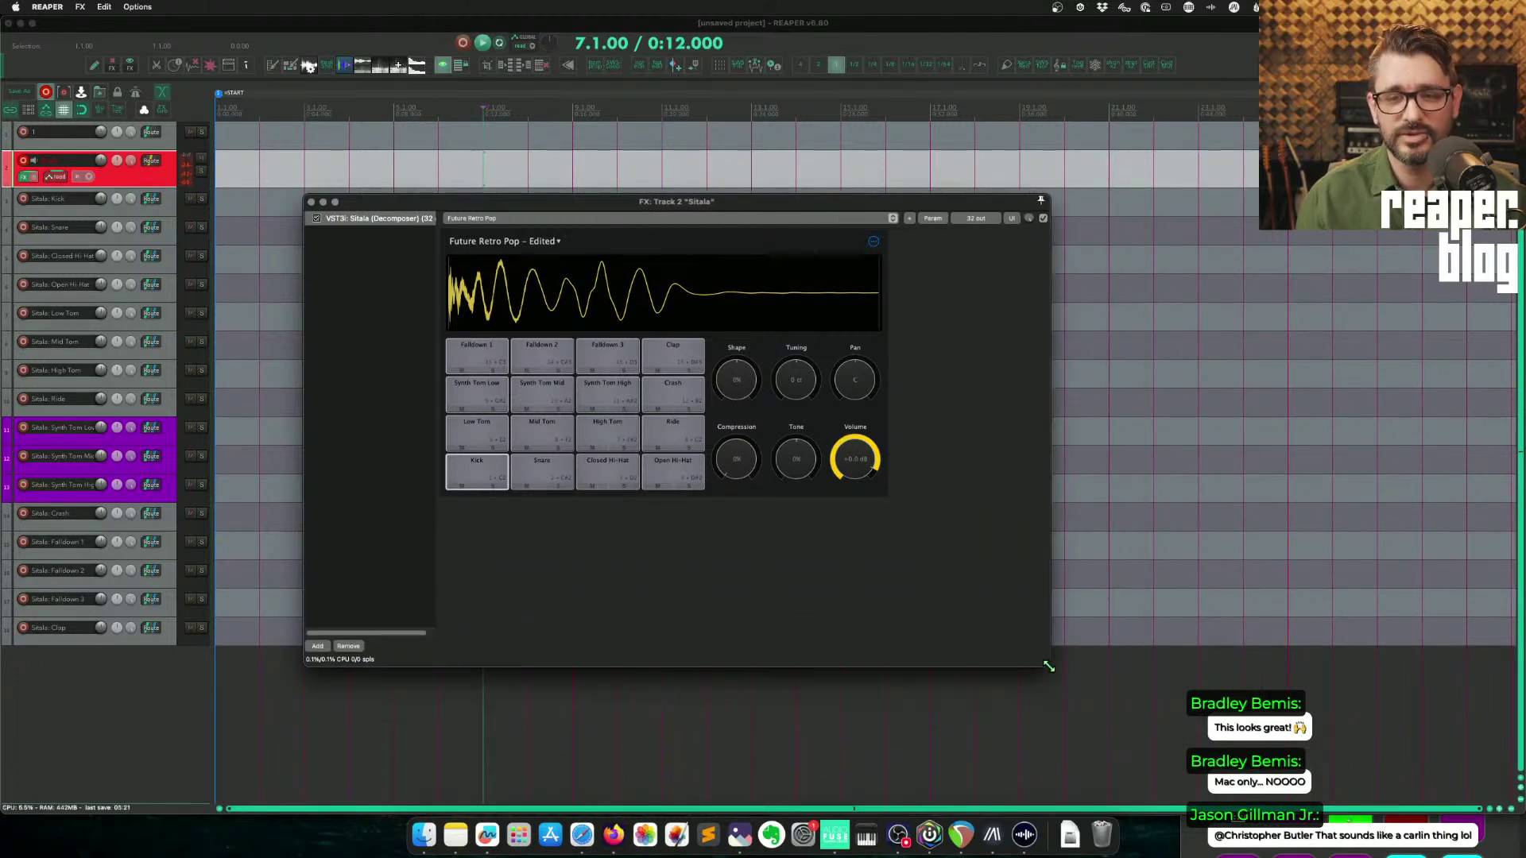
left_click_drag(916, 516, 895, 500)
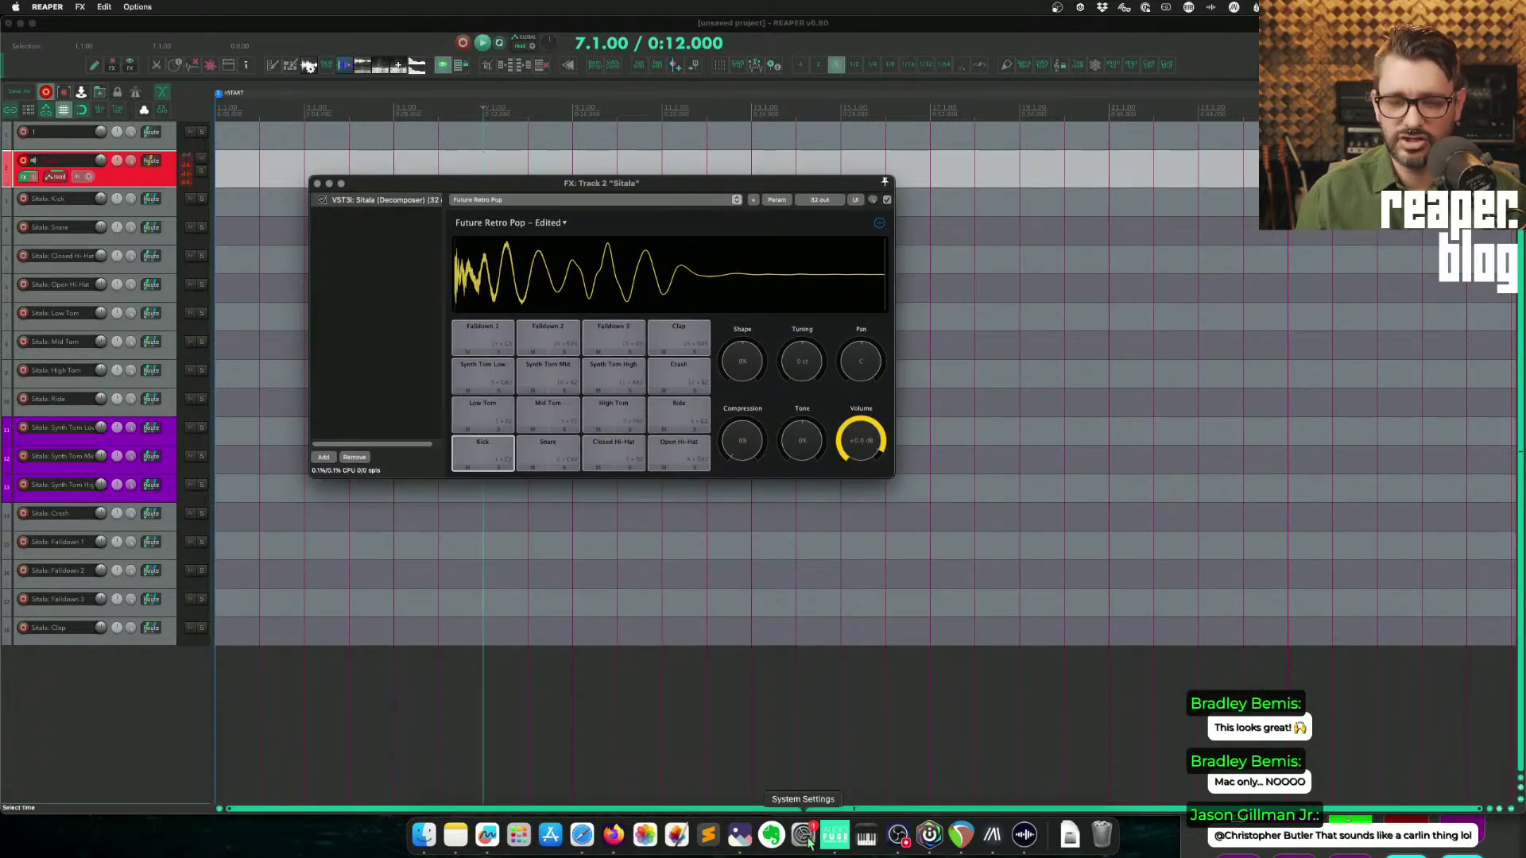
left_click(803, 835)
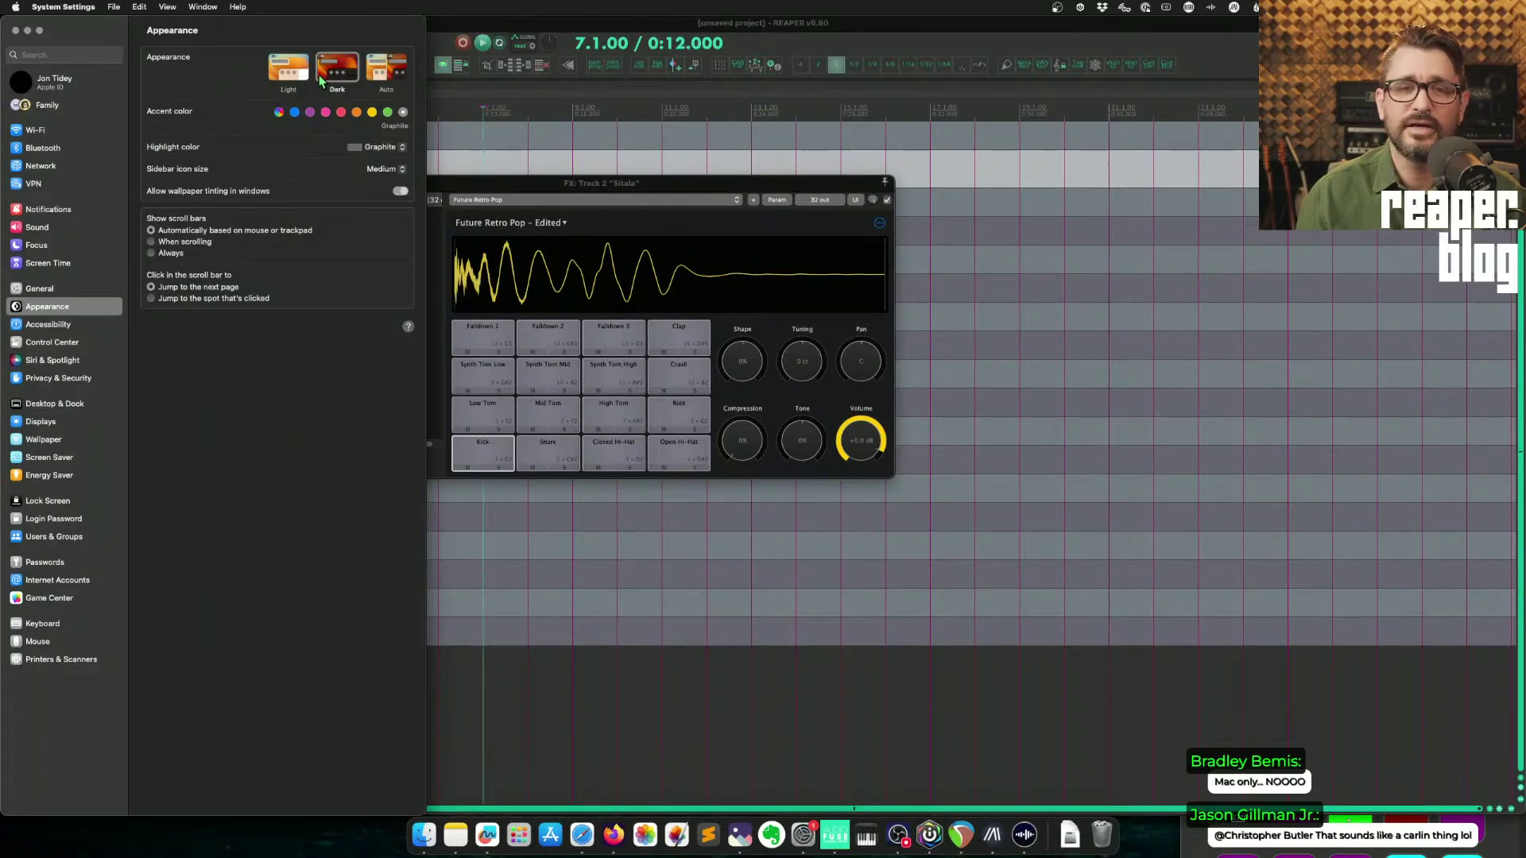
left_click(288, 67)
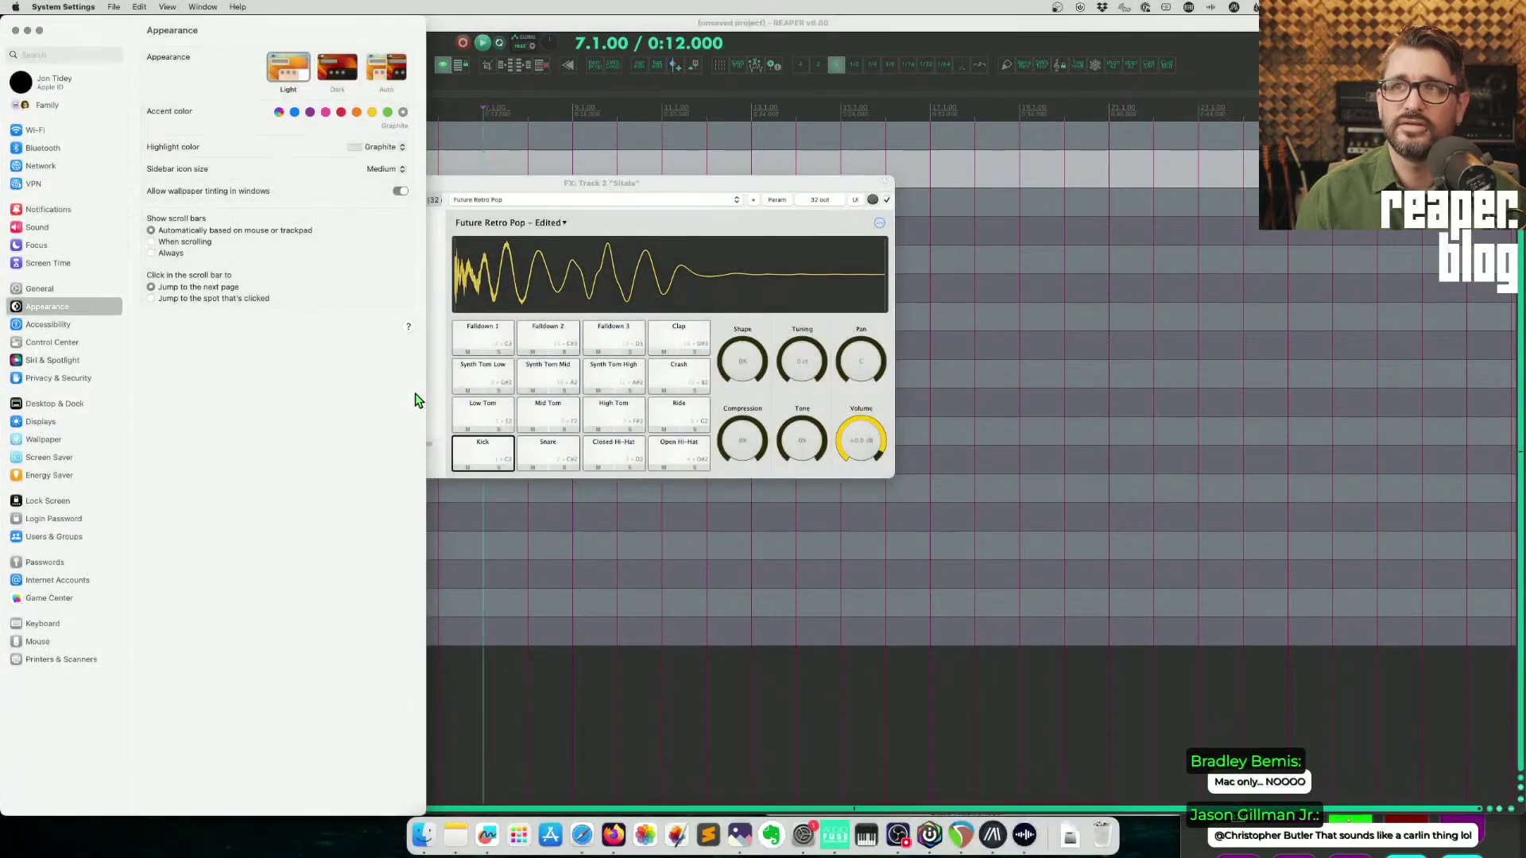
left_click_drag(650, 187, 760, 181)
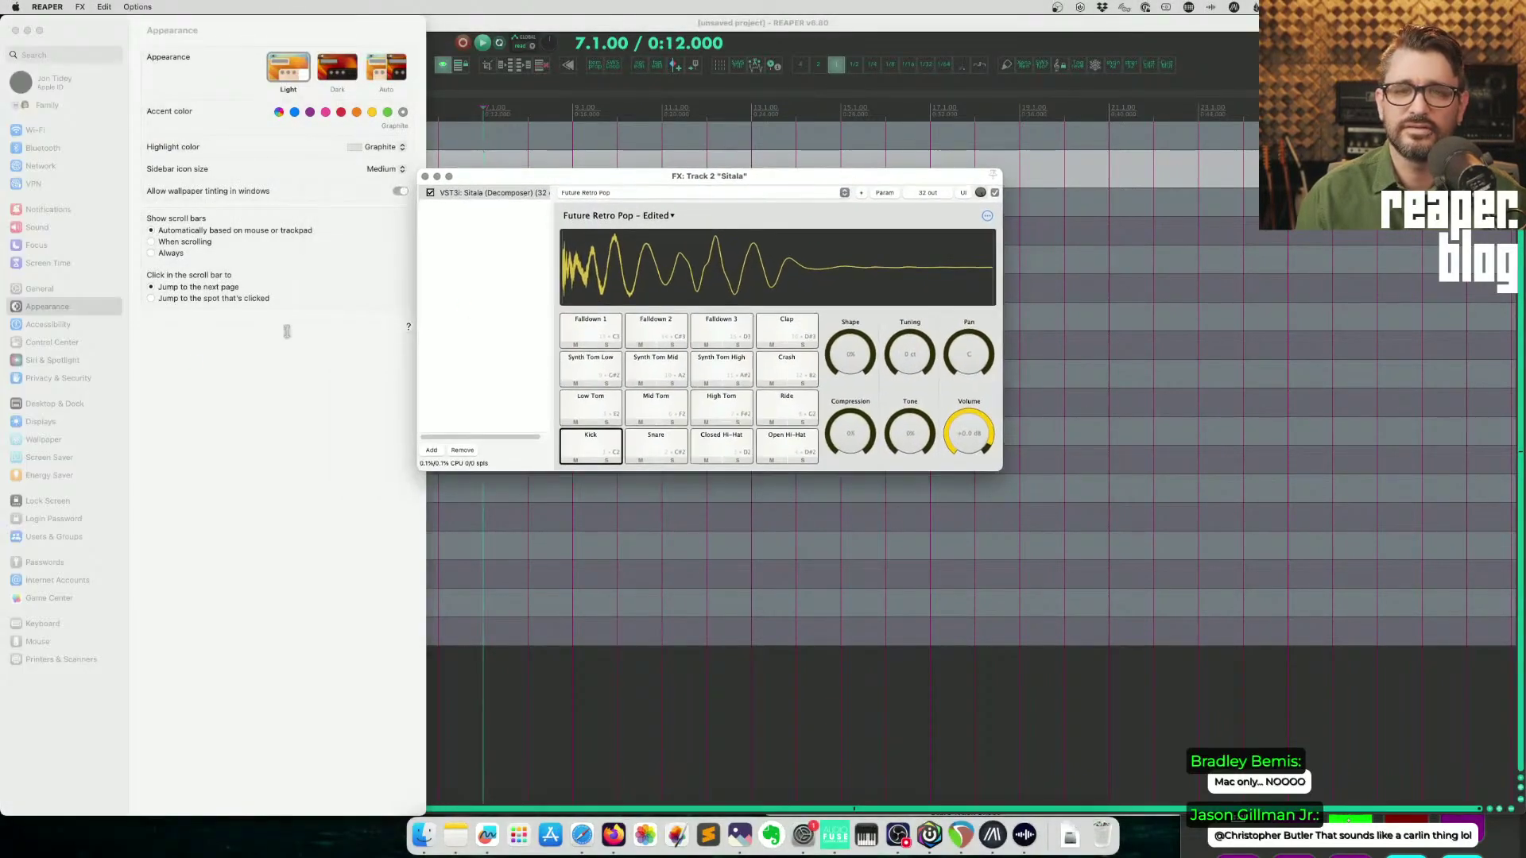
left_click(334, 74)
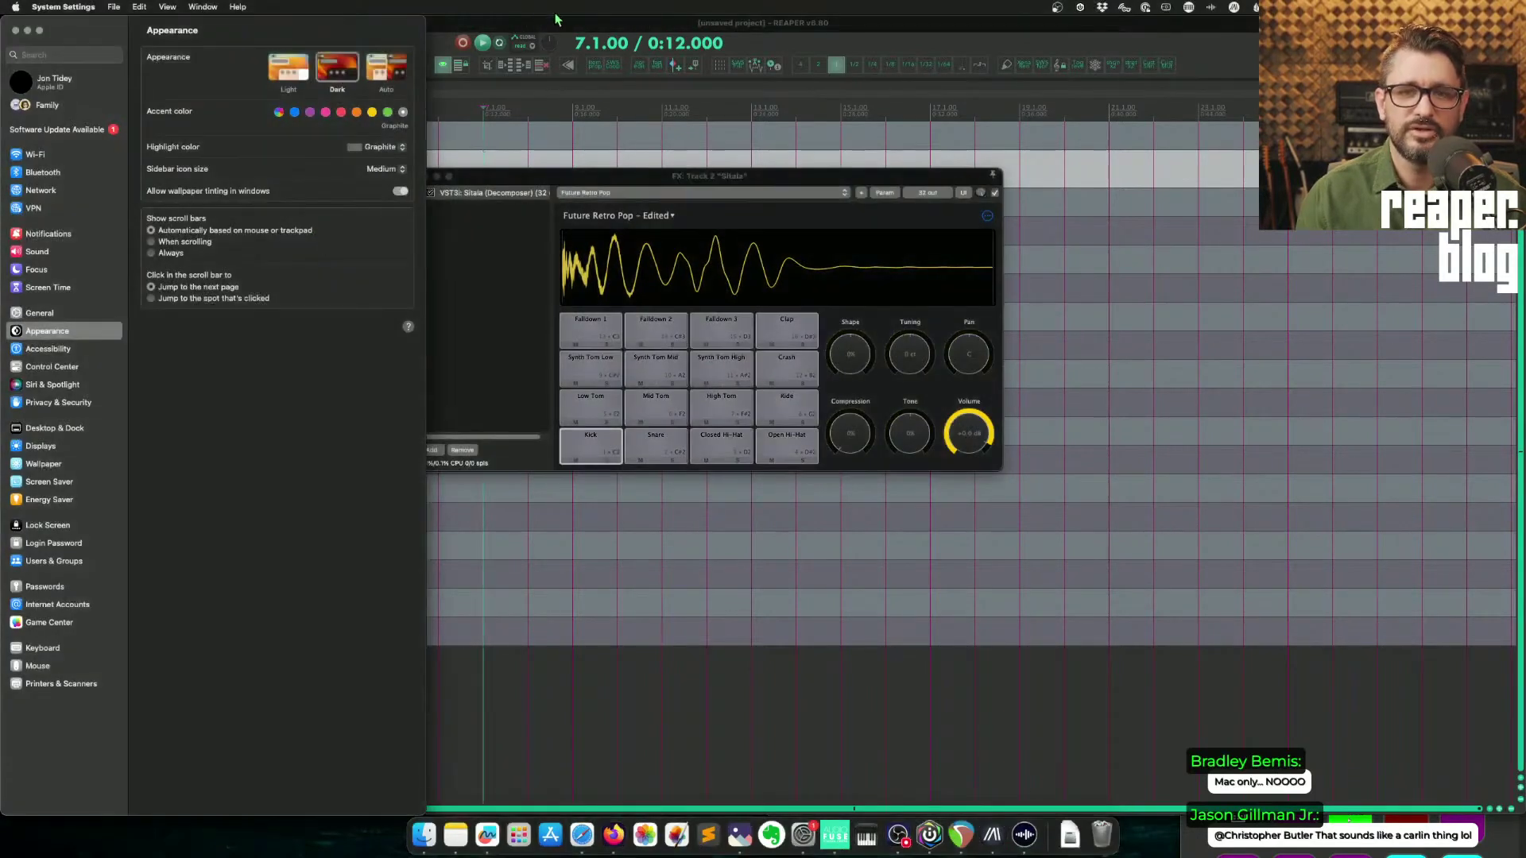
Step: Back in REAPER, audition the Future Retro Pop pads from Snare through Falldown 1
left_click(15, 30)
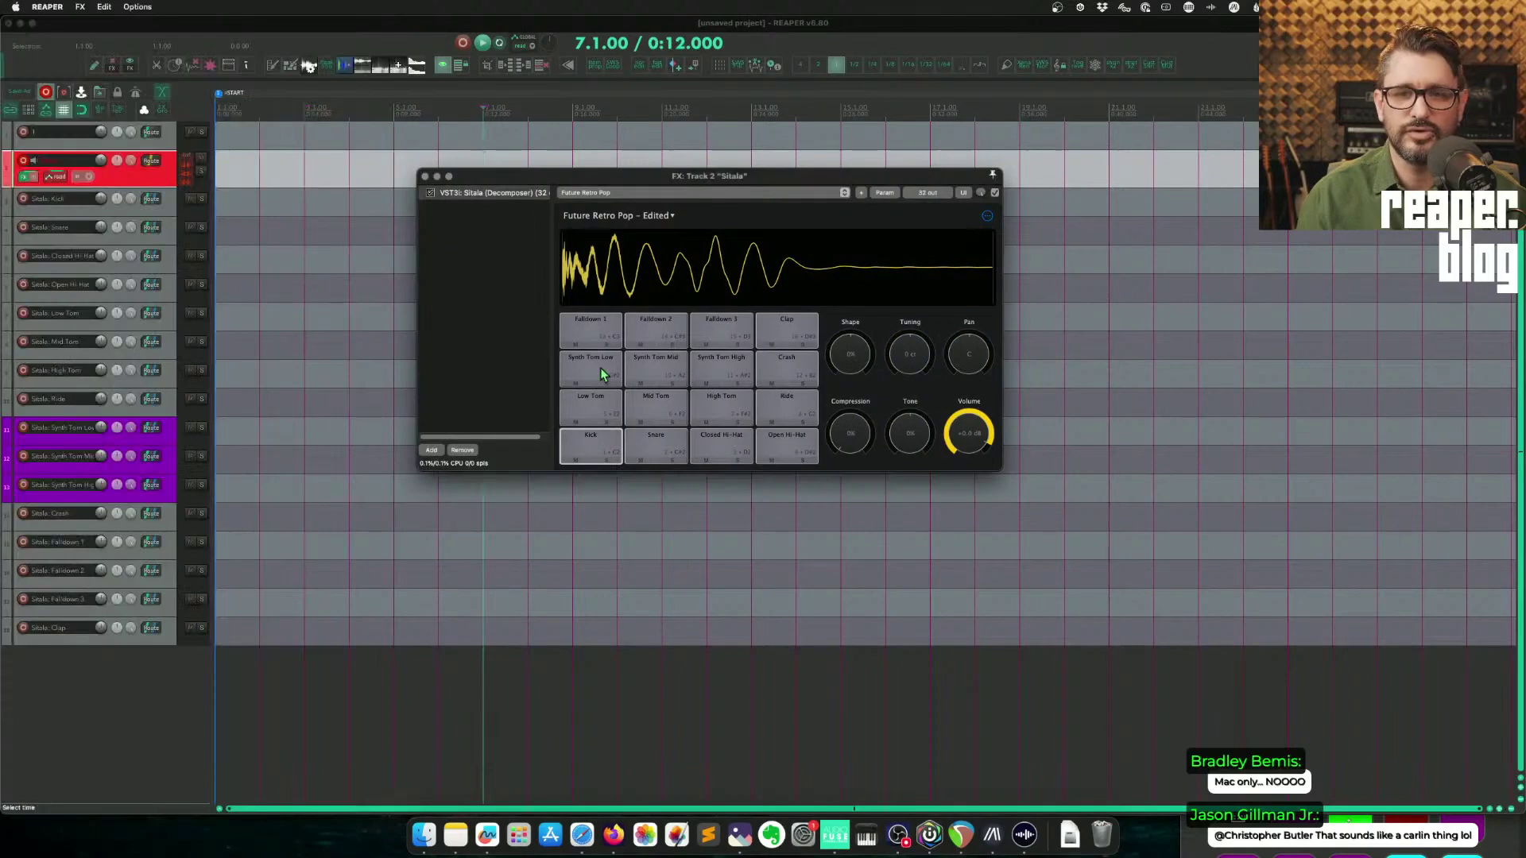
left_click(661, 446)
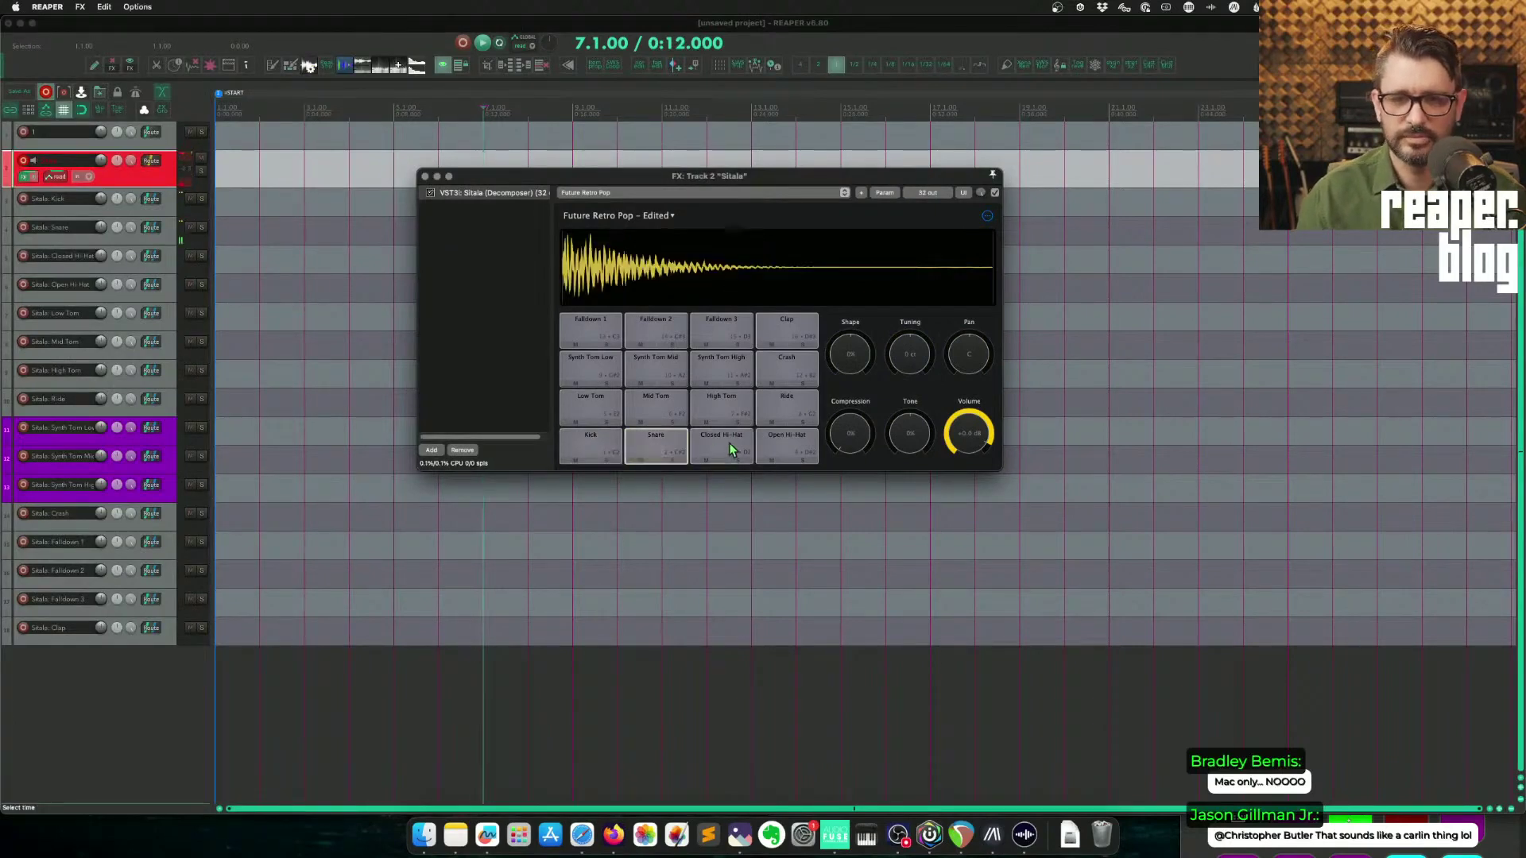
left_click(728, 442)
left_click(774, 418)
left_click(730, 422)
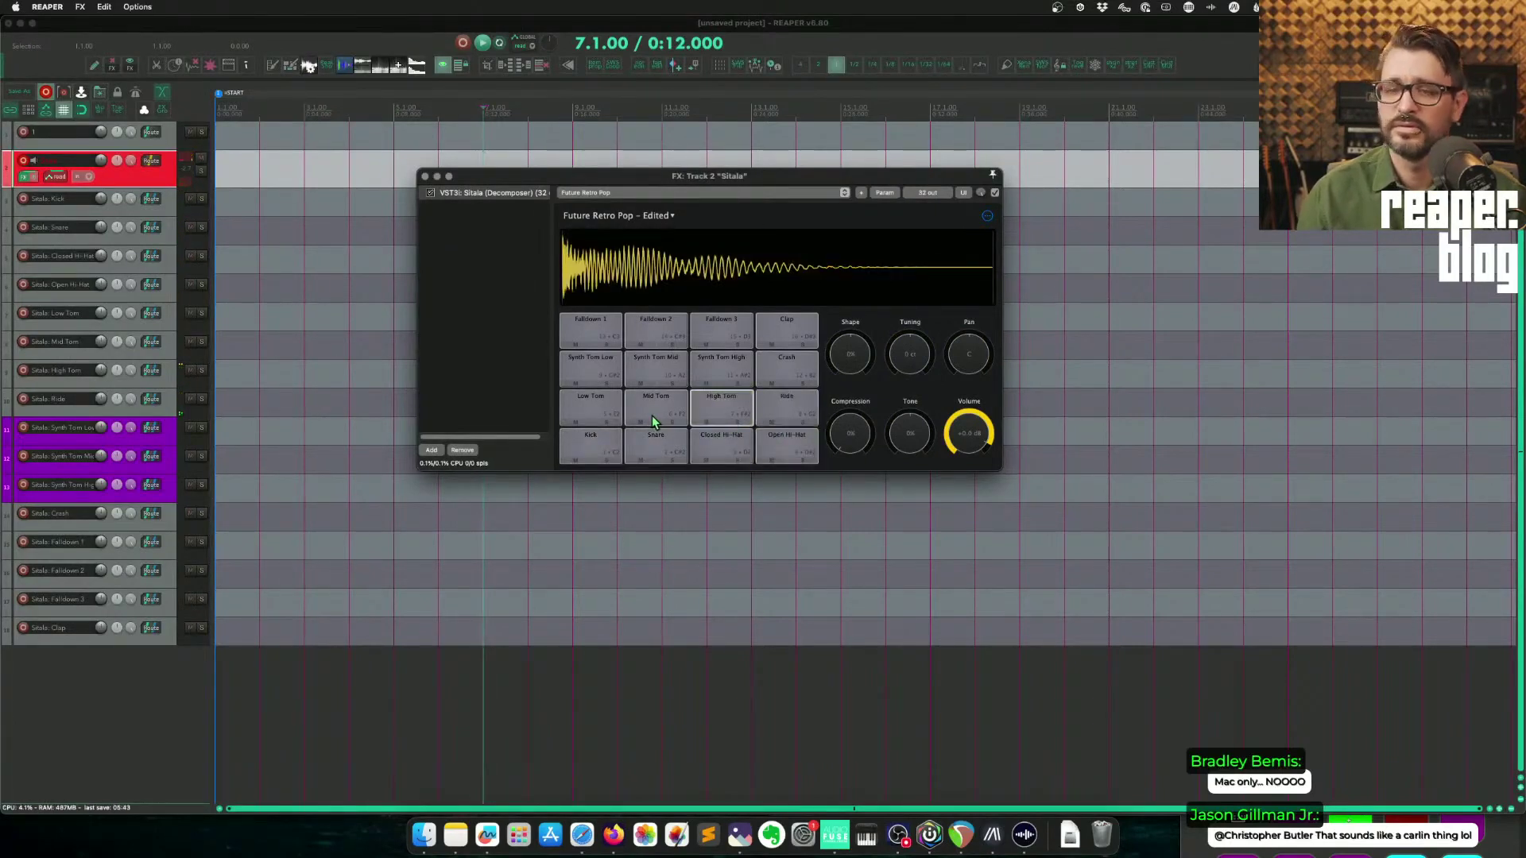
left_click(588, 405)
left_click(592, 367)
left_click(719, 367)
left_click(774, 360)
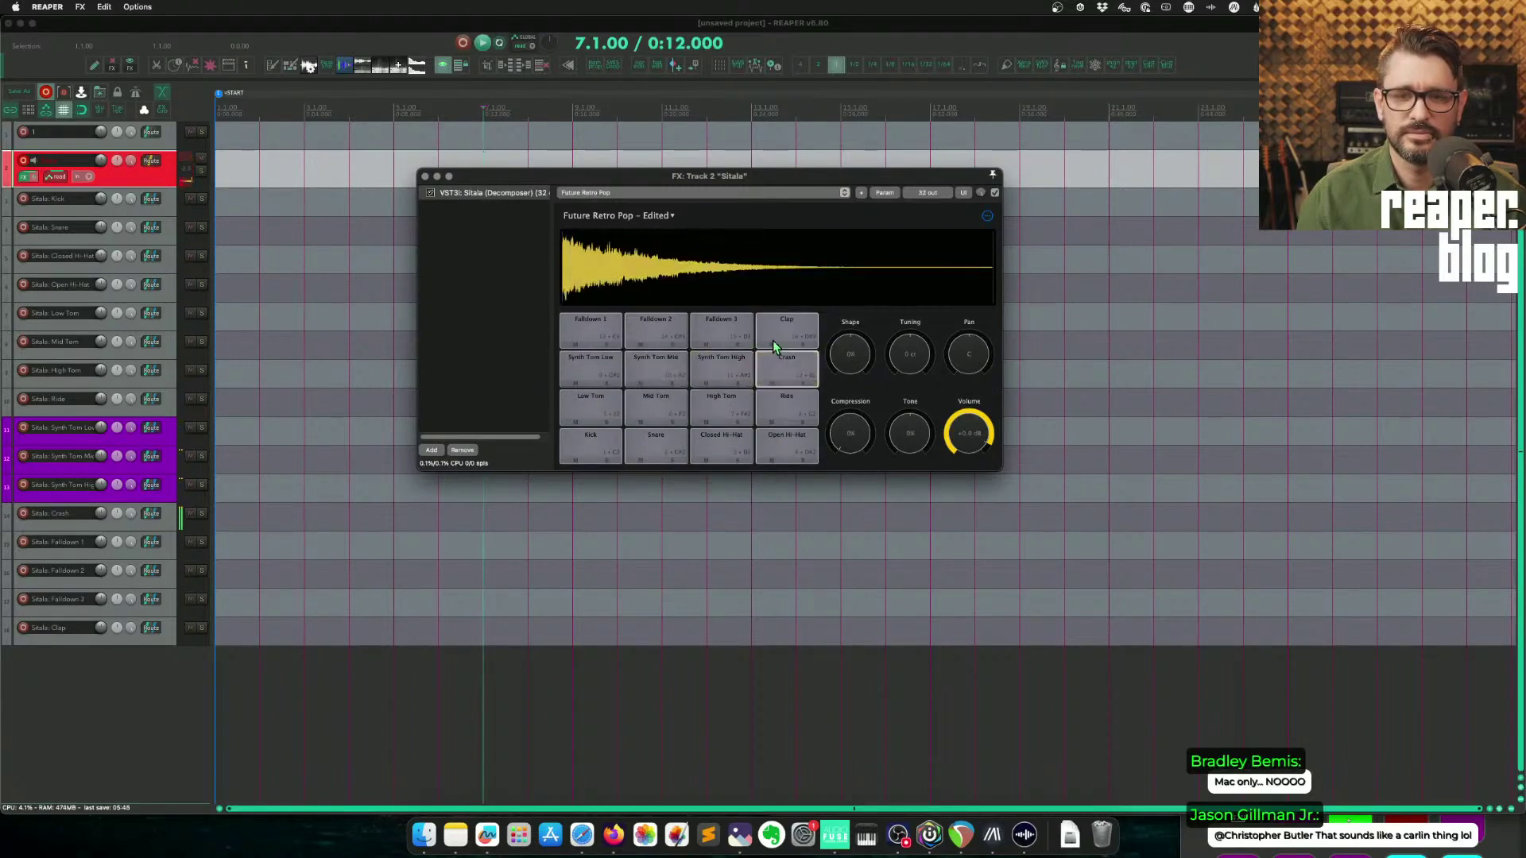
left_click(772, 340)
left_click(727, 333)
left_click(657, 330)
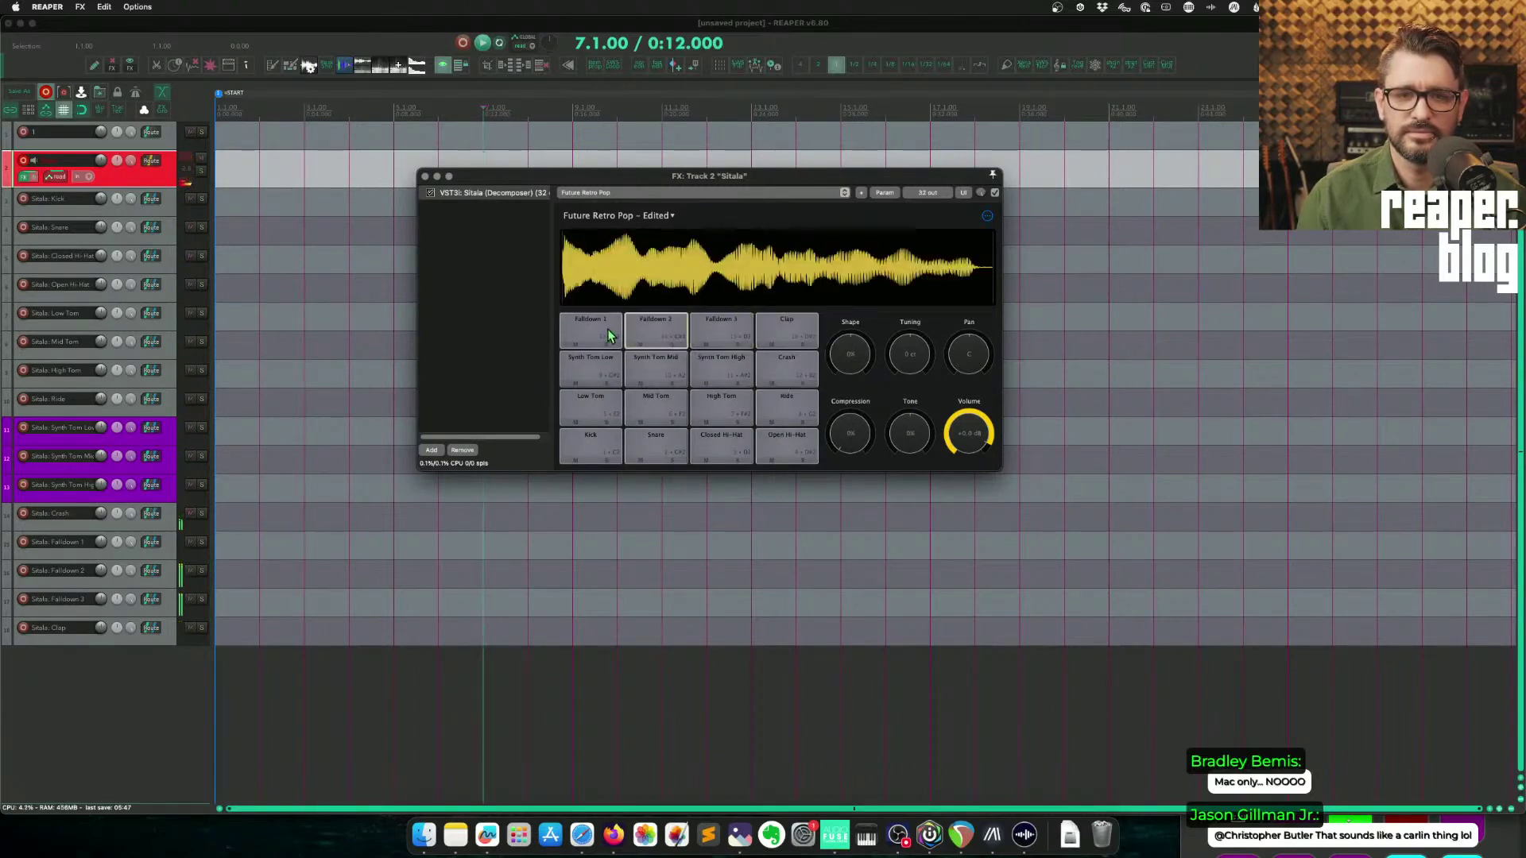
left_click(604, 335)
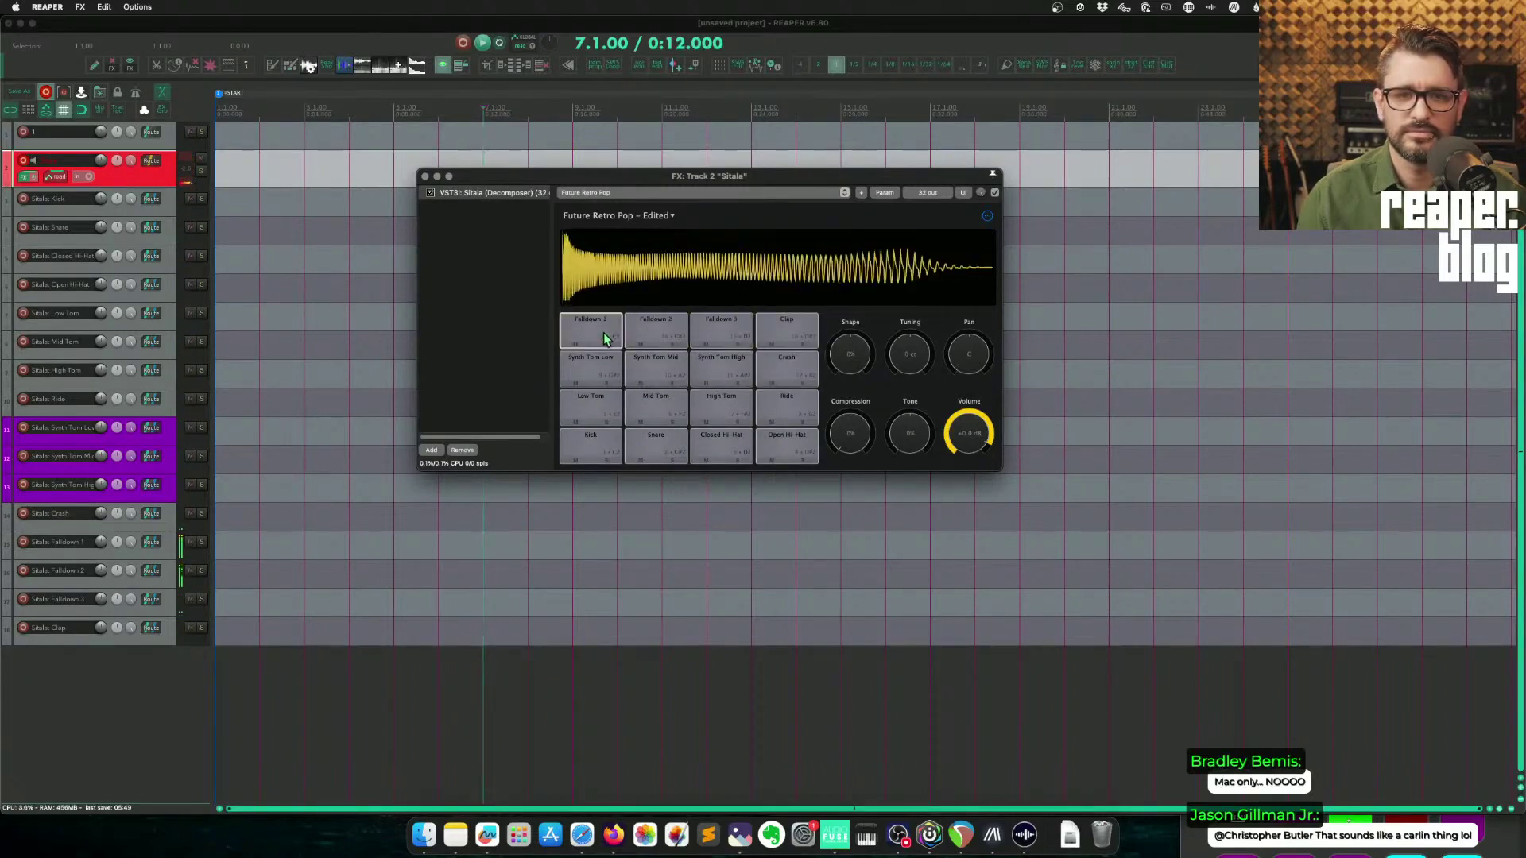
Step: Load the Brootle 707 user kit, confirming the switch despite unsaved changes
left_click(648, 216)
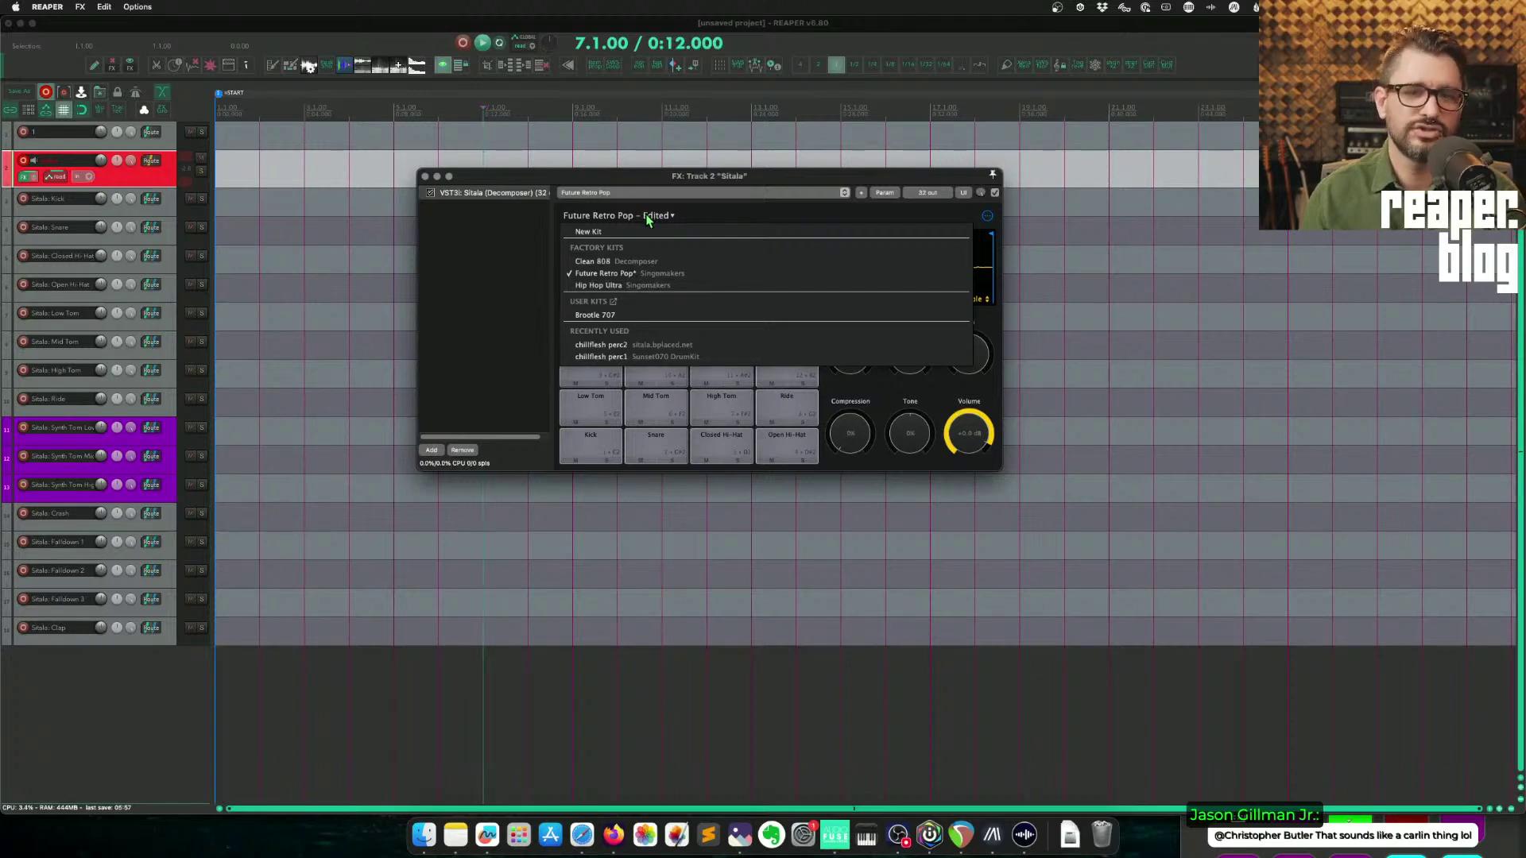
left_click(645, 318)
left_click(731, 371)
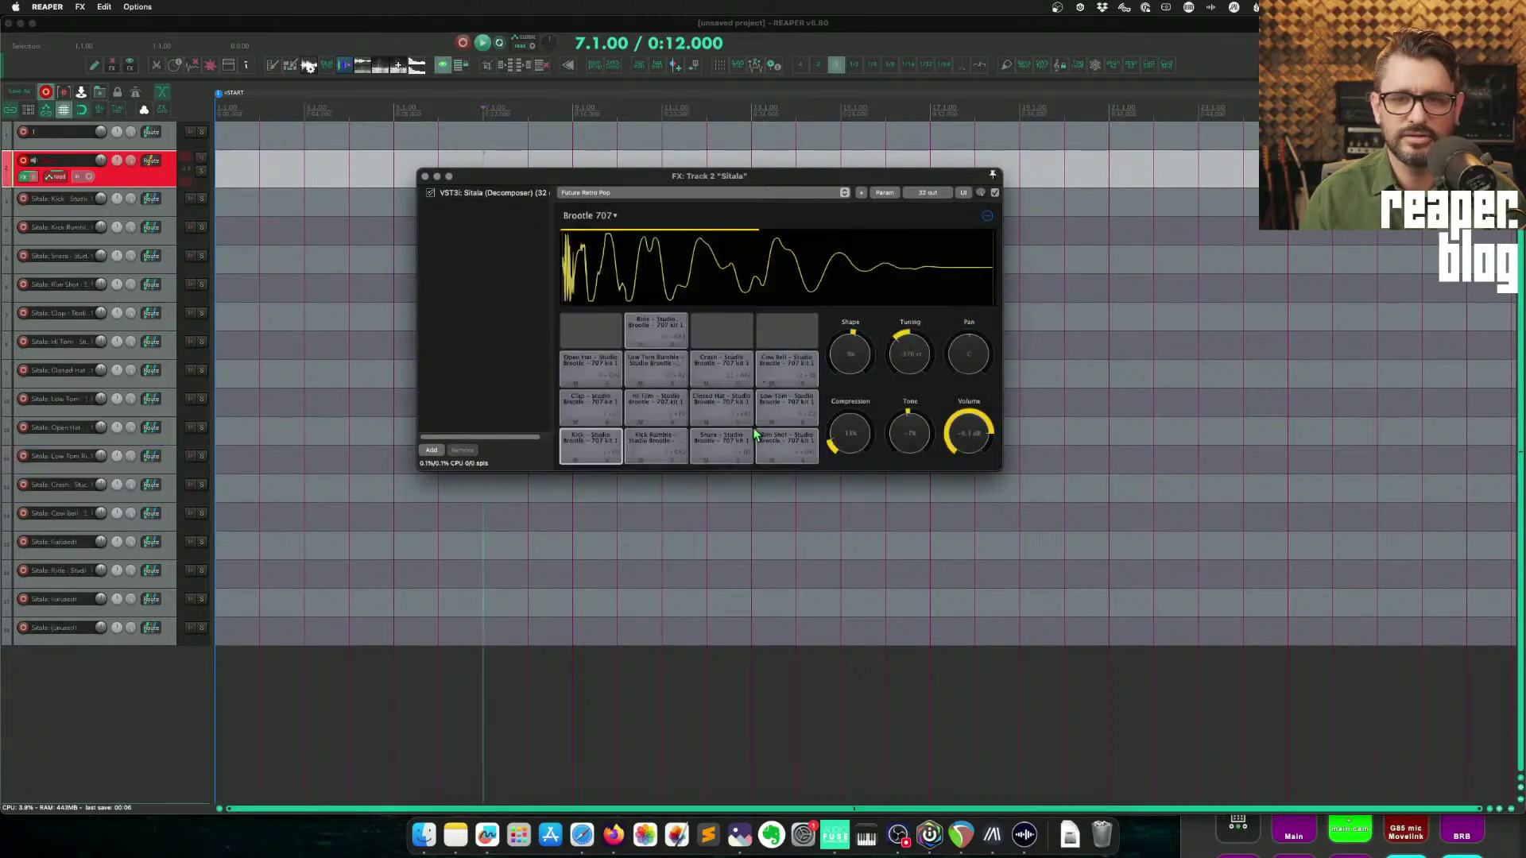
Step: Audition the Brootle 707 pads: Kick Rumble, Snare, Low Tom, Hi Tom and Closed Hat
left_click(656, 445)
left_click(723, 440)
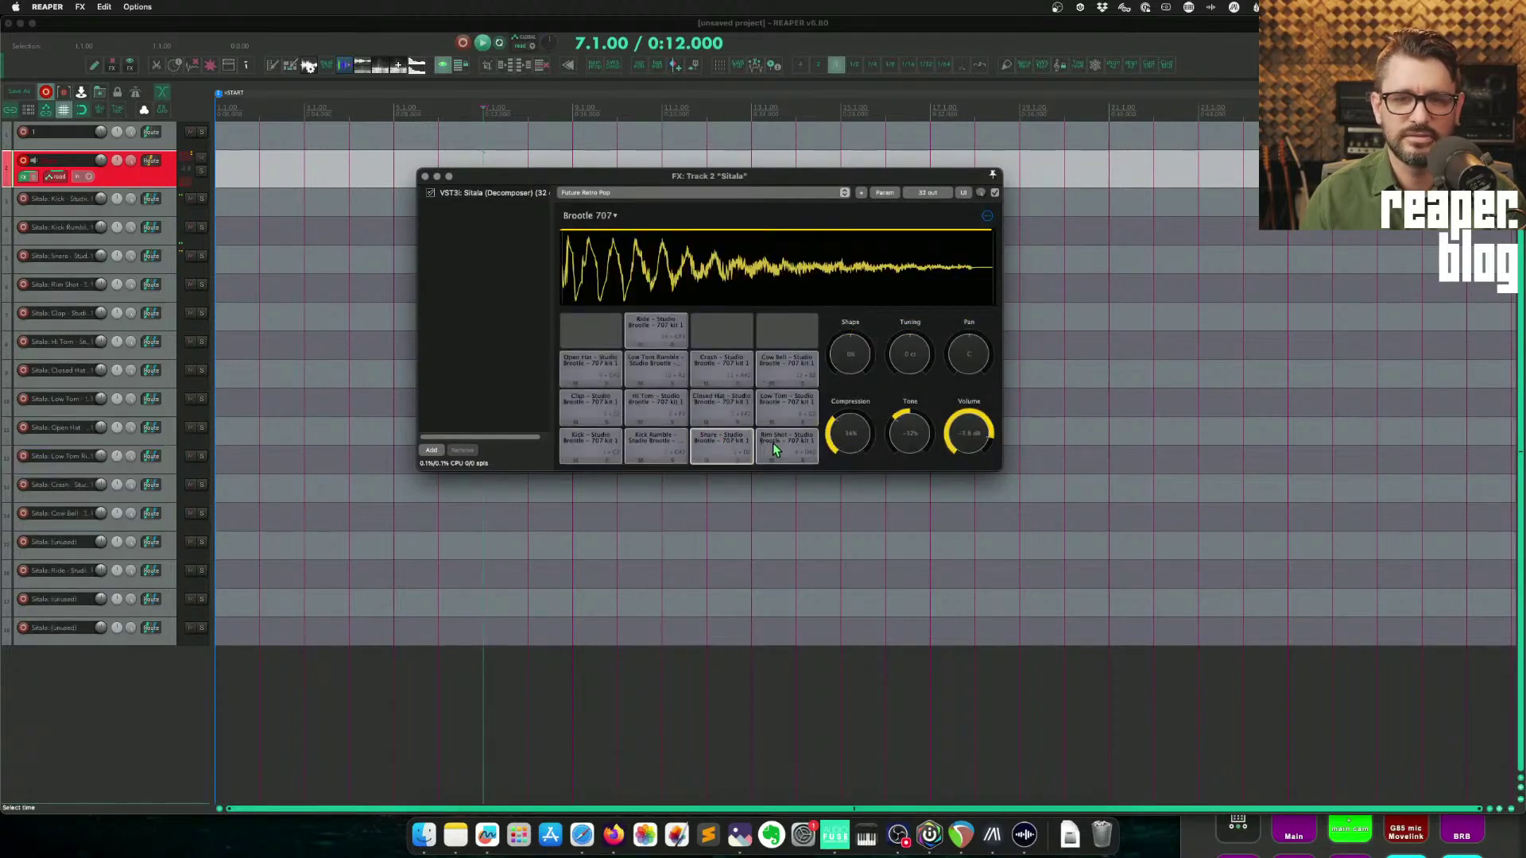
left_click(783, 408)
left_click(657, 410)
left_click(722, 406)
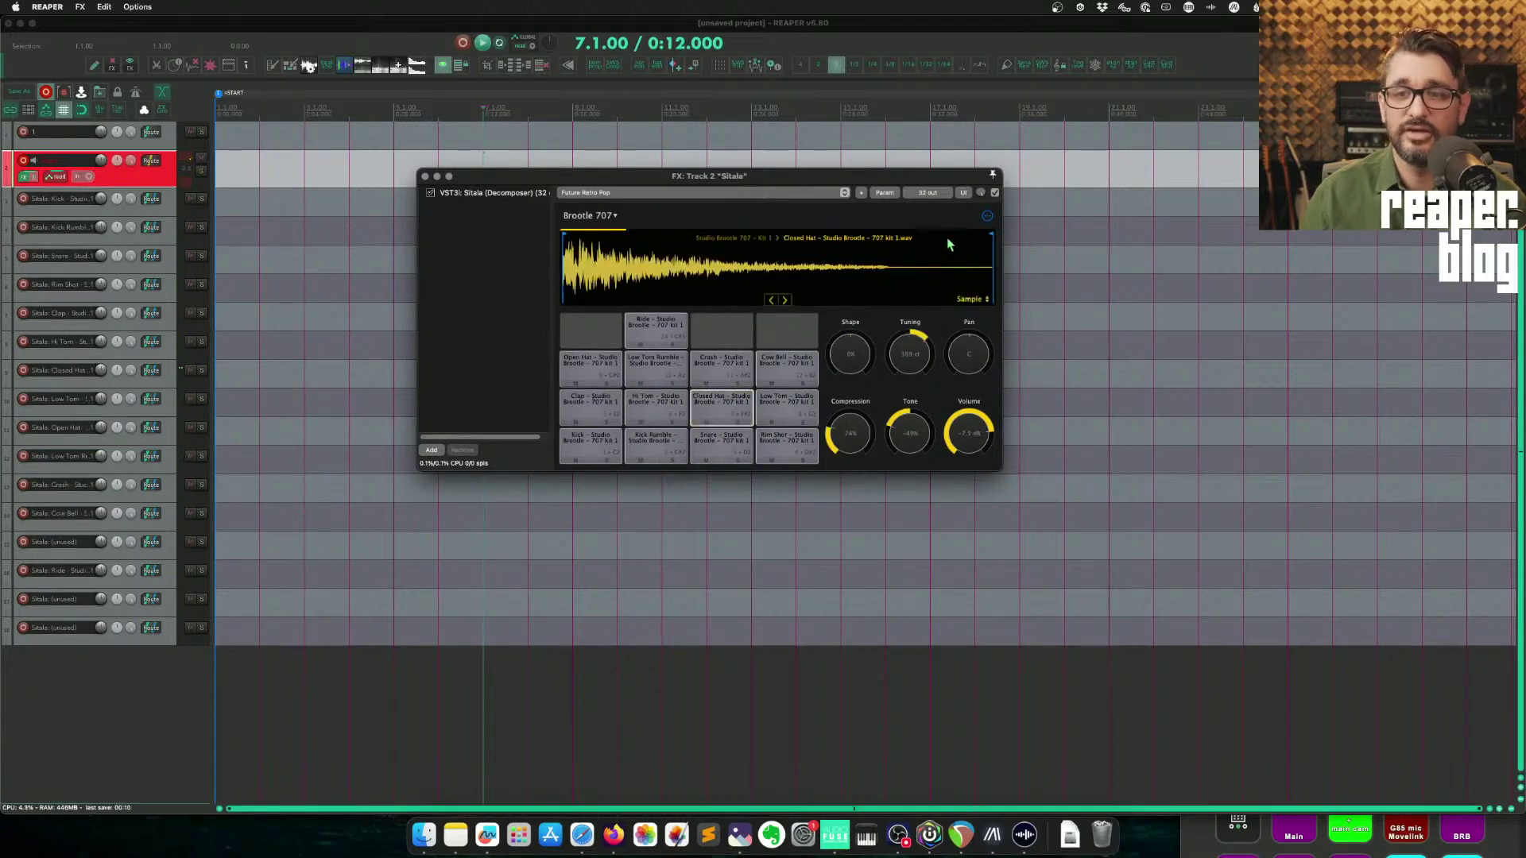
left_click(987, 216)
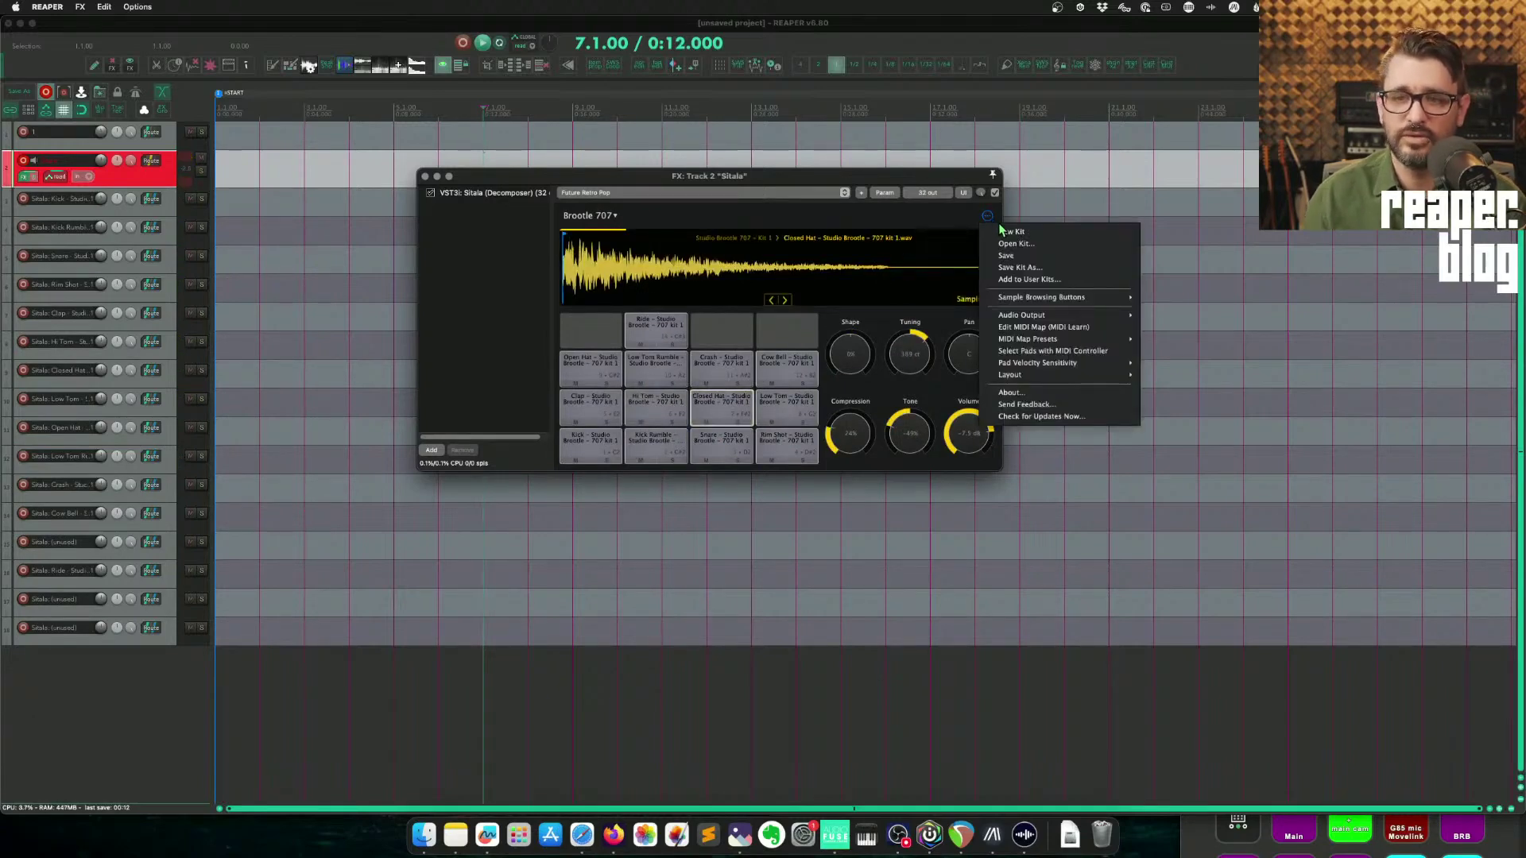
Step: Switch Sitala to the 16 x 1 Pads layout and audition the pads along the row
mouse_move(1043, 376)
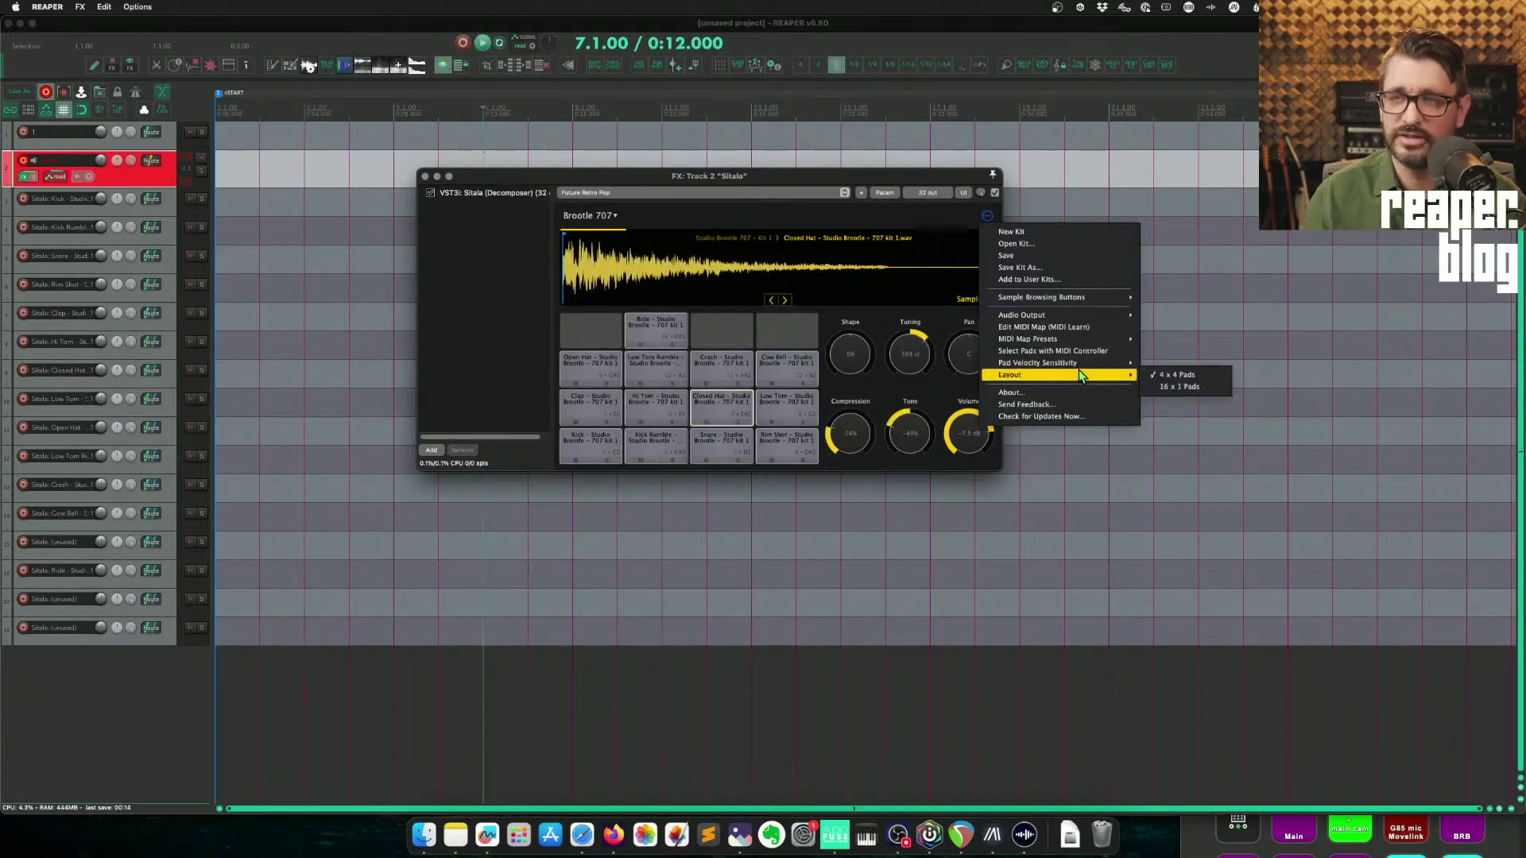
left_click(1189, 391)
left_click(609, 376)
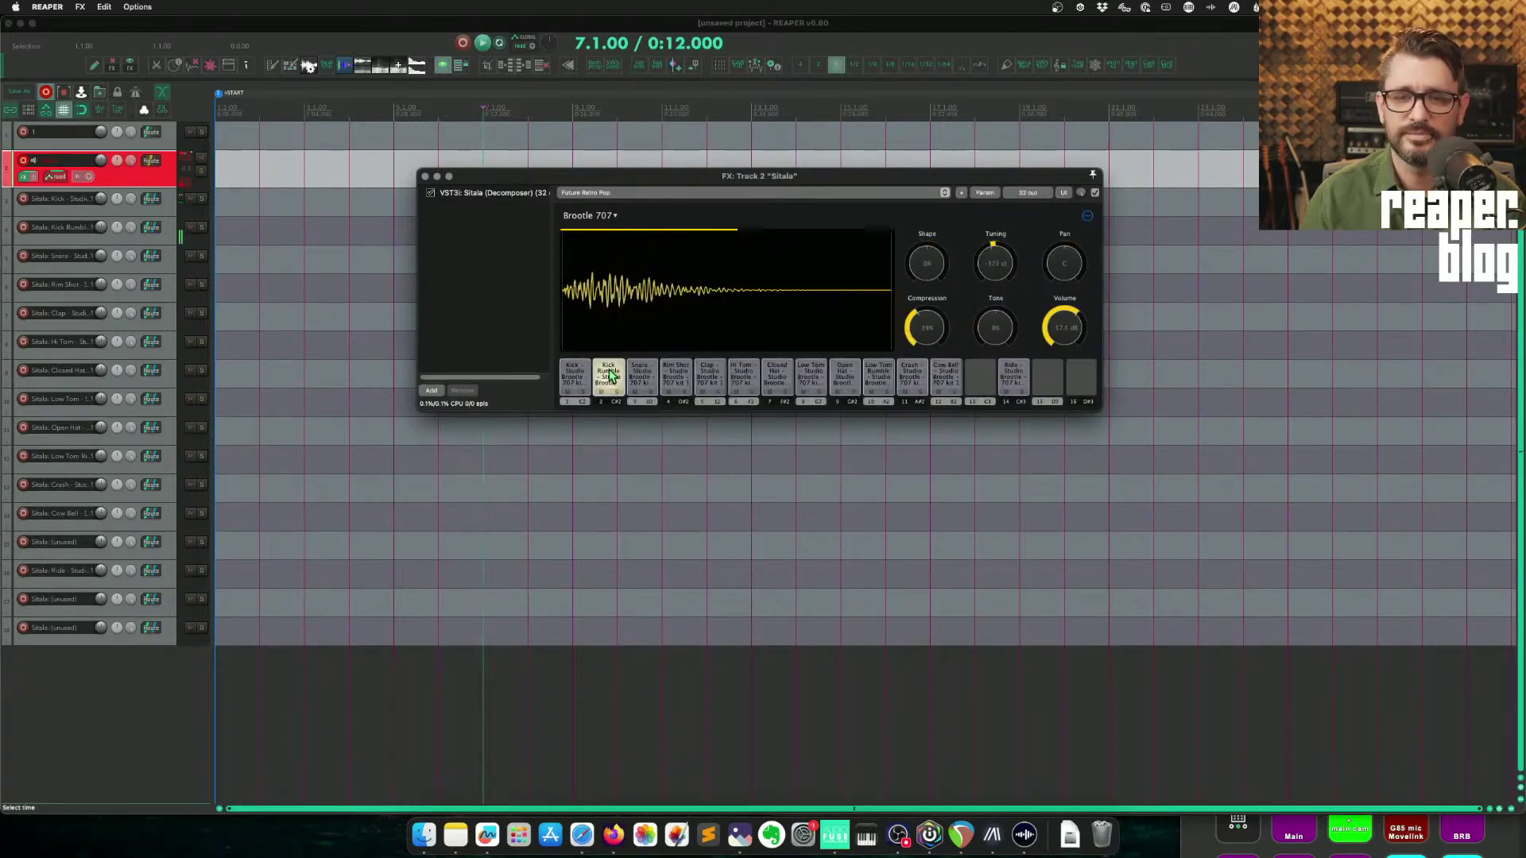
left_click(642, 377)
left_click(676, 377)
left_click(710, 377)
left_click(739, 377)
left_click(776, 377)
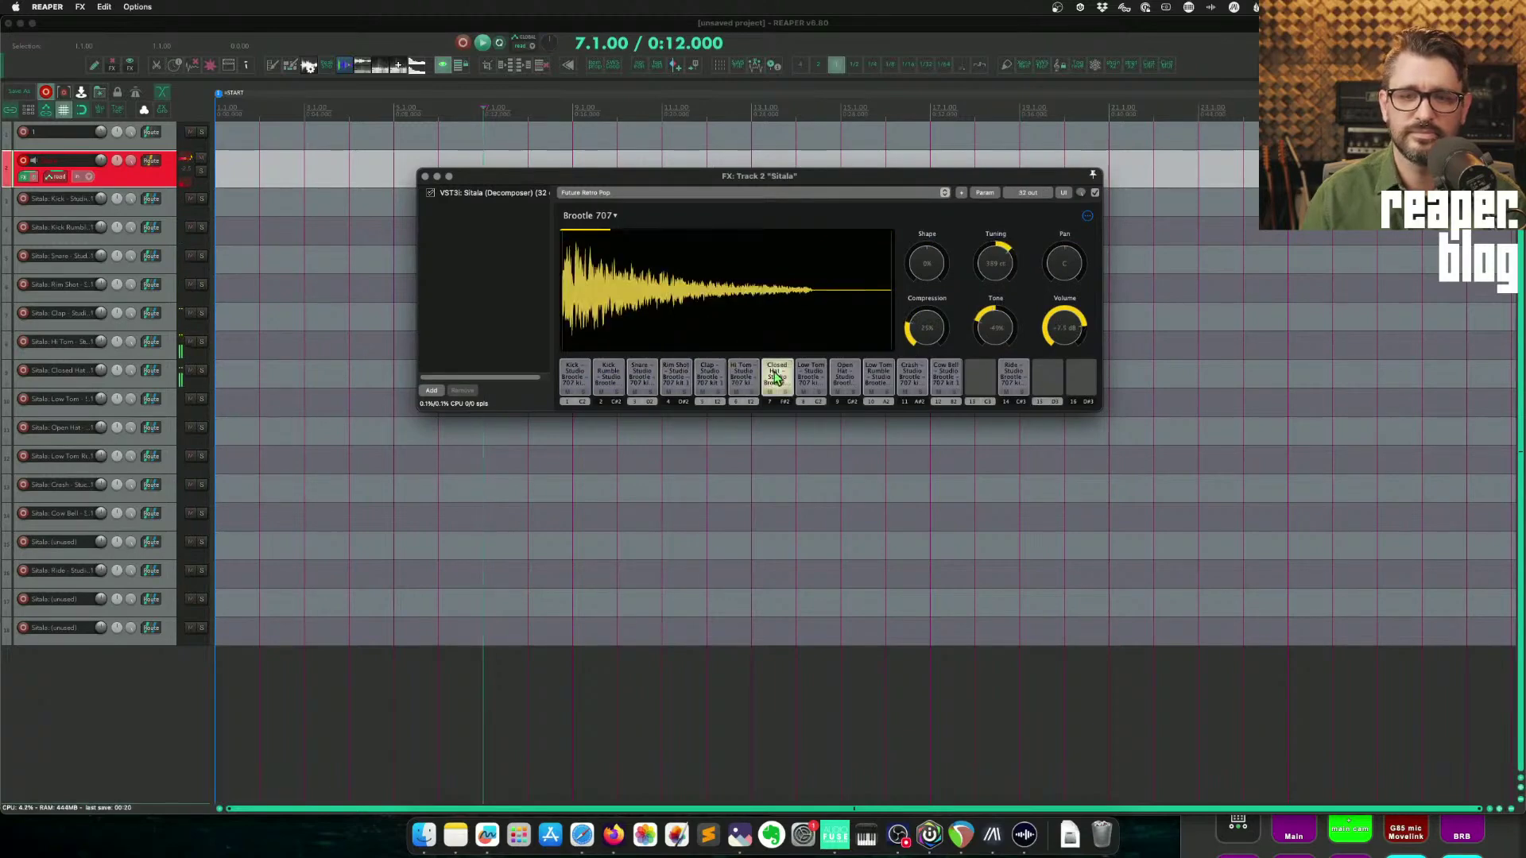
left_click(810, 377)
left_click(845, 376)
left_click(878, 377)
left_click(914, 377)
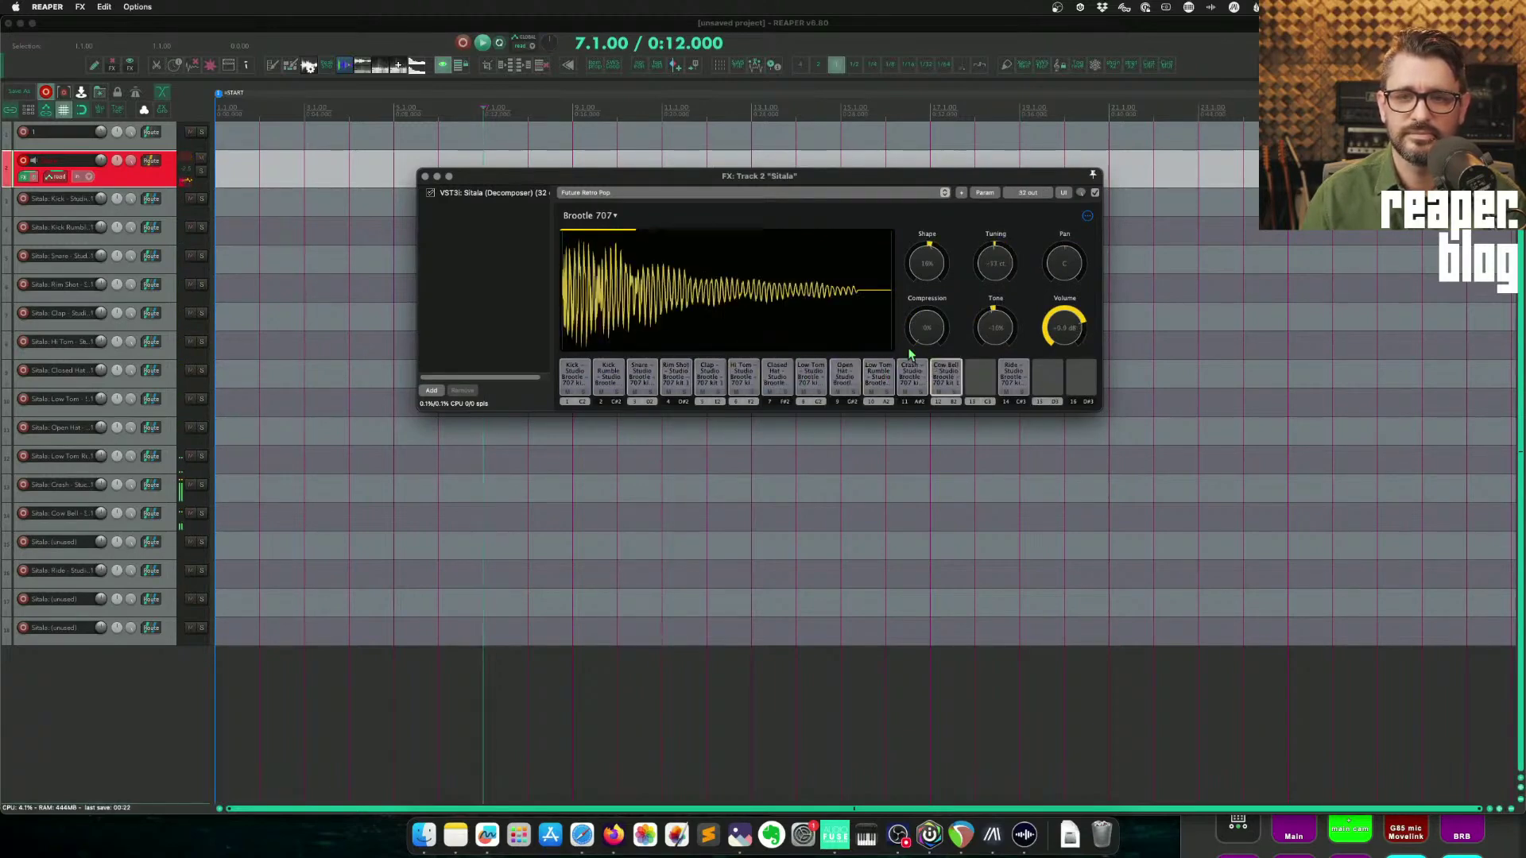
Step: Load the Clean 808 factory kit and audition its pads from Snare to Rim Shot
left_click(618, 217)
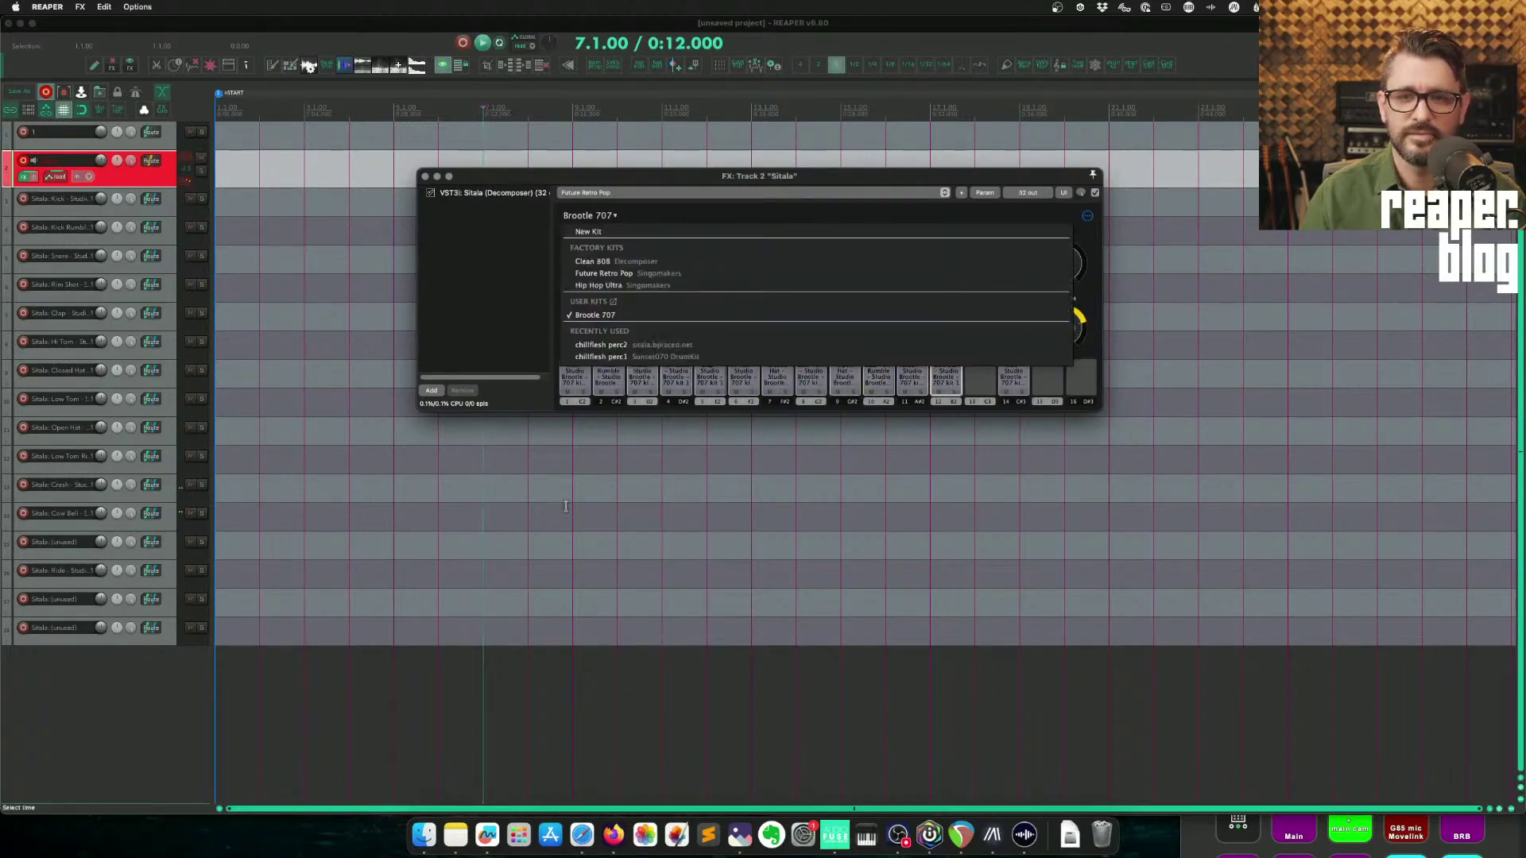
left_click(674, 264)
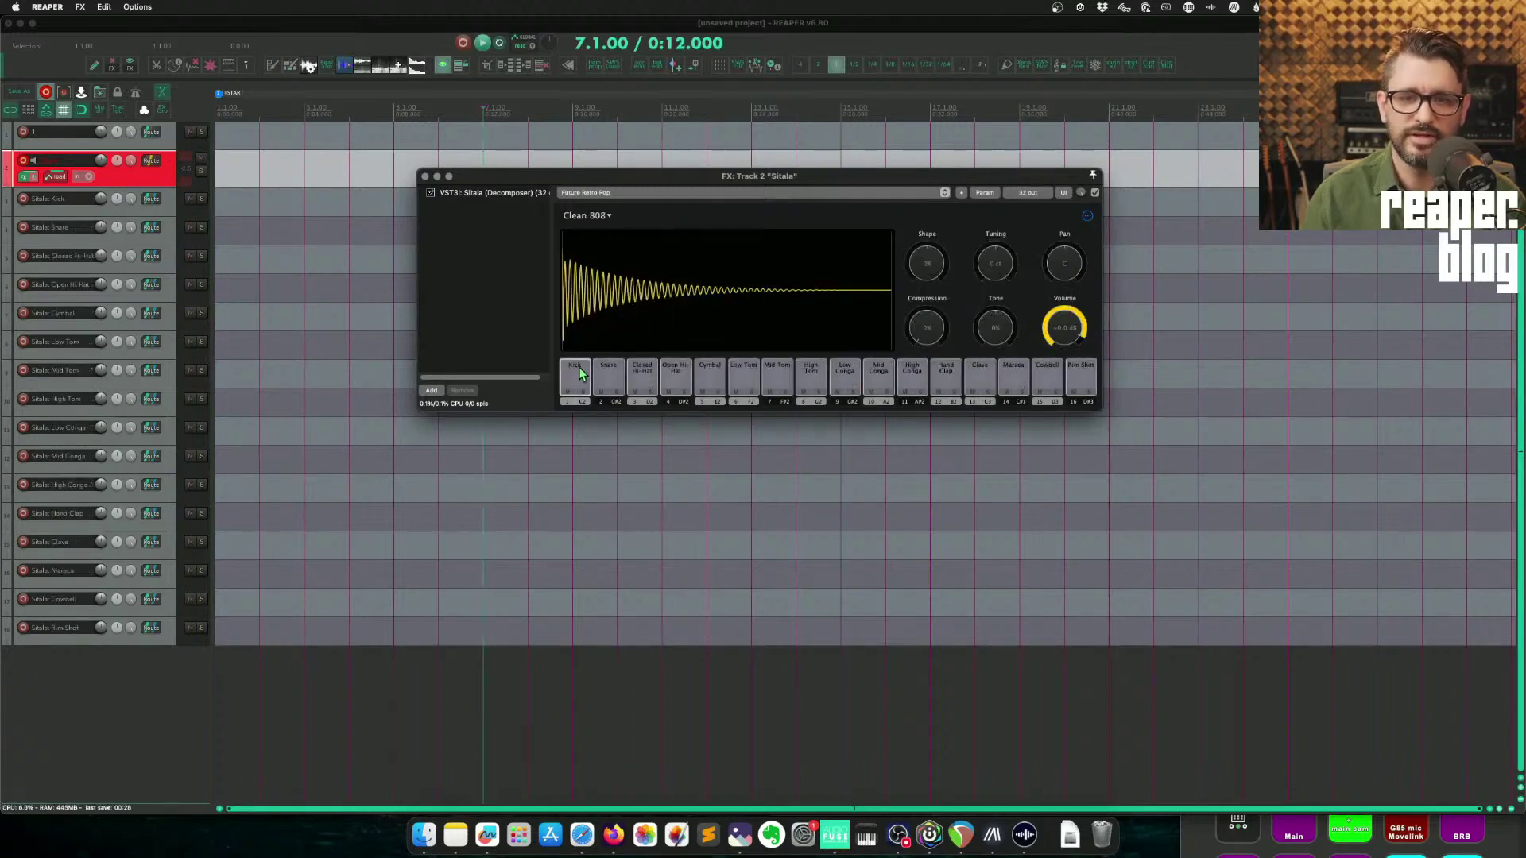
left_click(608, 376)
left_click(642, 375)
left_click(676, 375)
left_click(709, 375)
left_click(743, 375)
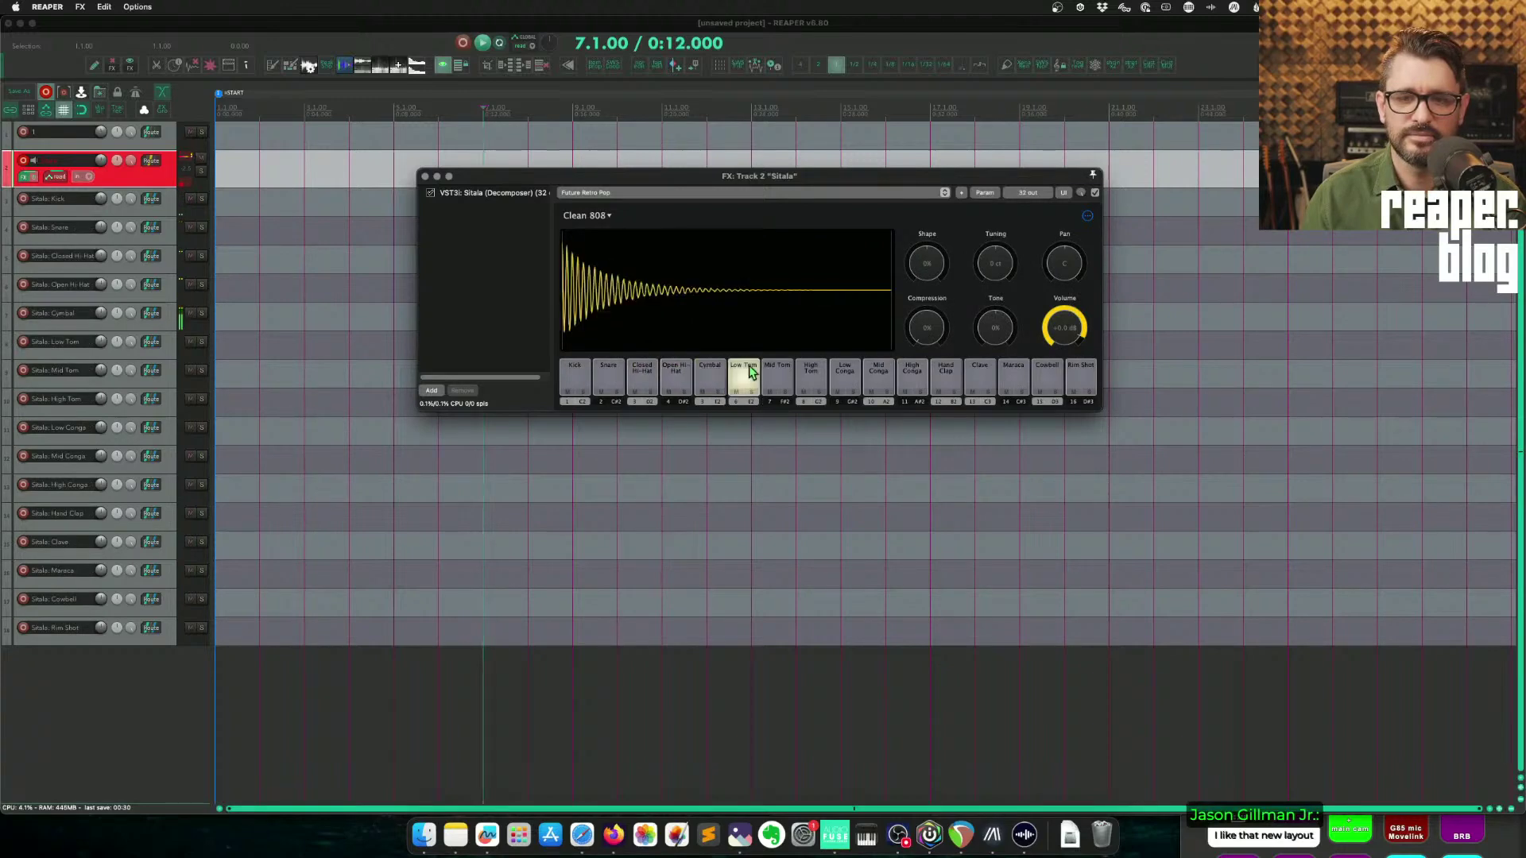
left_click(777, 375)
left_click(811, 373)
left_click(845, 373)
left_click(878, 374)
left_click(912, 374)
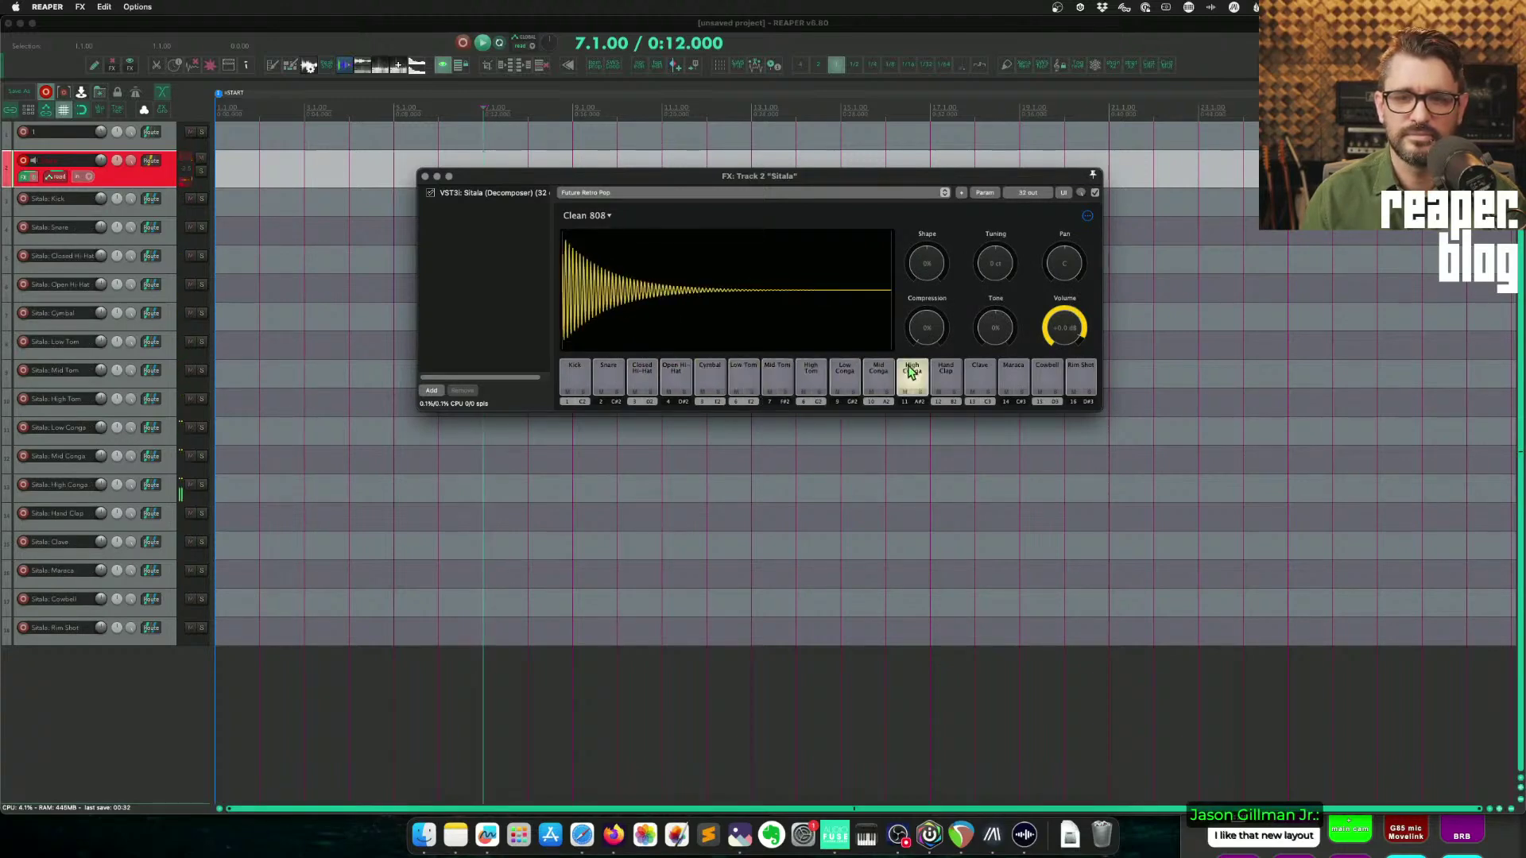
left_click(945, 373)
left_click(980, 374)
left_click(1013, 373)
left_click(1048, 374)
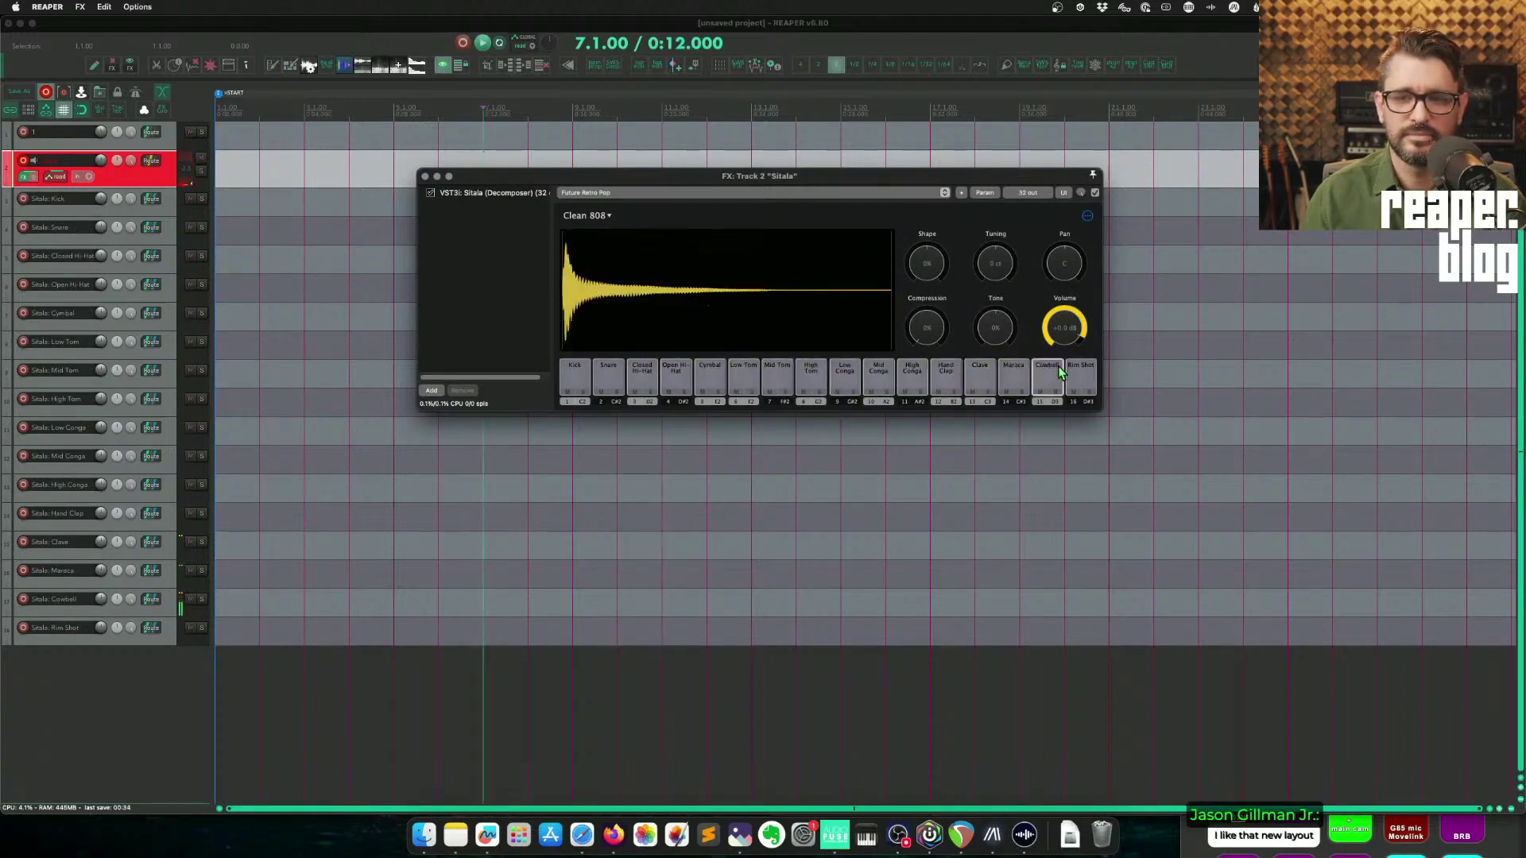
left_click(1080, 374)
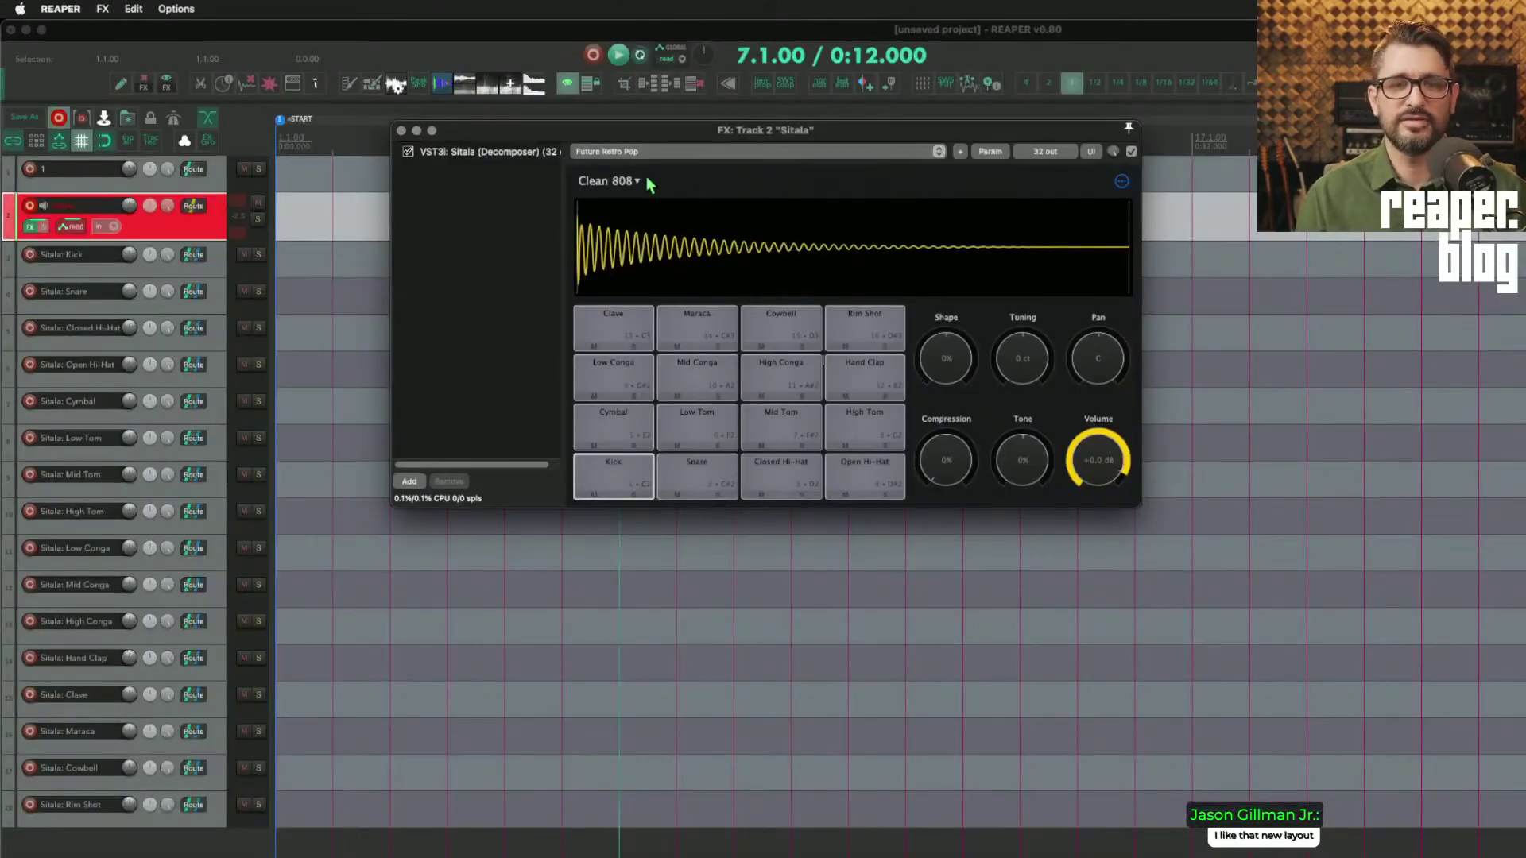
Step: Start a new empty kit, discarding the unsaved kit changes
left_click(498, 142)
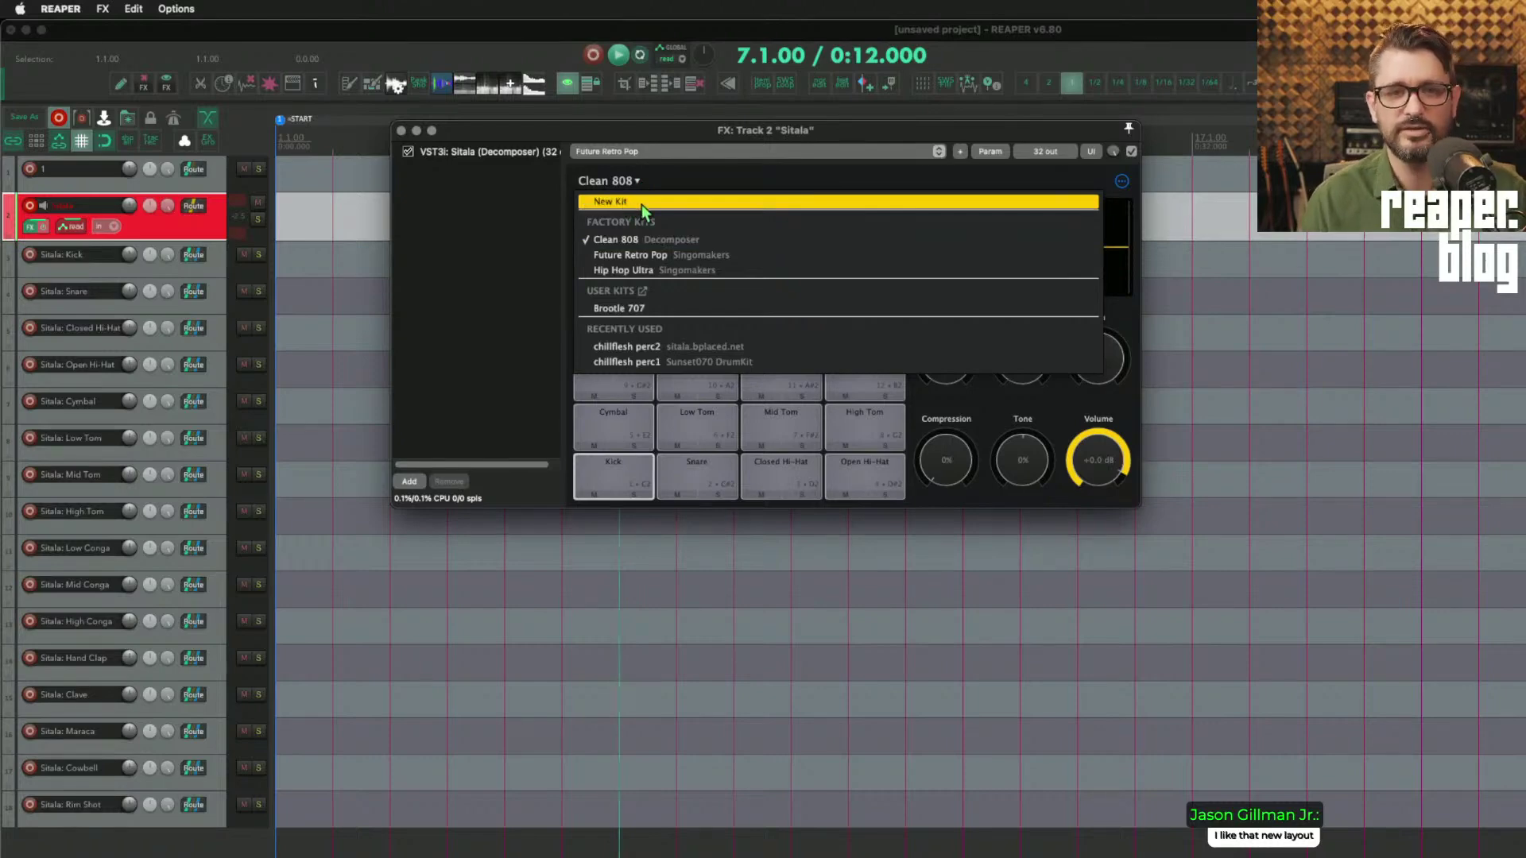
left_click(642, 204)
left_click(819, 382)
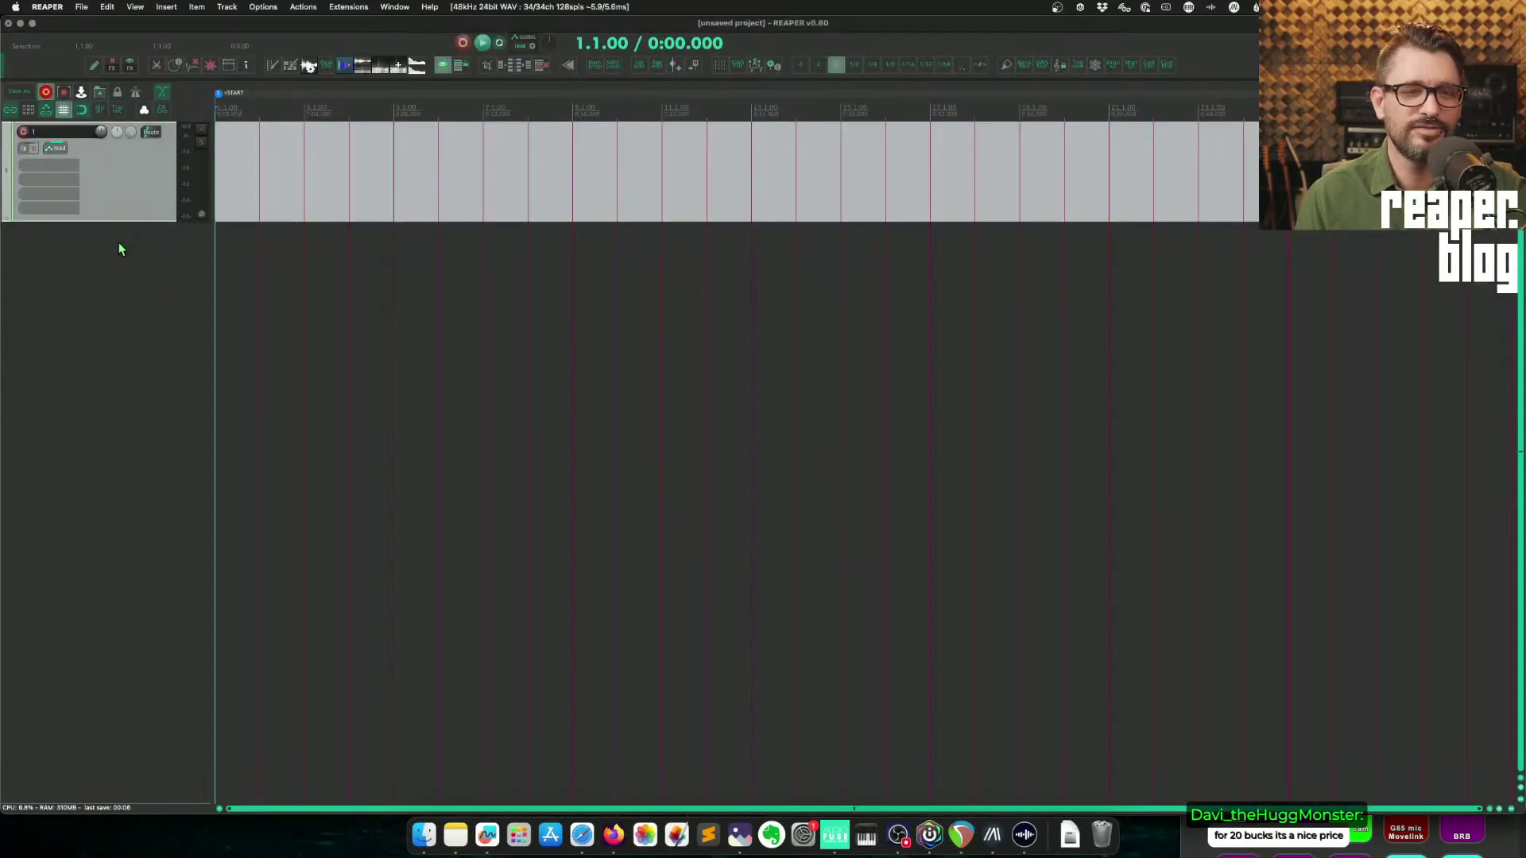
Step: Delete the old track and insert a new track hosting the VST3i Sitala instrument
key("Delete")
right_click(80, 152)
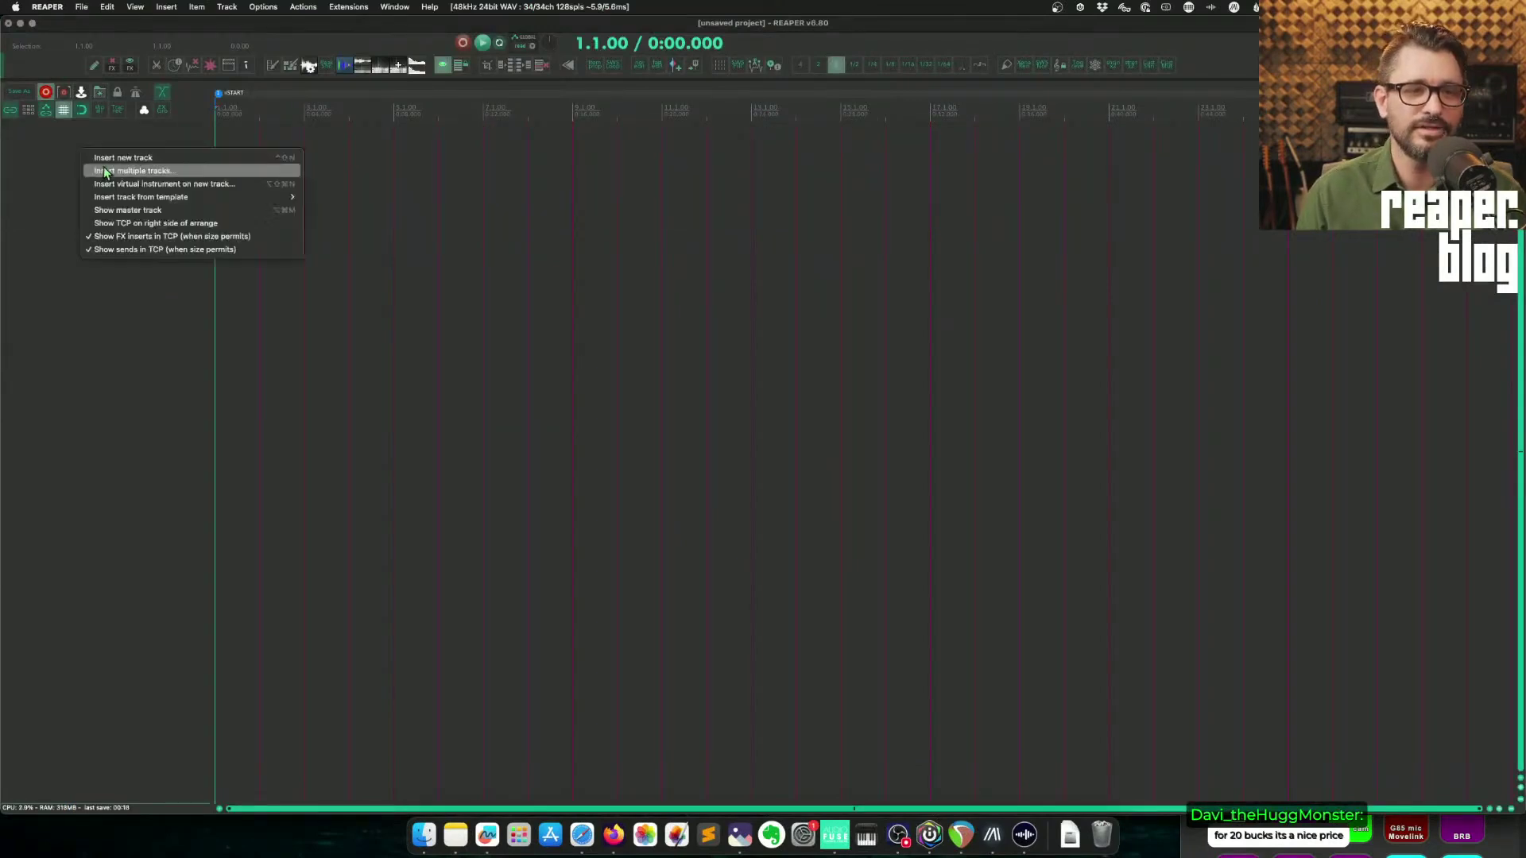
left_click(146, 188)
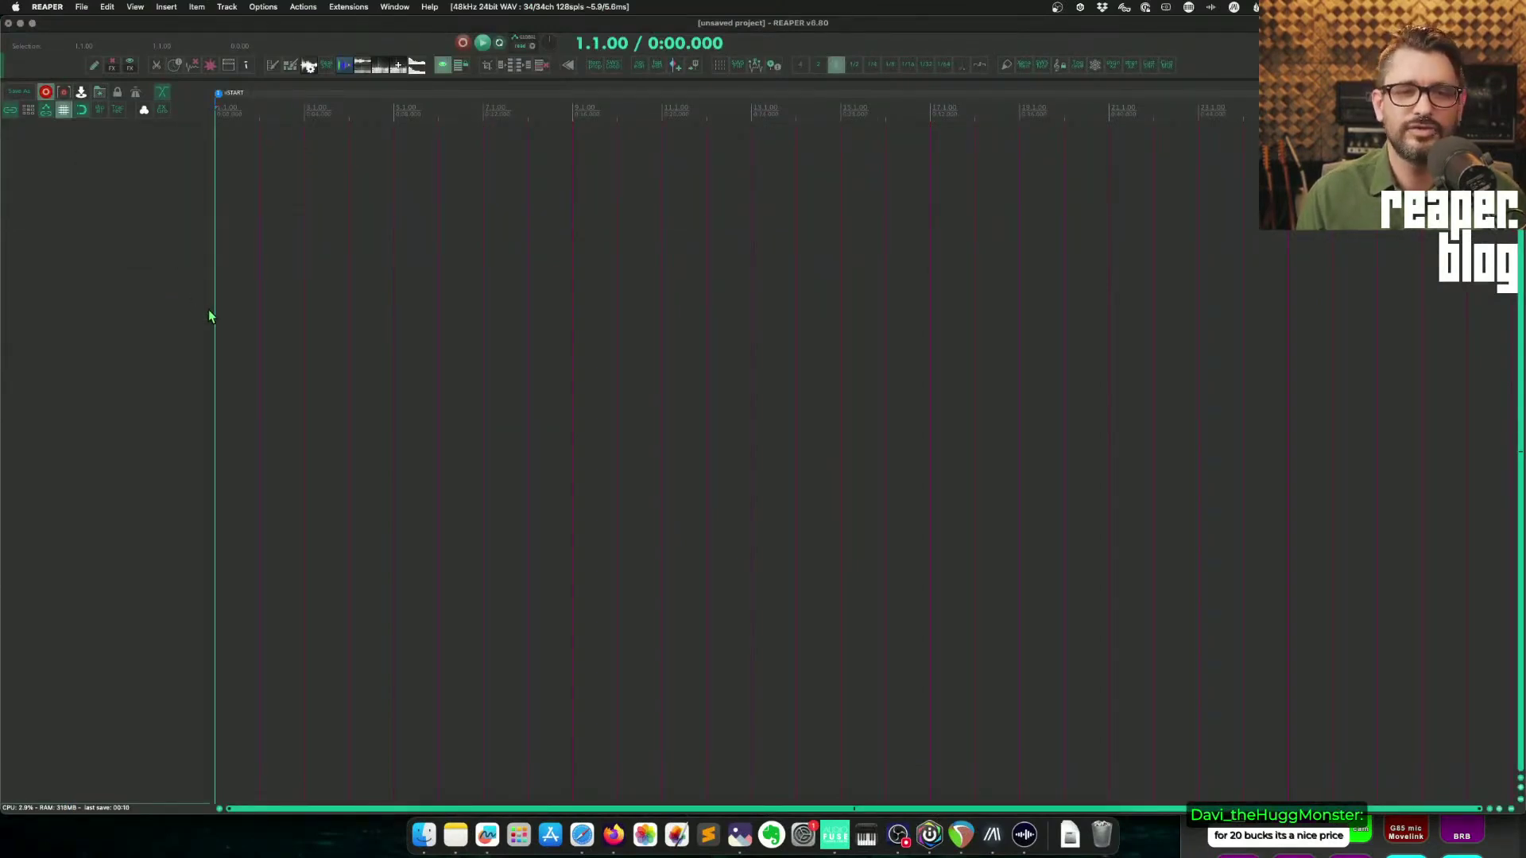
scroll(213, 440, "down", 1)
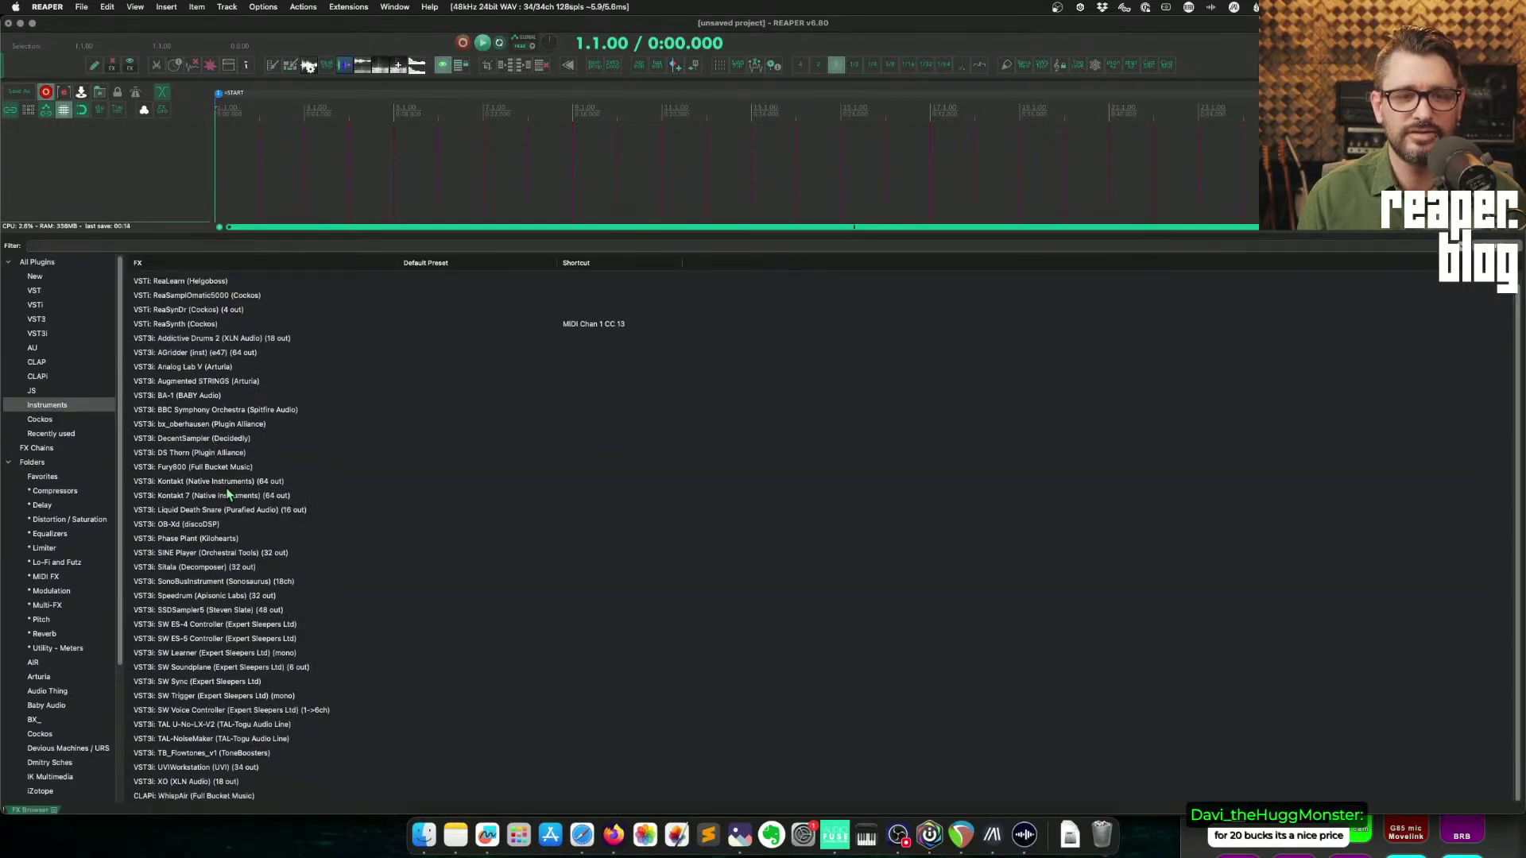
left_click(191, 569)
double_click(224, 568)
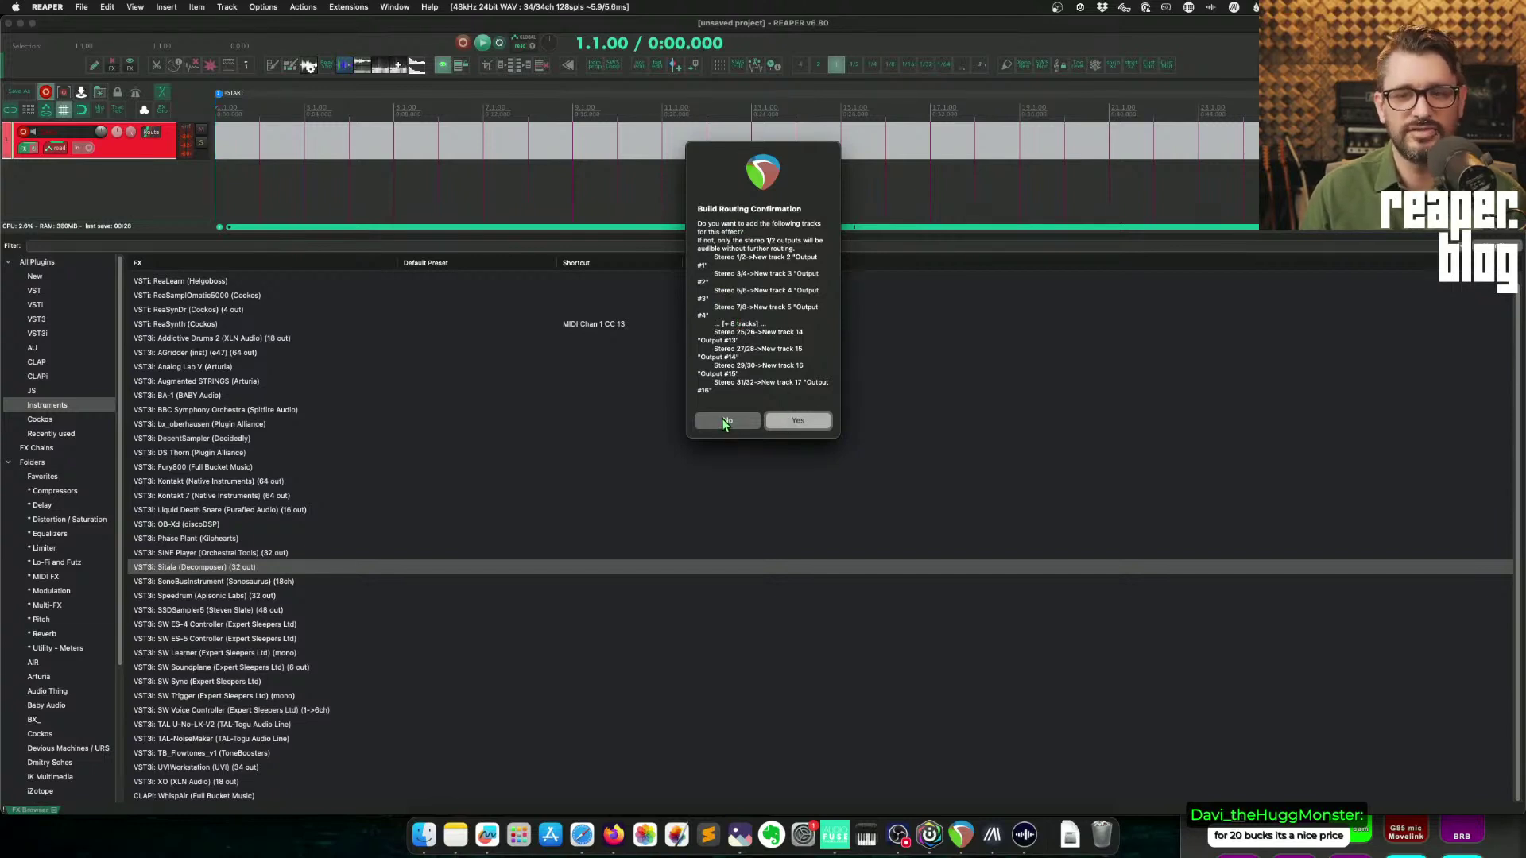
left_click(797, 420)
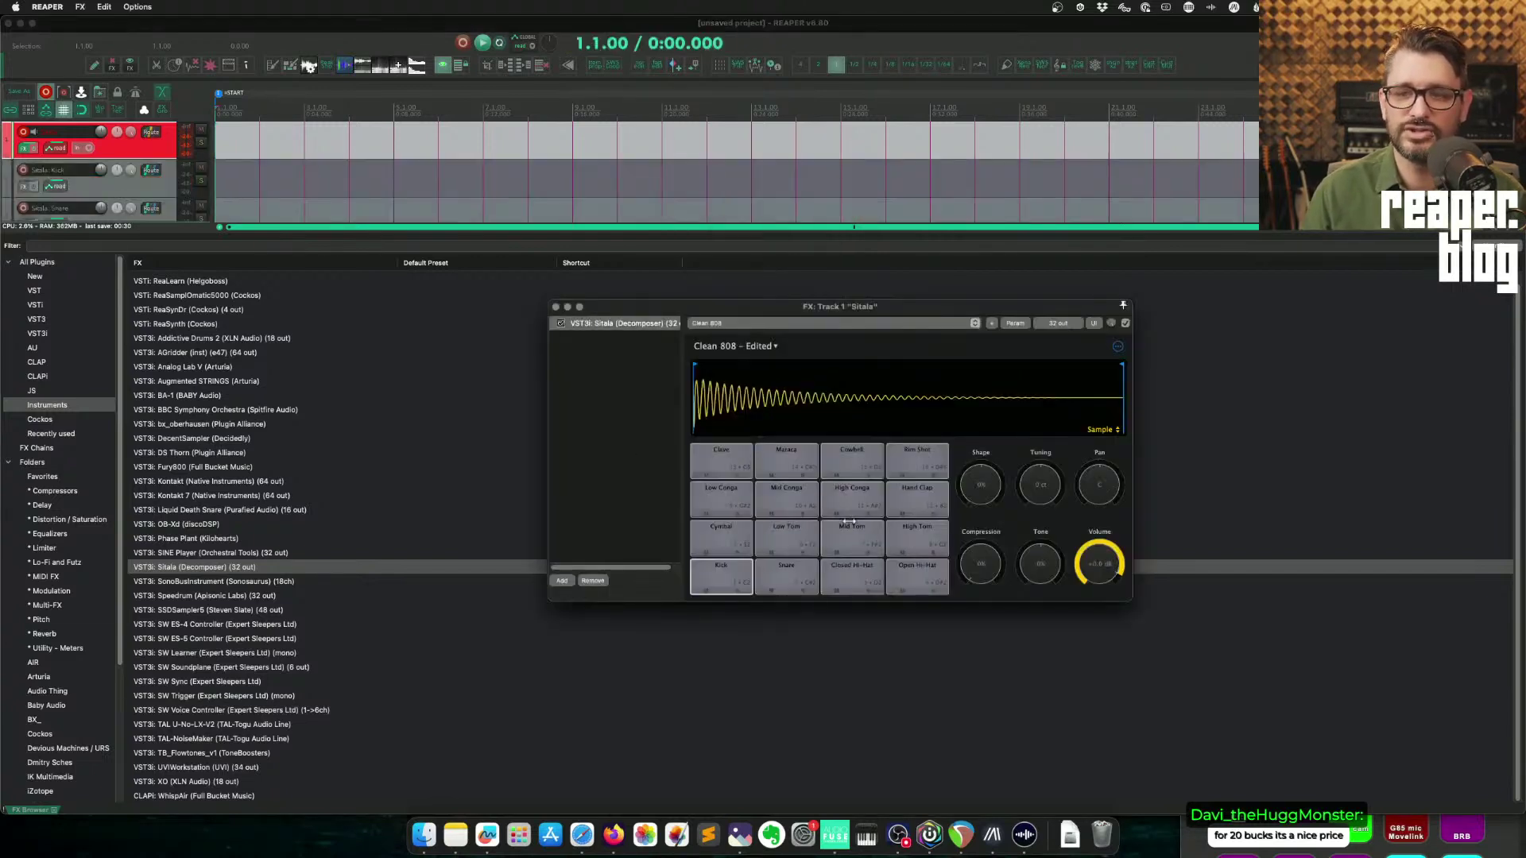
left_click(467, 194)
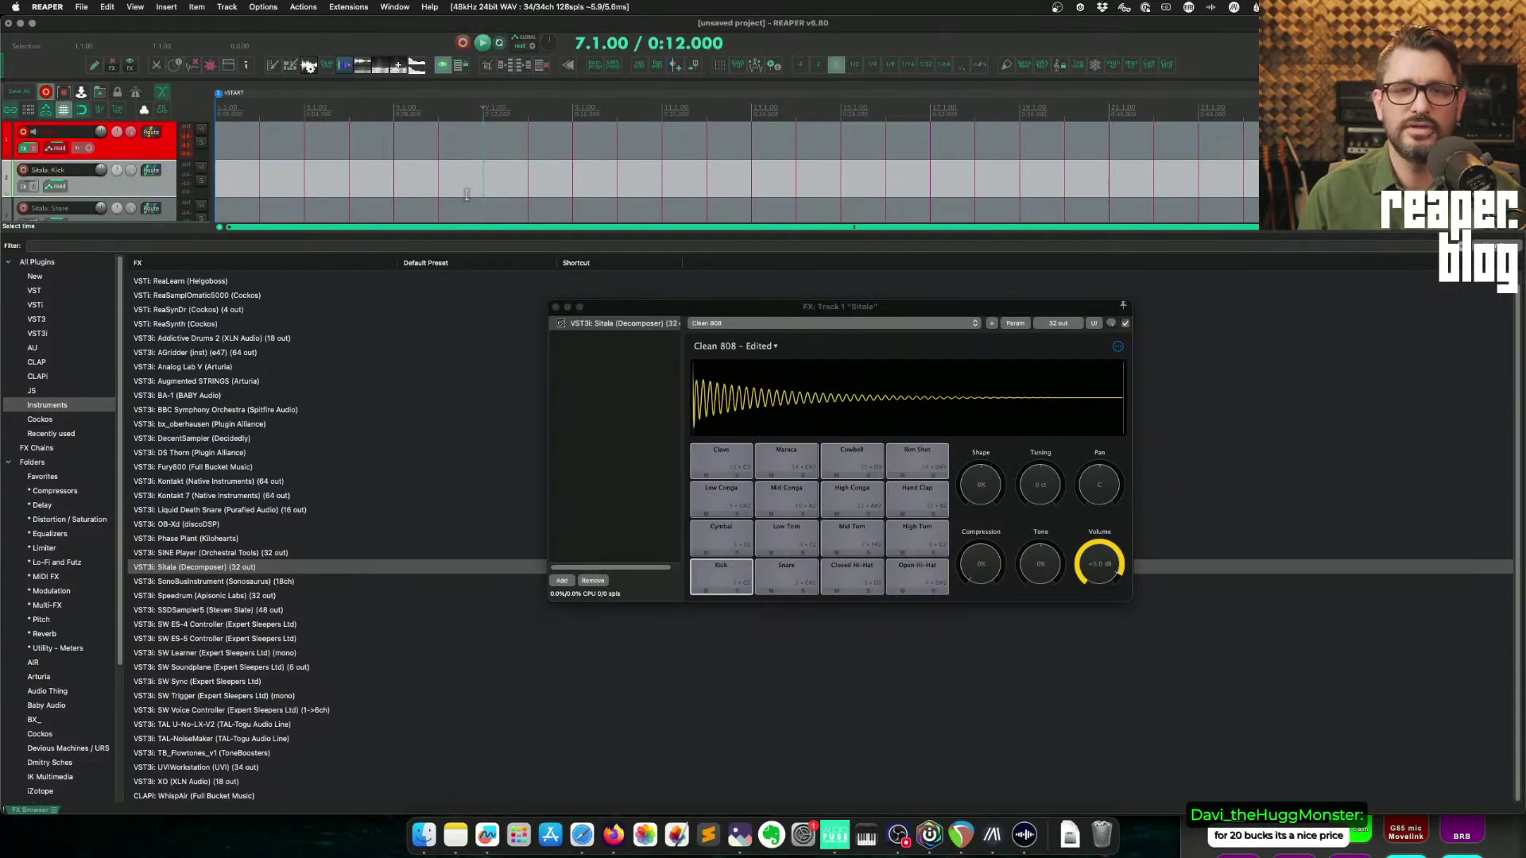
left_click(54, 810)
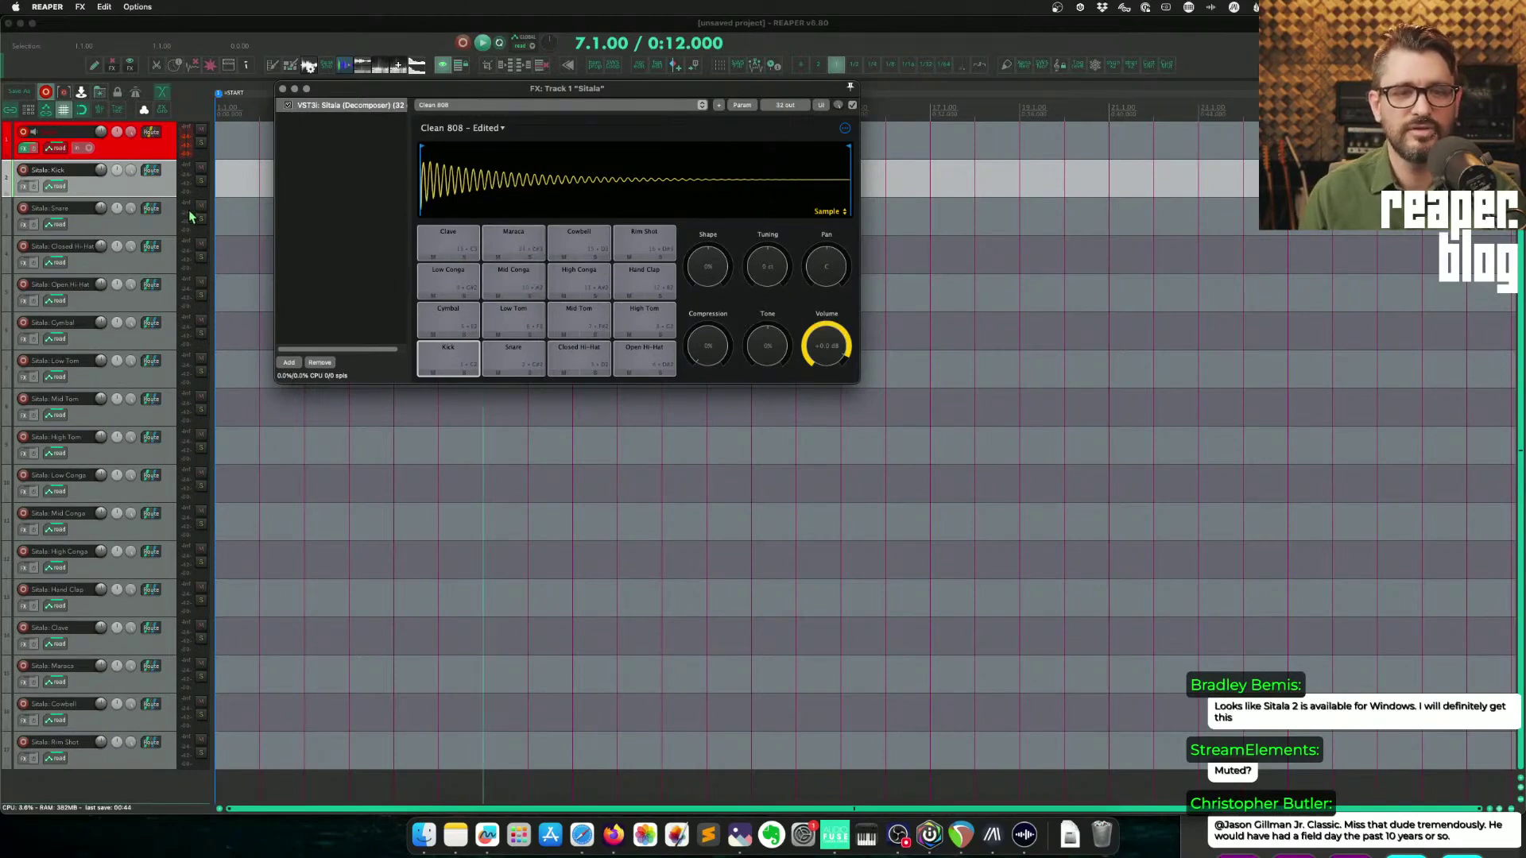
scroll(154, 702, "down", 1)
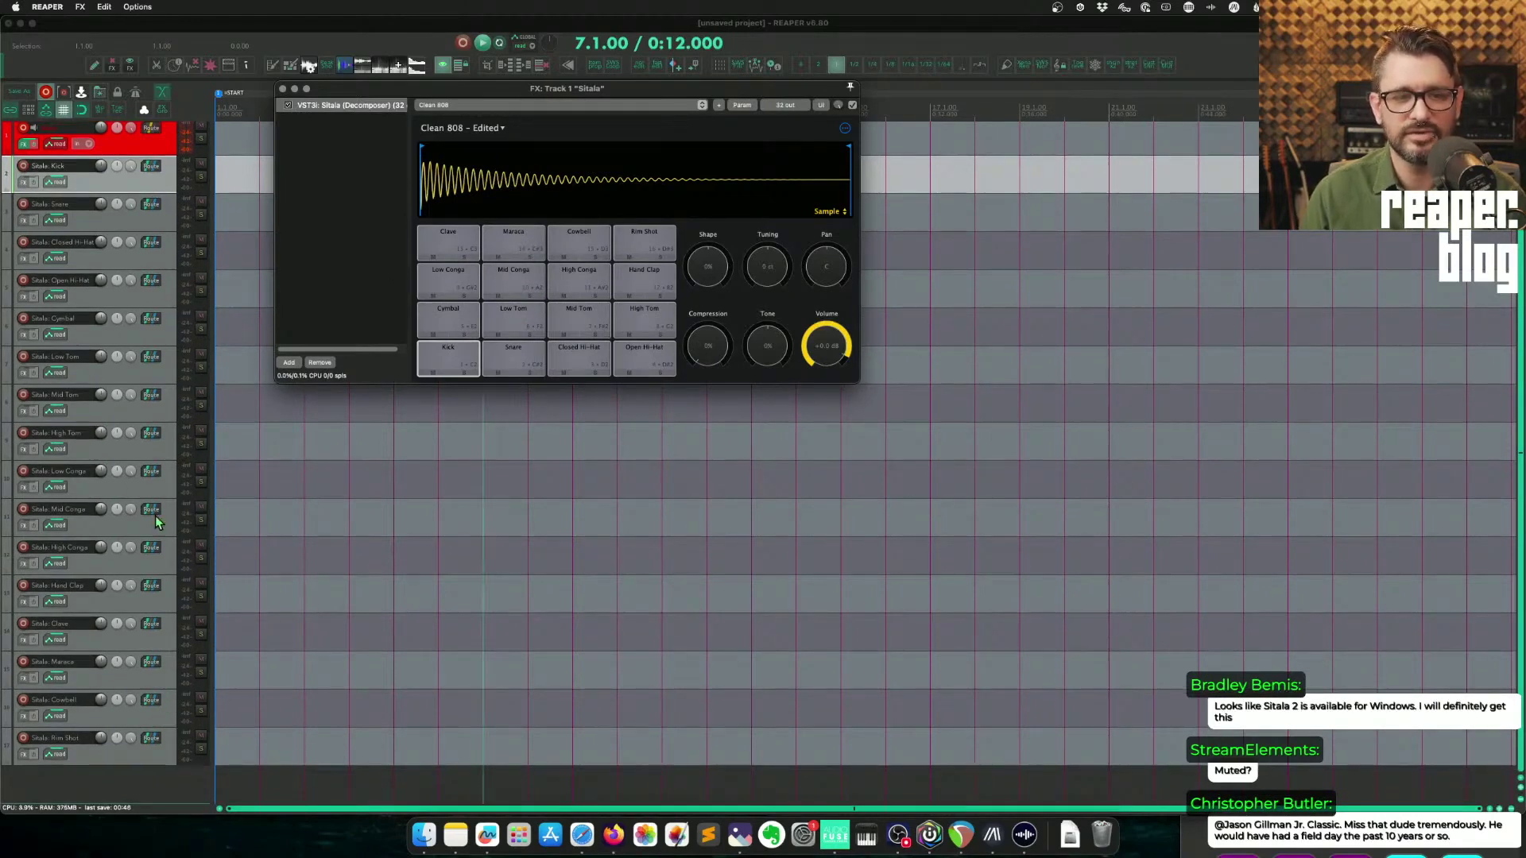
left_click(515, 241)
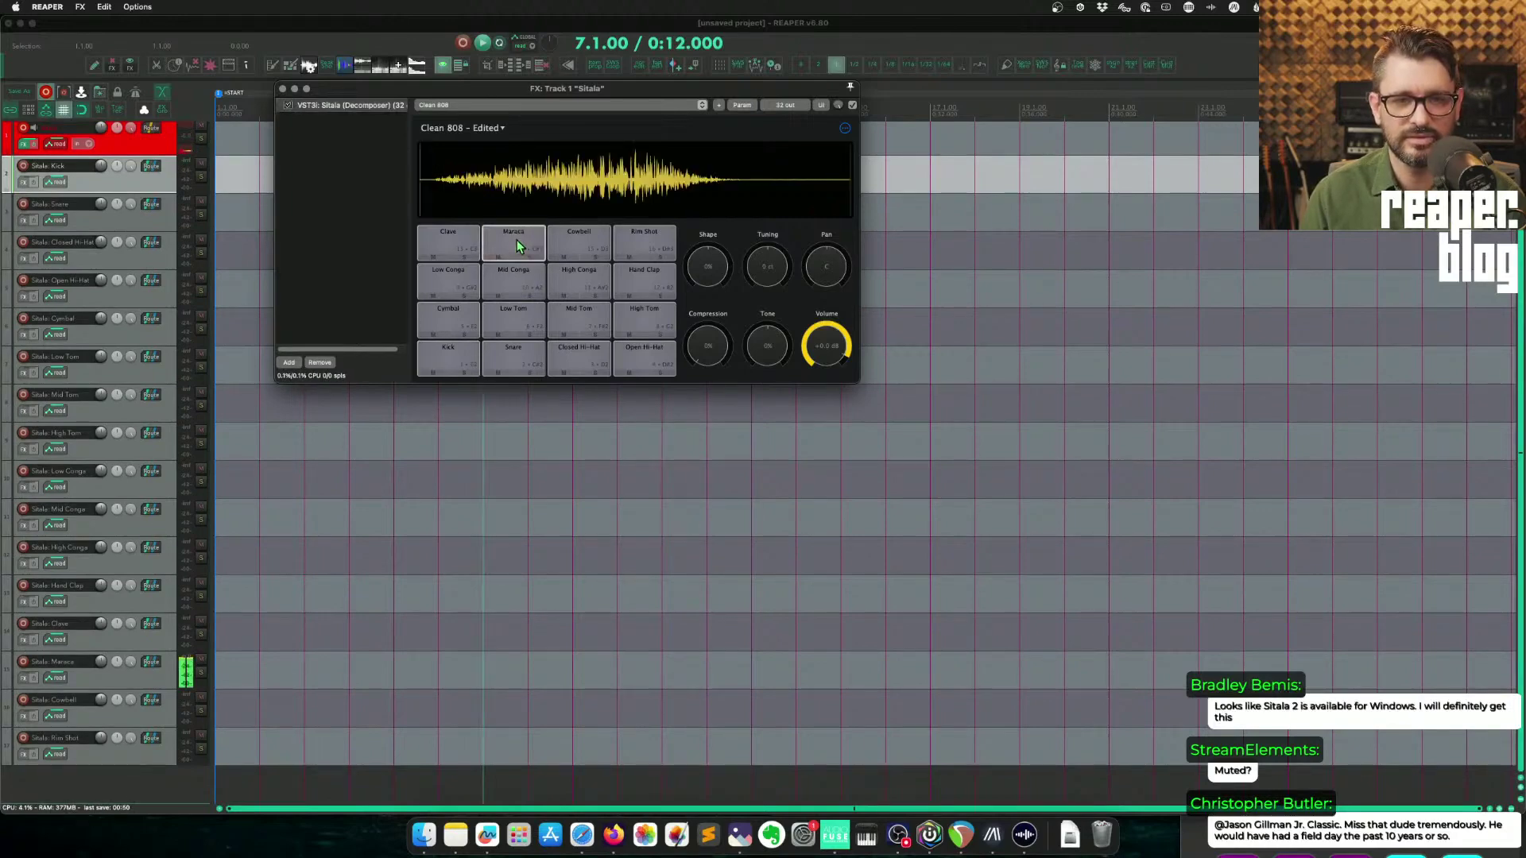
left_click(574, 242)
left_click(512, 243)
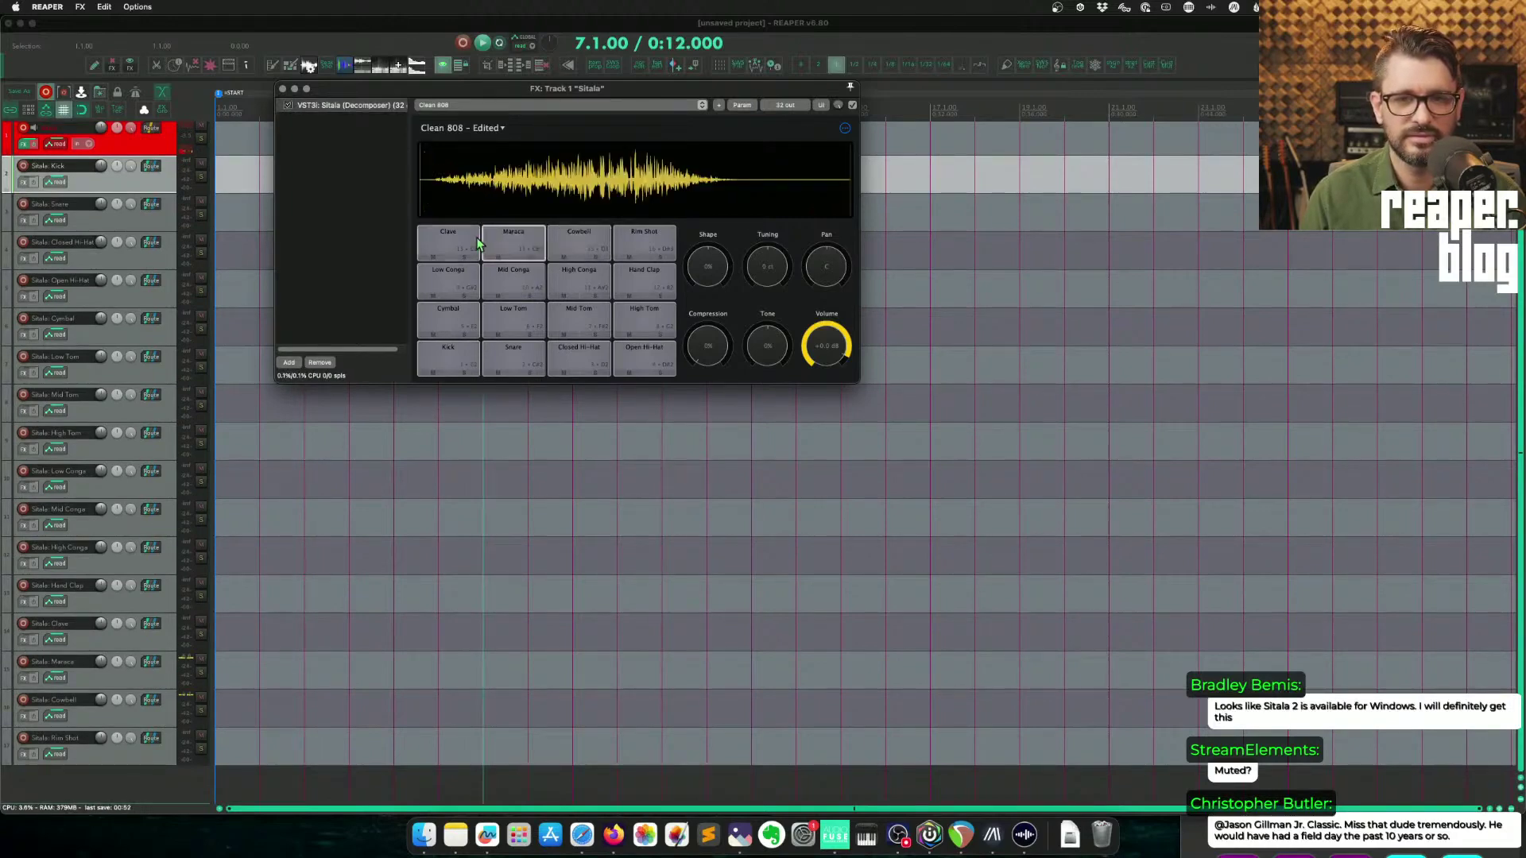
left_click(461, 253)
left_click(445, 278)
left_click(513, 279)
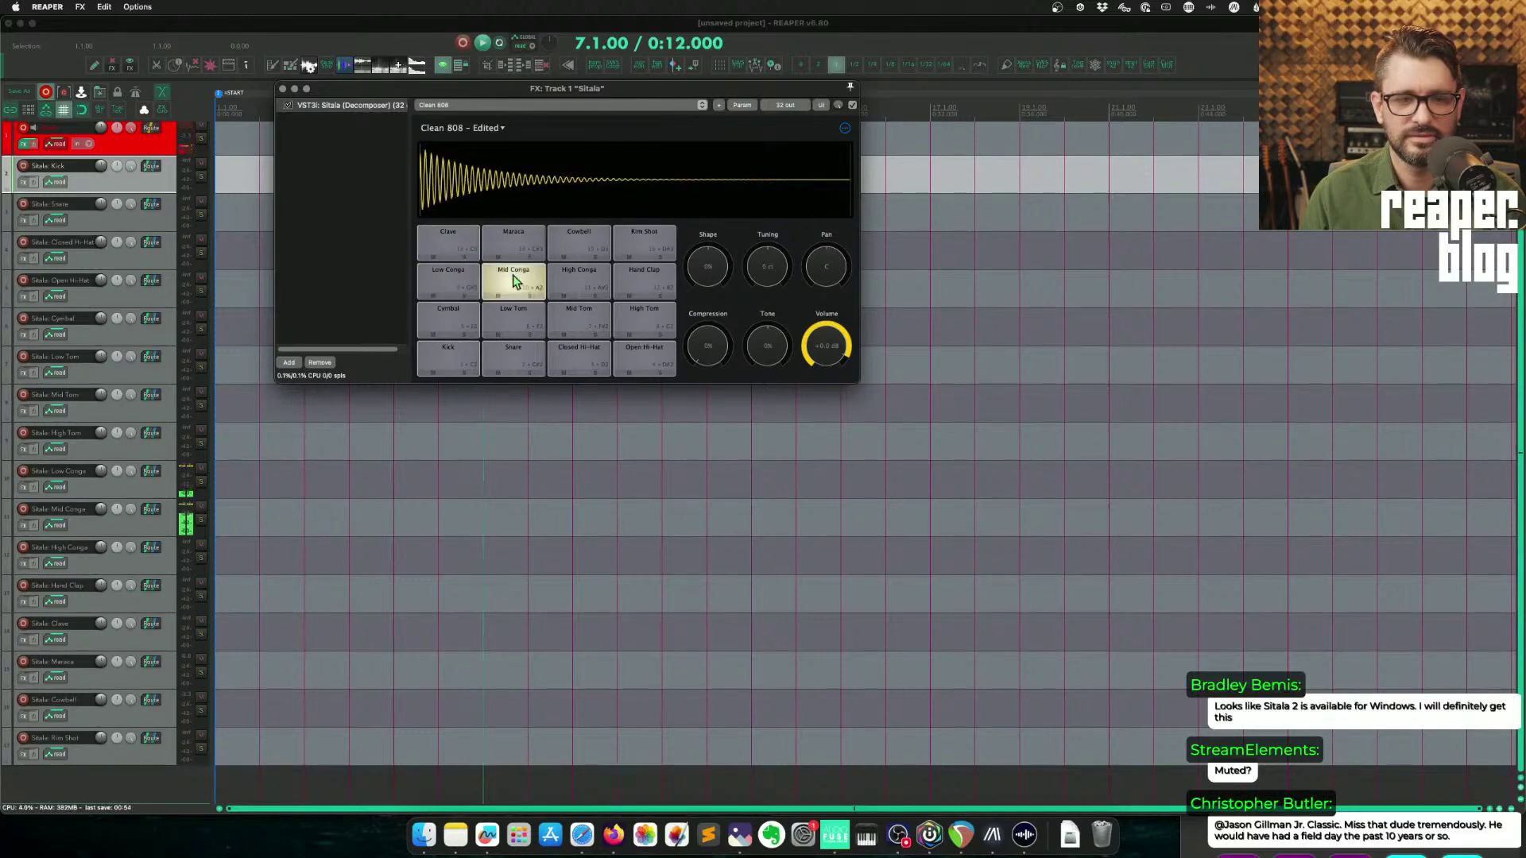
left_click(559, 275)
left_click(633, 270)
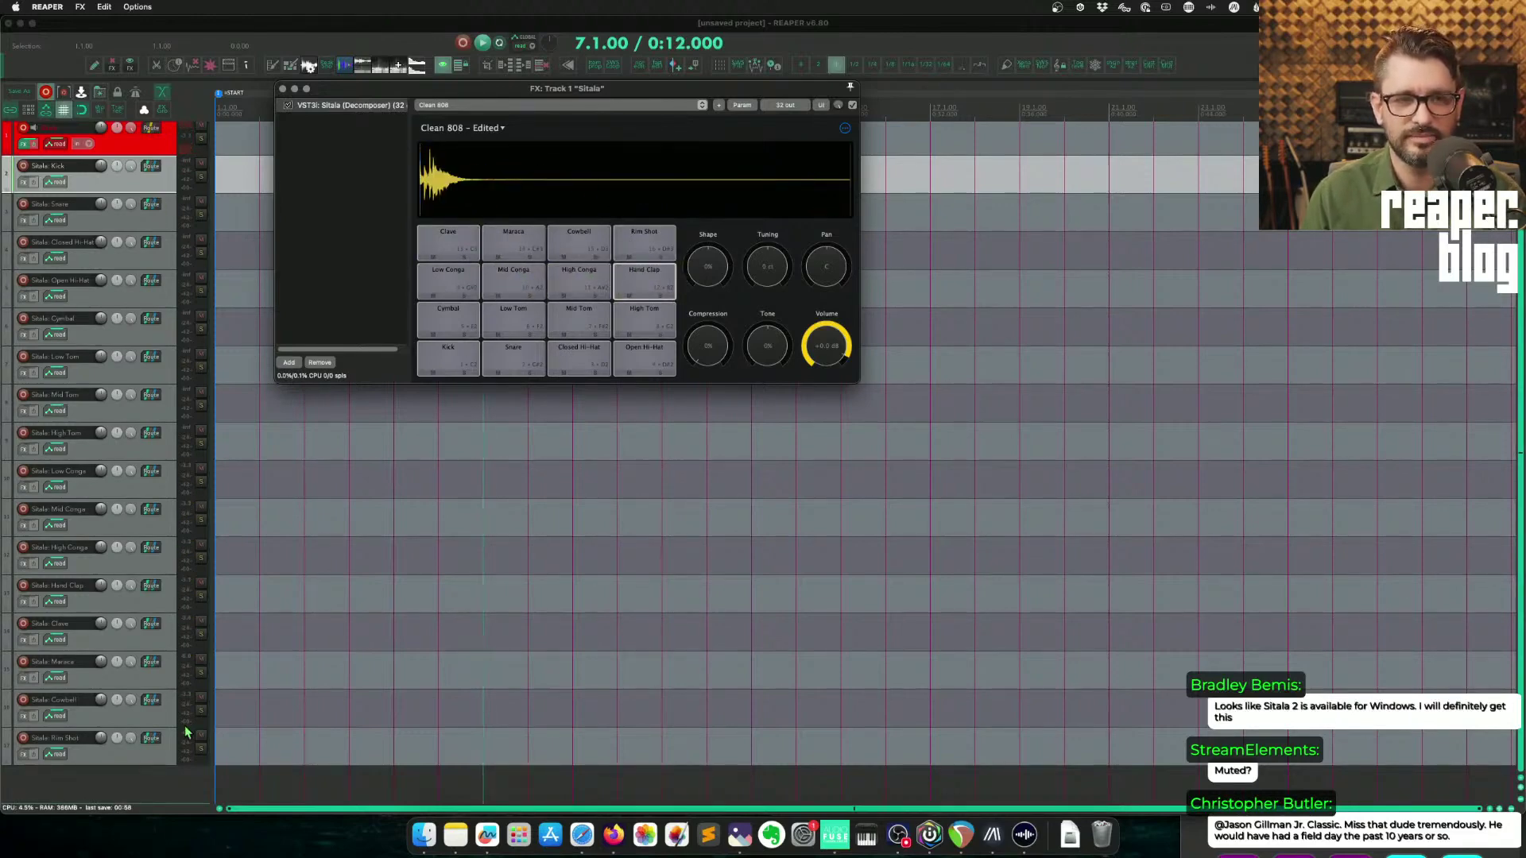
scroll(159, 173, "up", 1)
left_click(163, 155)
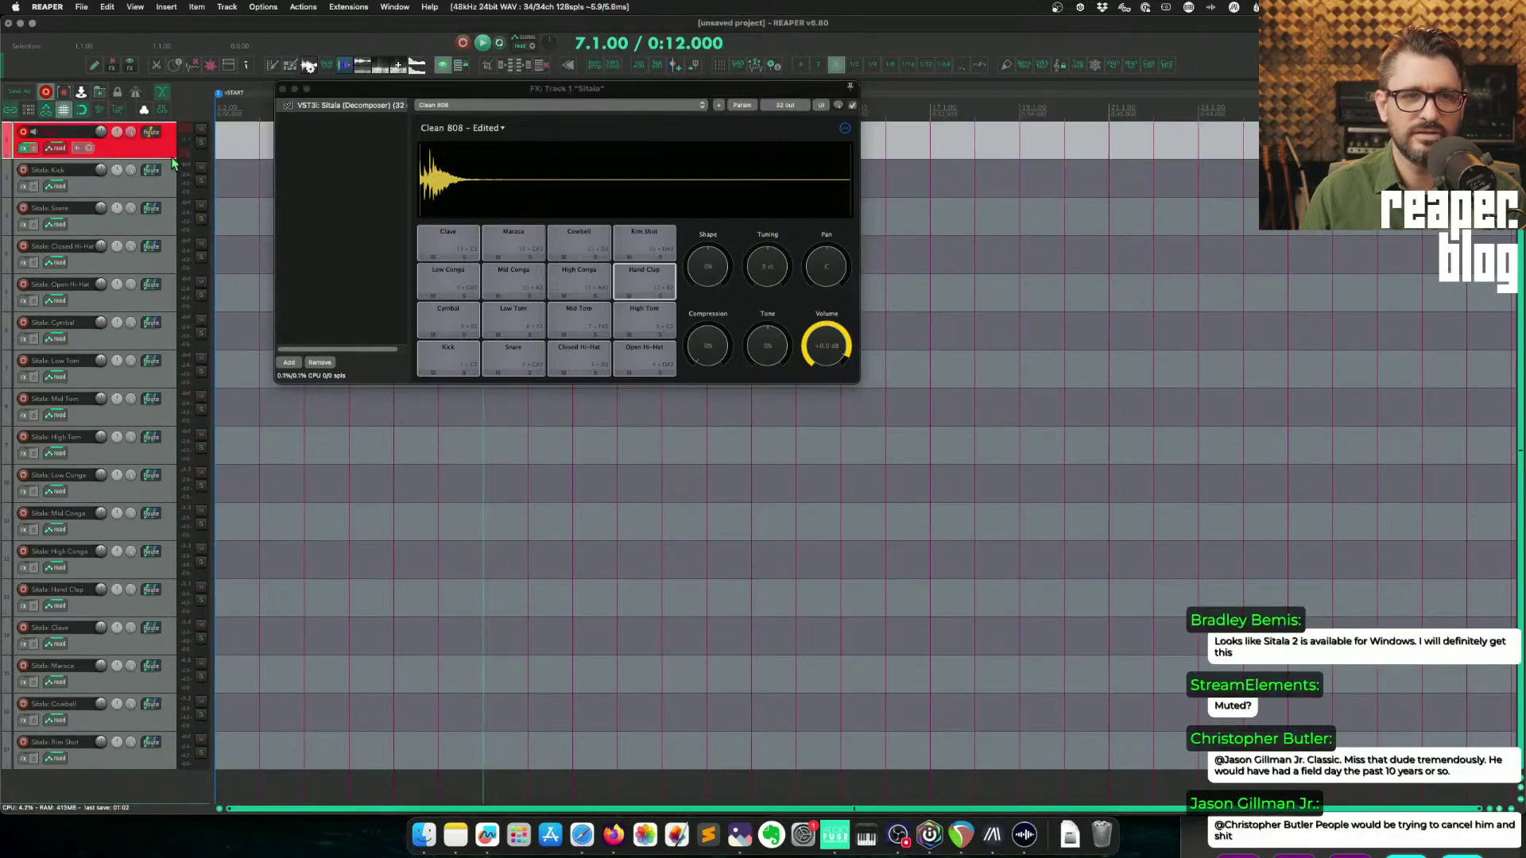
left_click(511, 353)
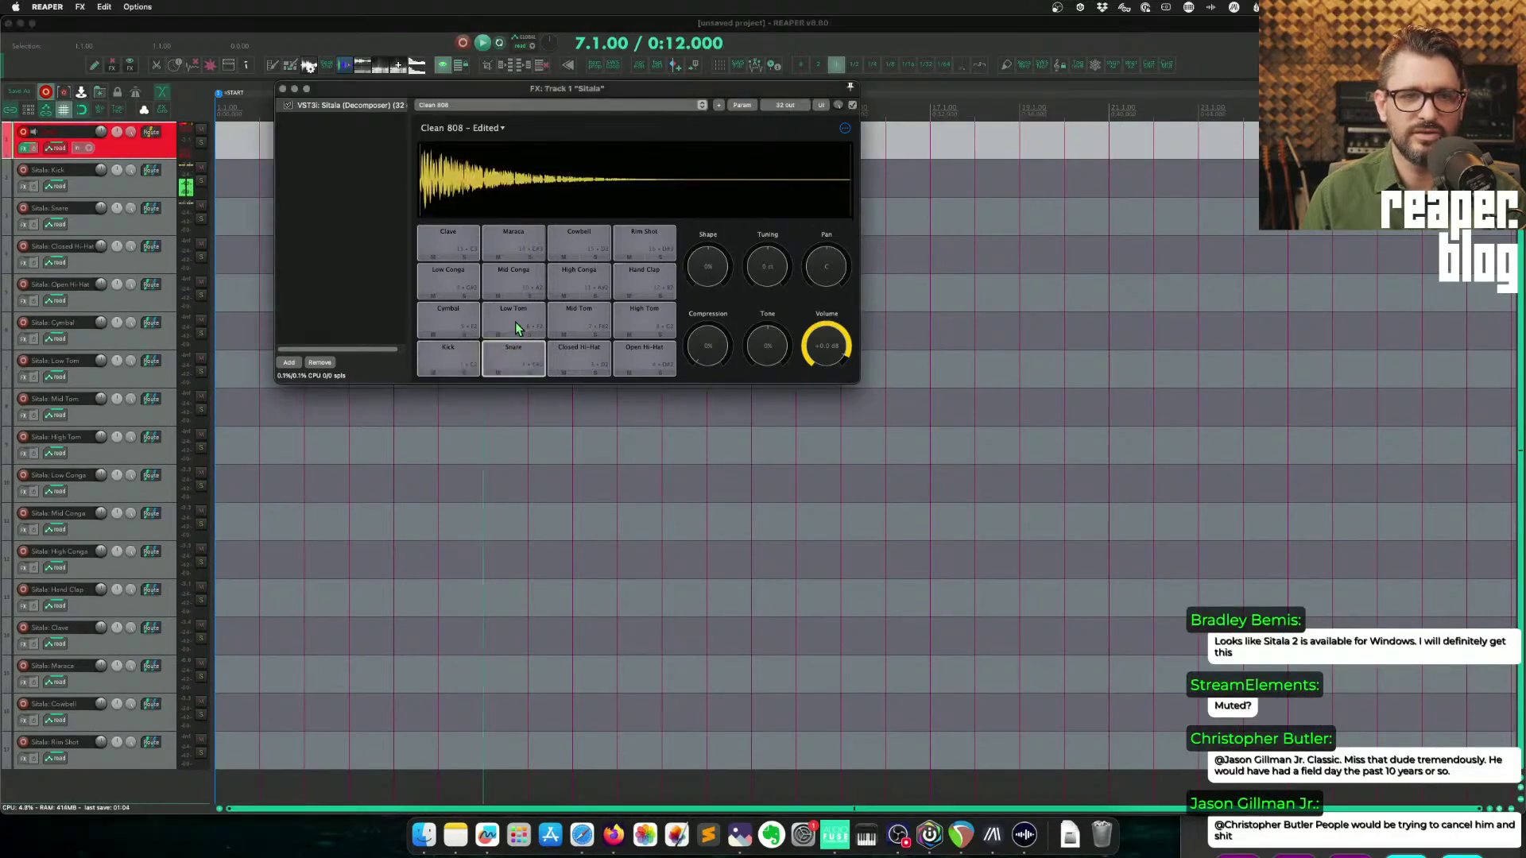
left_click(448, 316)
left_click(136, 156)
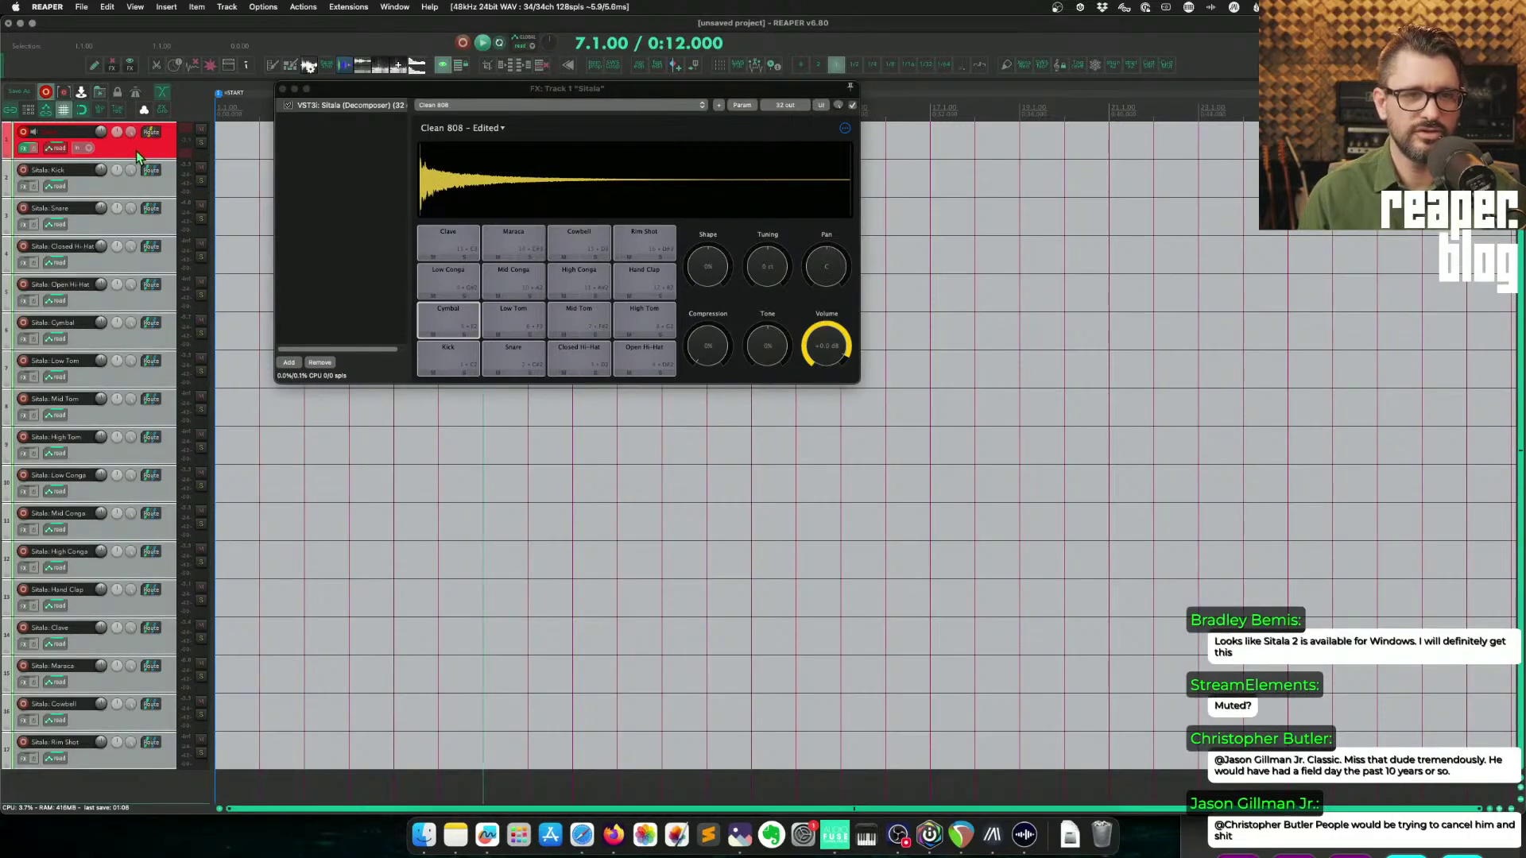
Step: Insert a new track at the top named Drums
key("super+t")
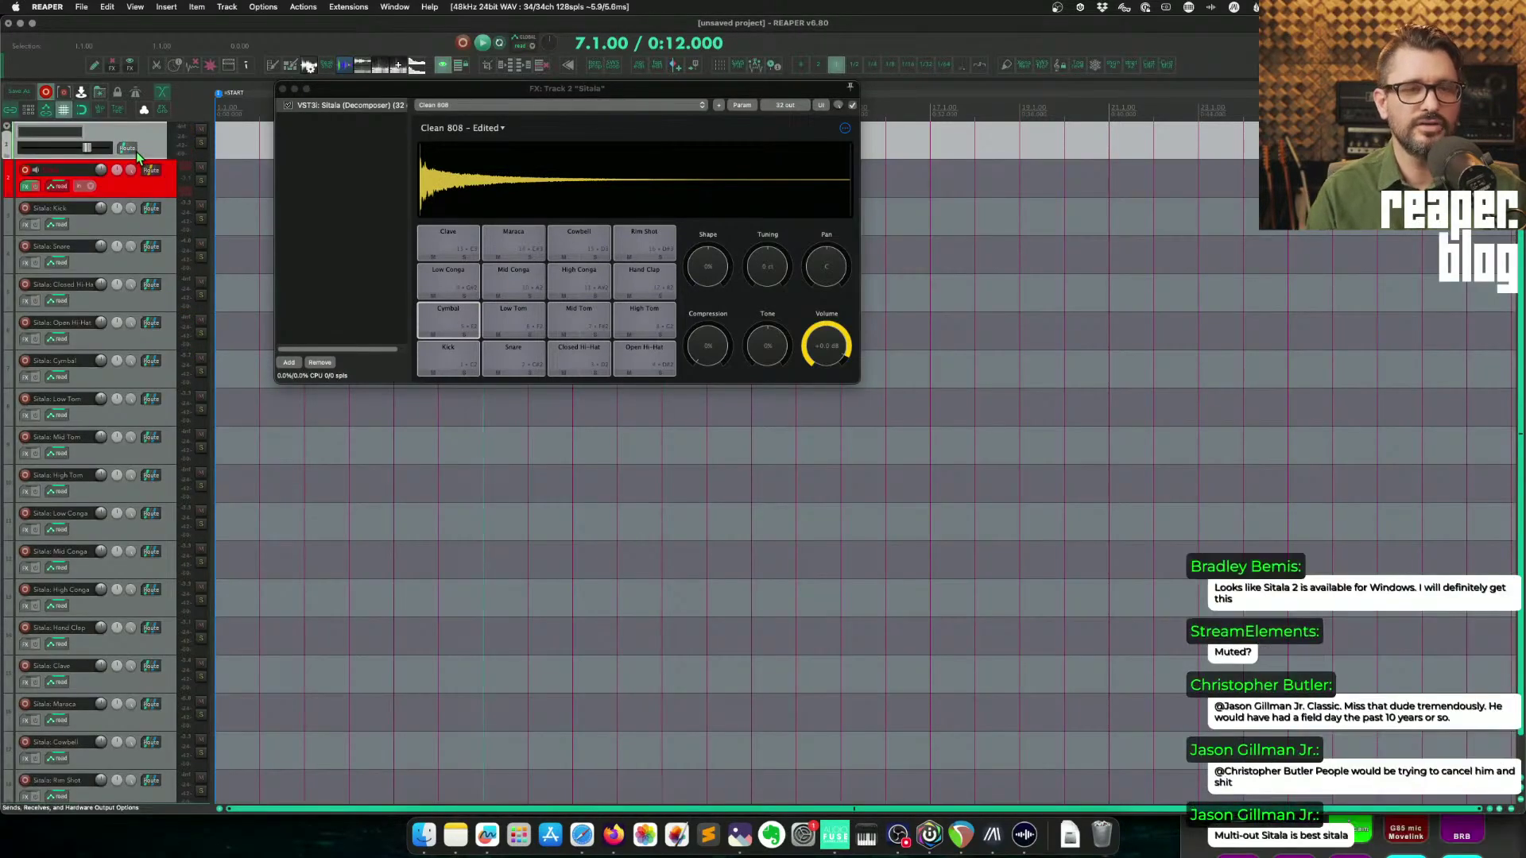
type("Drums")
key("Return")
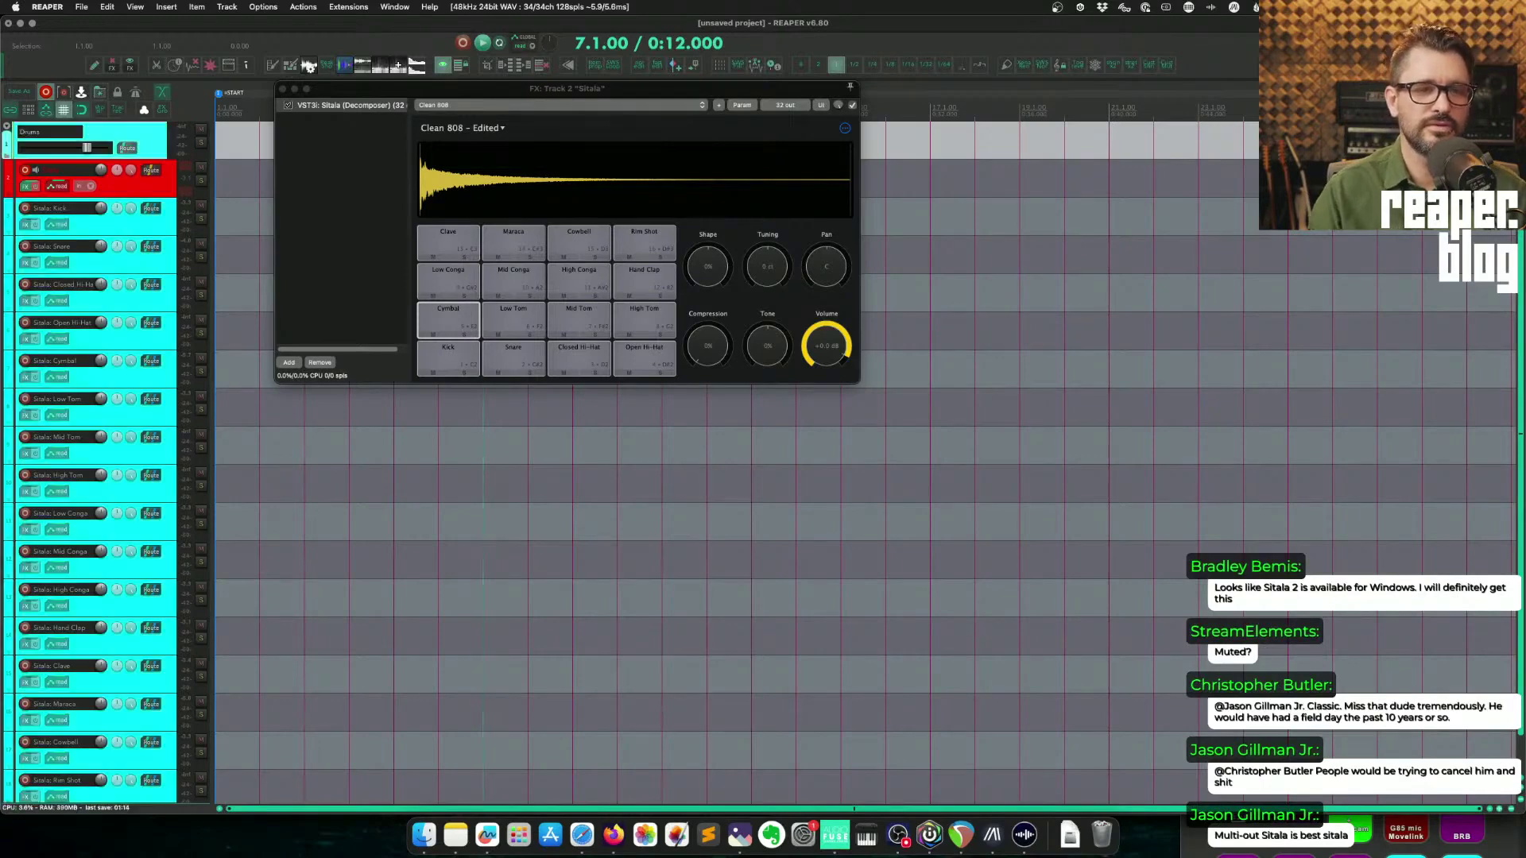
Step: Select the Low Tom and shorten its decay Shape, resetting it to 0% and shortening it again
left_click(513, 317)
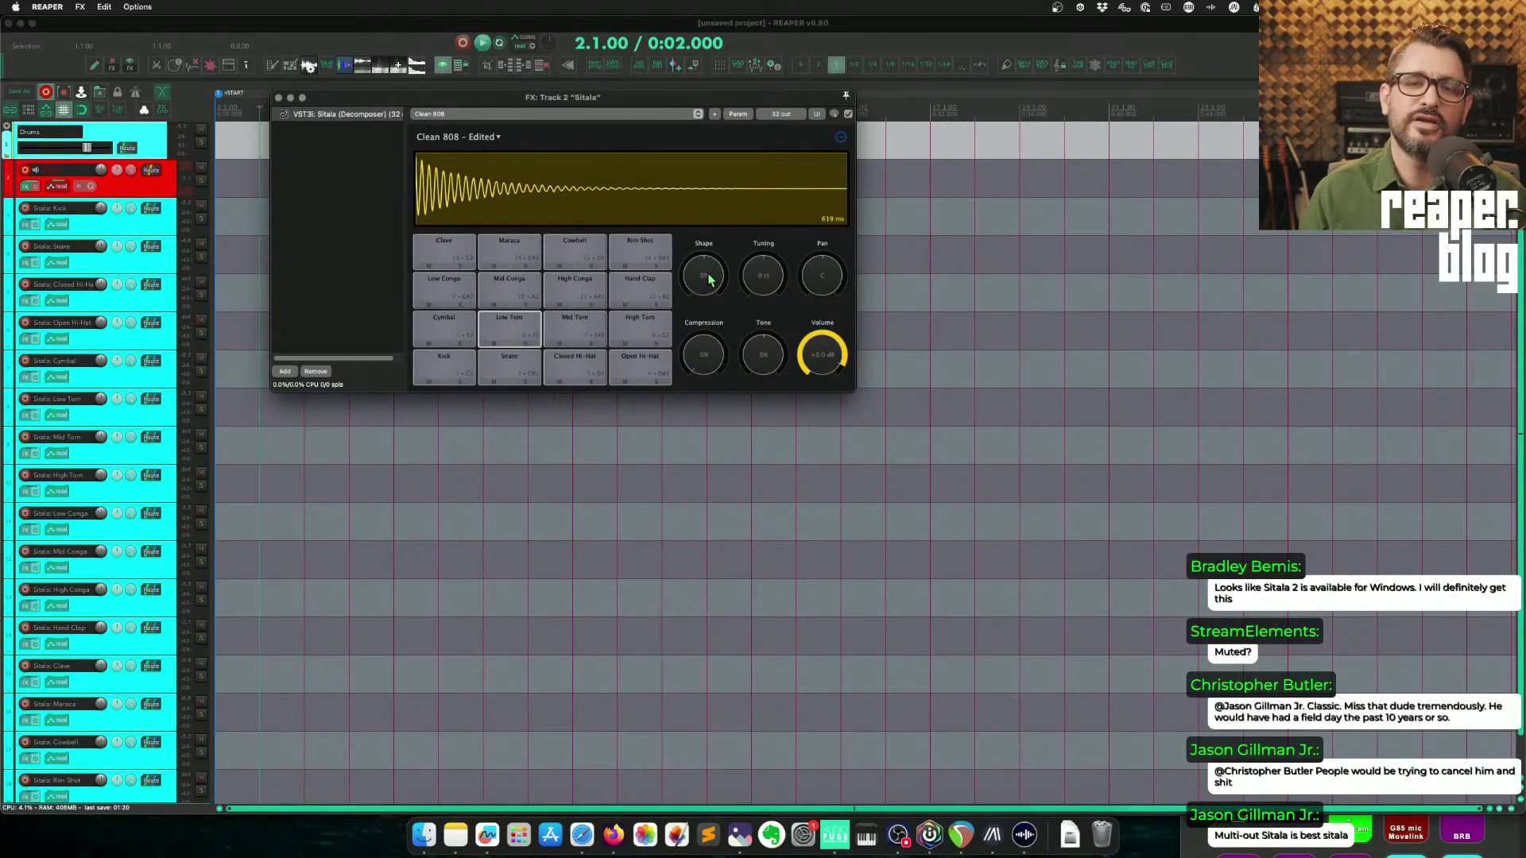
mouse_move(709, 278)
left_mouse_down()
mouse_move(712, 322)
mouse_move(723, 292)
left_mouse_up()
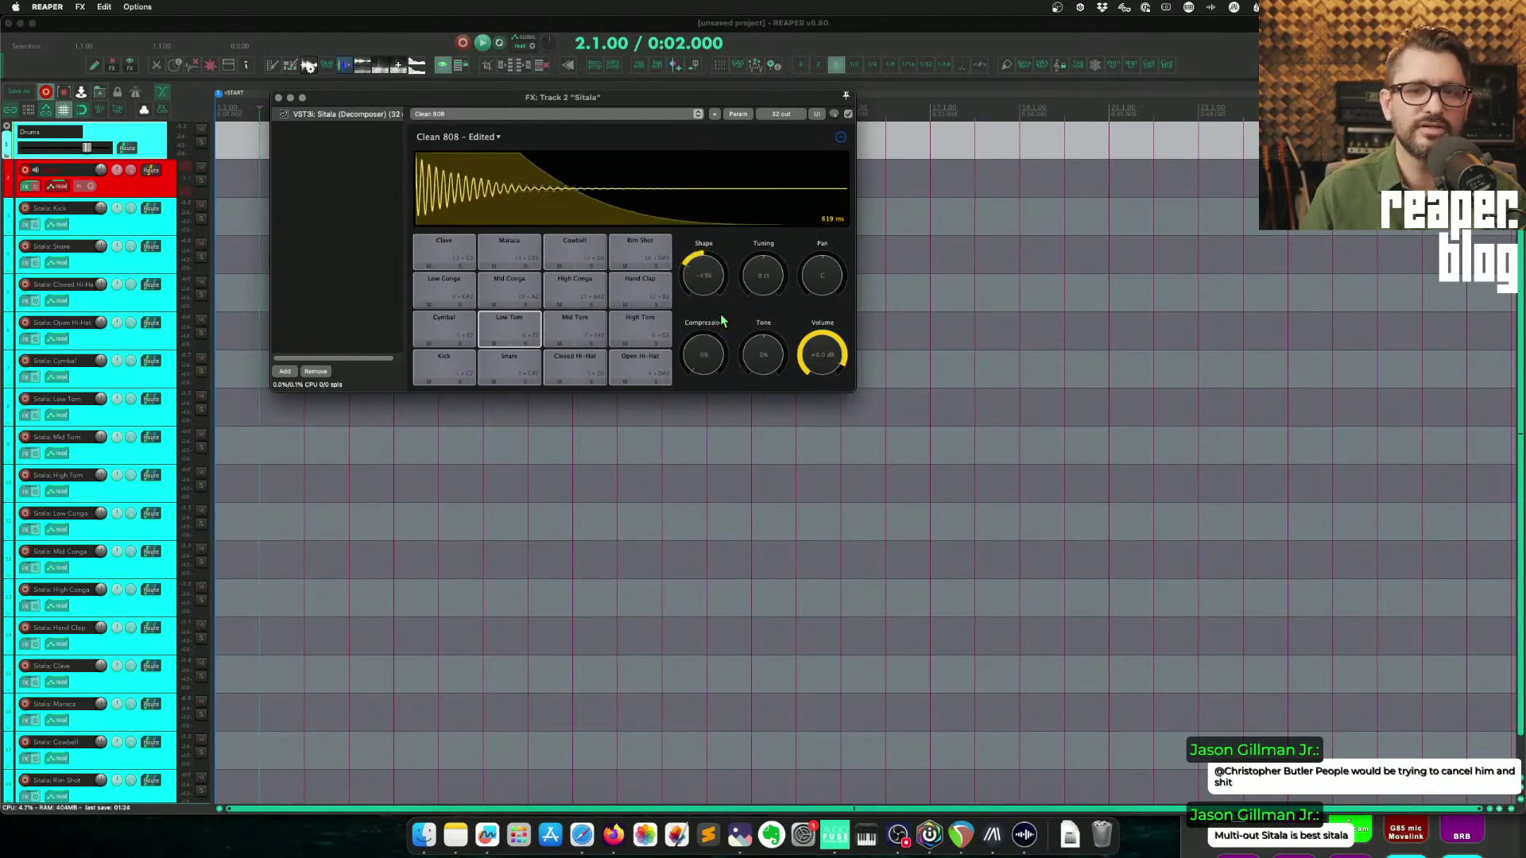
mouse_move(722, 320)
left_mouse_down()
mouse_move(733, 362)
mouse_move(735, 267)
mouse_move(701, 293)
mouse_move(713, 298)
left_mouse_up()
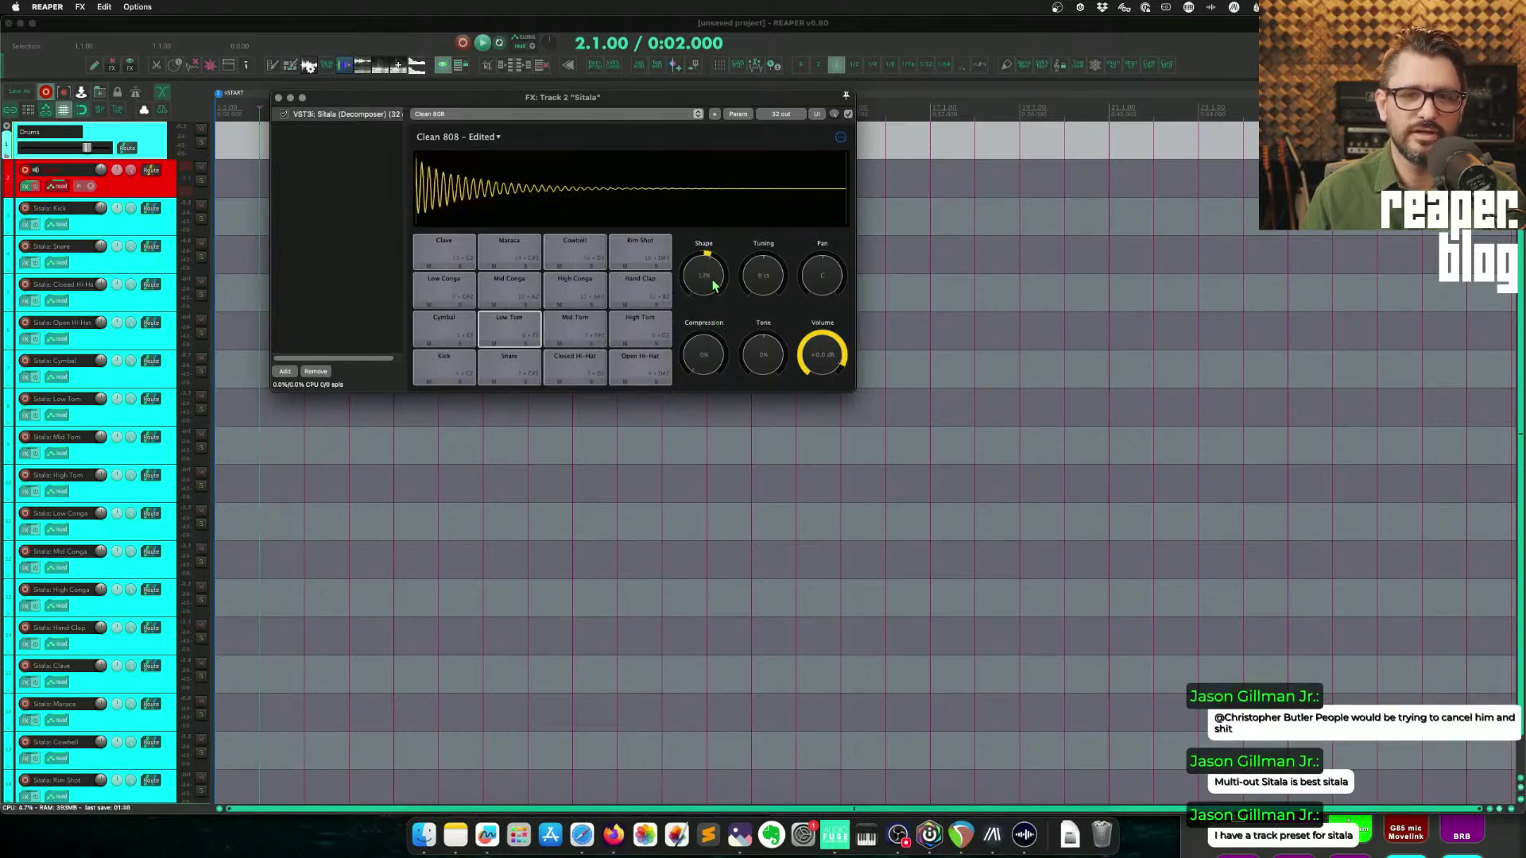
double_click(711, 280)
left_click_drag(711, 278, 717, 334)
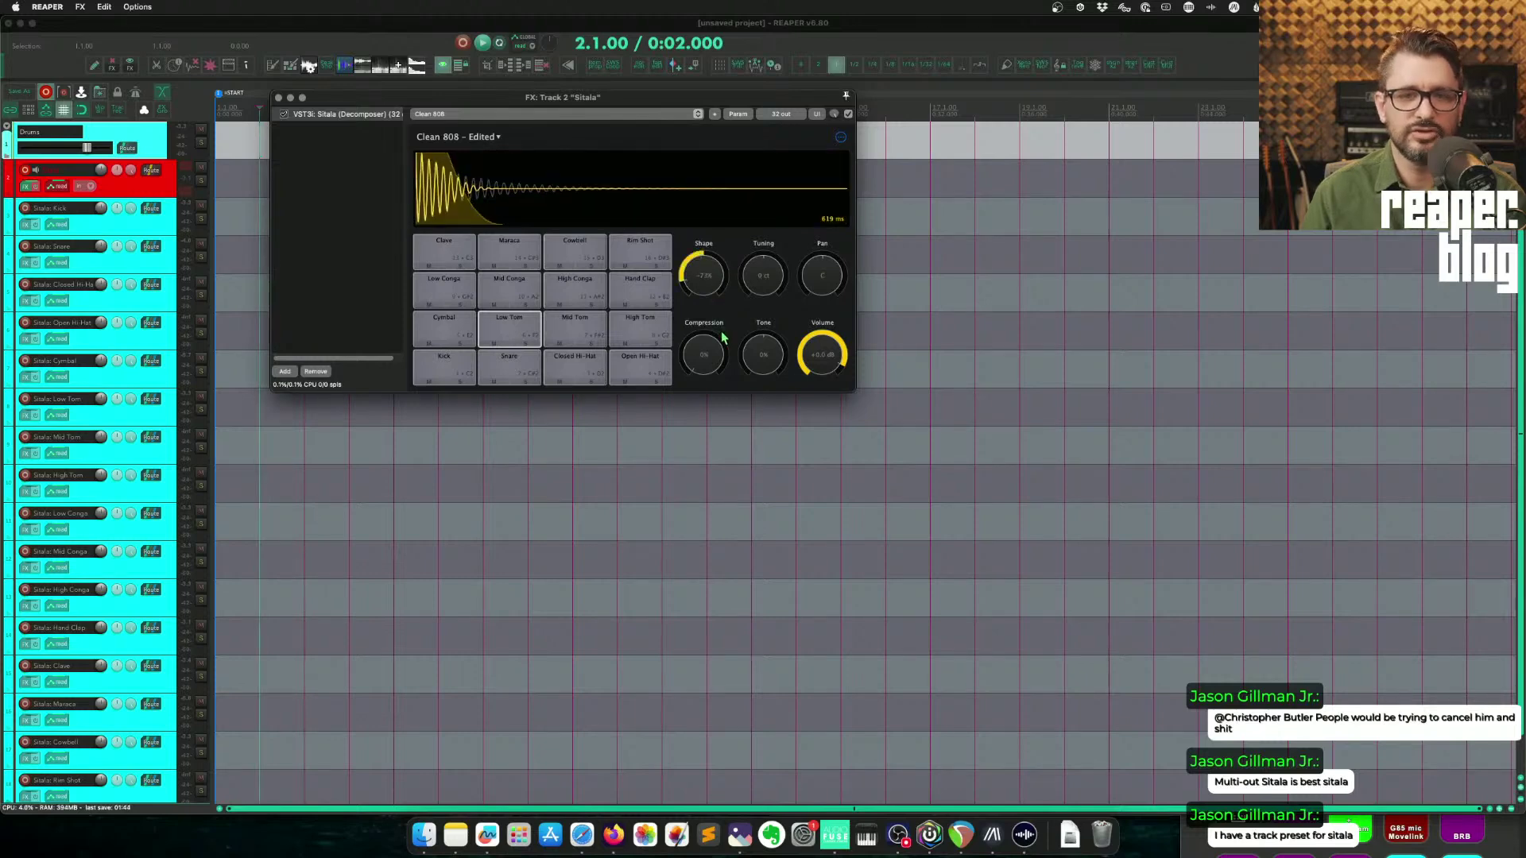
left_click(522, 328)
Step: Try a positive Low Tom Shape, reset it to 0%, then raise its tuning to 180 ct
left_click_drag(709, 211, 709, 178)
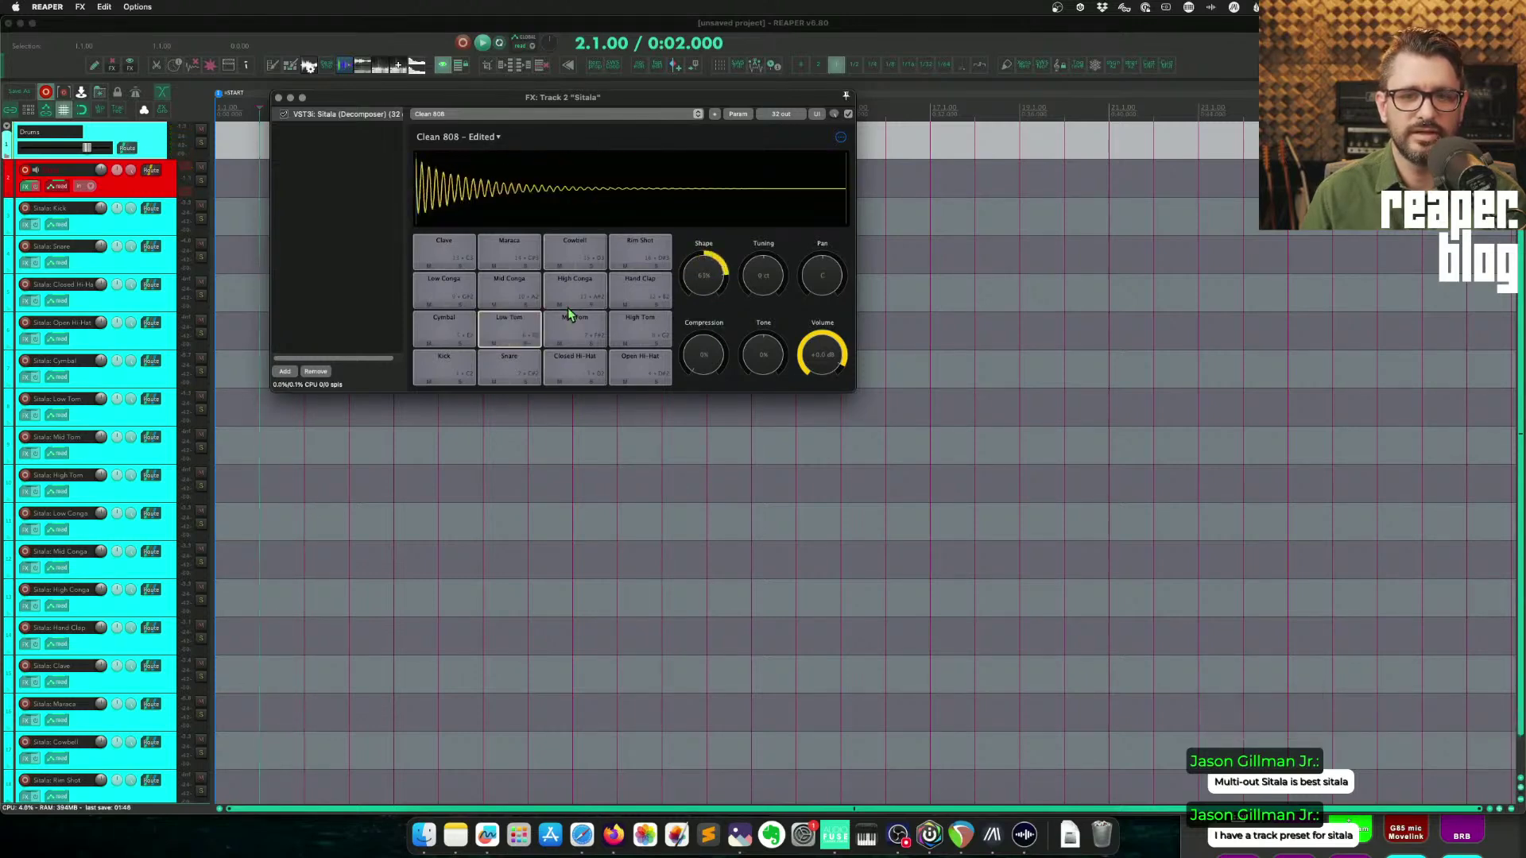
left_click(510, 331)
double_click(711, 277)
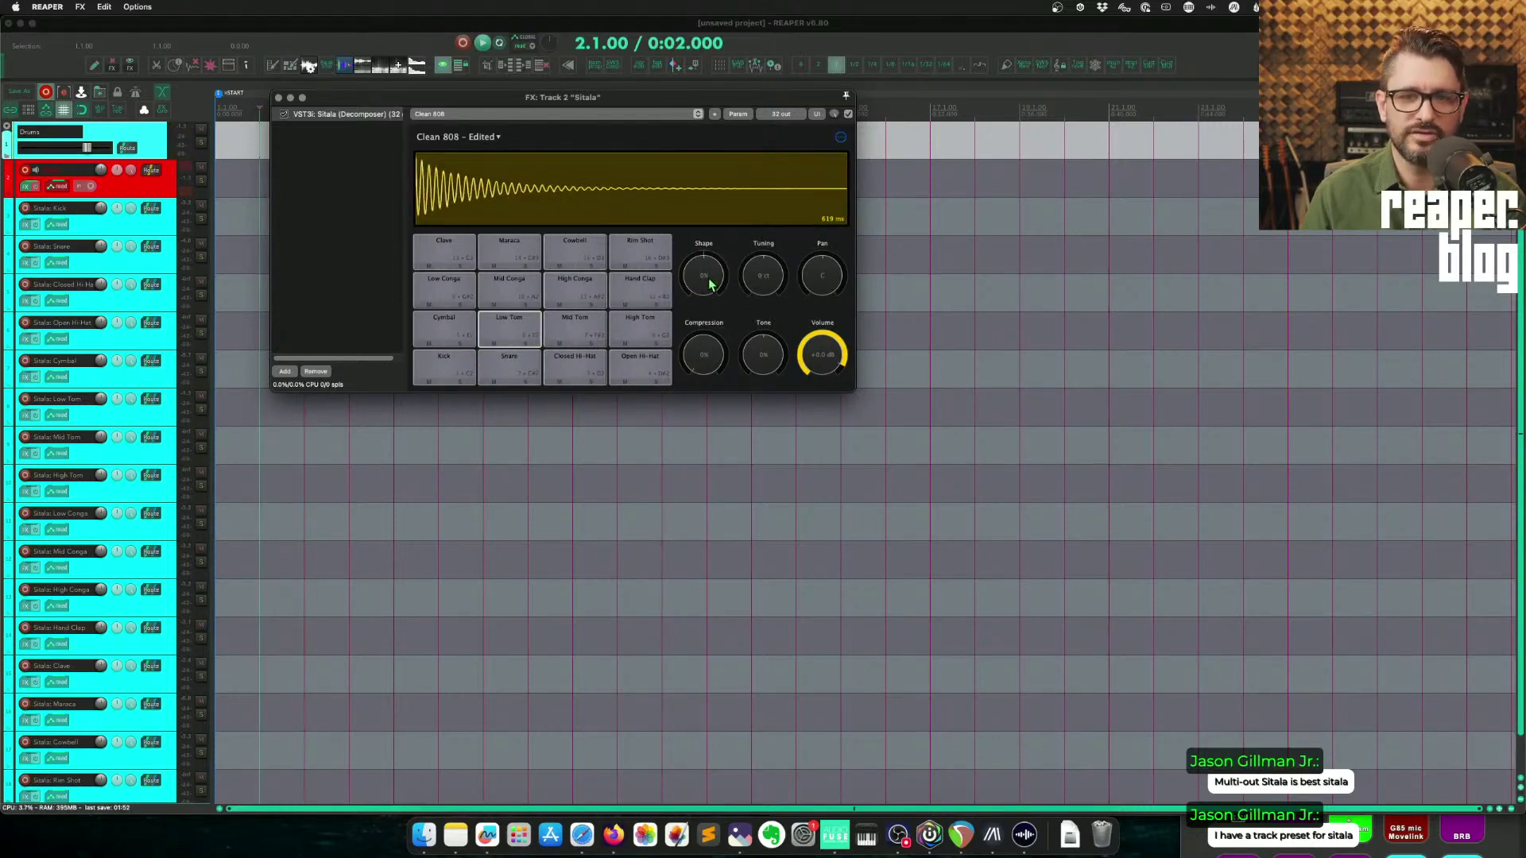
mouse_move(763, 275)
left_mouse_down()
mouse_move(746, 208)
mouse_move(744, 266)
left_mouse_up()
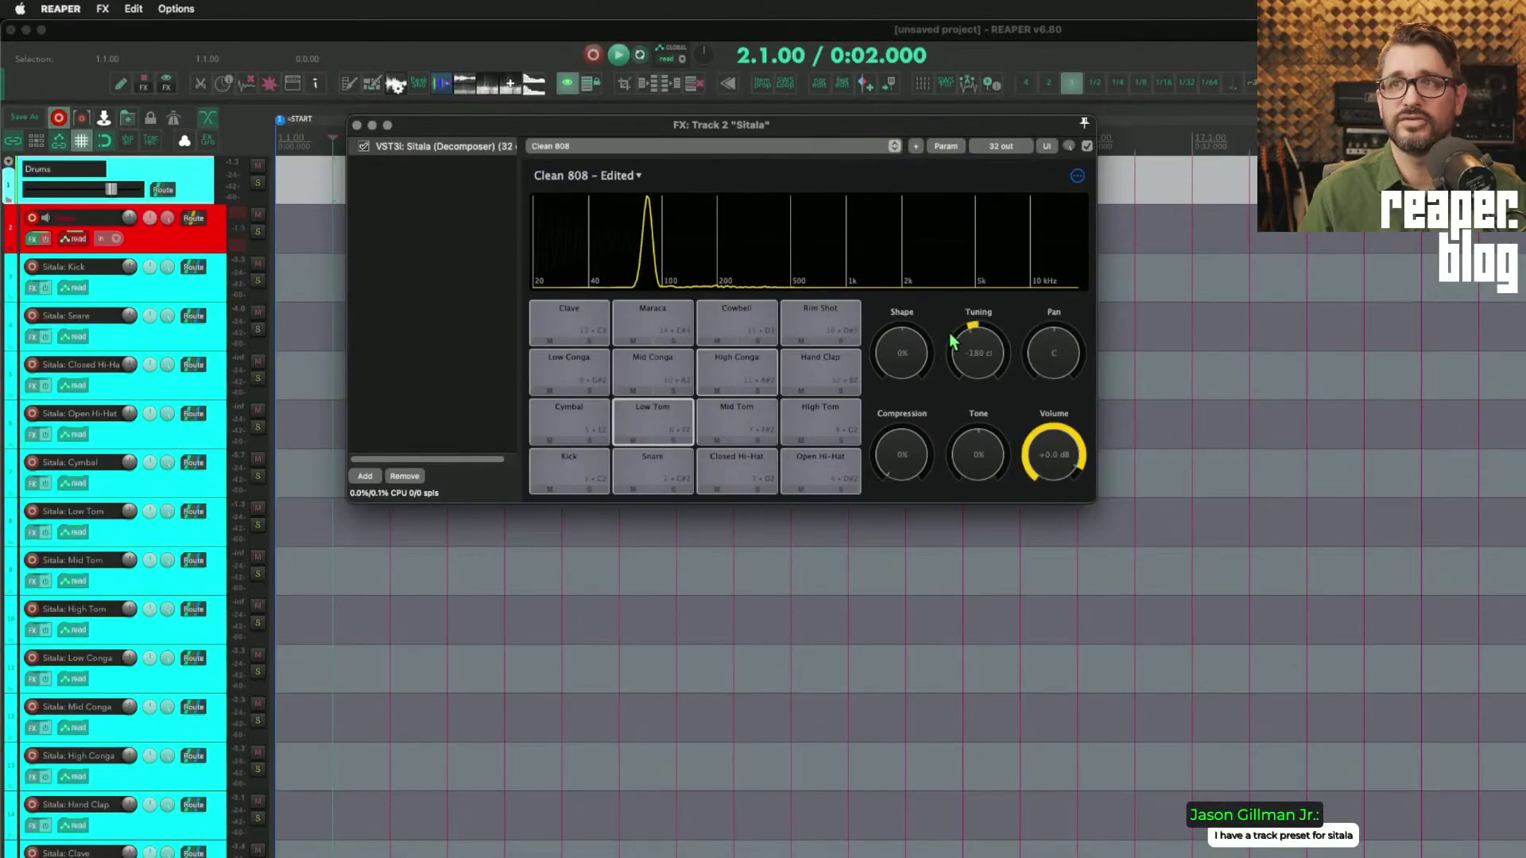
Step: Try several tunings on the drum sound, including about 335 ct, and reset it to 0 ct
left_click_drag(954, 341, 989, 336)
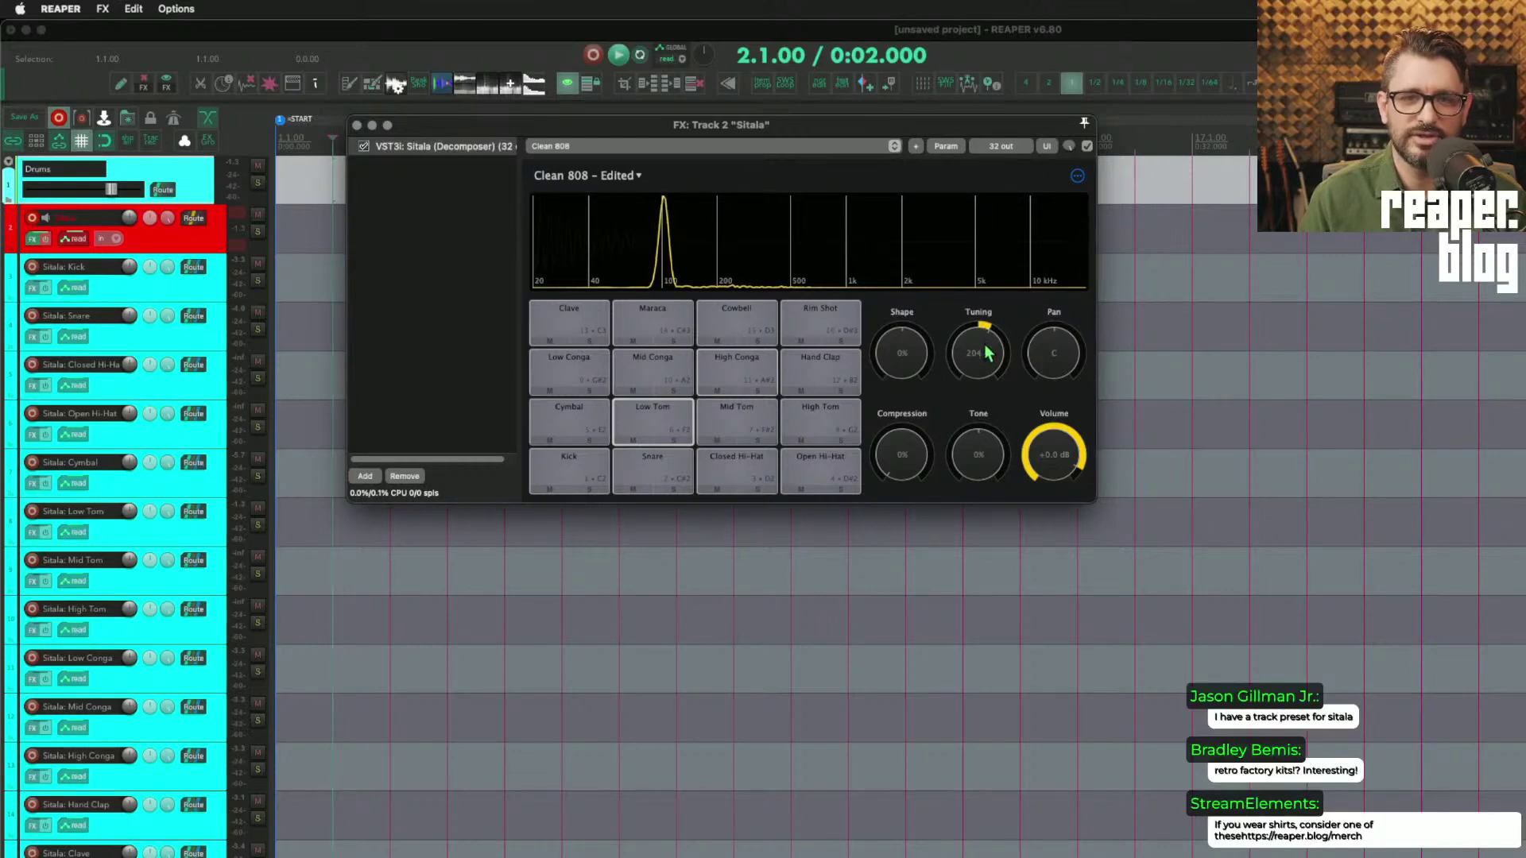
double_click(987, 353)
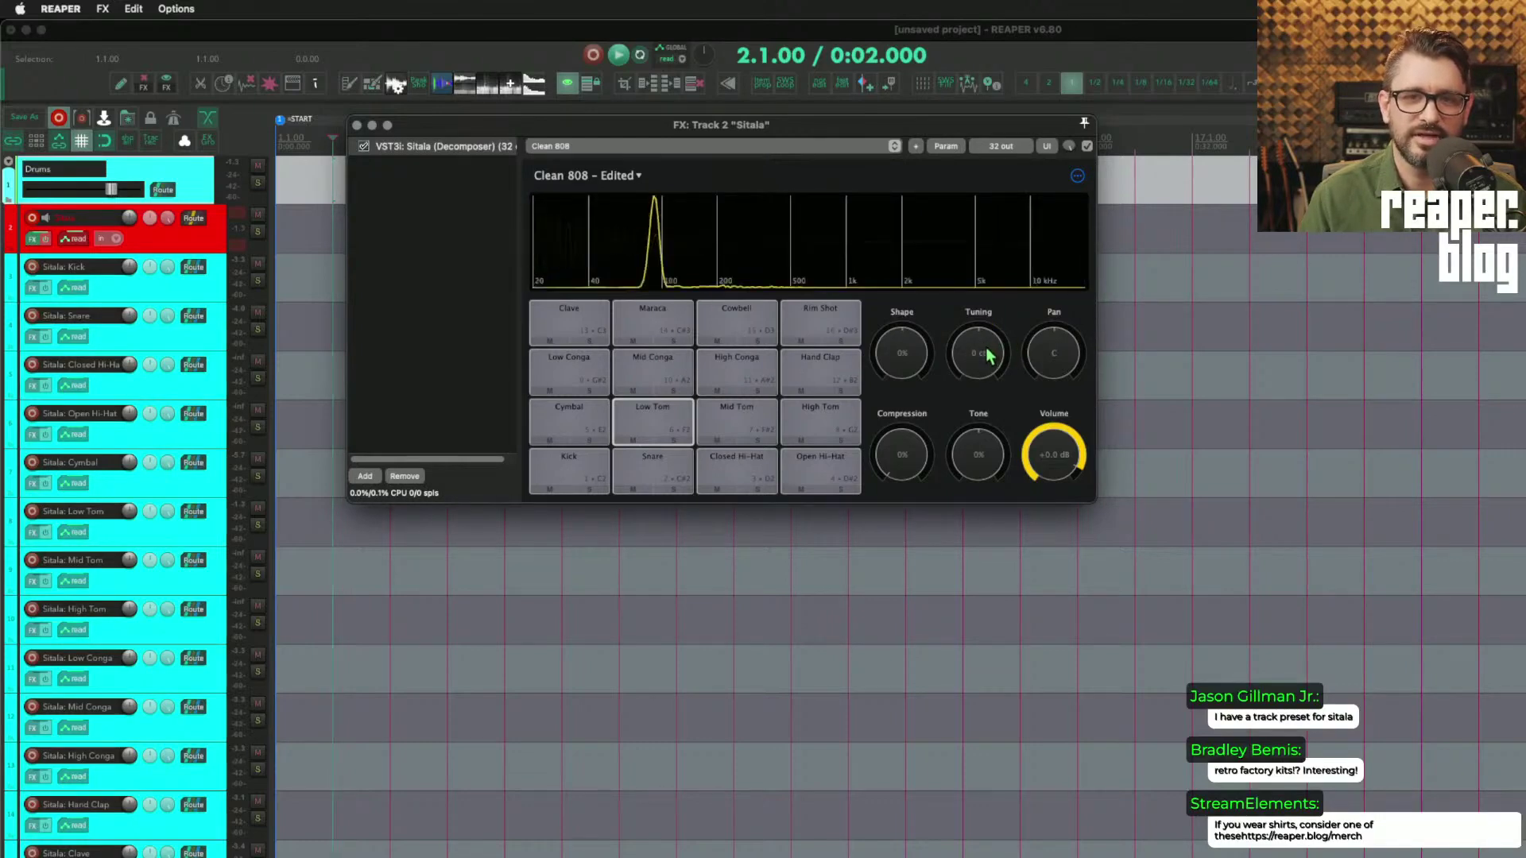
left_click_drag(990, 362, 995, 413)
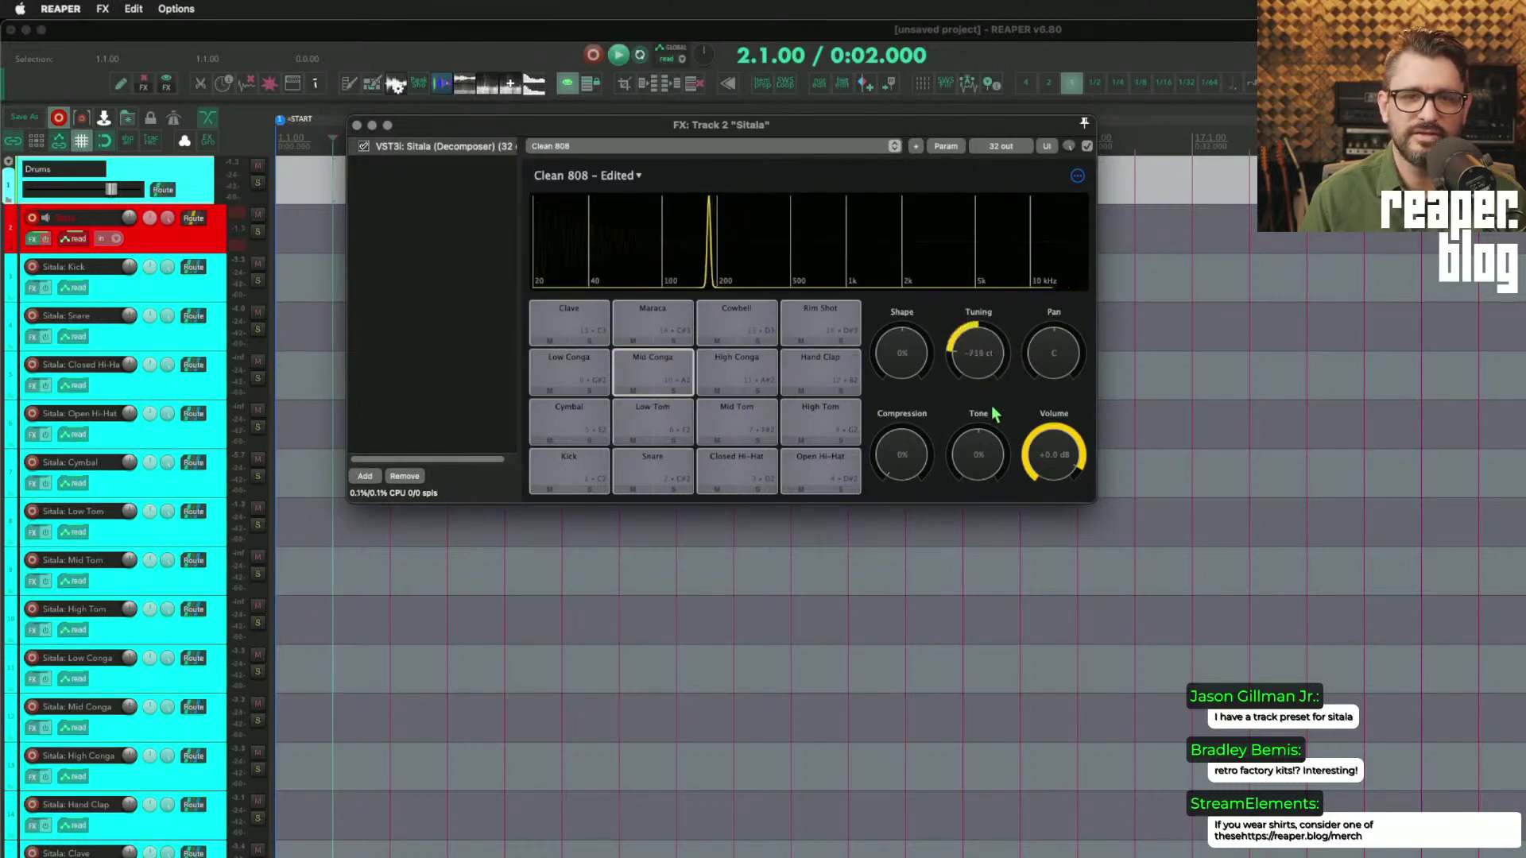
double_click(993, 358)
mouse_move(993, 359)
left_mouse_down()
mouse_move(986, 382)
mouse_move(992, 345)
left_mouse_up()
double_click(992, 346)
Step: Pan the Mid Conga 30% left, re-centre it, then add a little compression
left_click(673, 418)
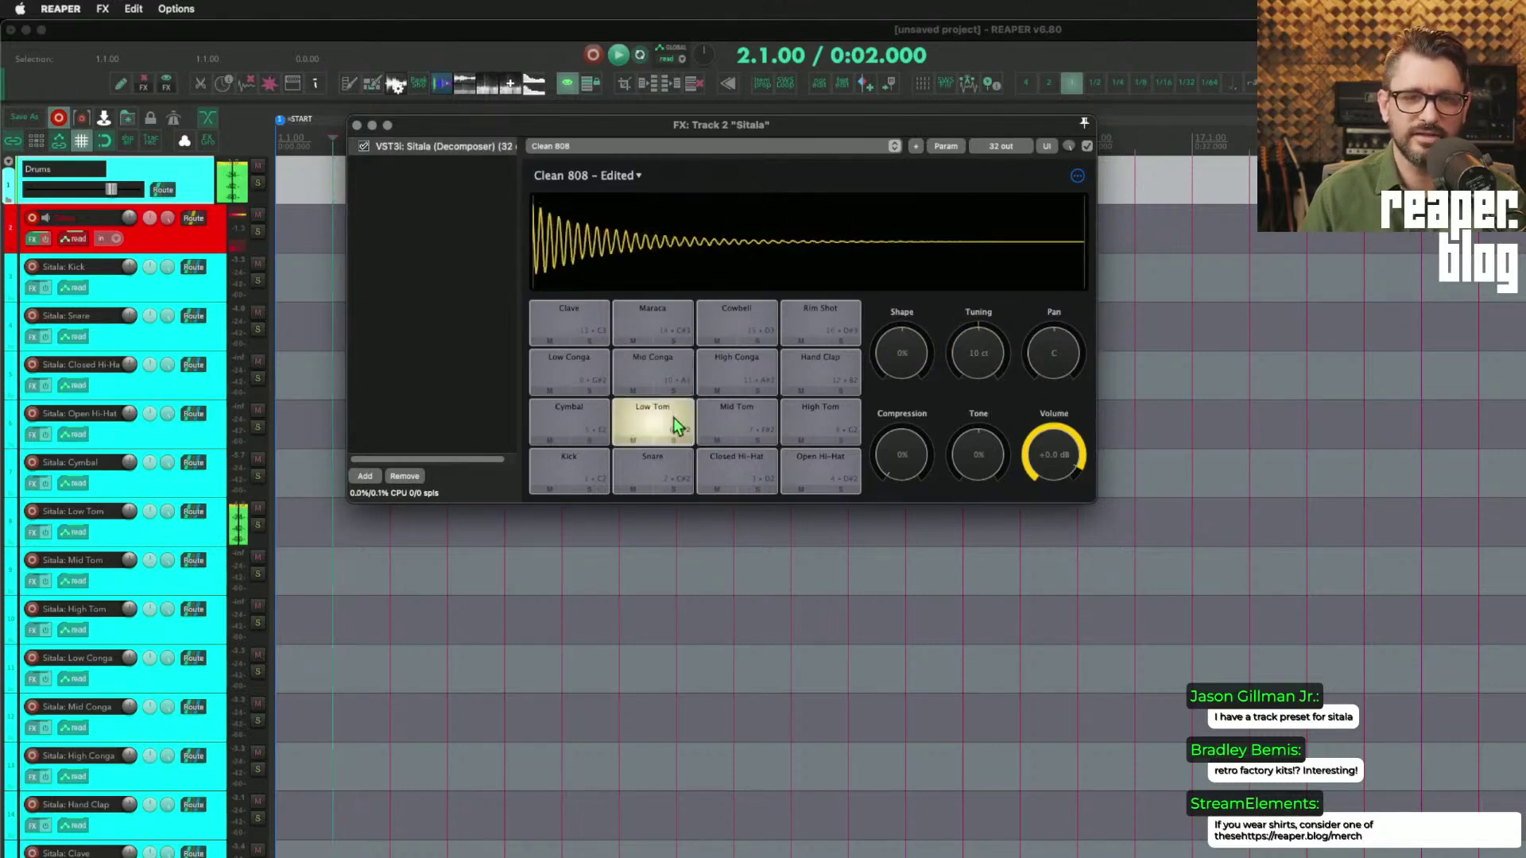
left_click(670, 383)
left_click_drag(1055, 355, 1054, 375)
double_click(1053, 375)
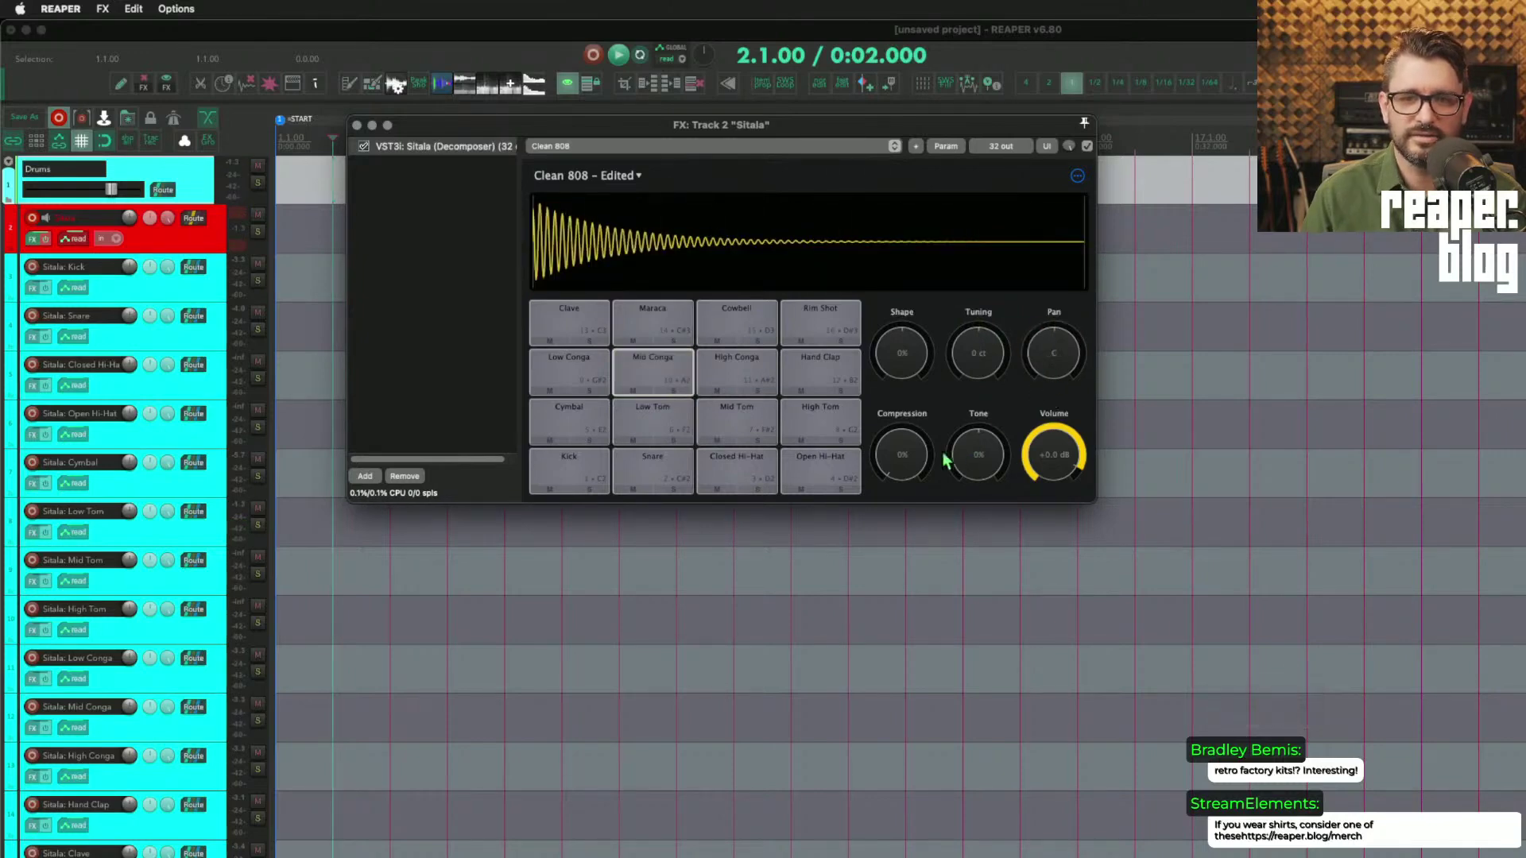
left_click_drag(902, 455, 939, 434)
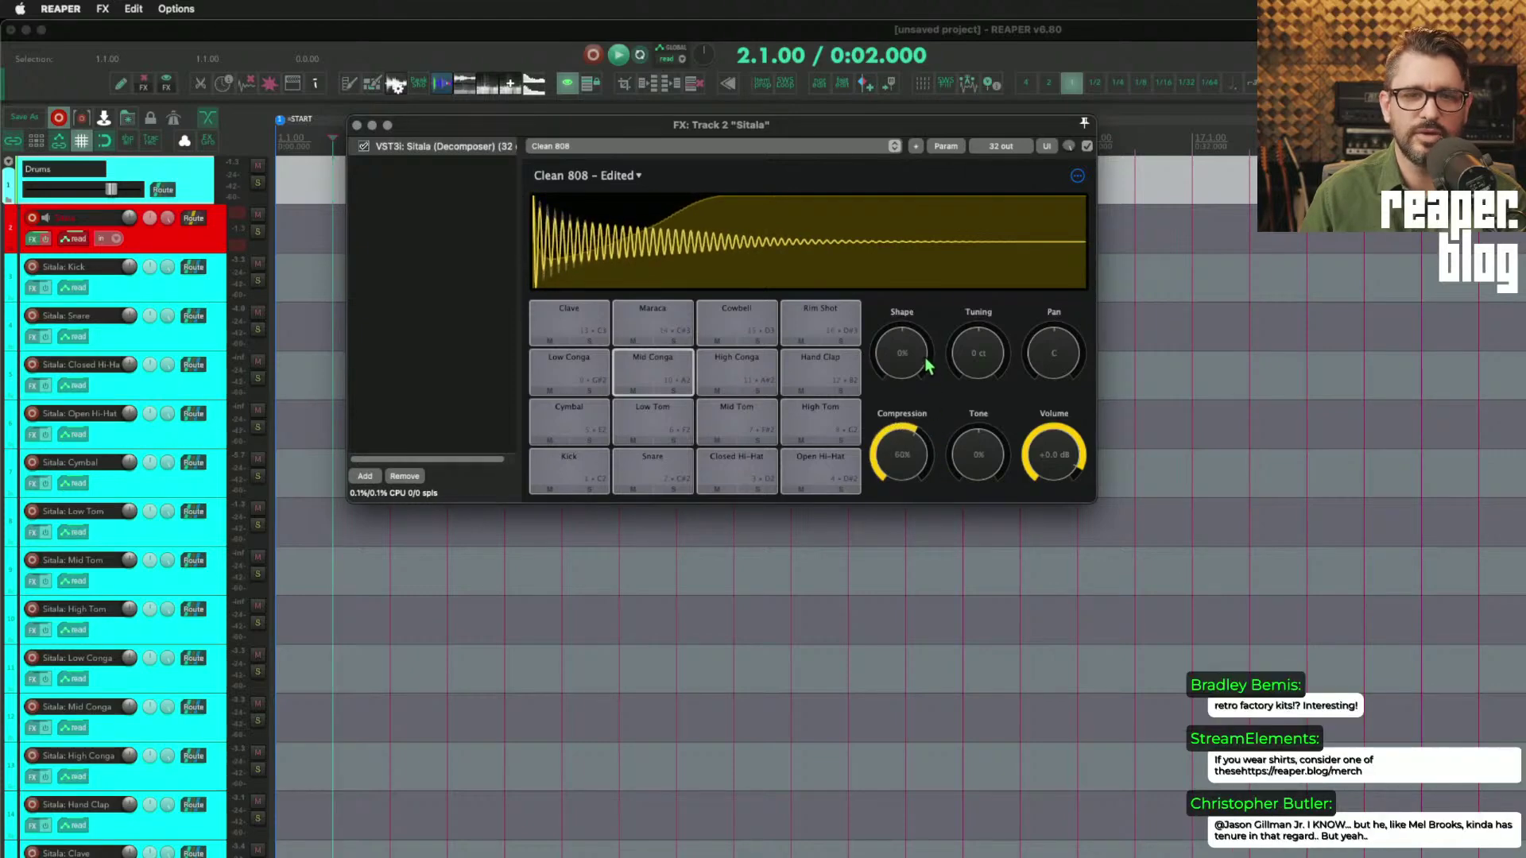
Step: Audition the Mid Conga at 100% and 0% compression, then raise it to about 31%
left_click_drag(929, 366, 890, 383)
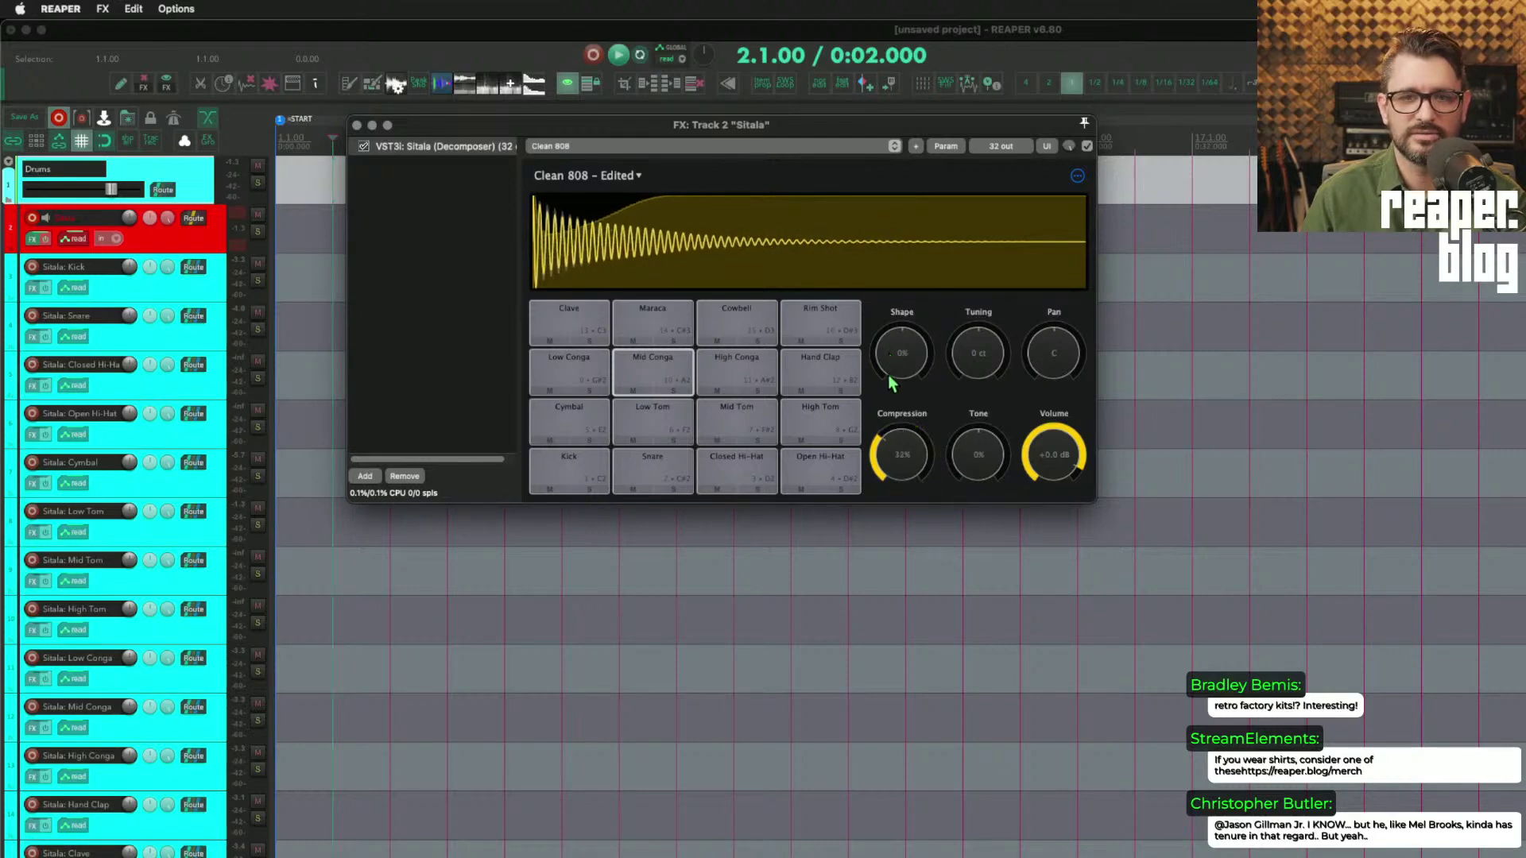
left_click(667, 370)
left_click(635, 364)
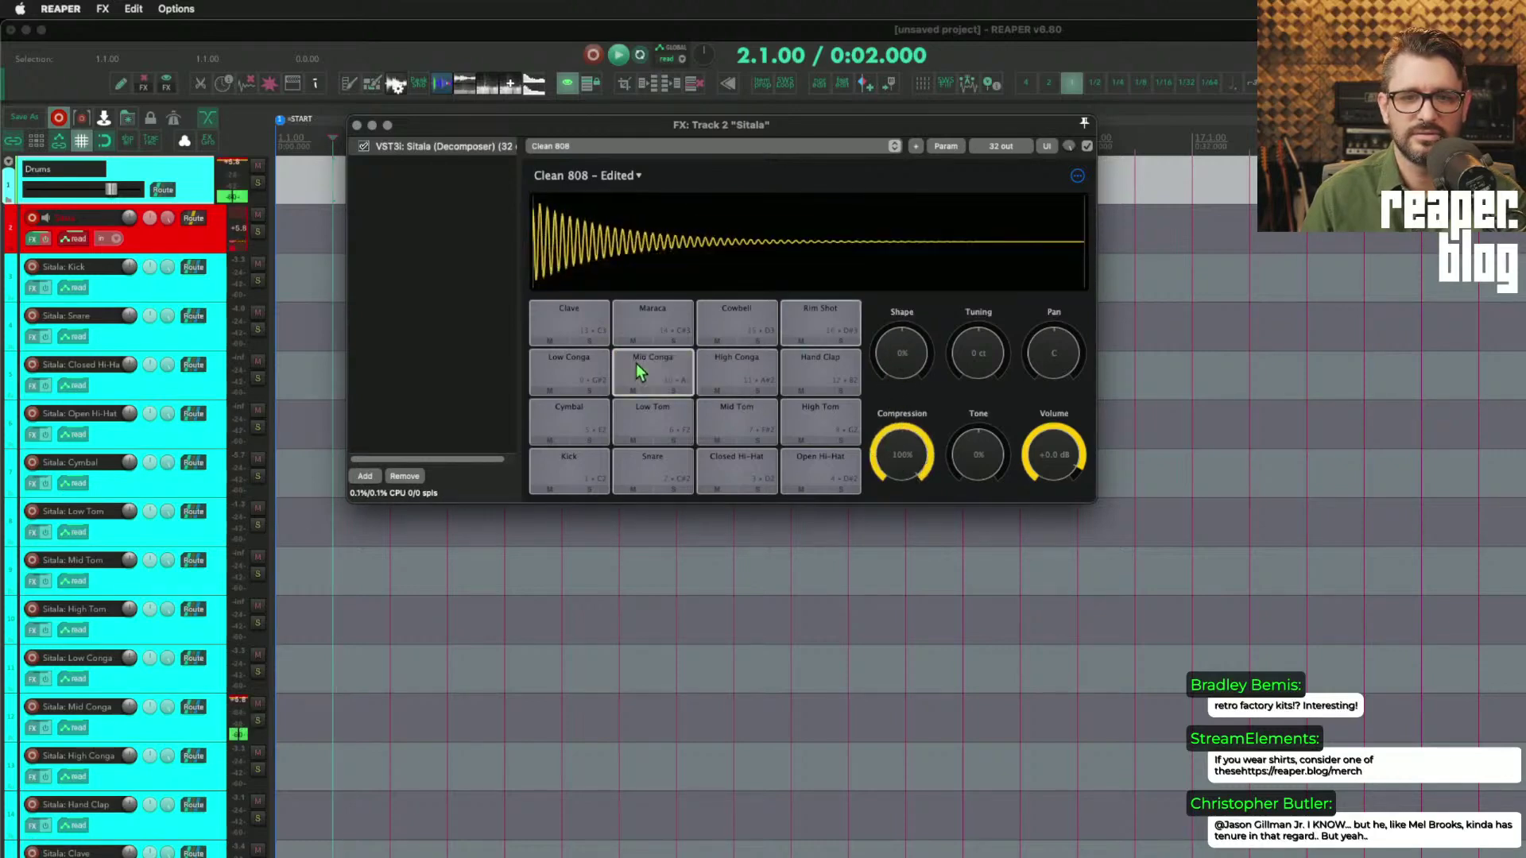
left_click_drag(909, 456, 897, 639)
left_click(651, 369)
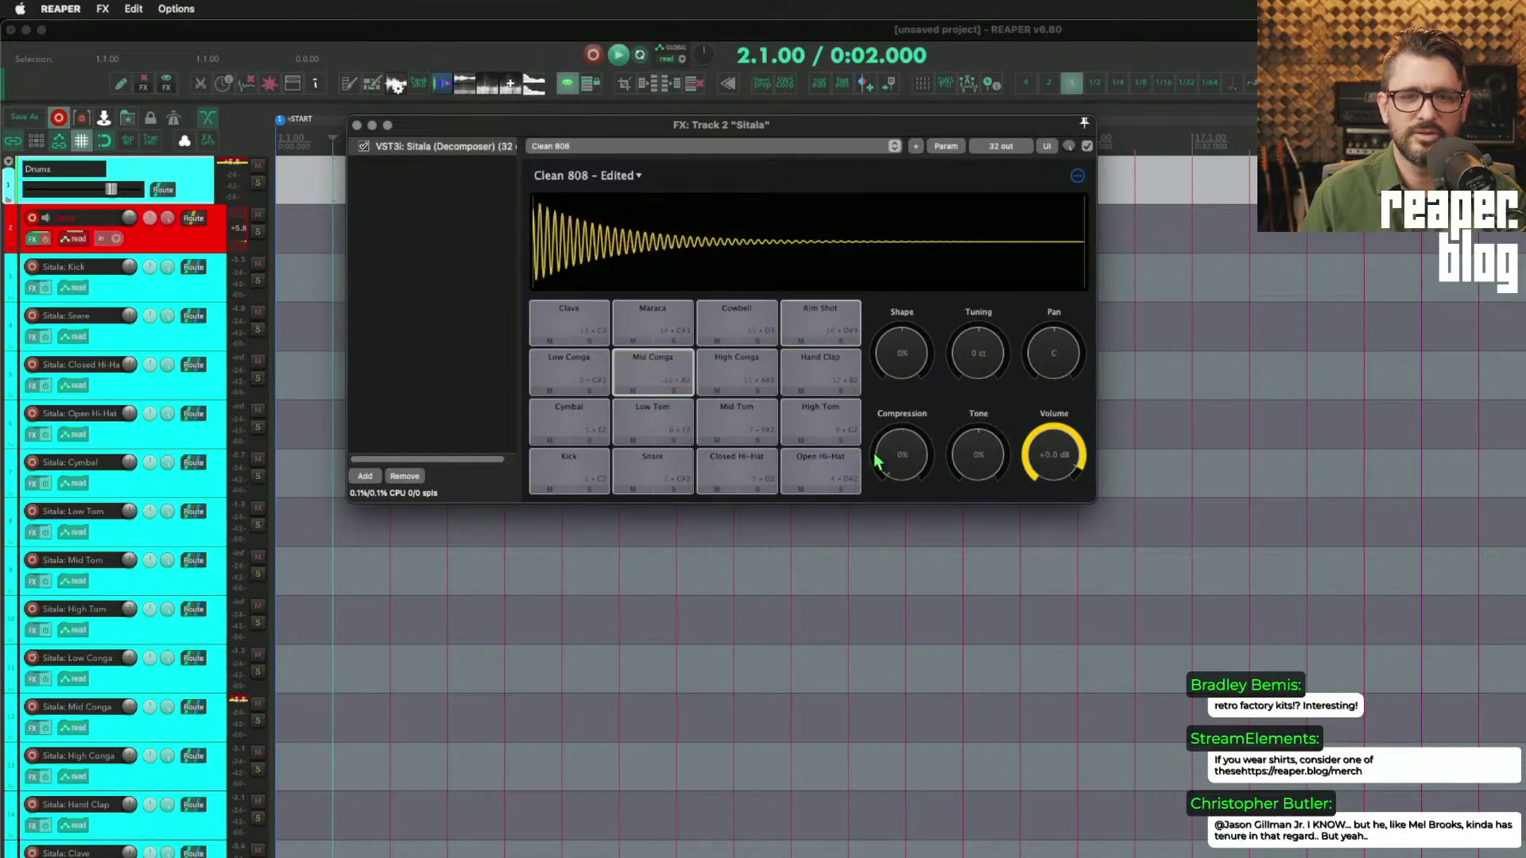
left_click_drag(900, 456, 836, 540)
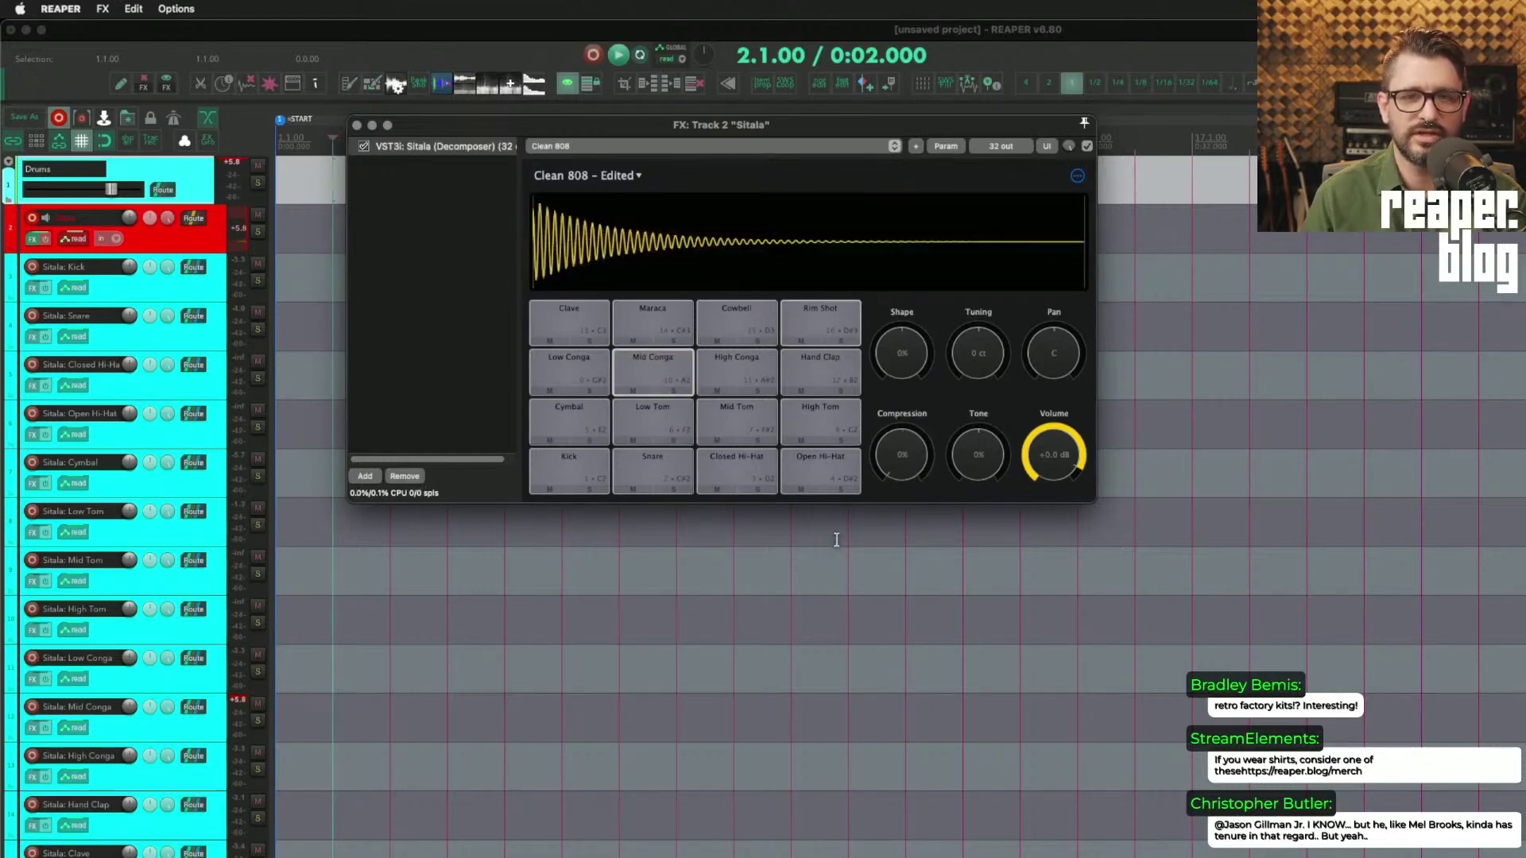
Step: Select the Kick, audition it with compression up to 100%, then reset it to 0%
left_click(580, 464)
left_click_drag(900, 455, 912, 342)
left_click(596, 468)
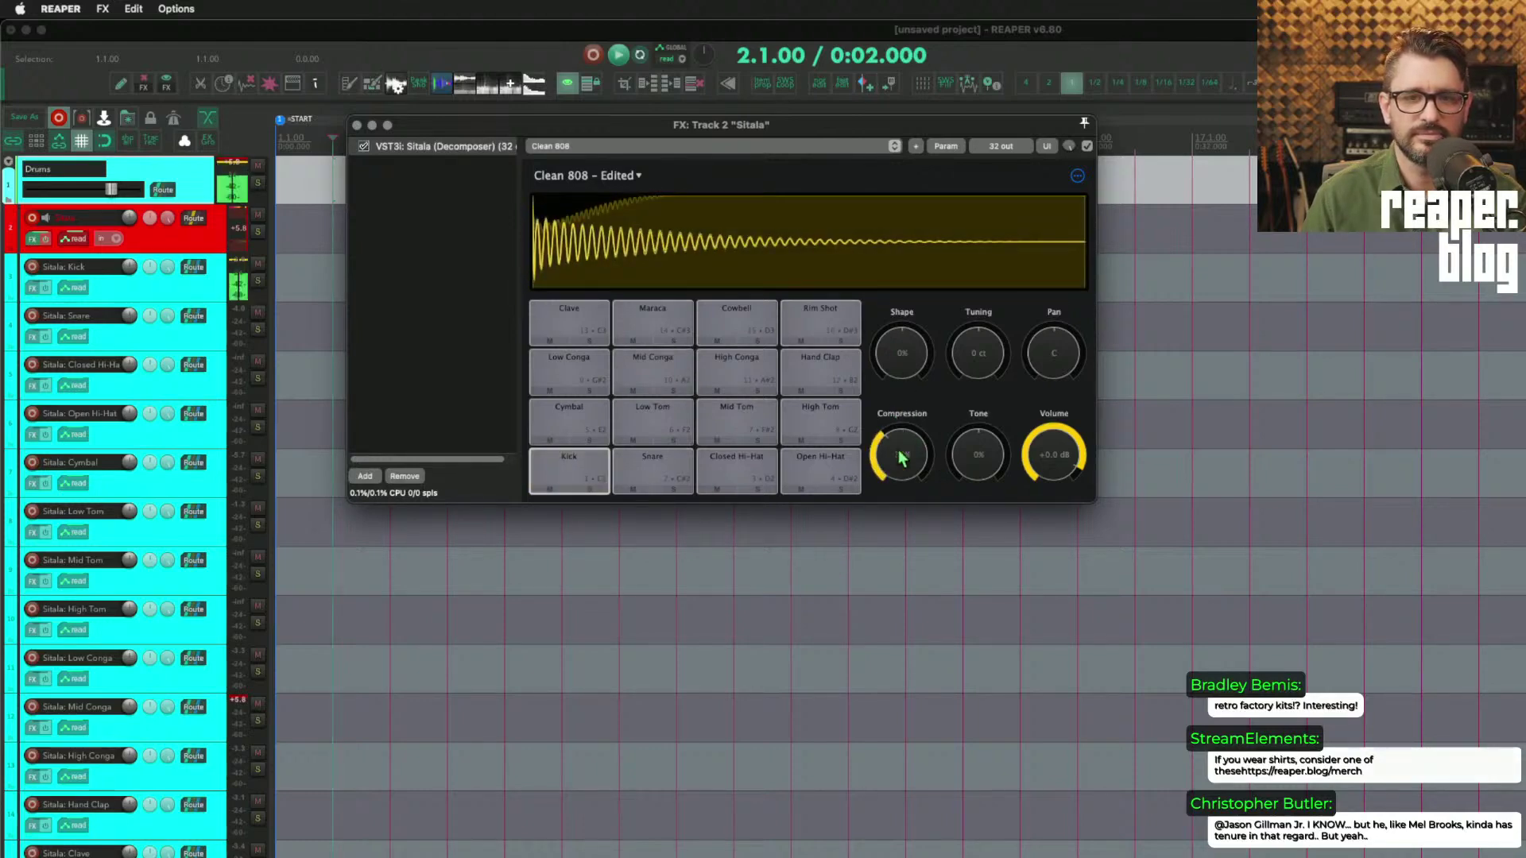
left_click(545, 464)
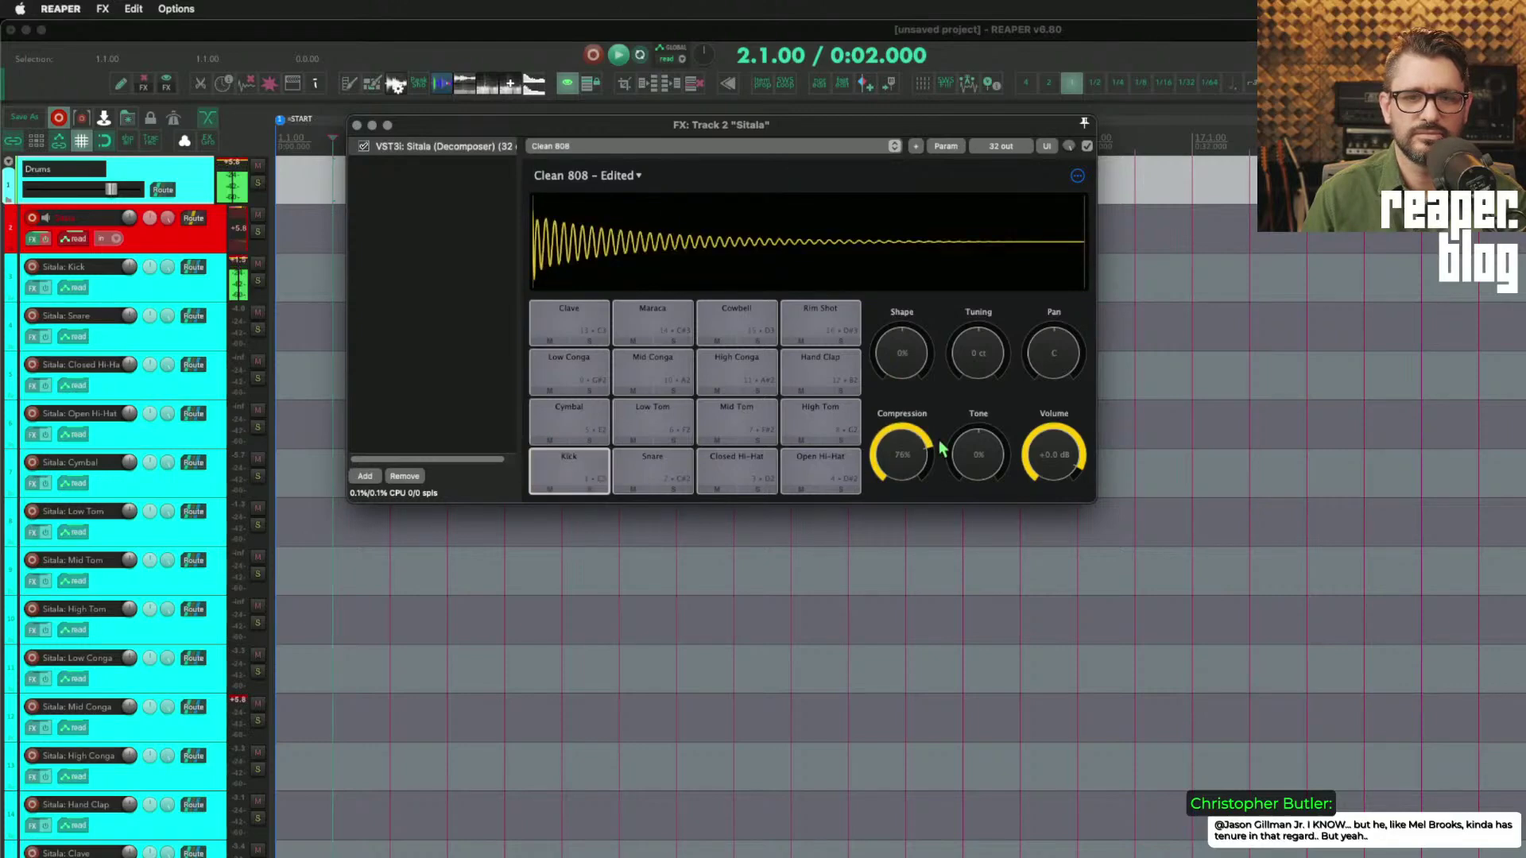
left_click_drag(942, 449, 817, 283)
left_click(570, 461)
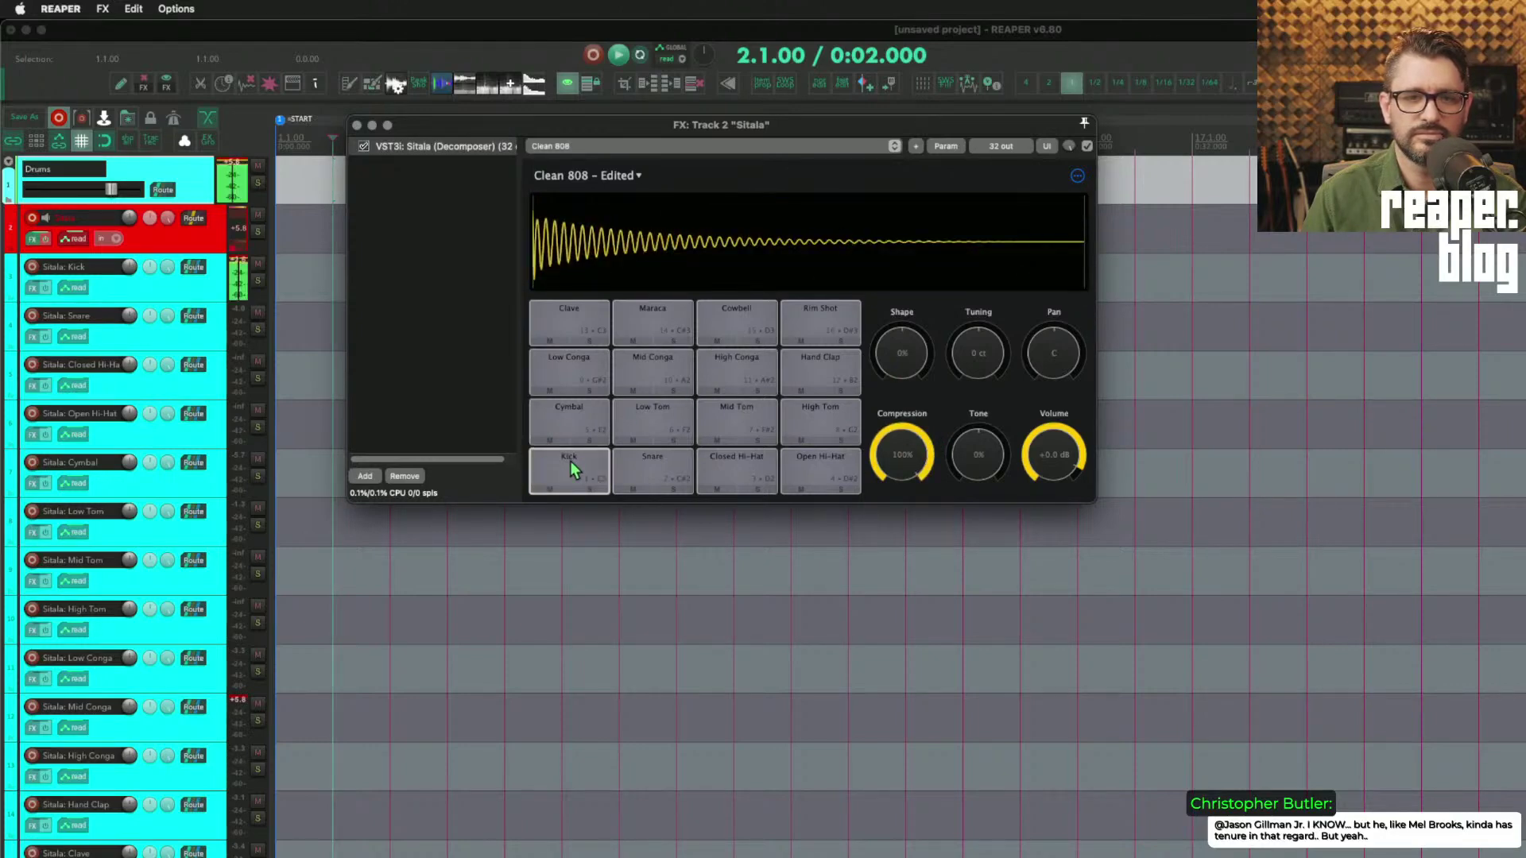
double_click(931, 451)
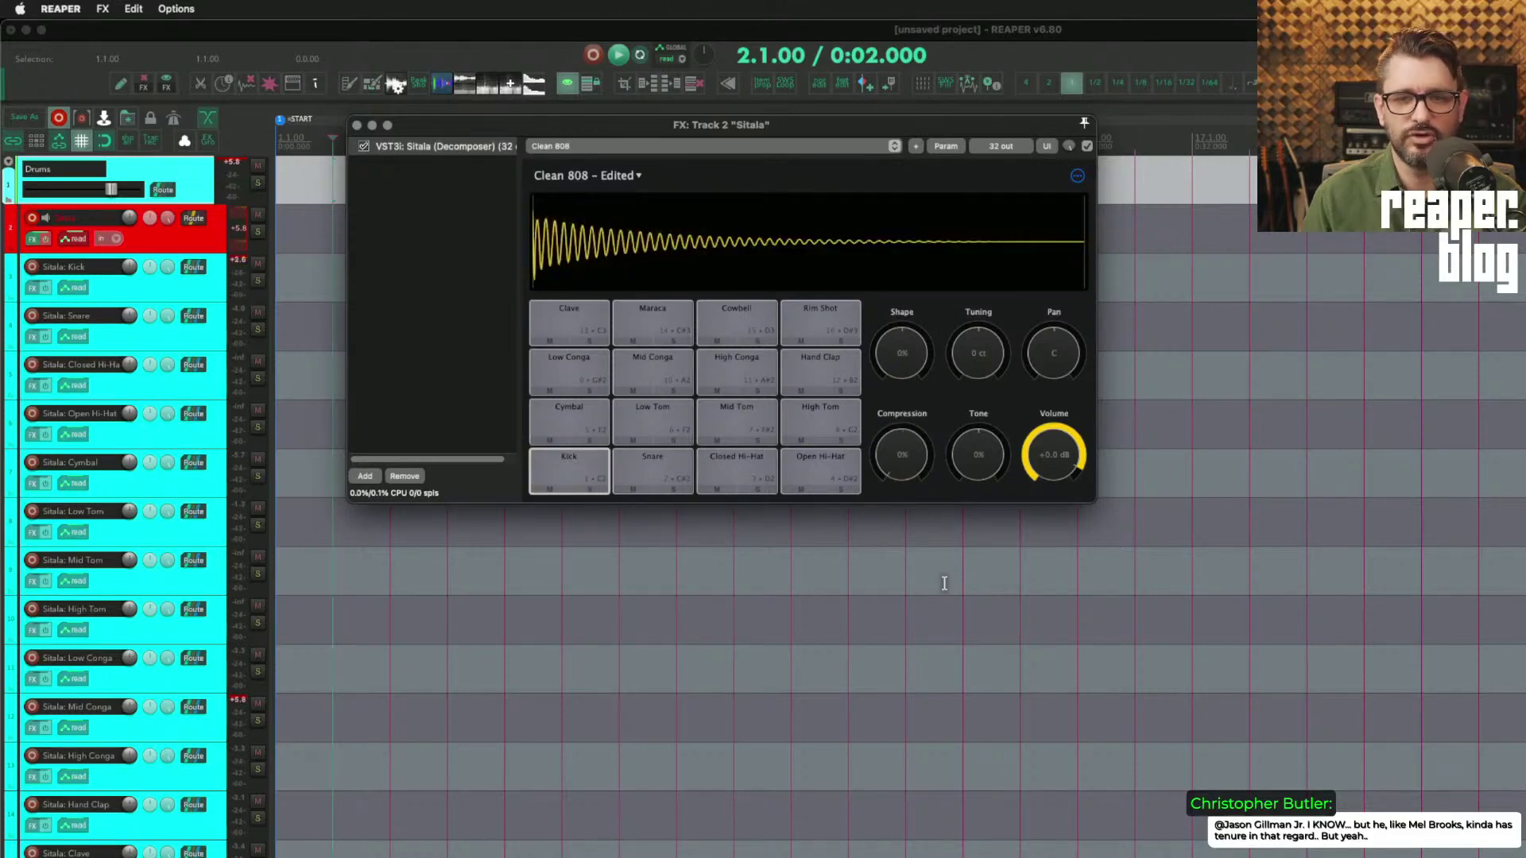
Step: Sweep the Kick's Tone knob through values like -43%, finally setting it to 0%
left_click_drag(985, 489, 1011, 460)
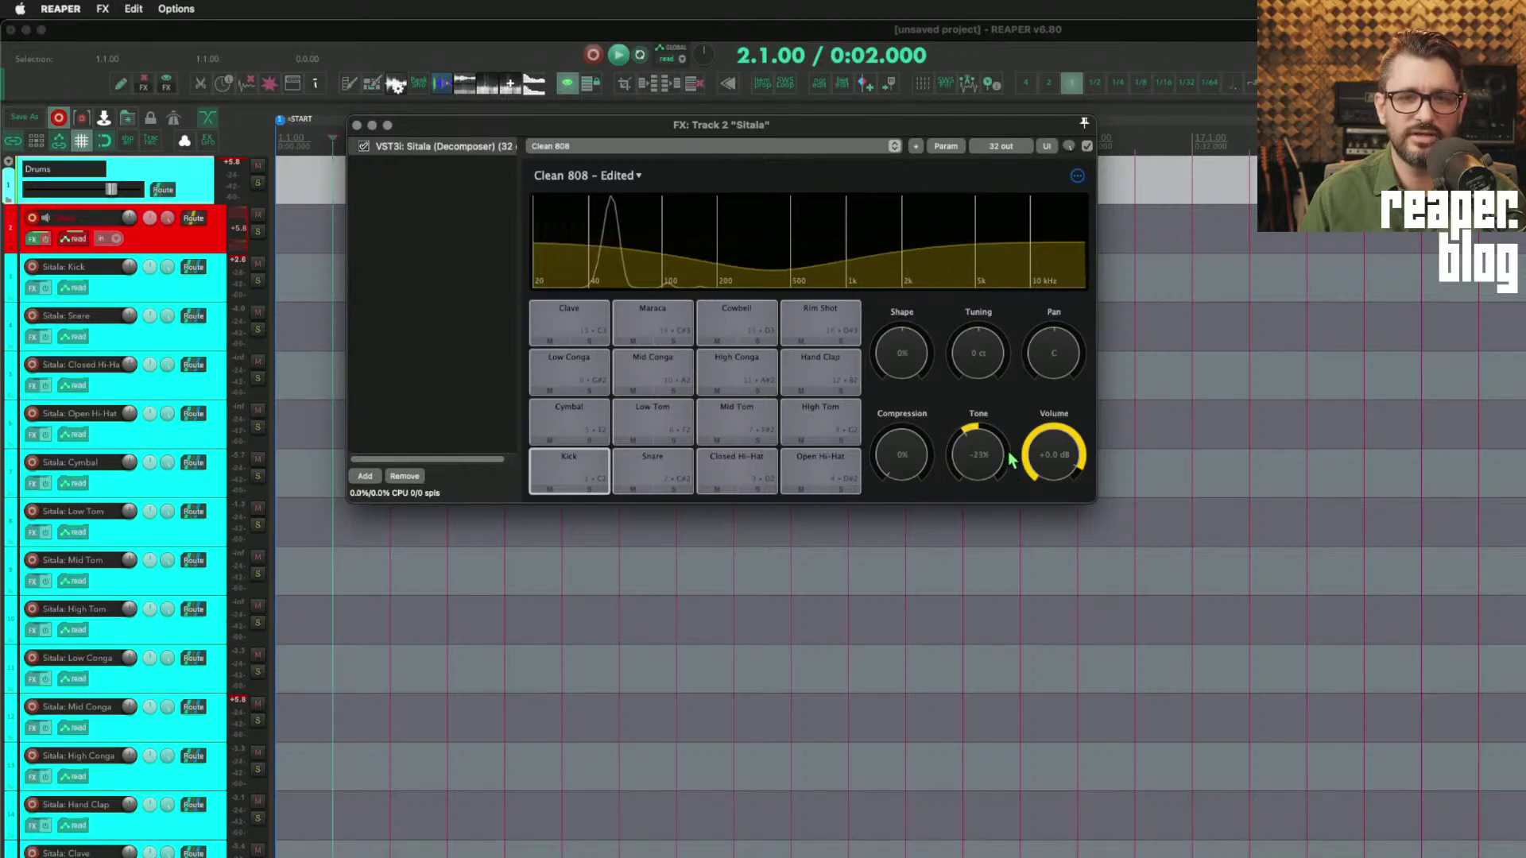
mouse_move(988, 456)
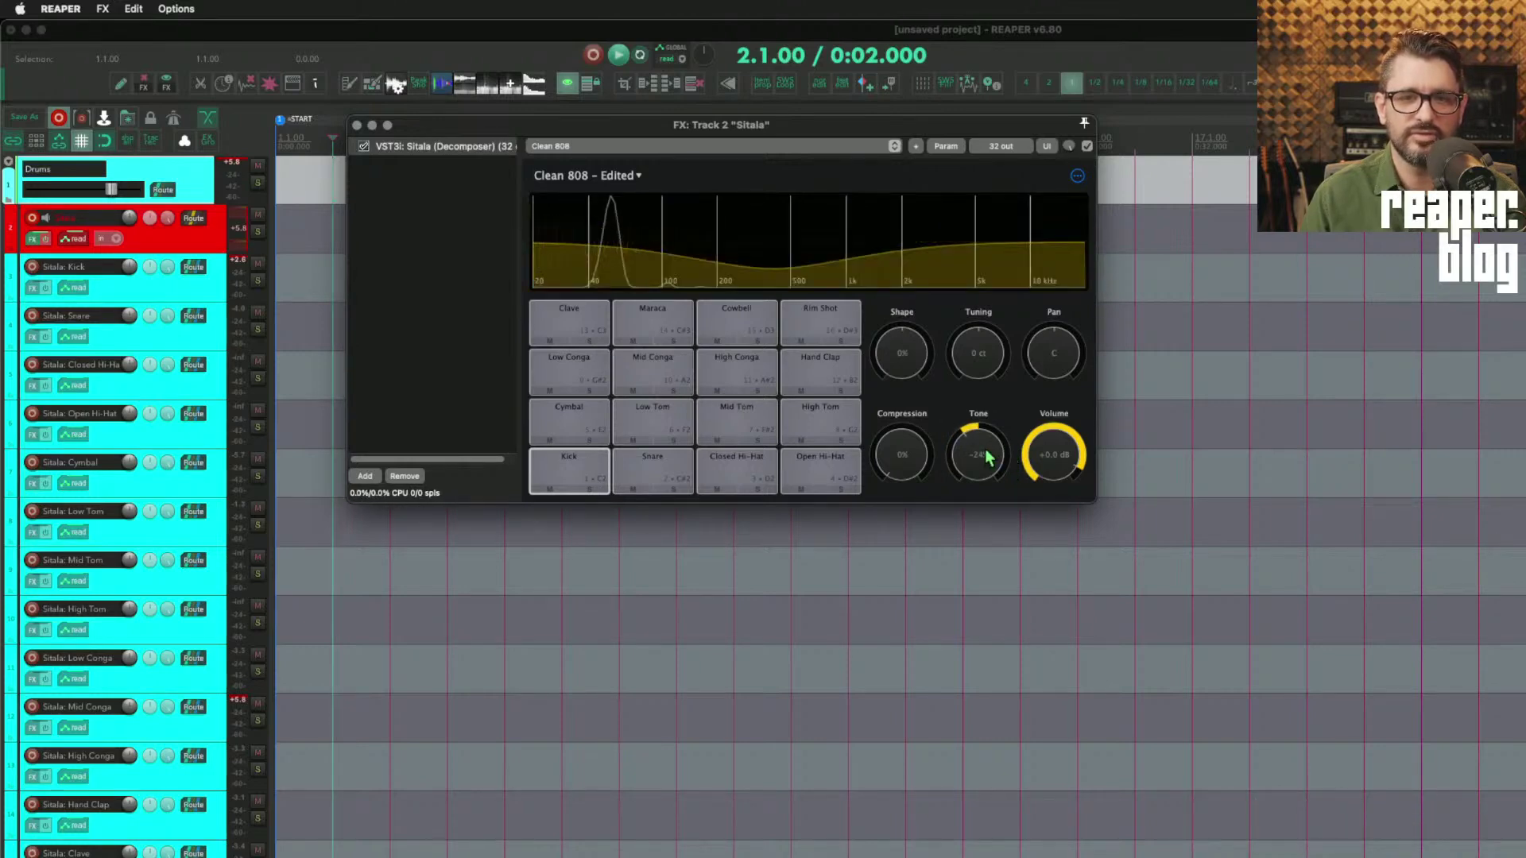
left_click_drag(989, 459, 1004, 427)
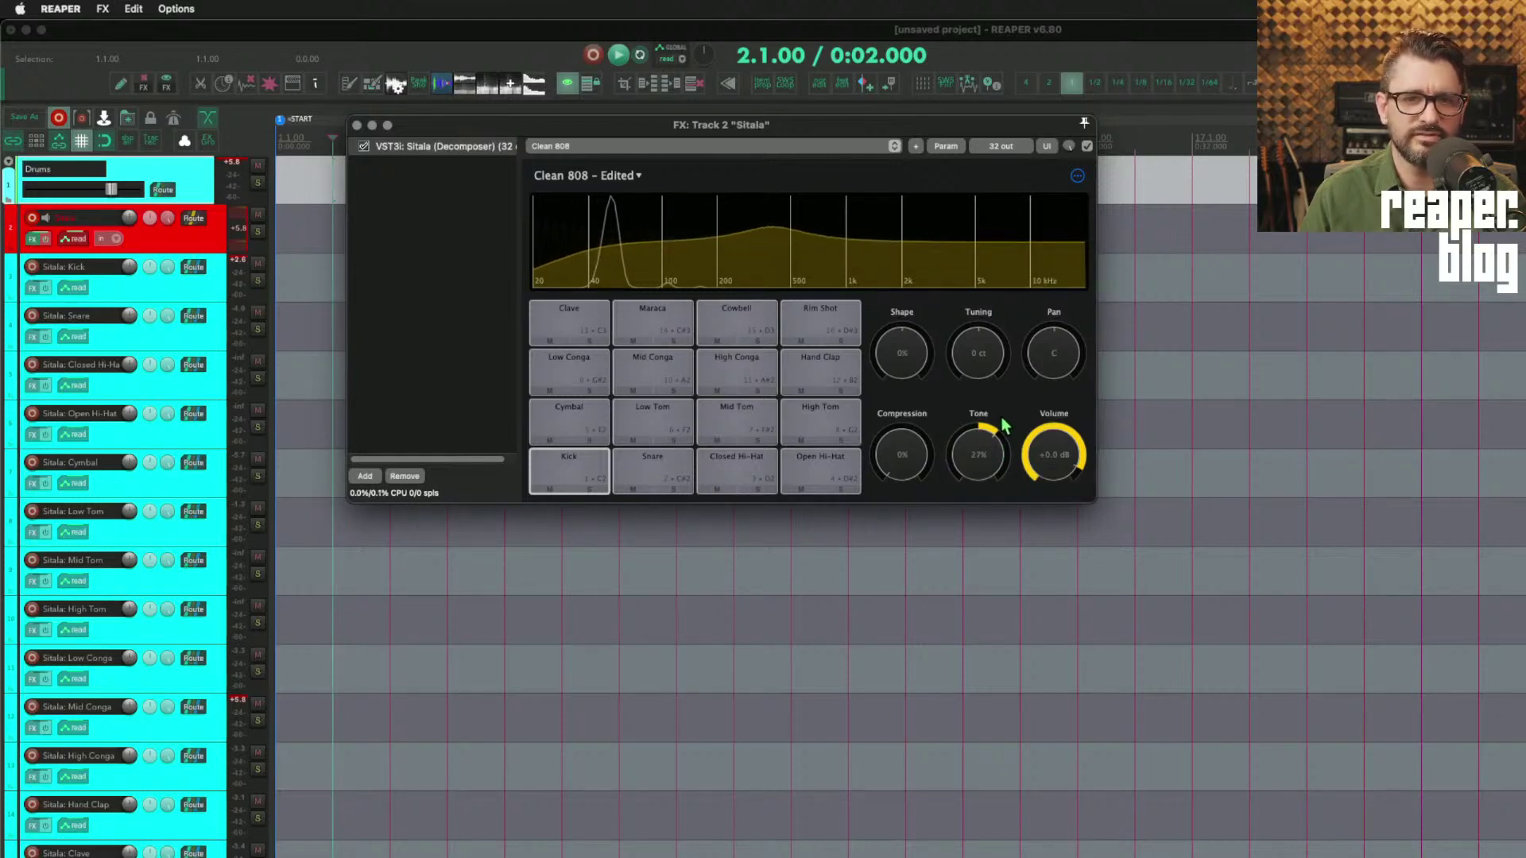
left_click_drag(1002, 423, 1012, 344)
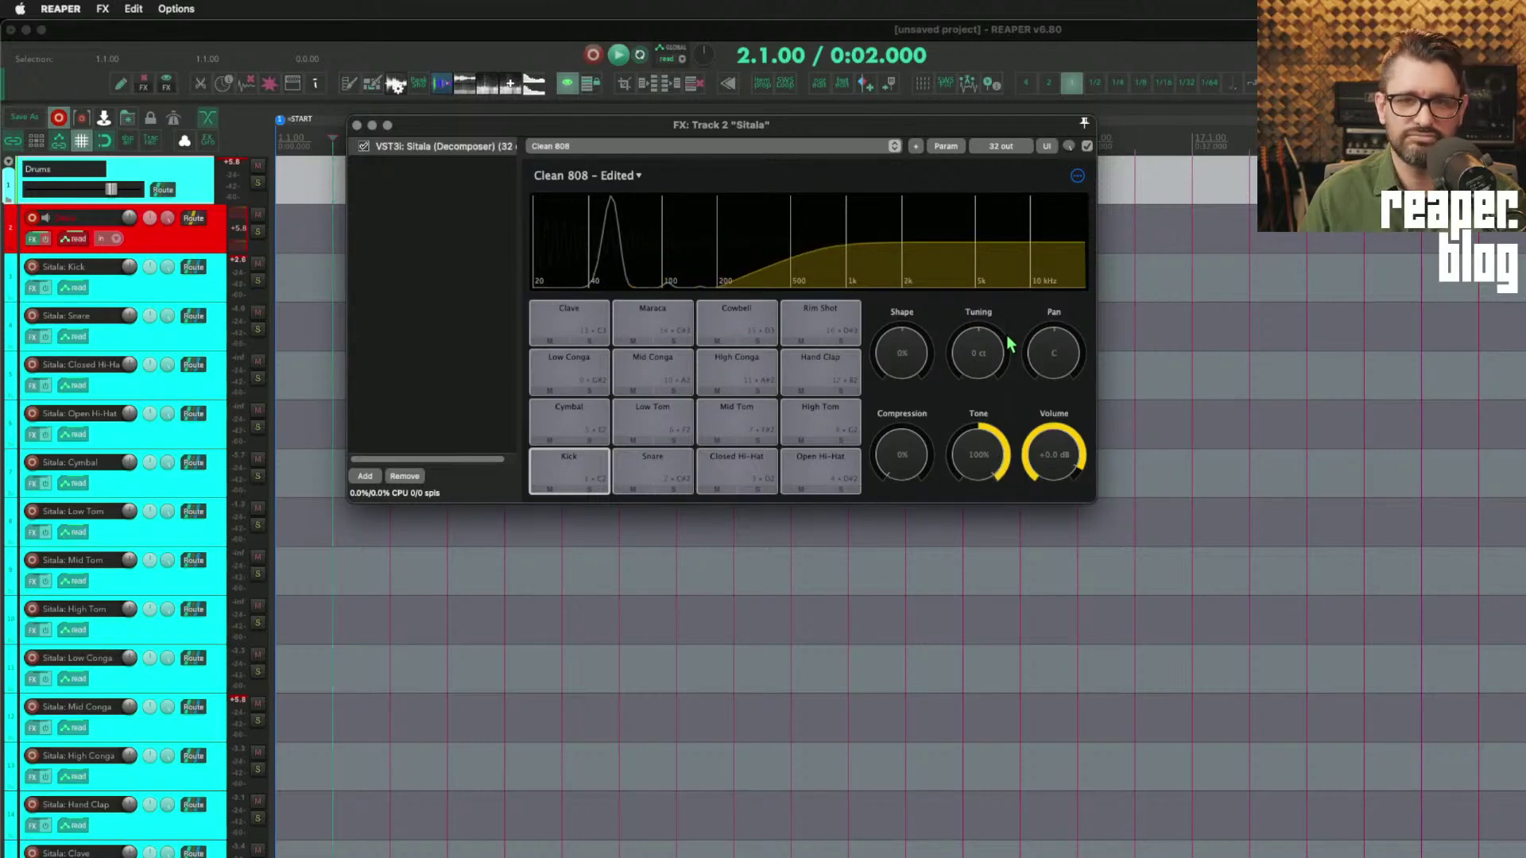
left_click_drag(1009, 344, 706, 631)
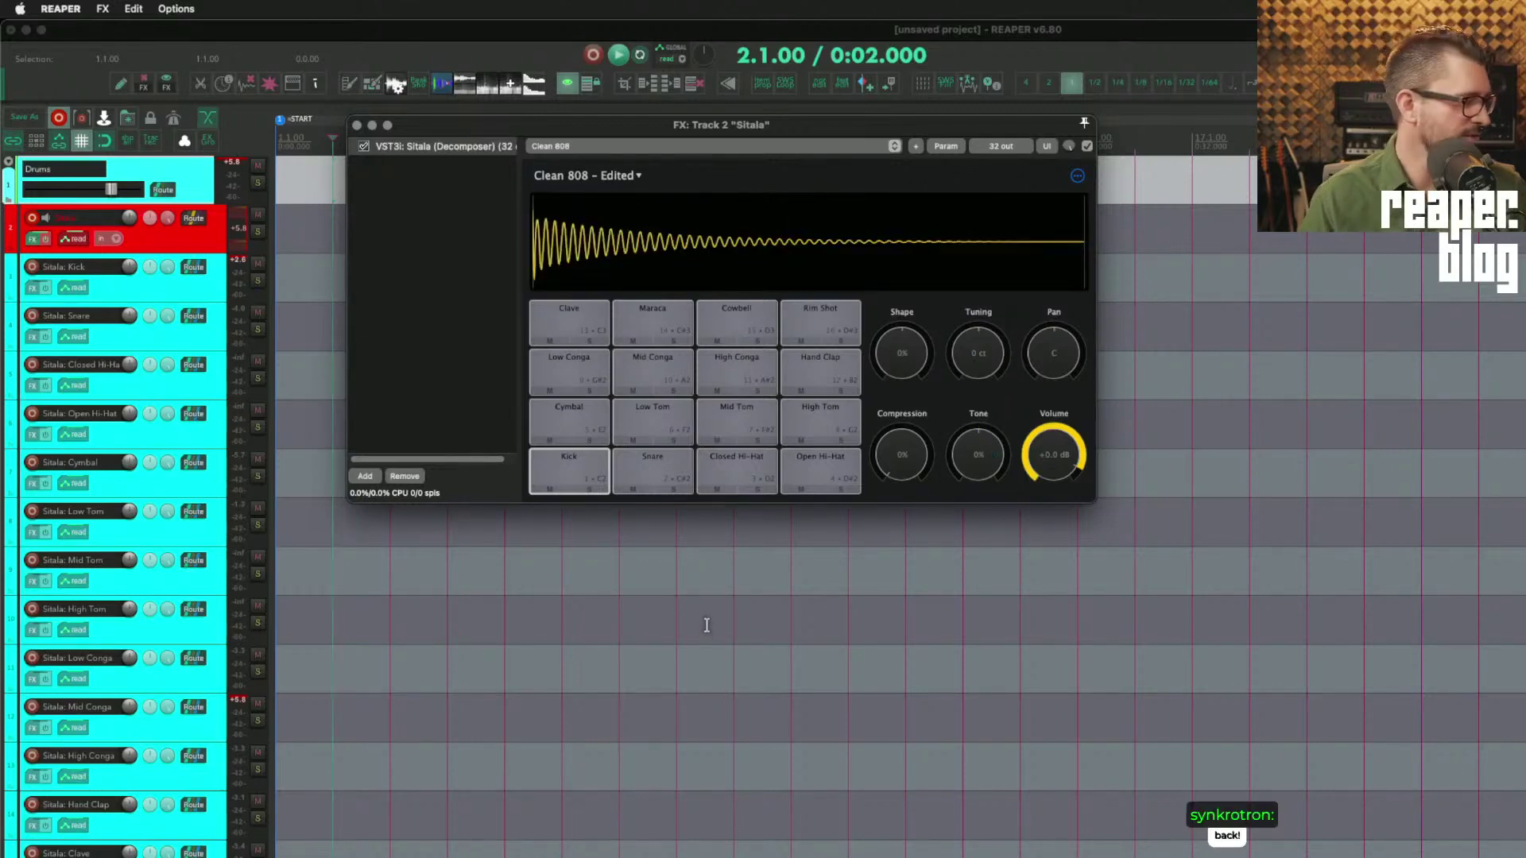
left_click_drag(979, 454, 990, 536)
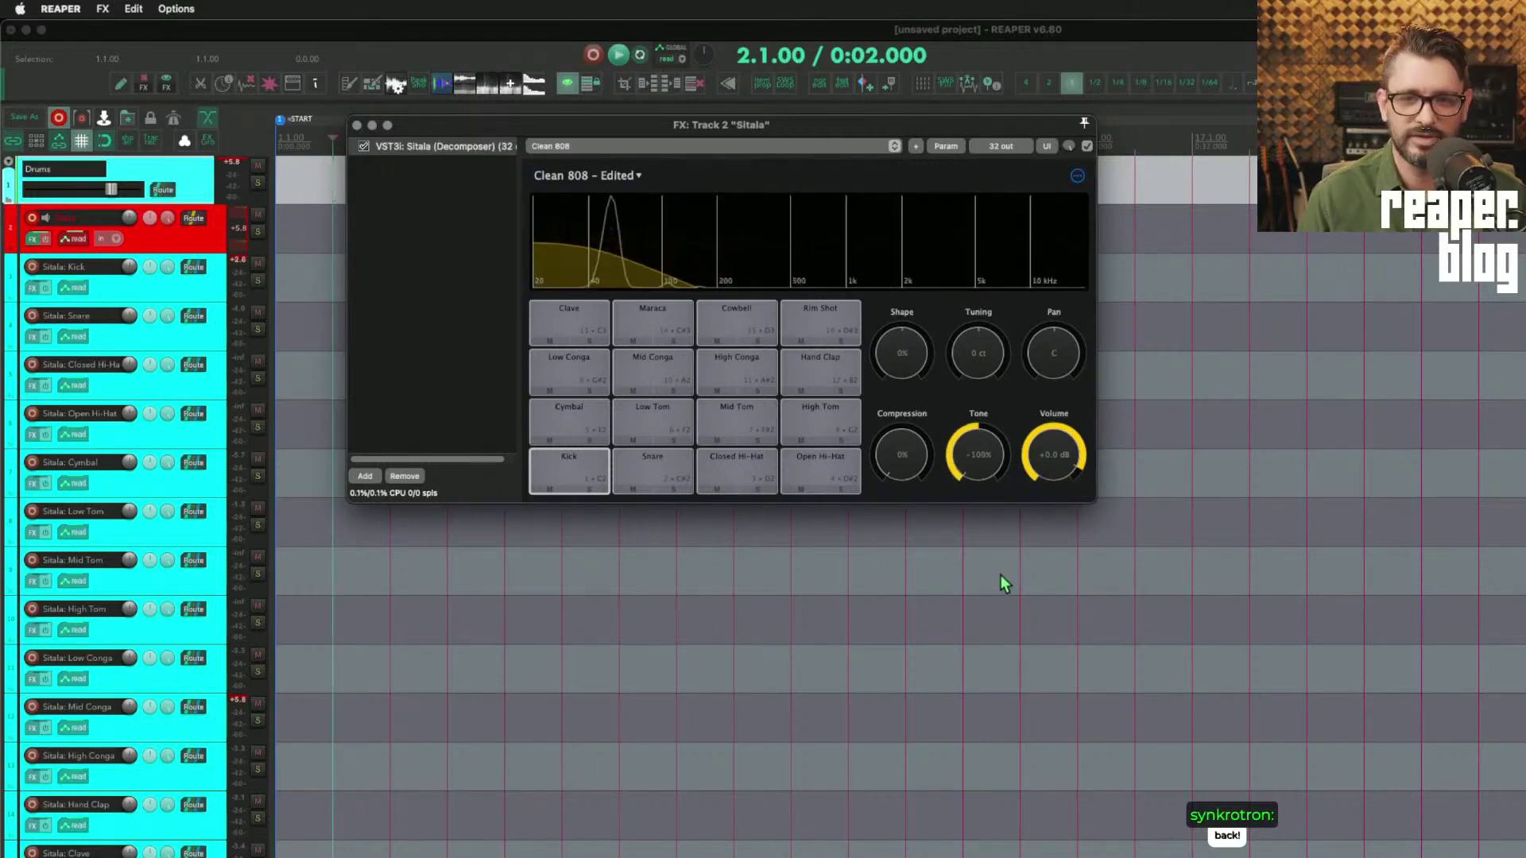
left_click(604, 465)
left_click(576, 469)
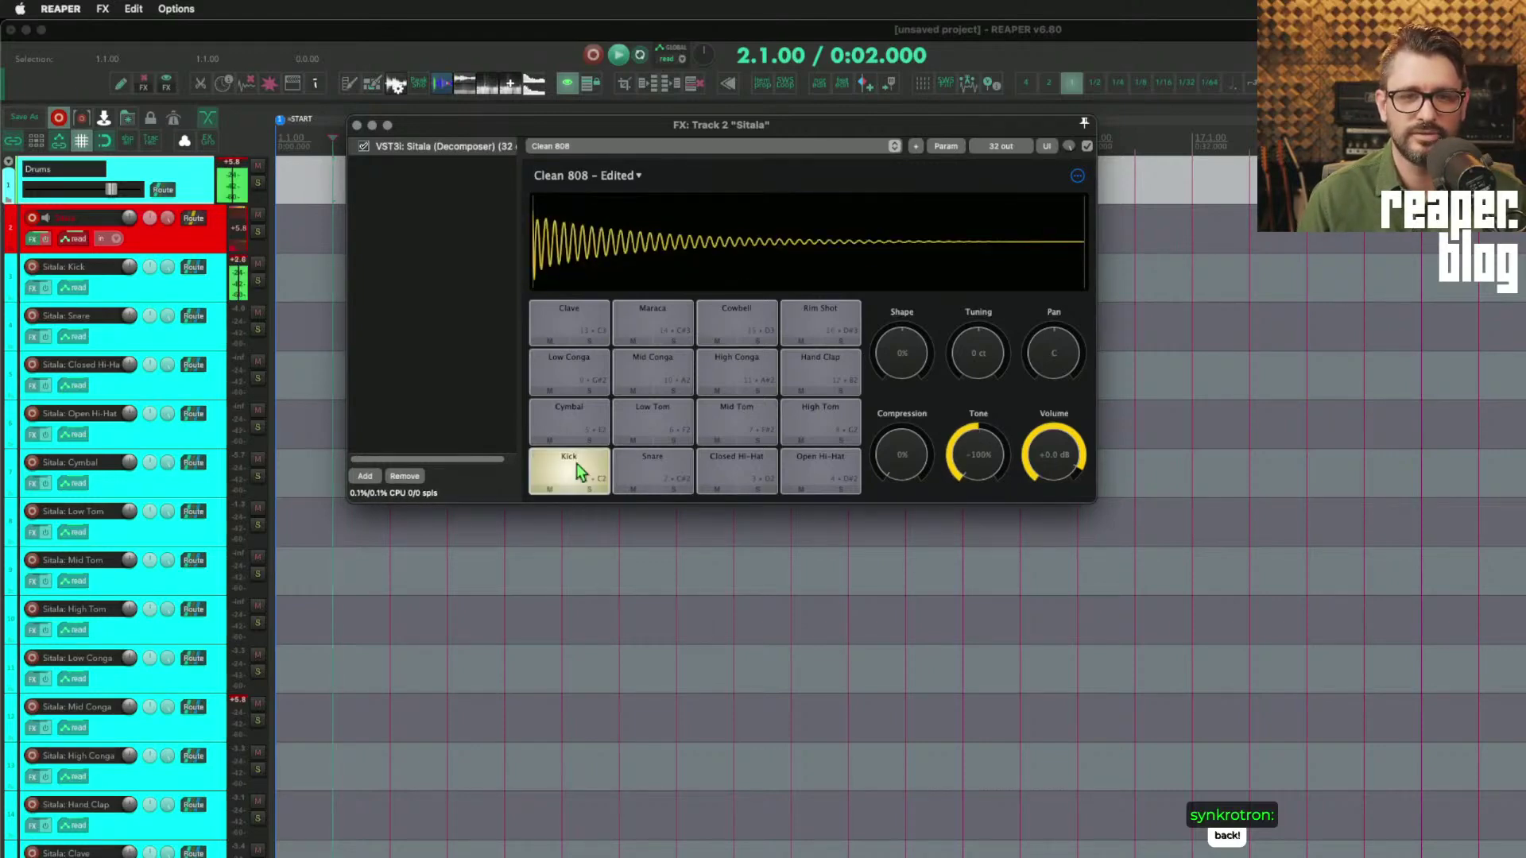
left_click_drag(978, 453, 986, 395)
left_click(591, 456)
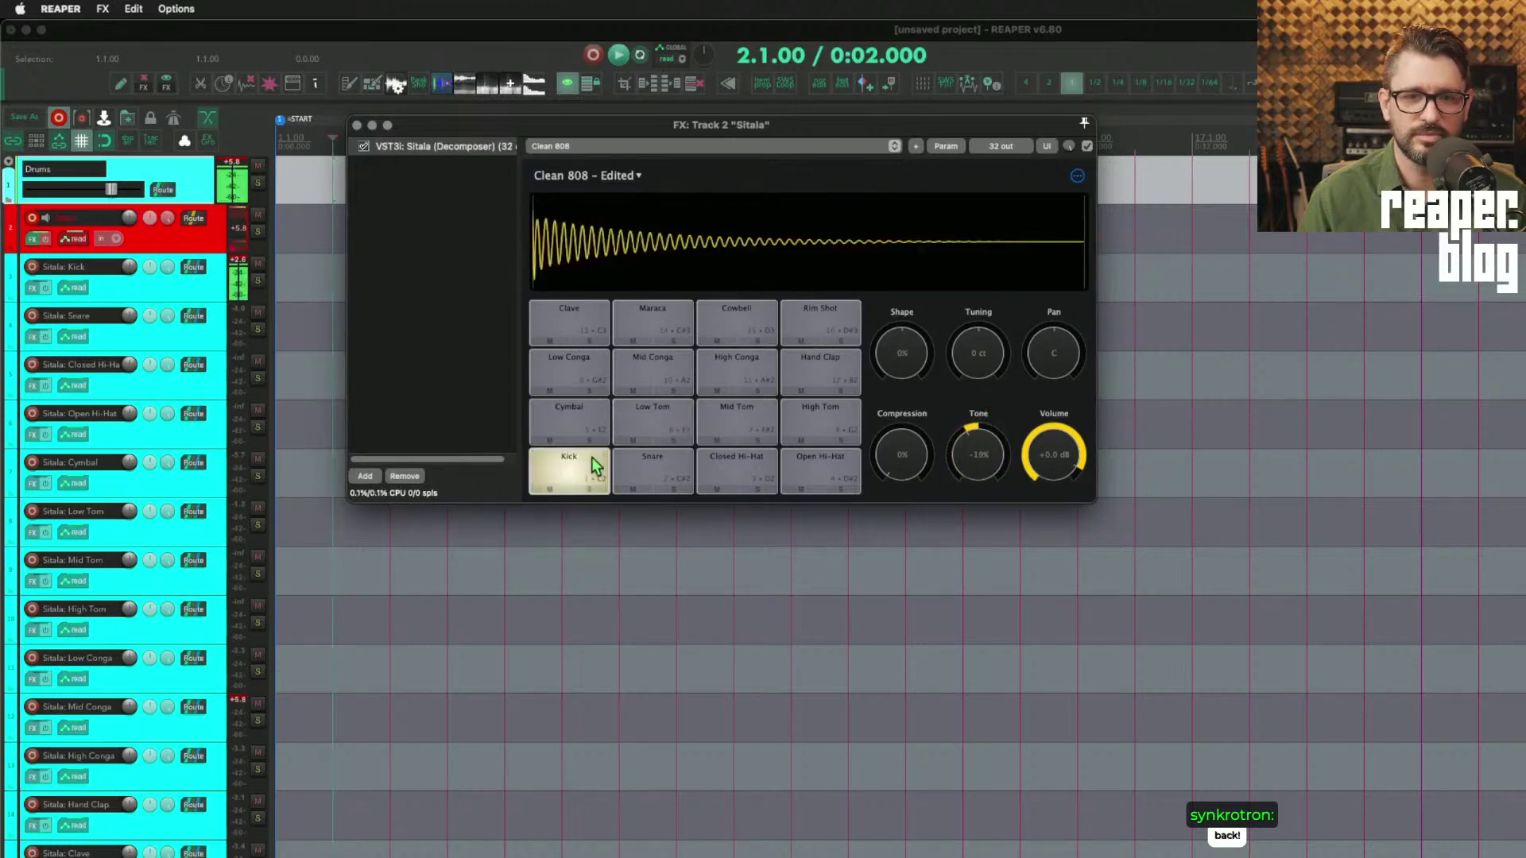
double_click(978, 431)
mouse_move(978, 432)
left_mouse_down()
mouse_move(981, 410)
mouse_move(1000, 443)
left_mouse_up()
left_click(576, 465)
left_click(579, 460)
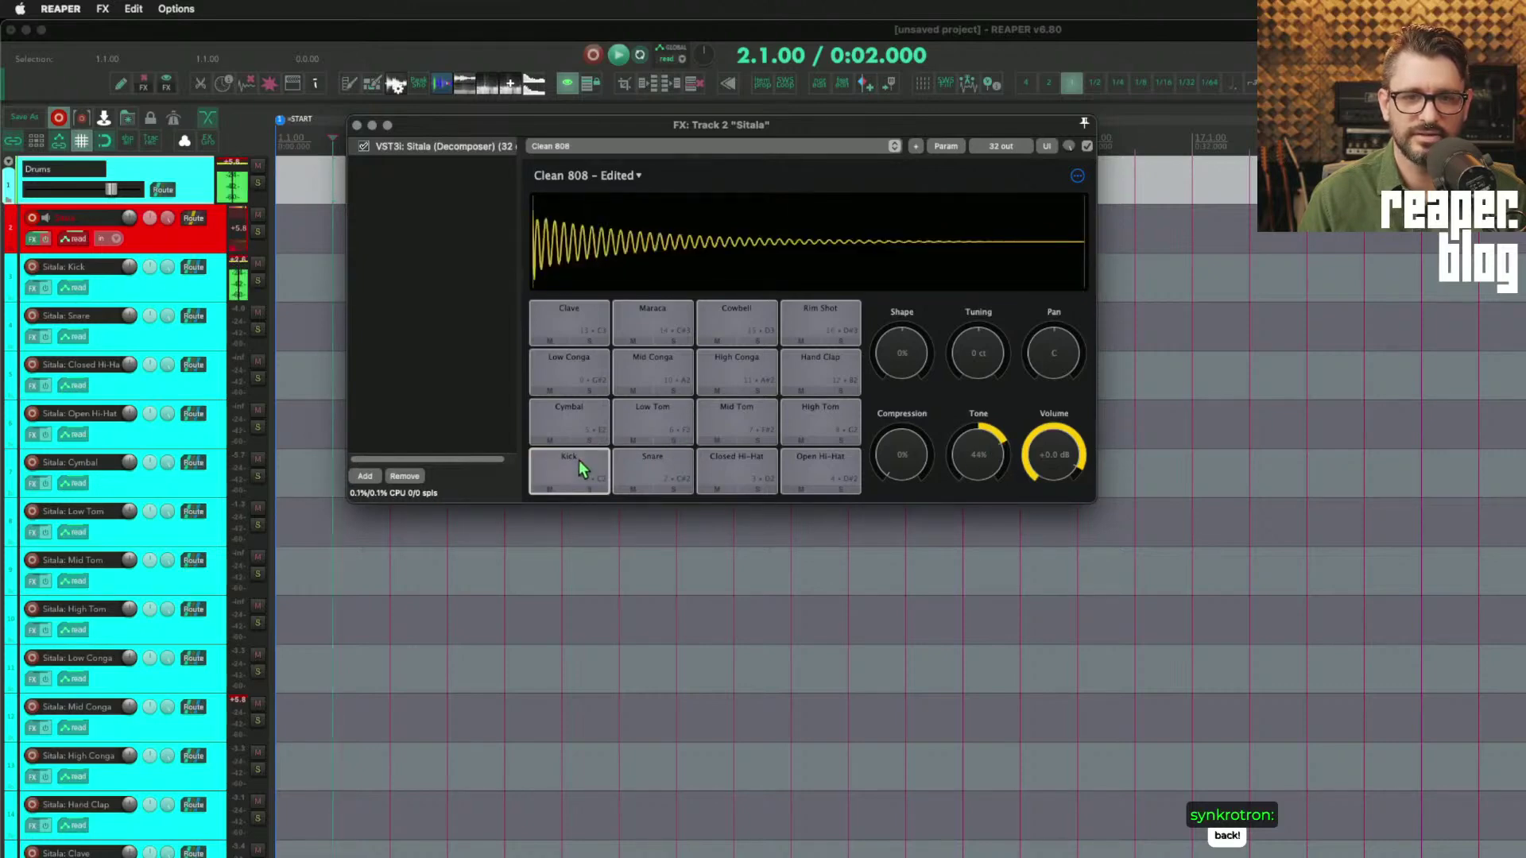
left_click_drag(979, 468, 964, 393)
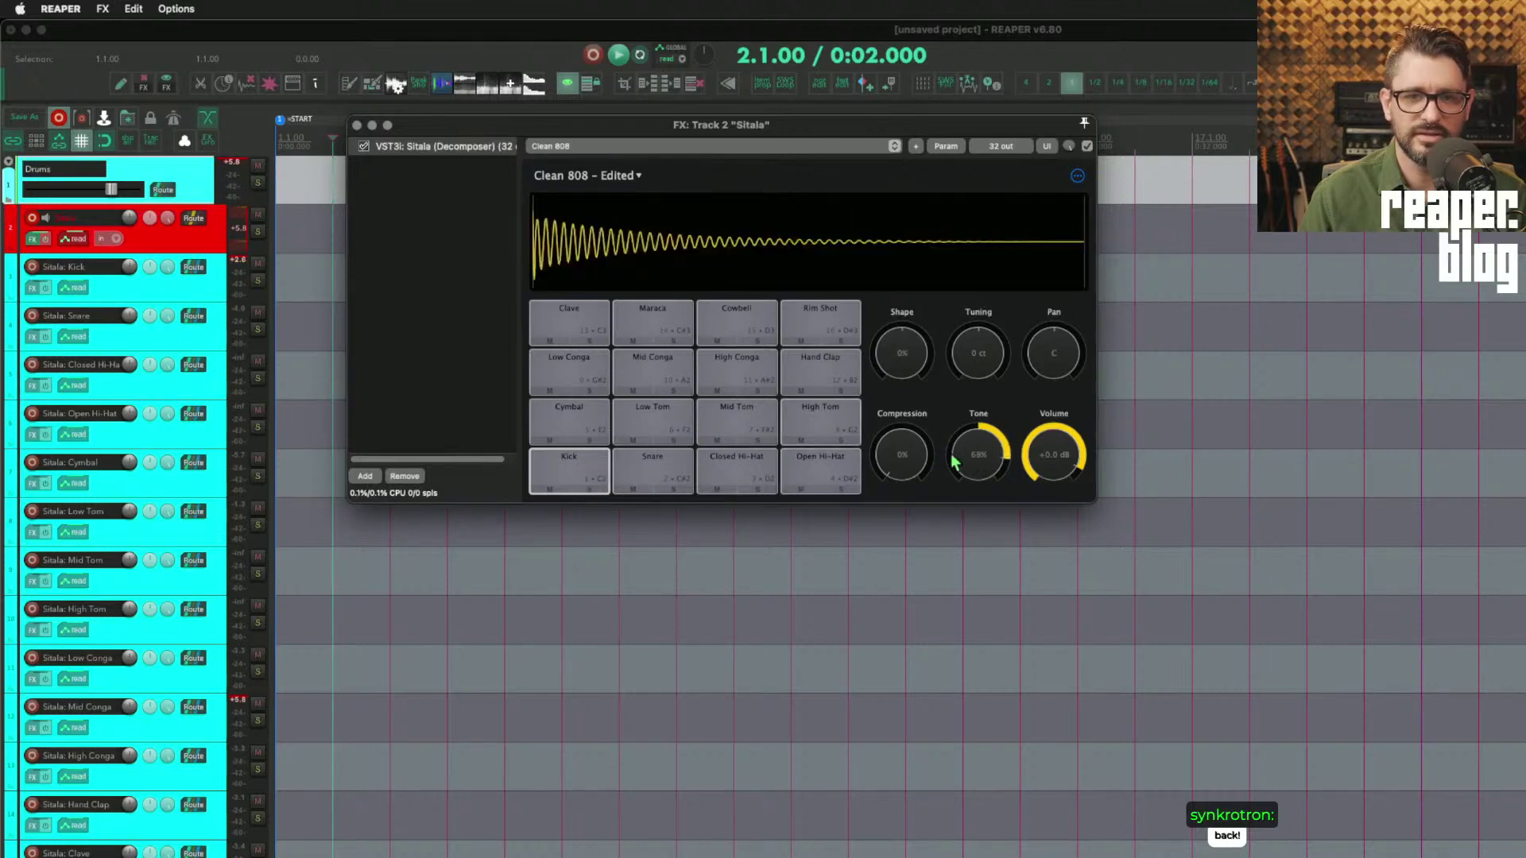
left_click(583, 461)
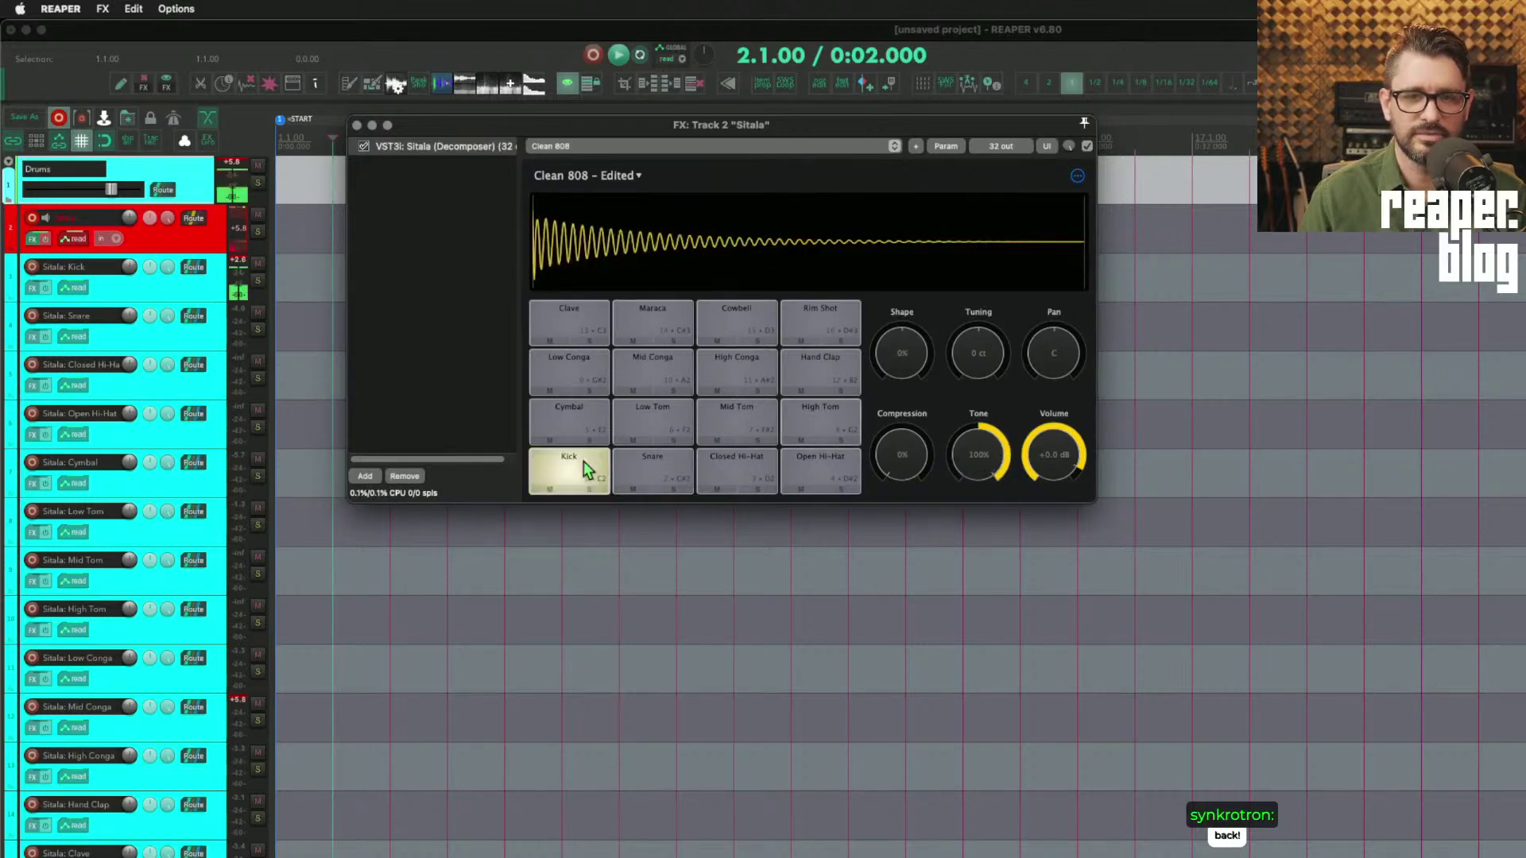
double_click(983, 468)
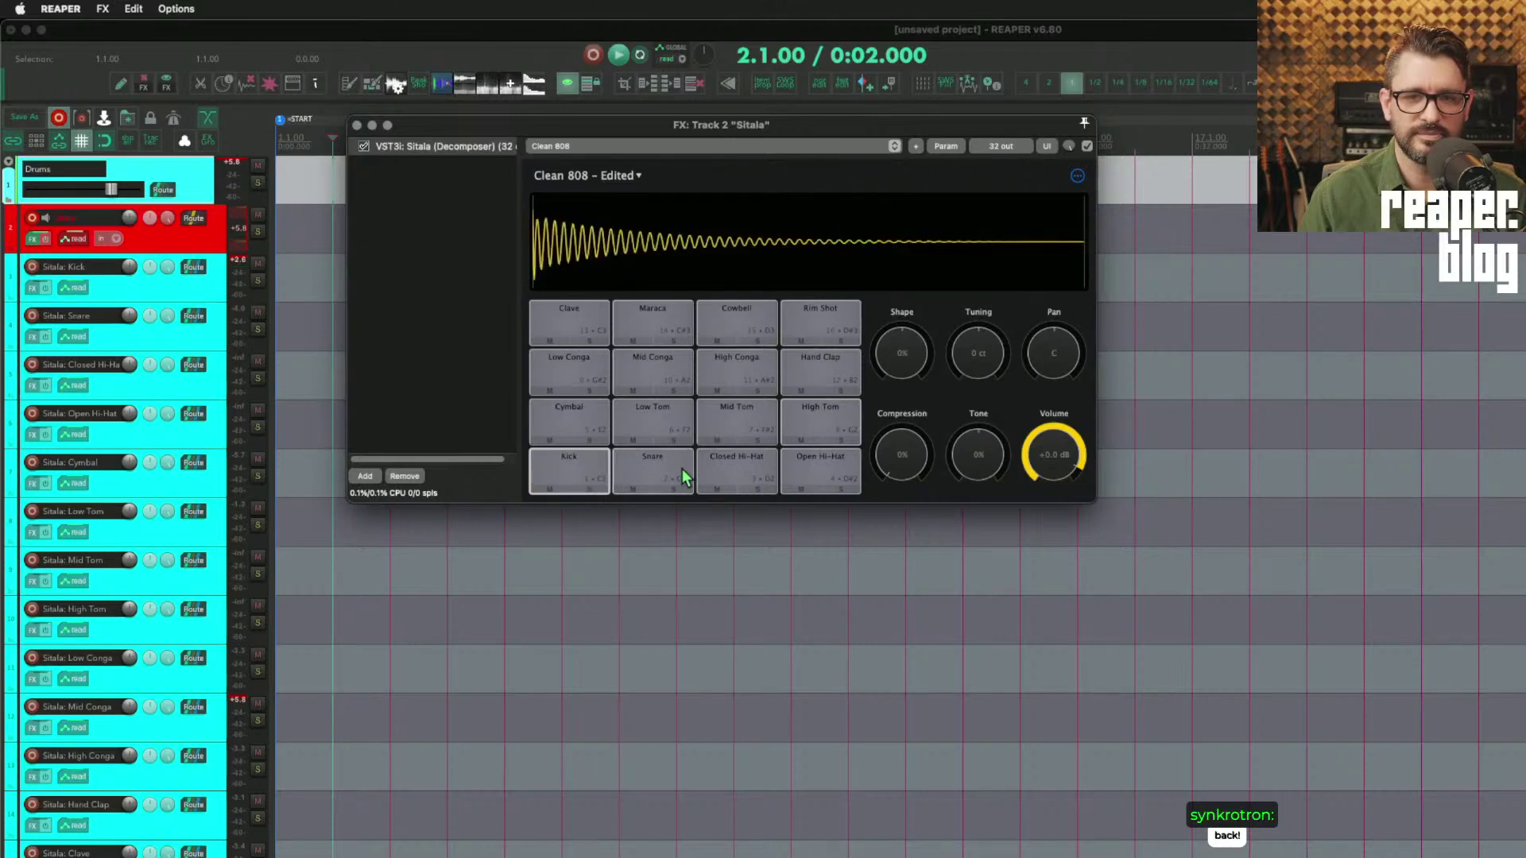
left_click(570, 465)
mouse_move(907, 459)
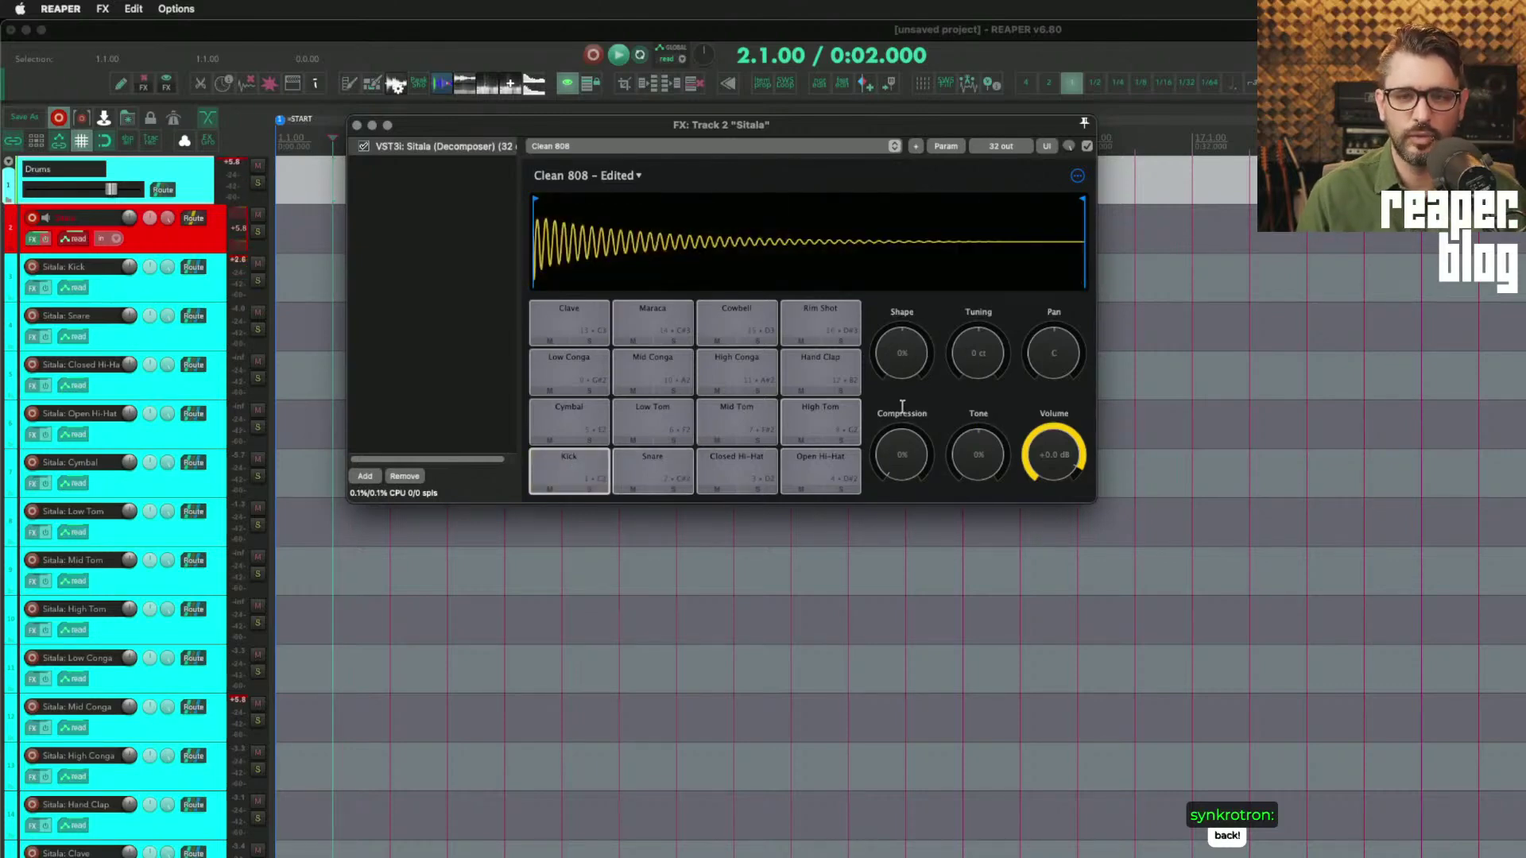
mouse_move(997, 462)
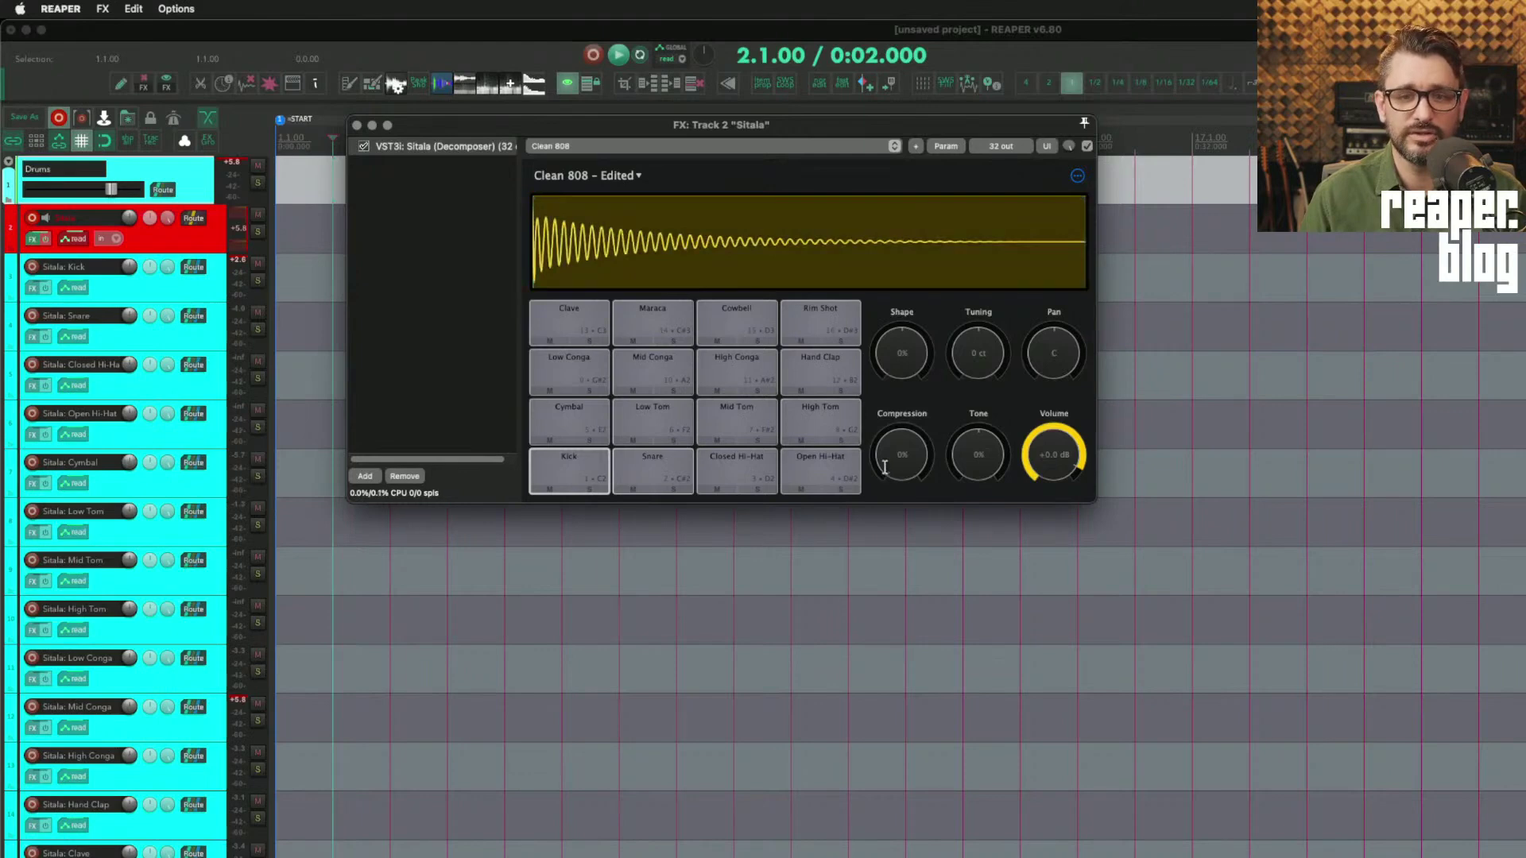
Step: Make the Low Tom pad also trigger 3: Closed Hi-Hat
right_click(681, 411)
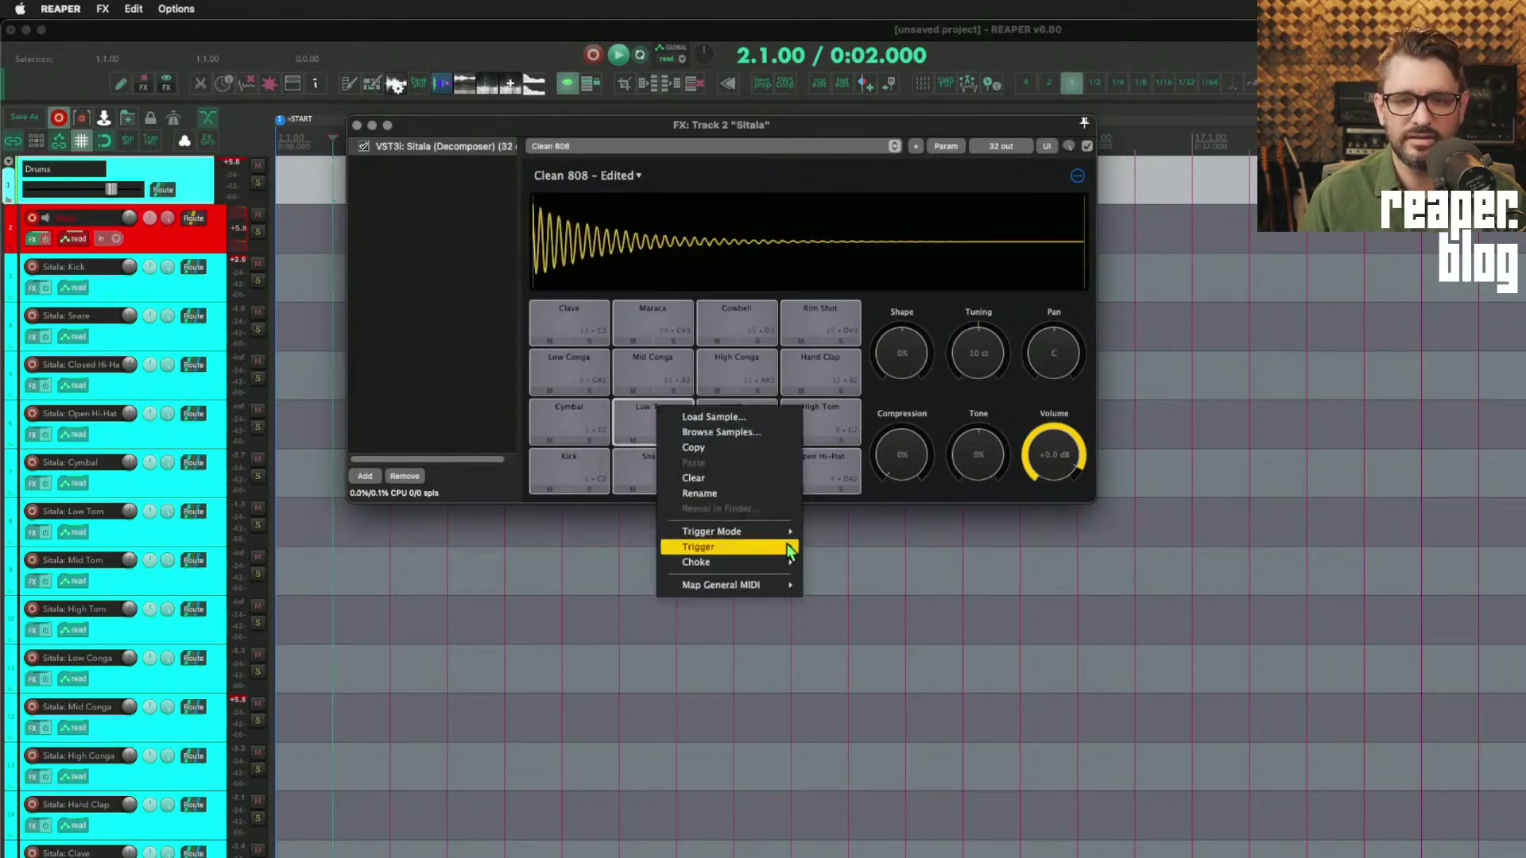
mouse_move(785, 539)
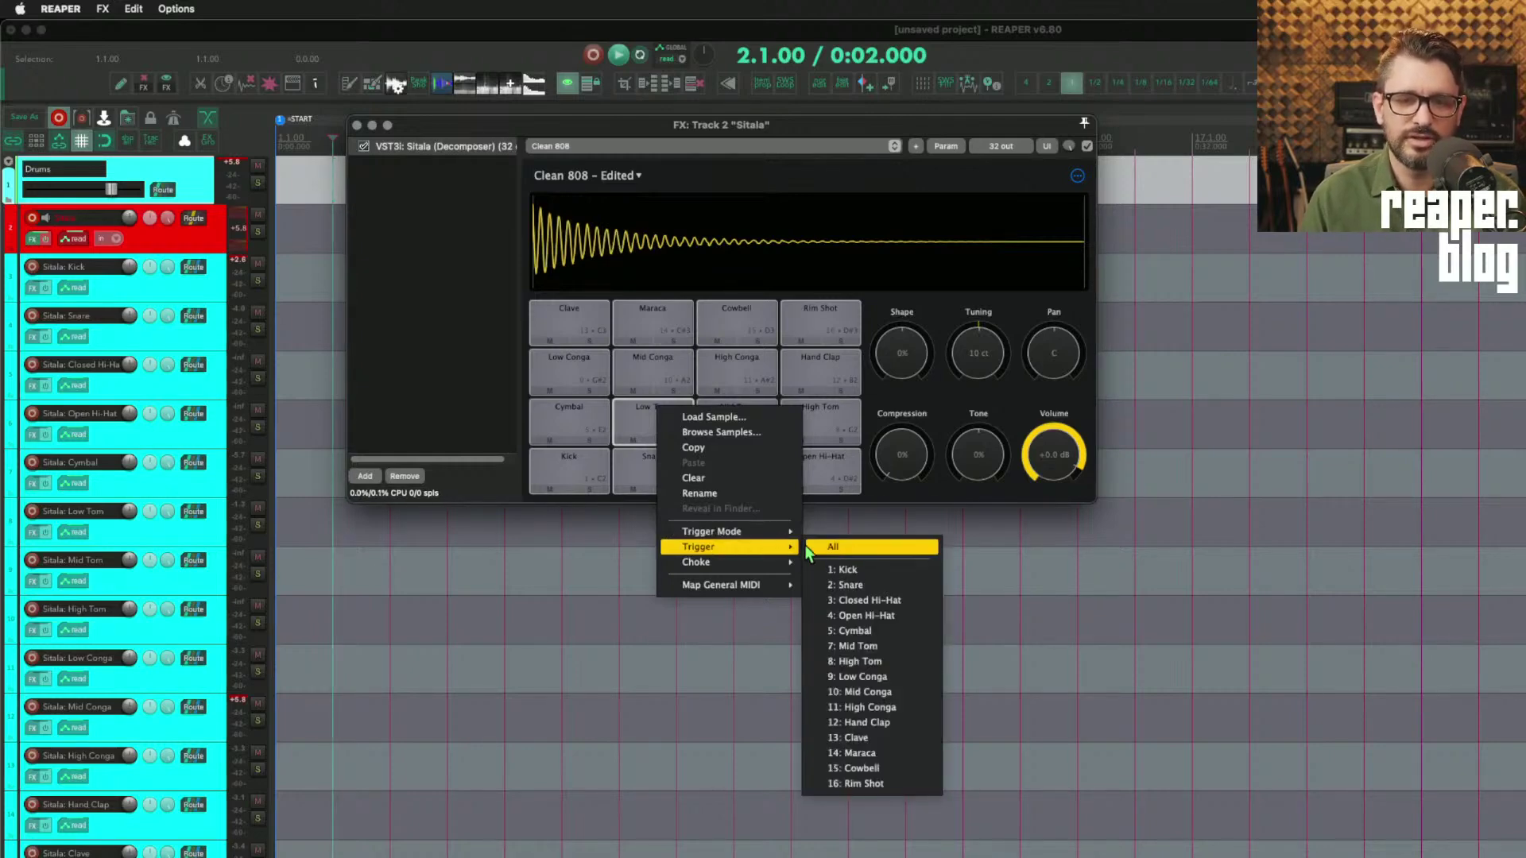
left_click(924, 600)
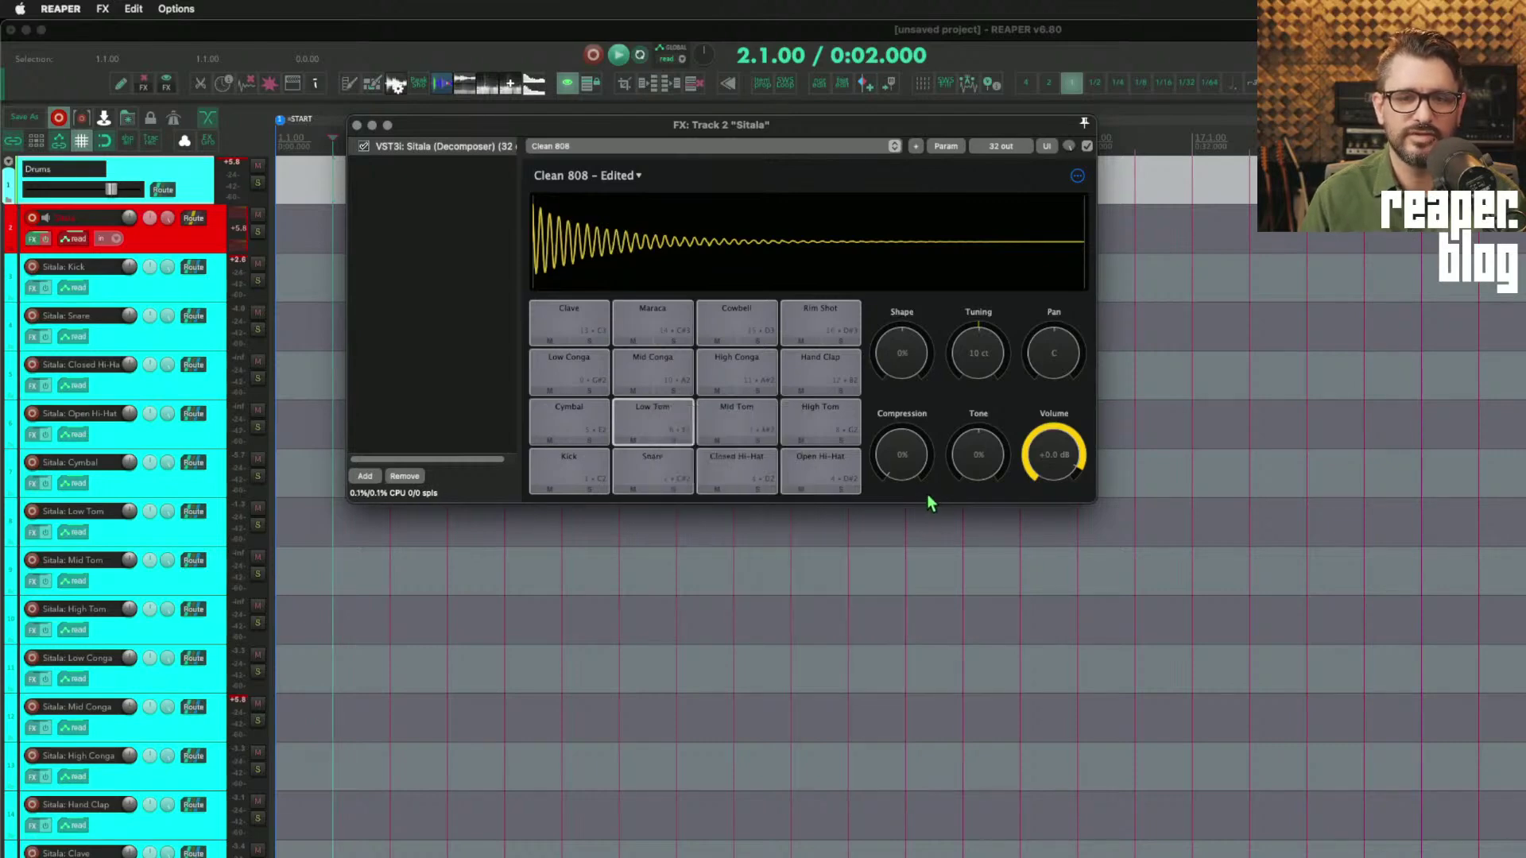
Step: Audition Snare and Hand Clap, then make the Hand Clap also trigger 2: Snare
left_click(669, 465)
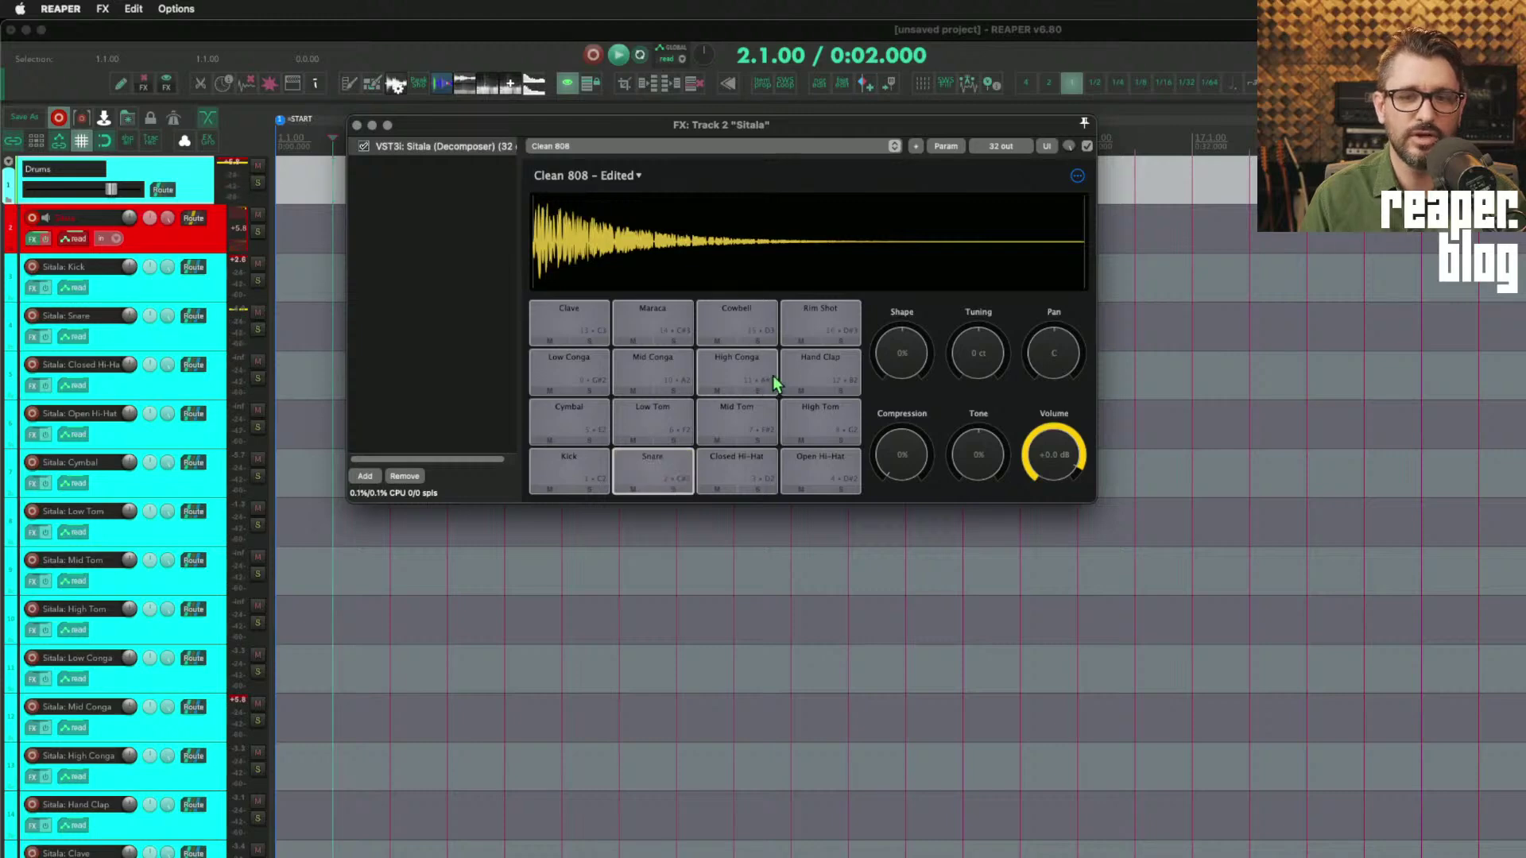
left_click(793, 379)
left_click(659, 464)
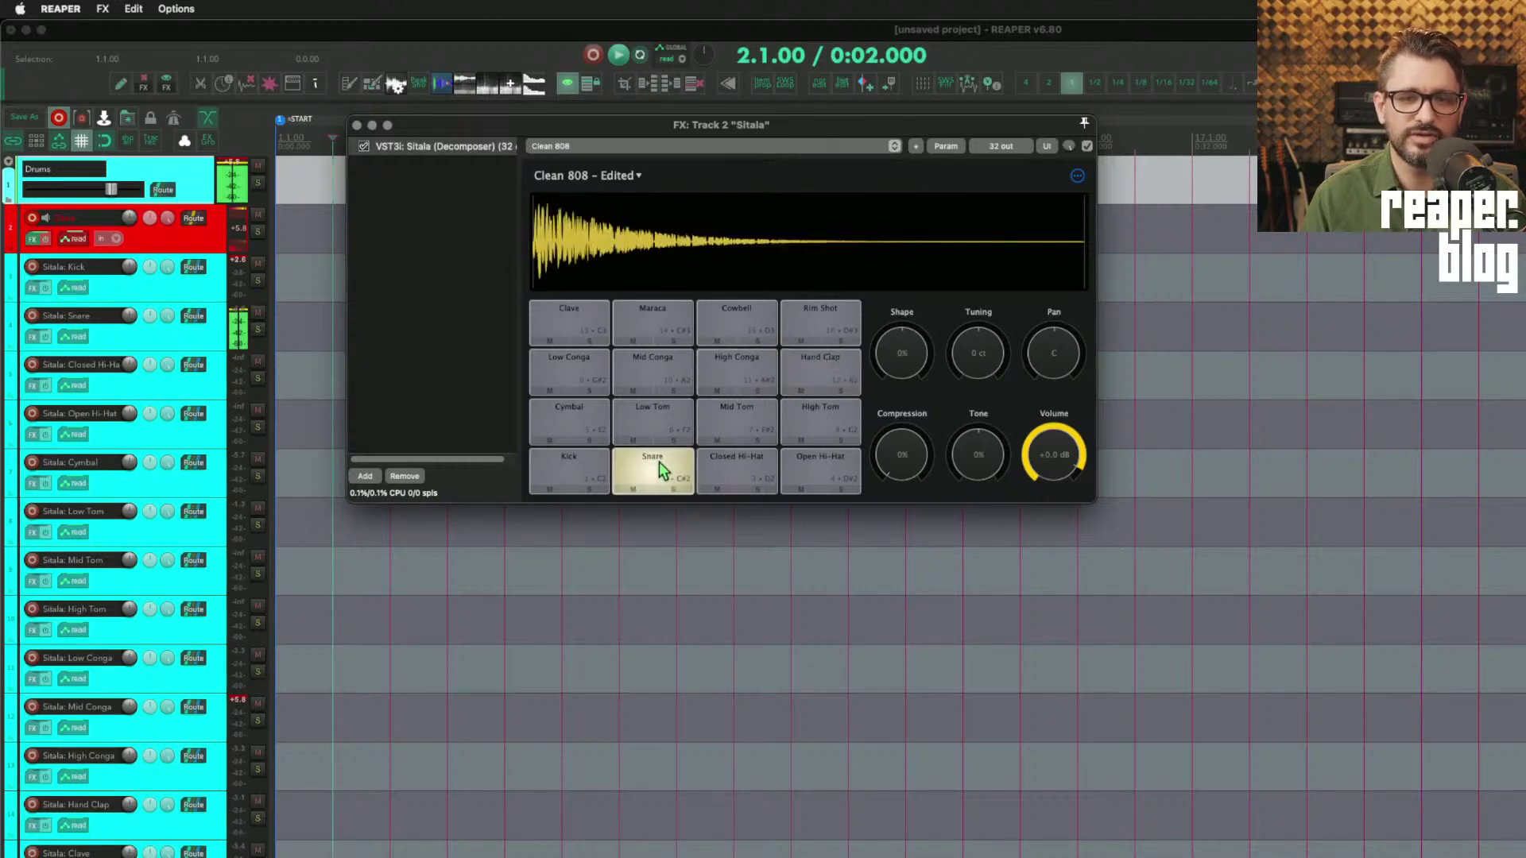
left_click(823, 372)
right_click(818, 368)
mouse_move(904, 486)
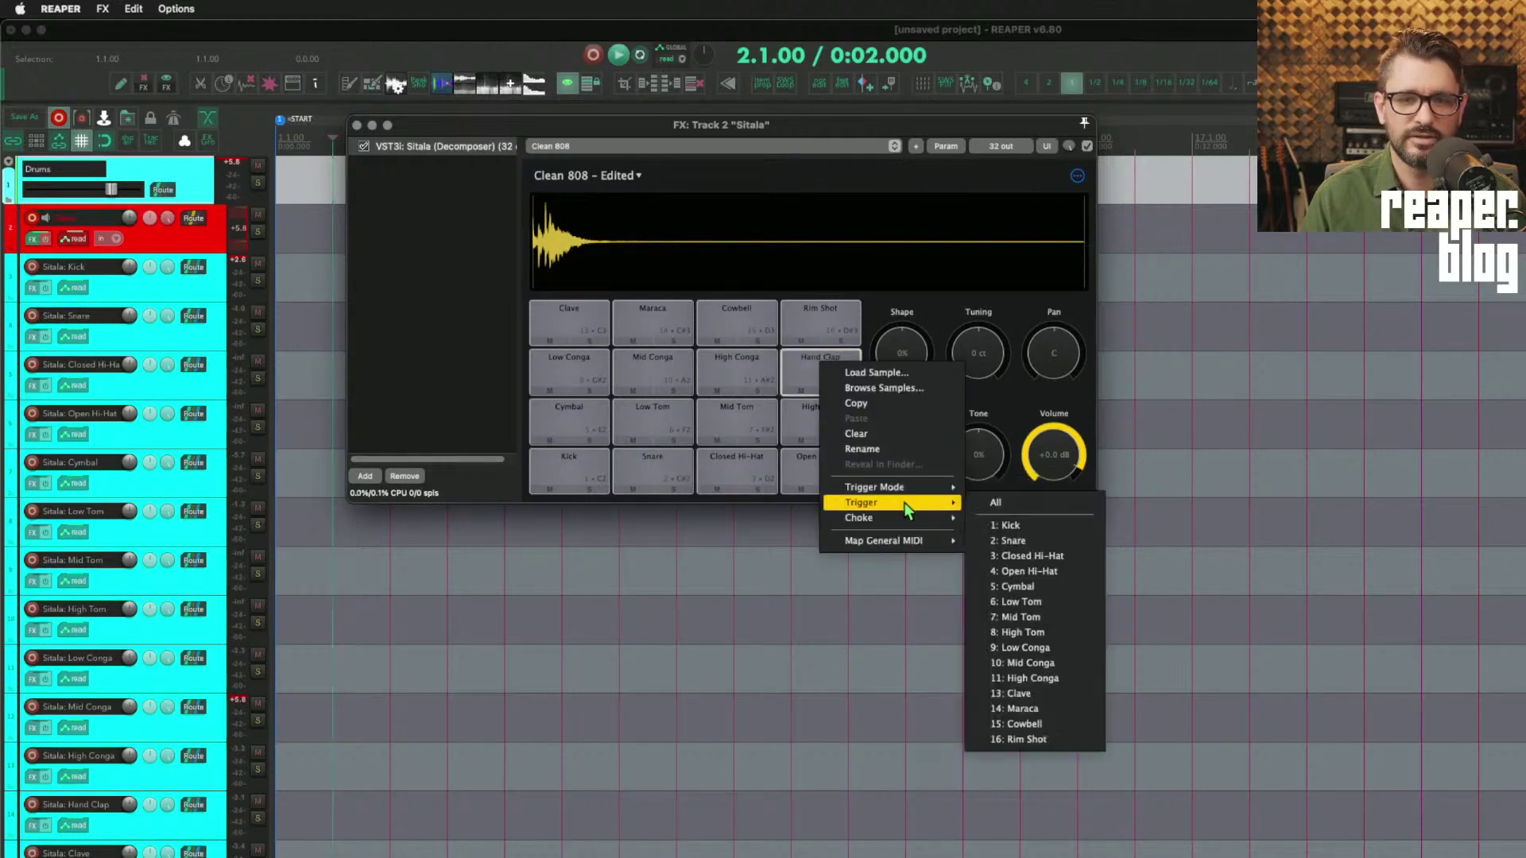
left_click(1034, 545)
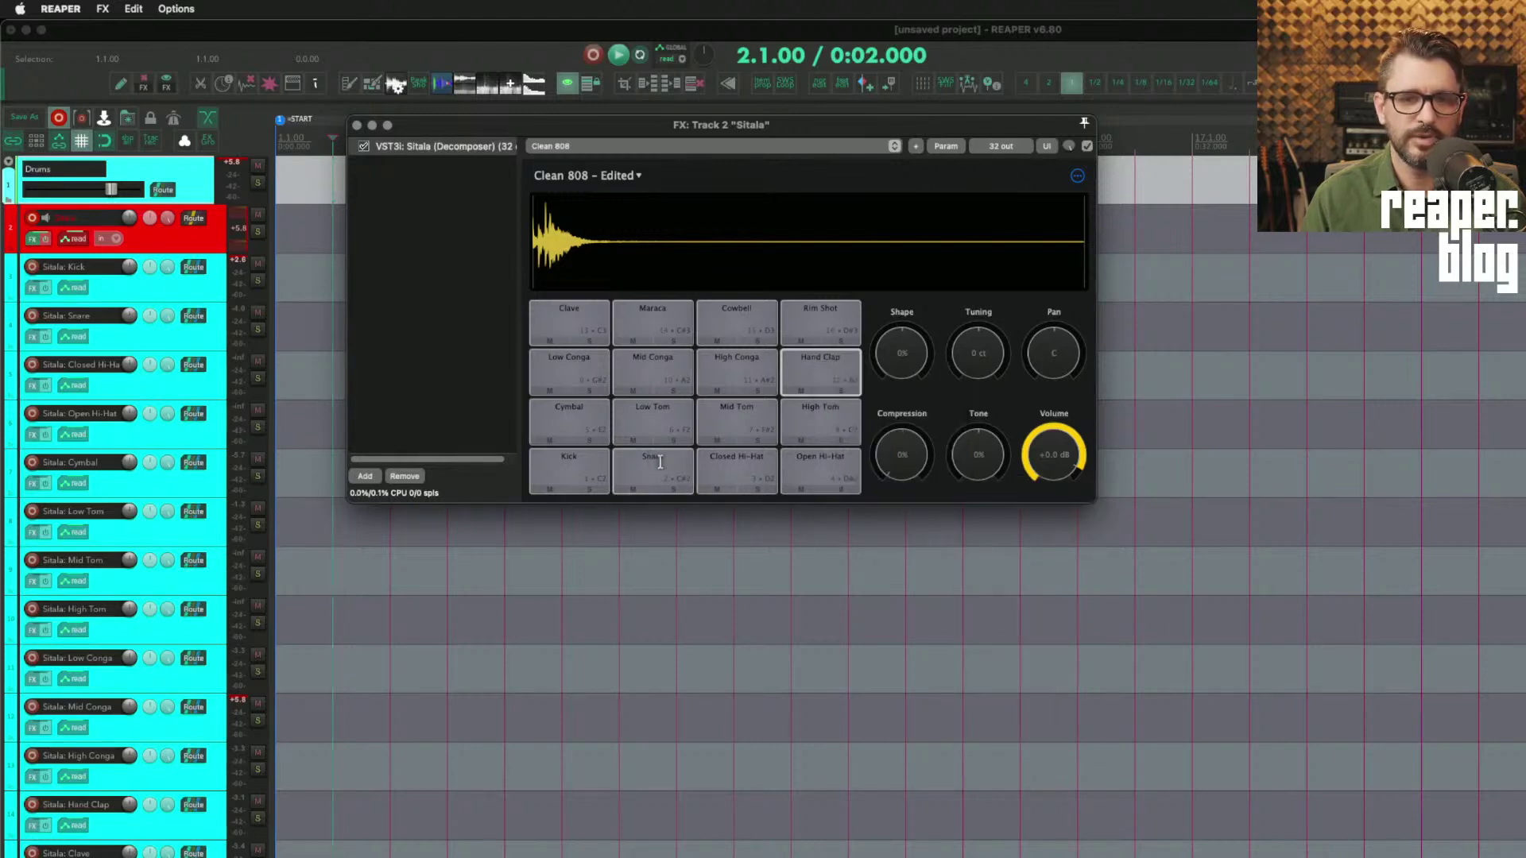
Step: Test the link, then make the Snare also trigger 12: Hand Clap
left_click(663, 467)
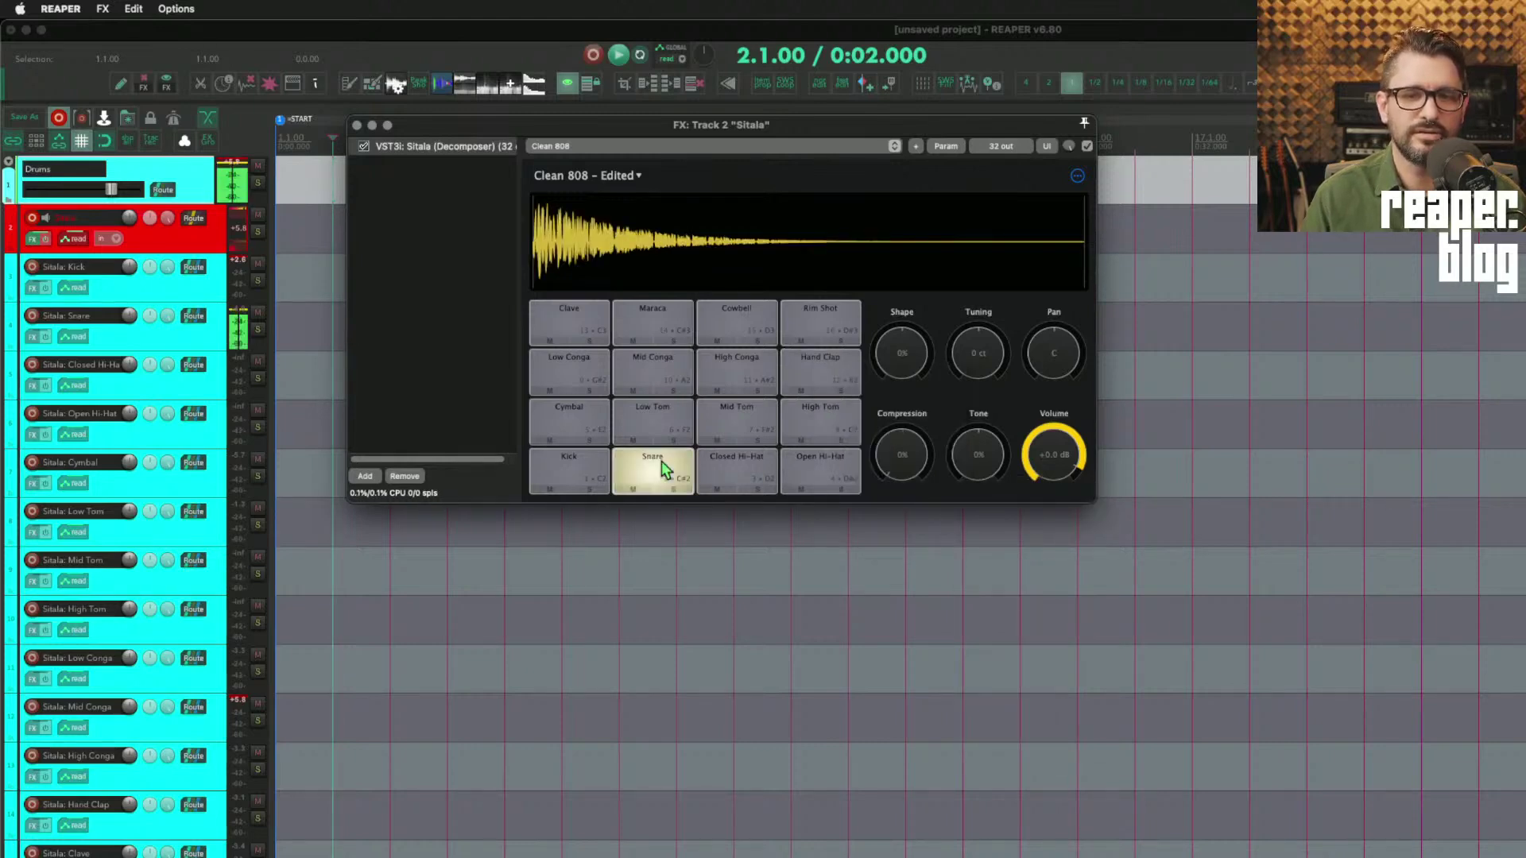
left_click(815, 357)
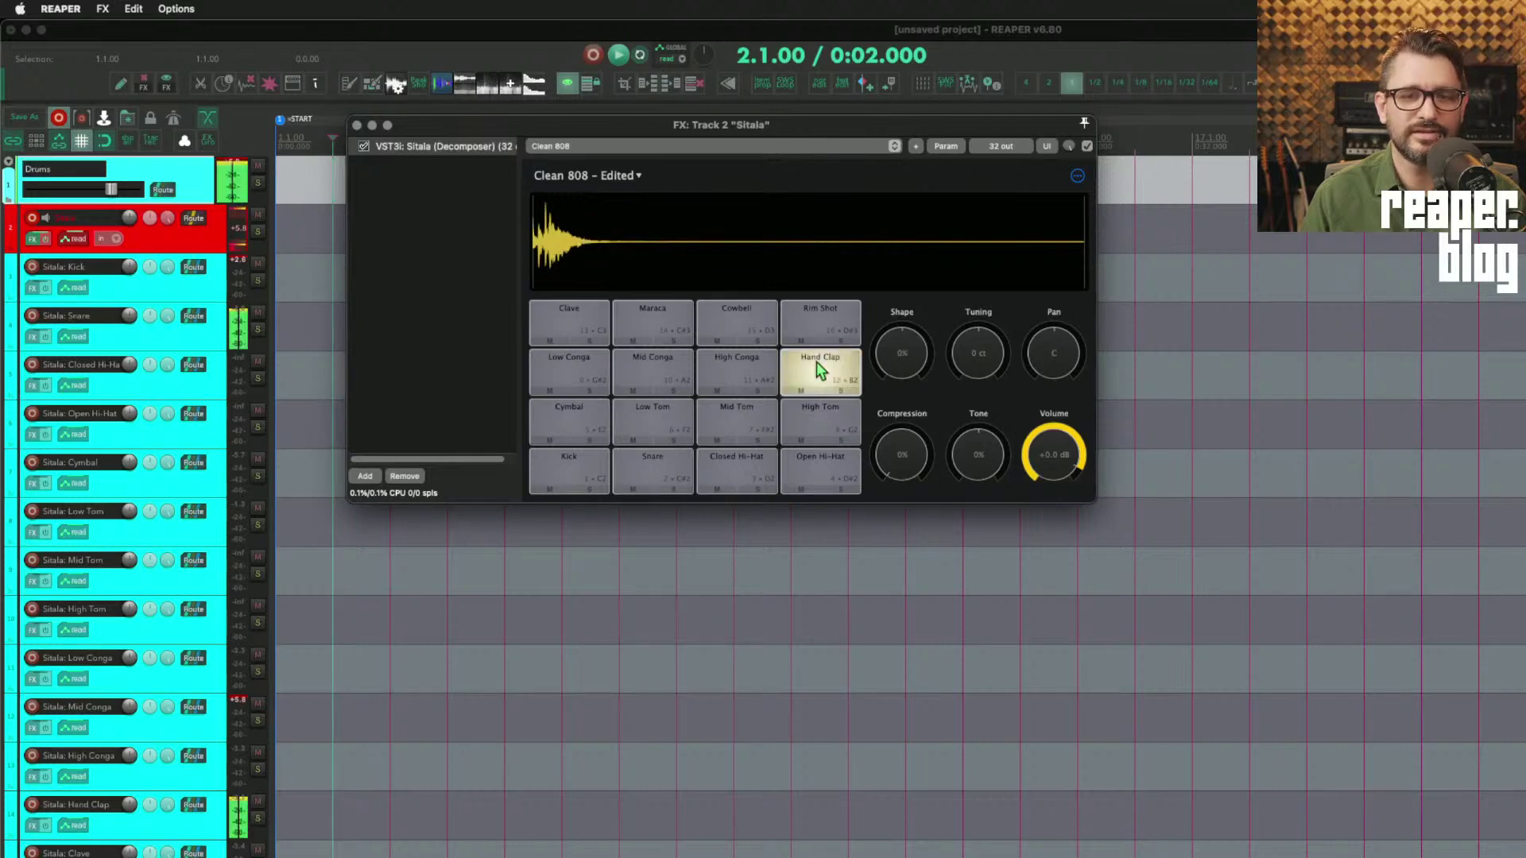
left_click(658, 465)
right_click(824, 368)
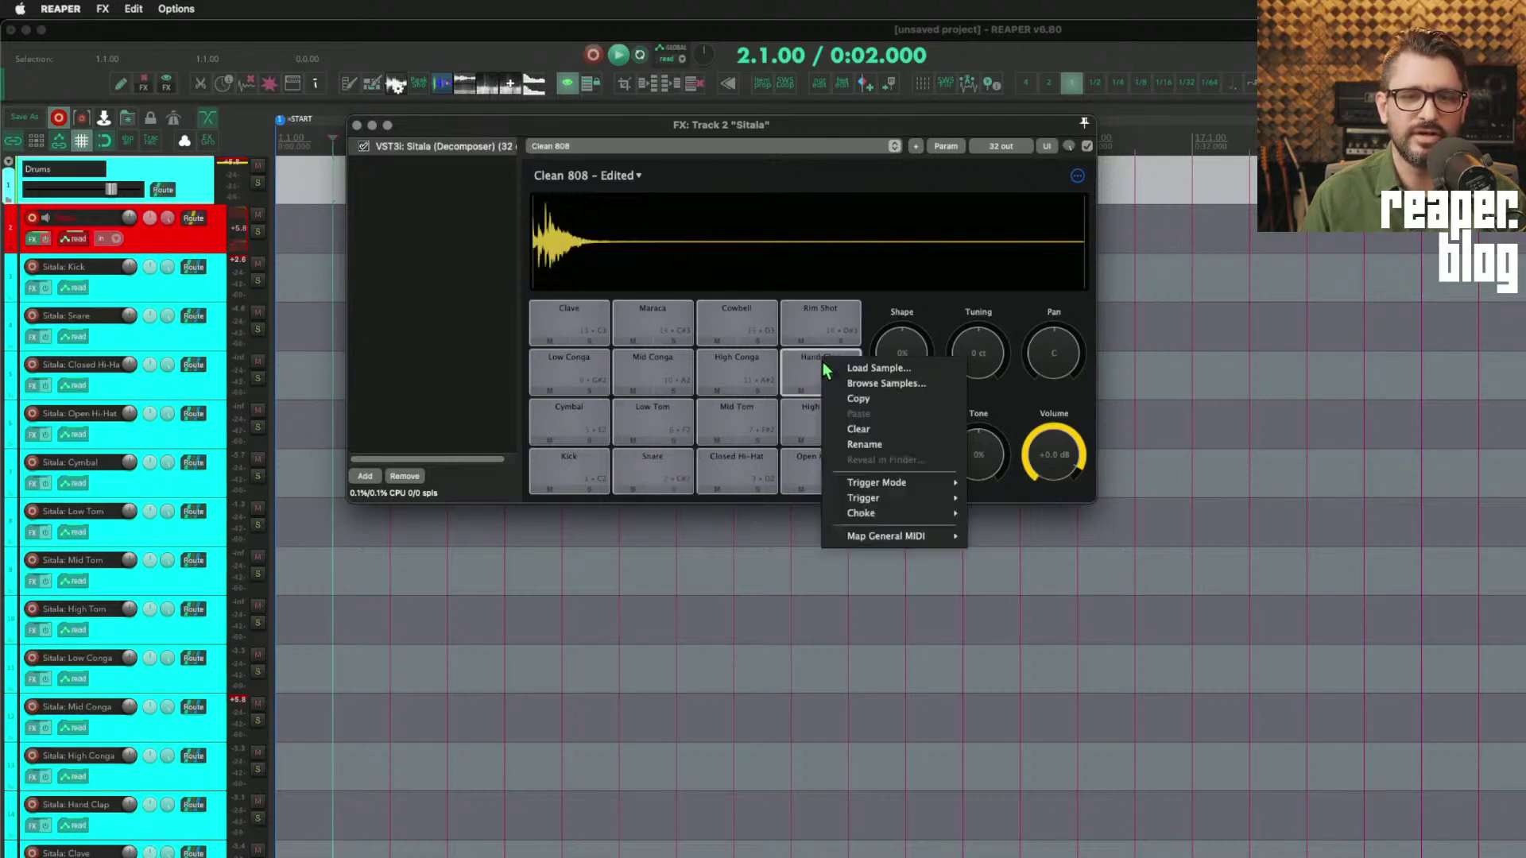
right_click(656, 461)
mouse_move(751, 611)
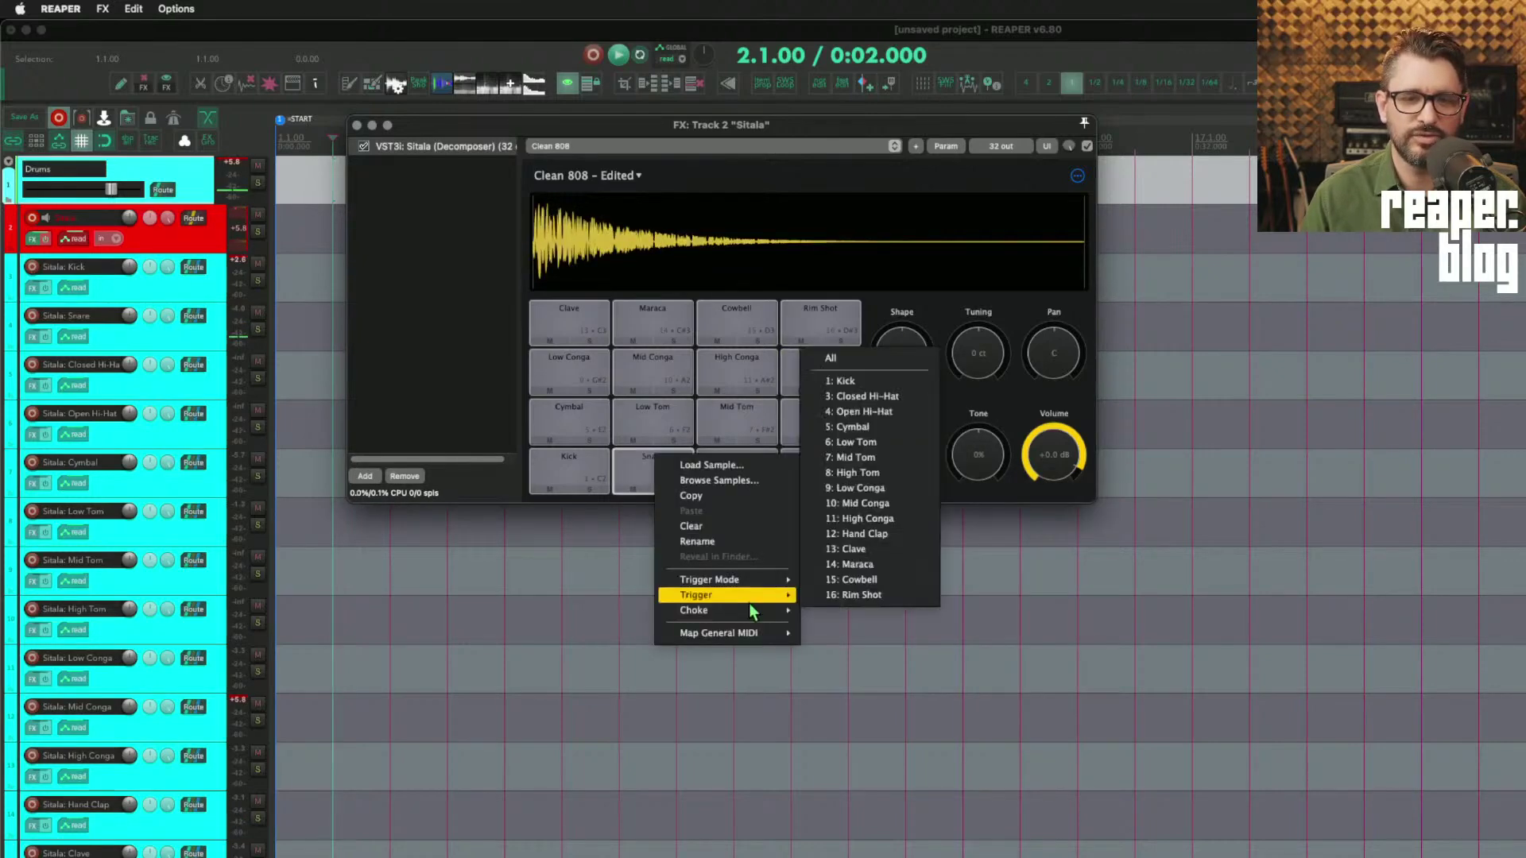
left_click(907, 540)
left_click(665, 473)
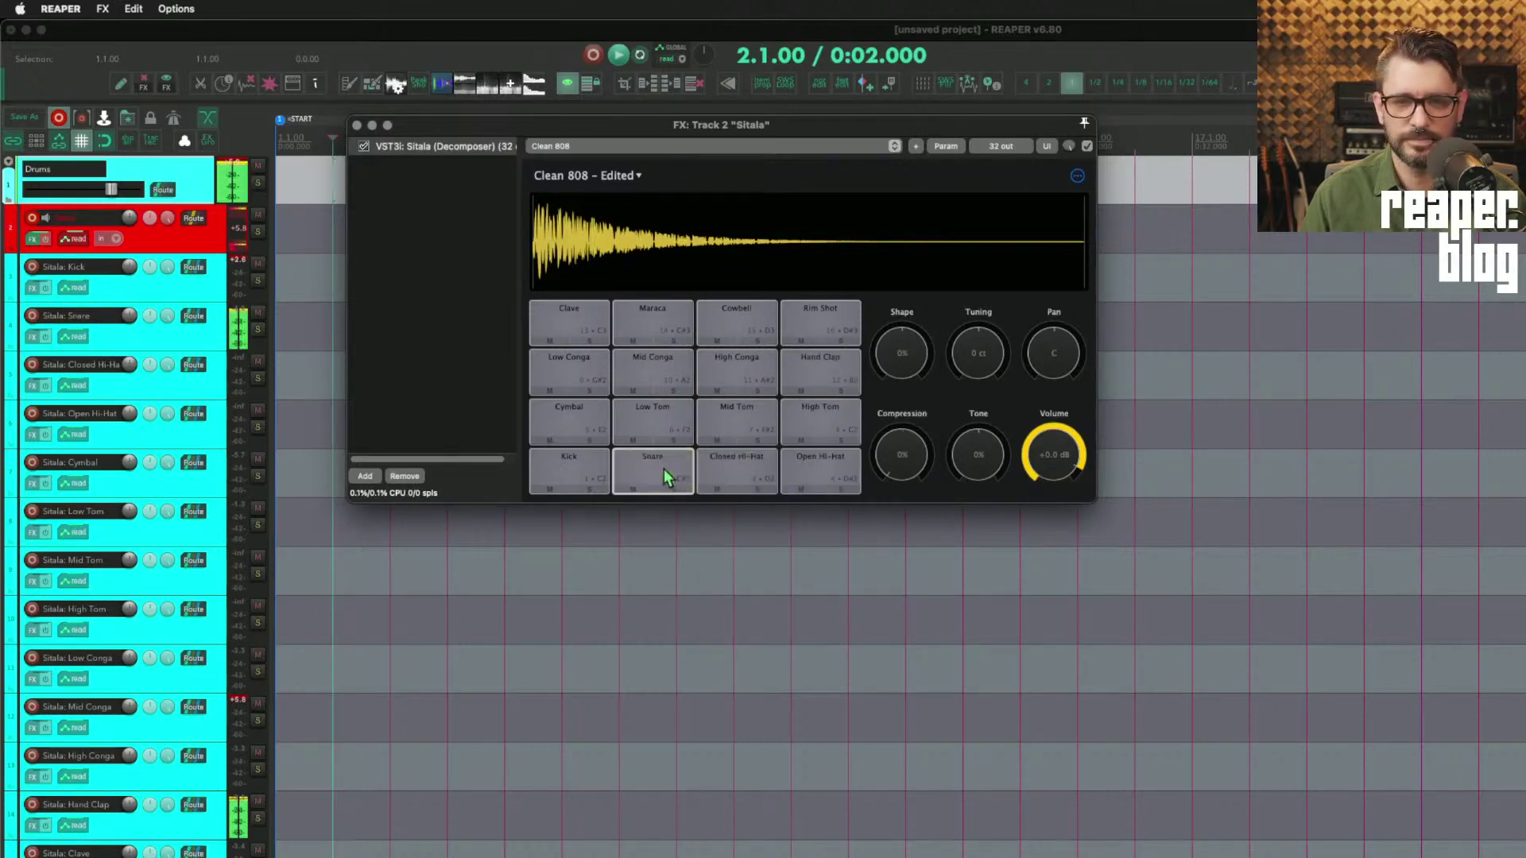
Step: Make the Snare also trigger the Clave pad and audition it
right_click(666, 473)
mouse_move(766, 607)
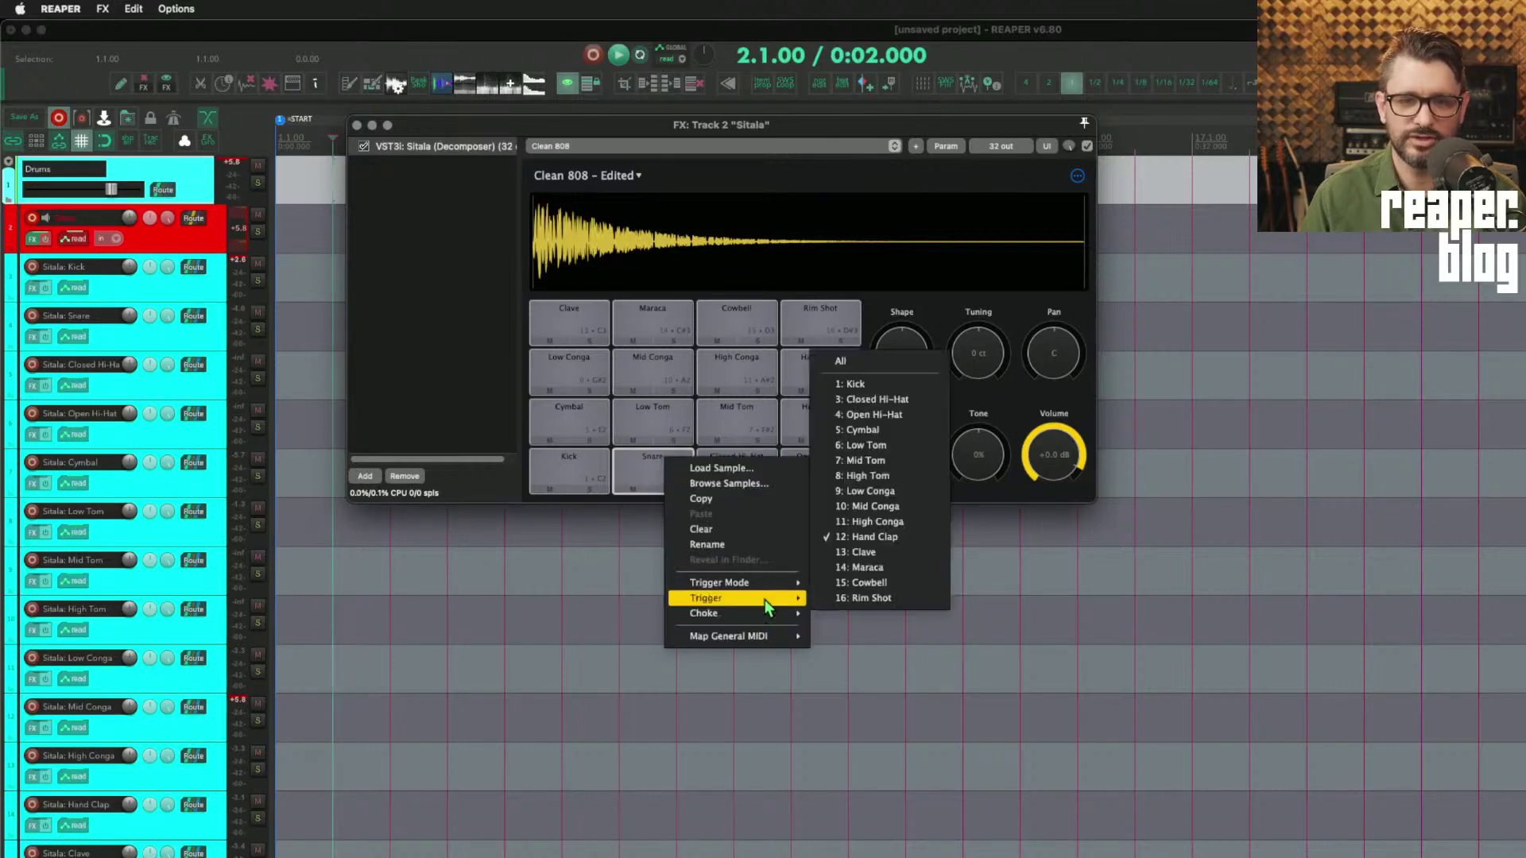
left_click(896, 558)
left_click(654, 471)
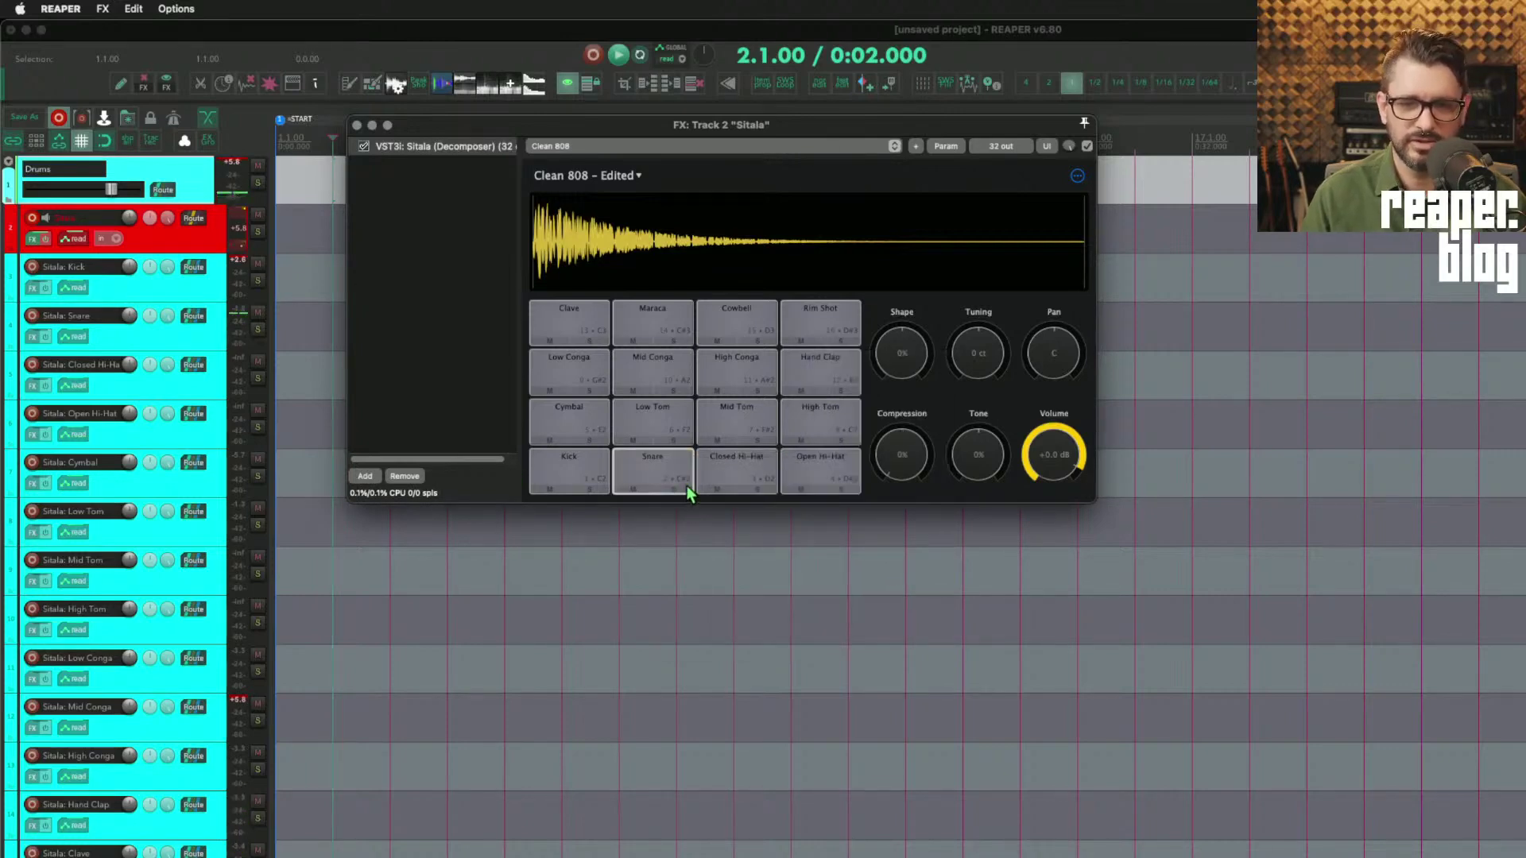
left_click(682, 476)
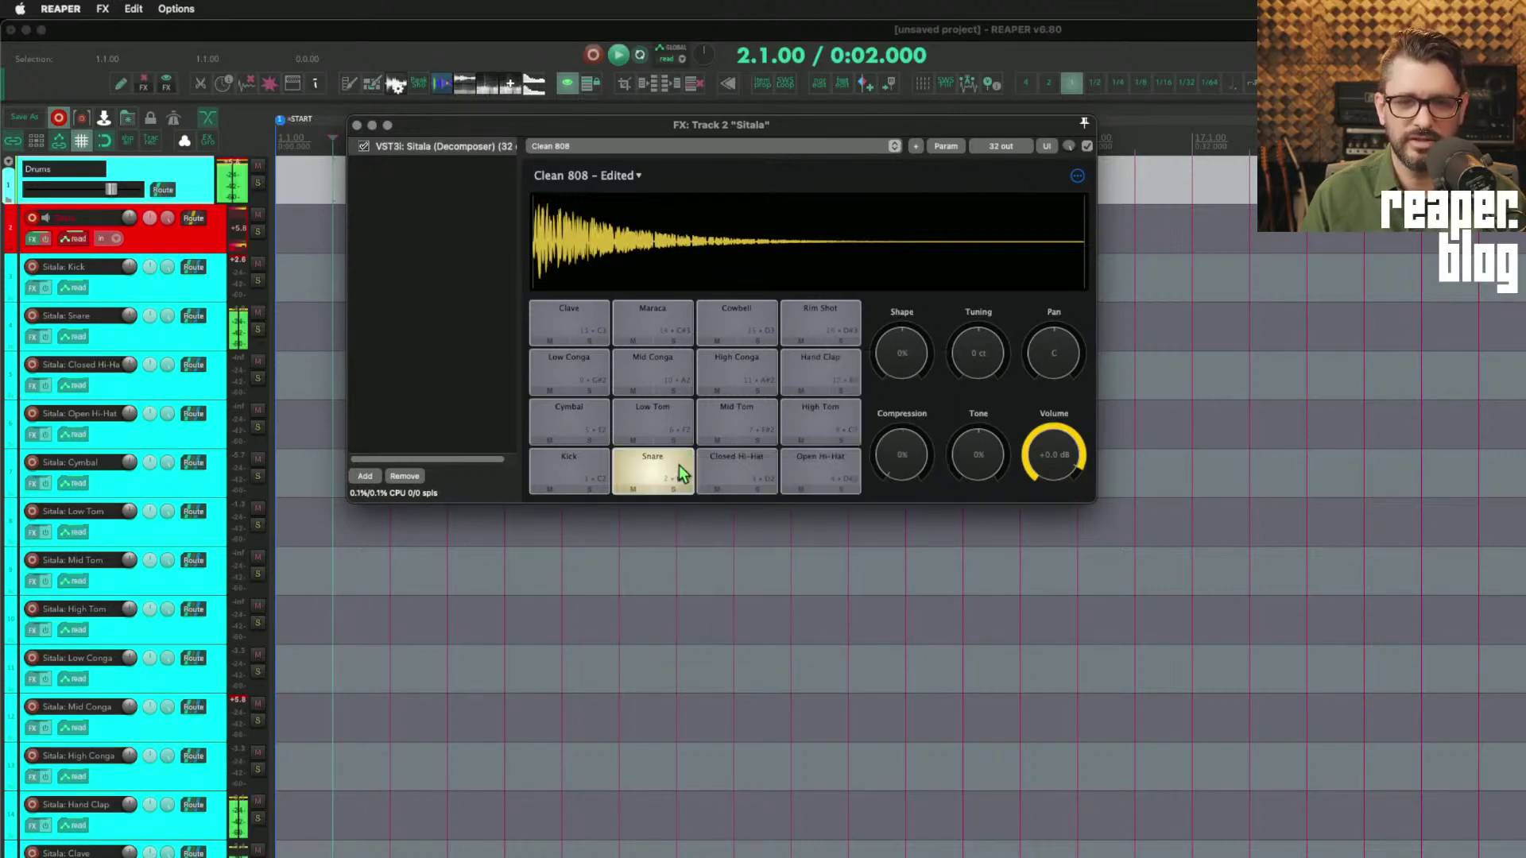
Step: Check the Snare's choke options, then audition Mid Conga, Closed and Open Hi-Hat
right_click(633, 460)
mouse_move(704, 612)
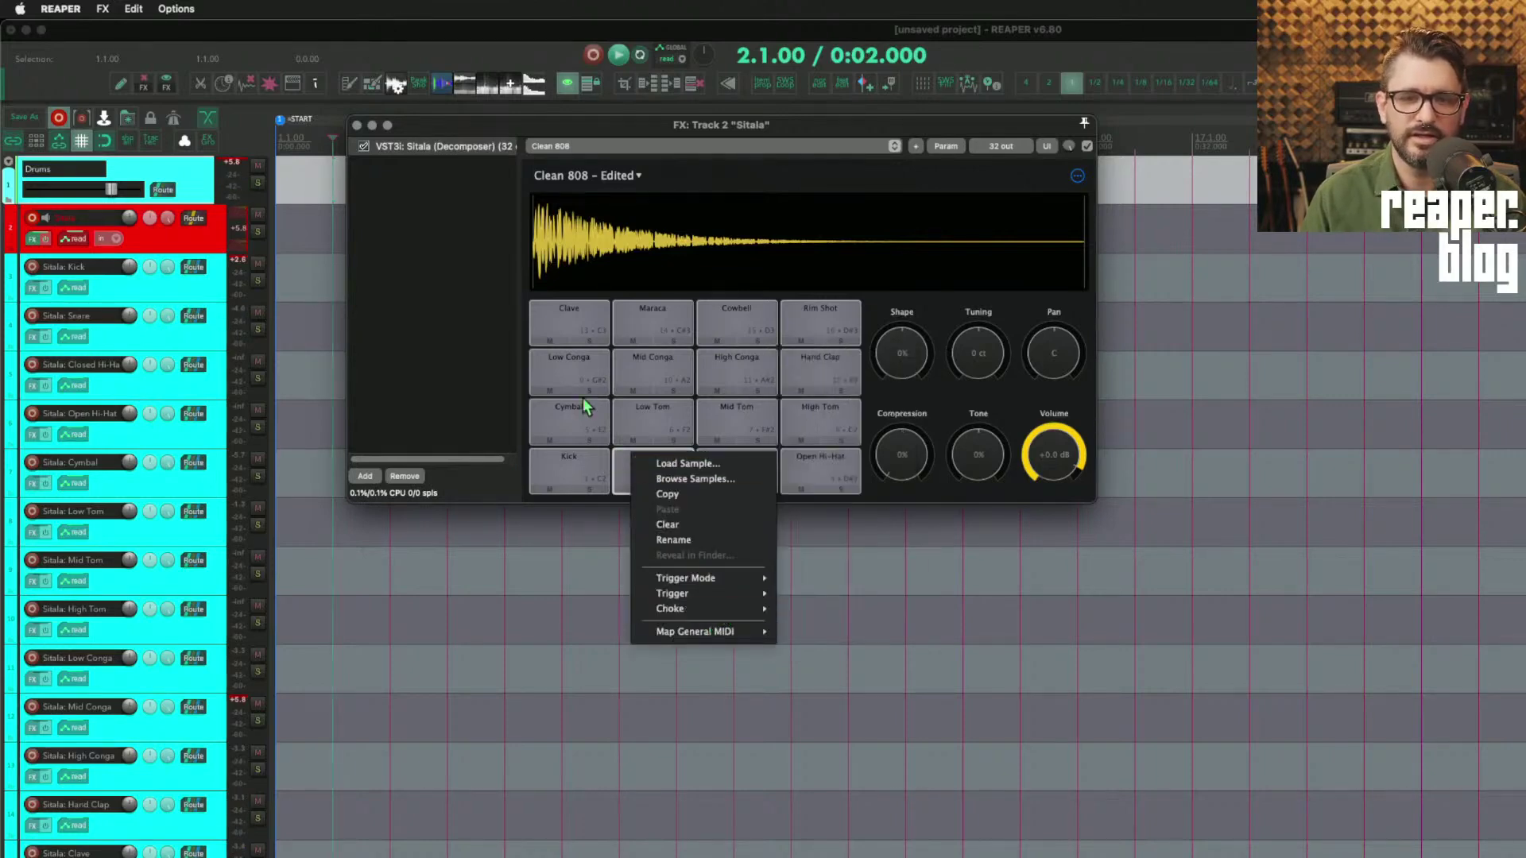
left_click(675, 382)
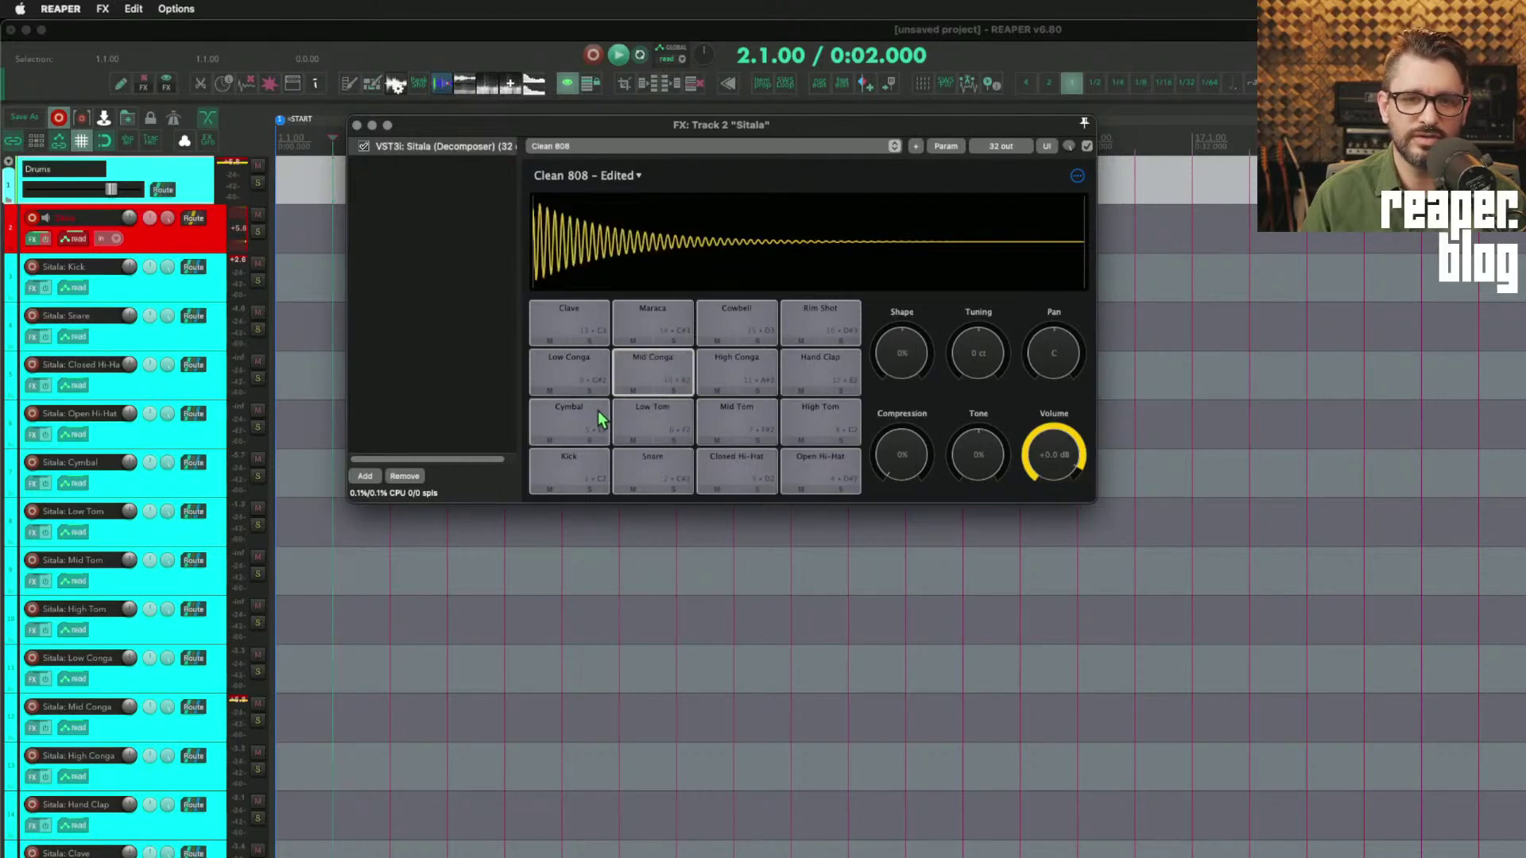
left_click(746, 463)
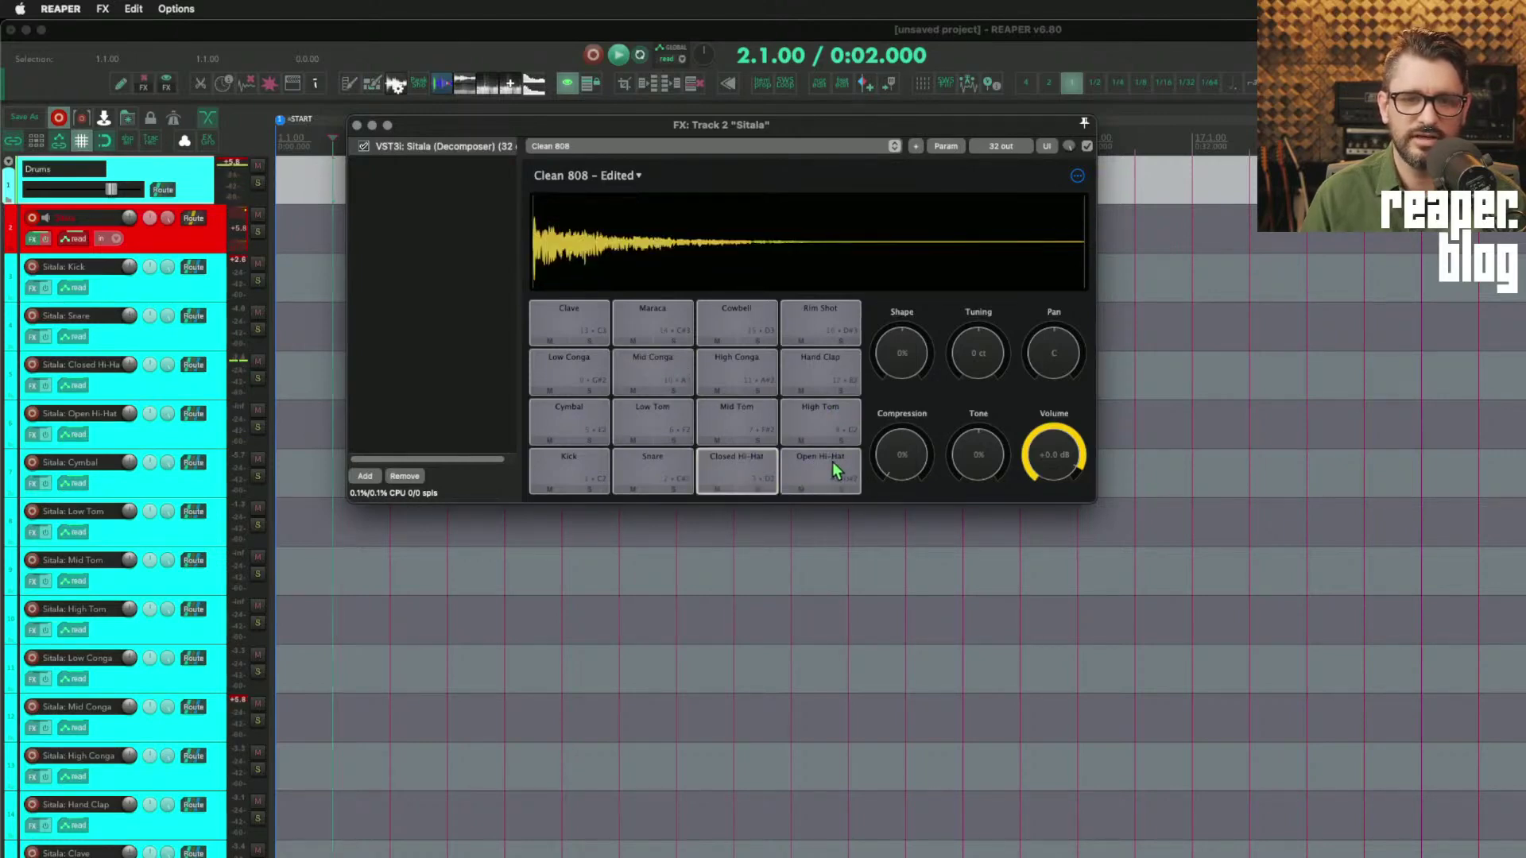
left_click(832, 461)
Step: Review the Closed Hi-Hat choke options unchanged and audition the hi-hats and Kick
right_click(753, 463)
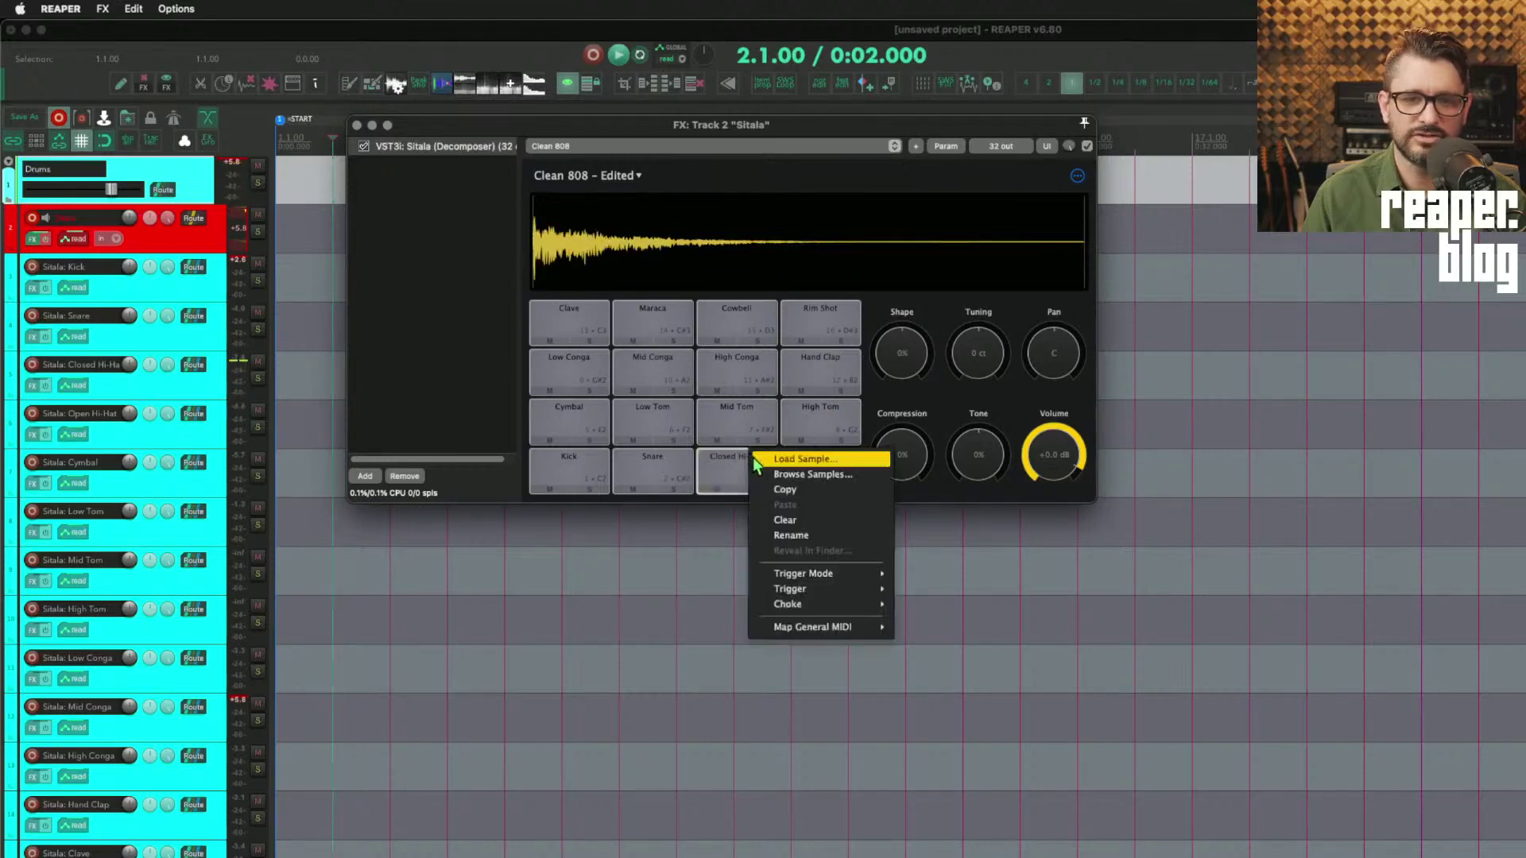
mouse_move(815, 607)
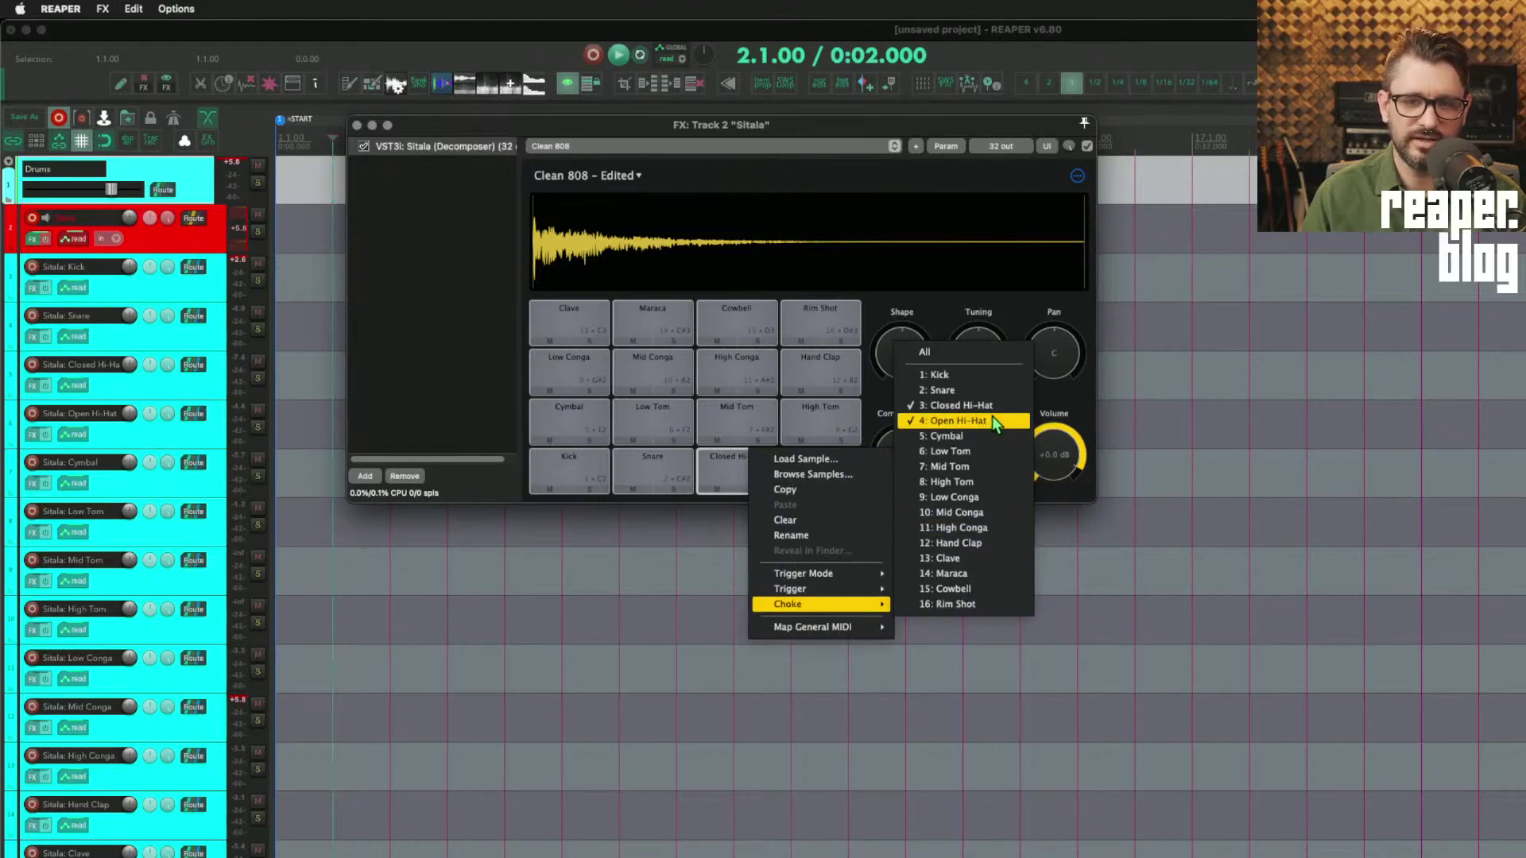
left_click(891, 422)
left_click(807, 467)
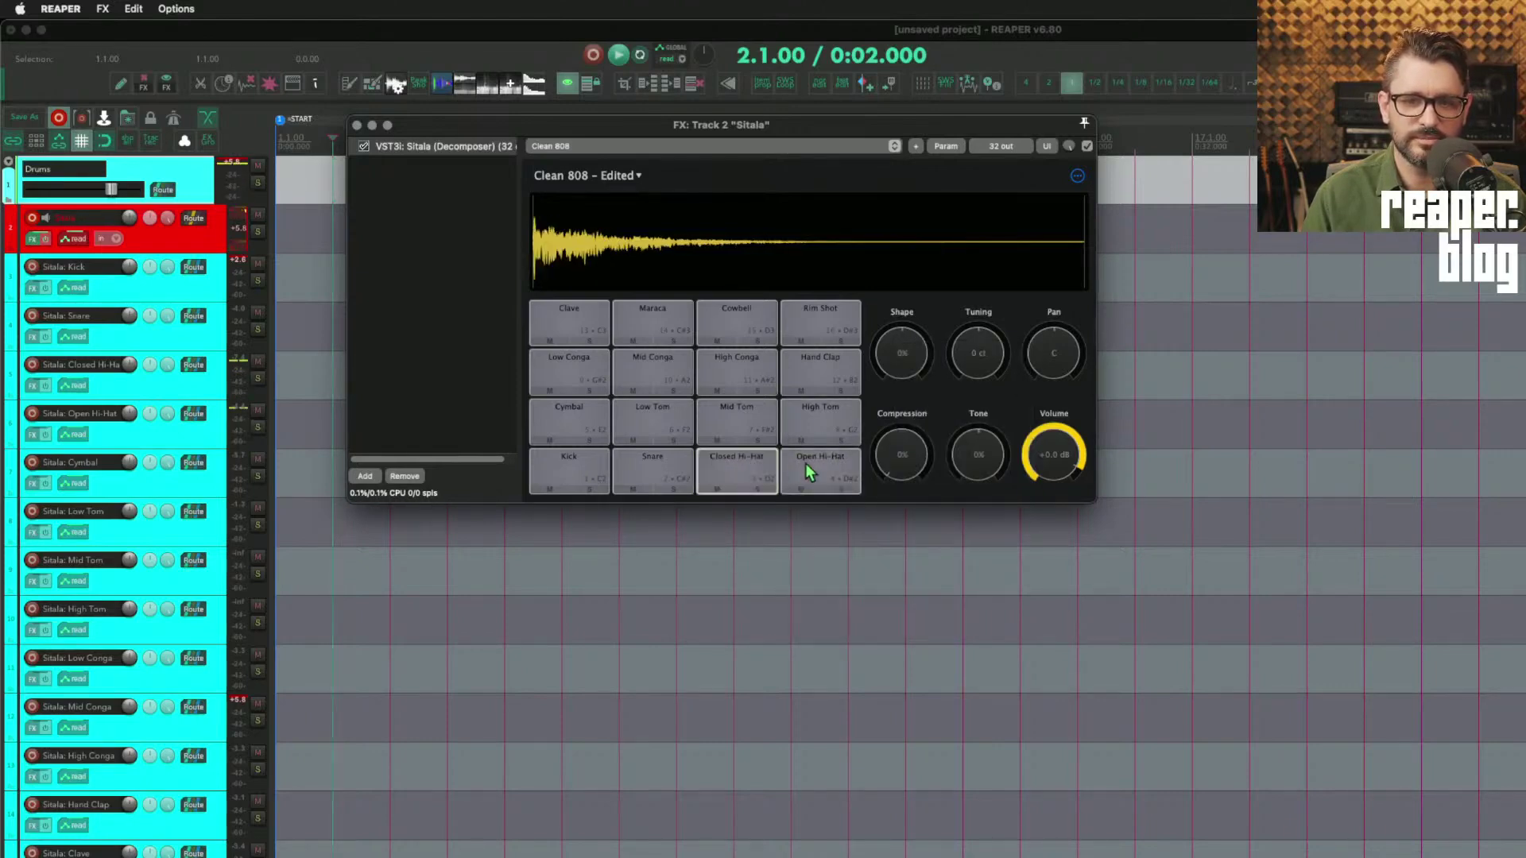
left_click(742, 463)
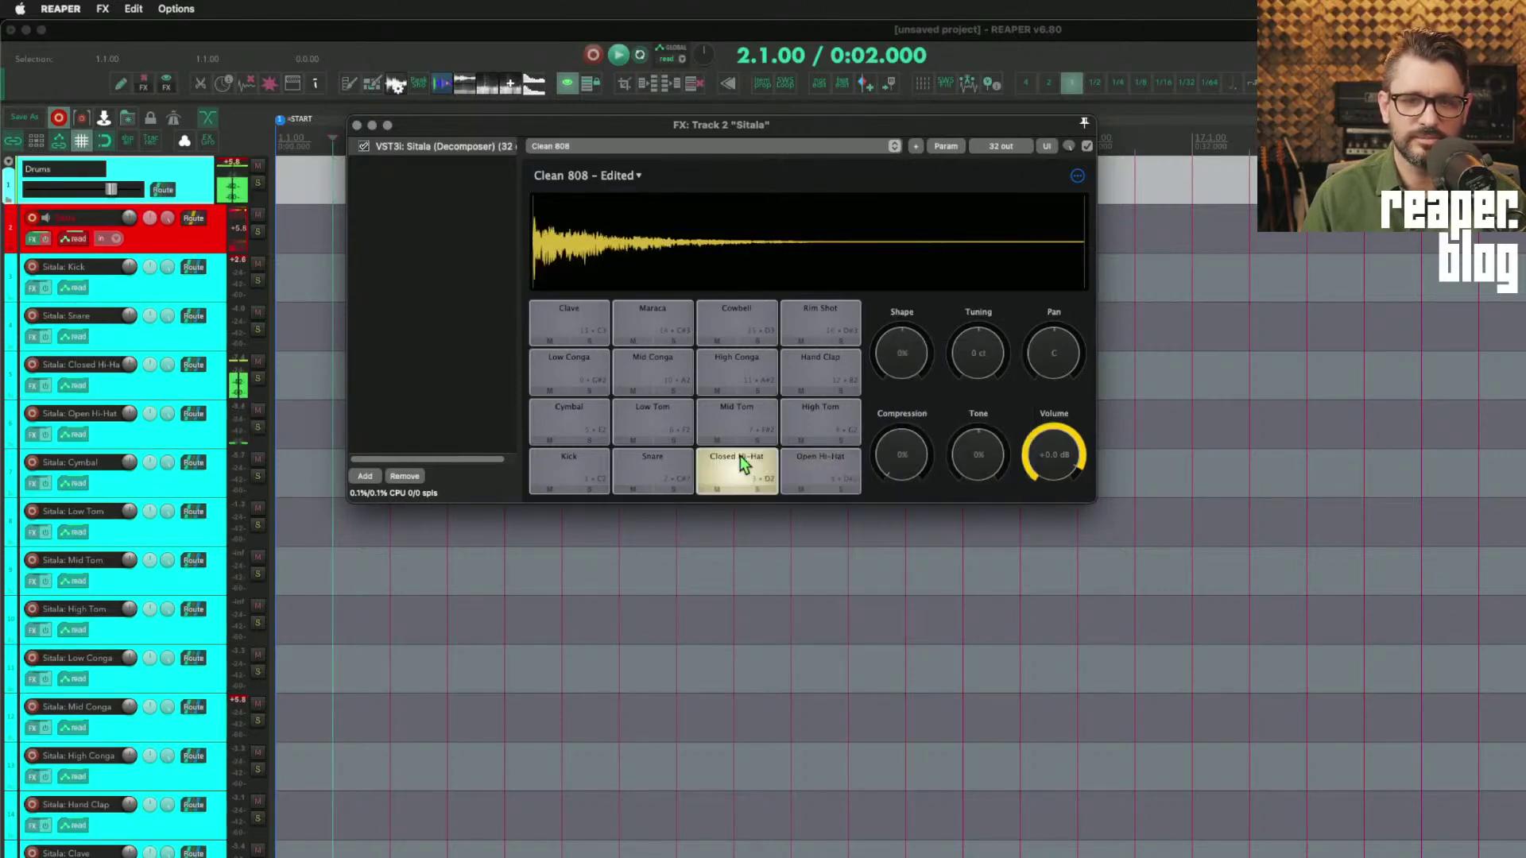
left_click(825, 467)
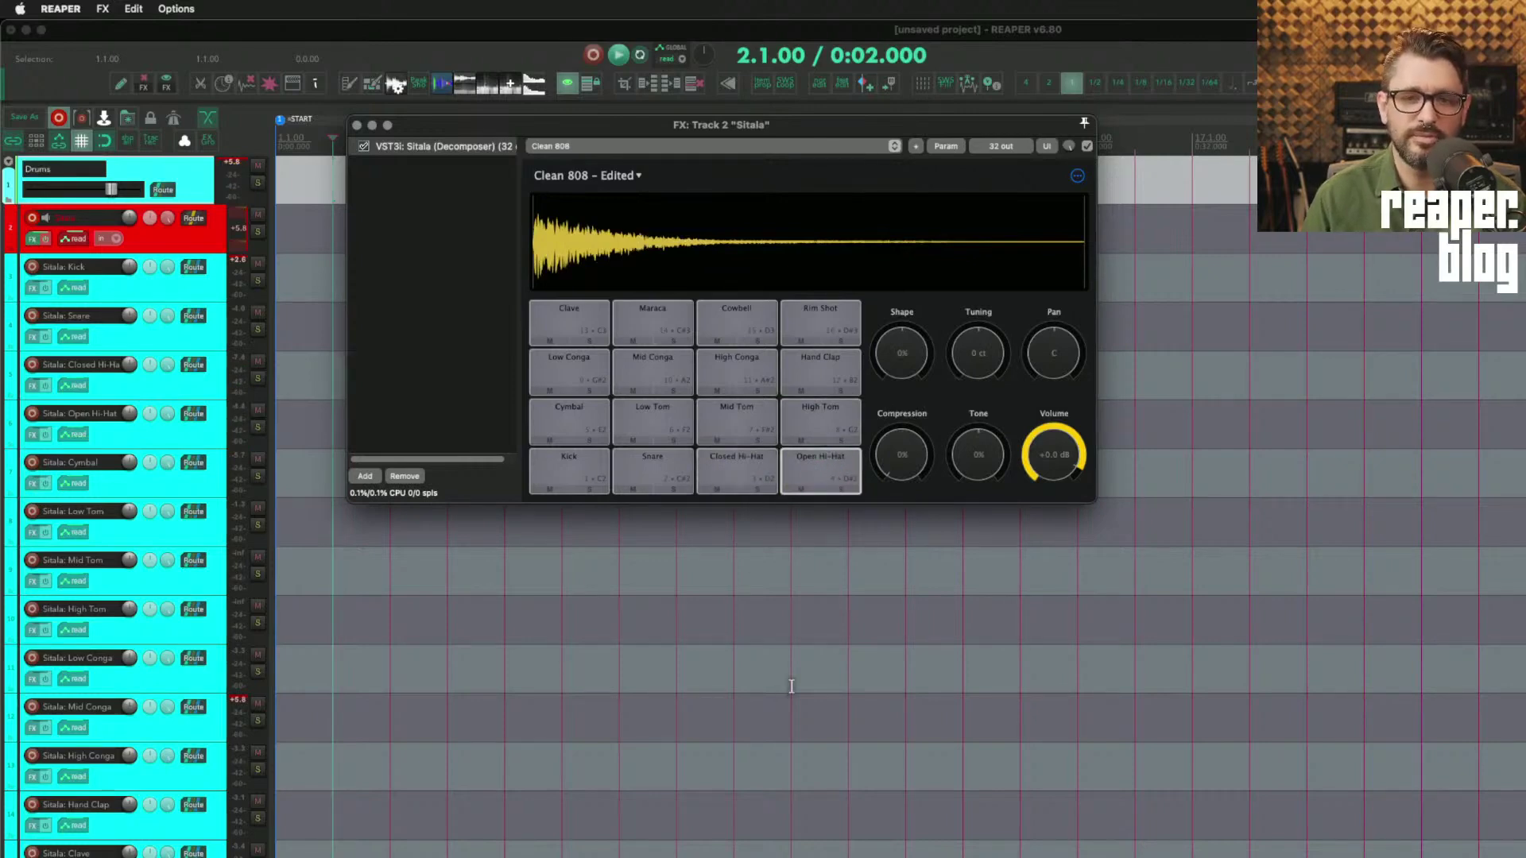
left_click(580, 467)
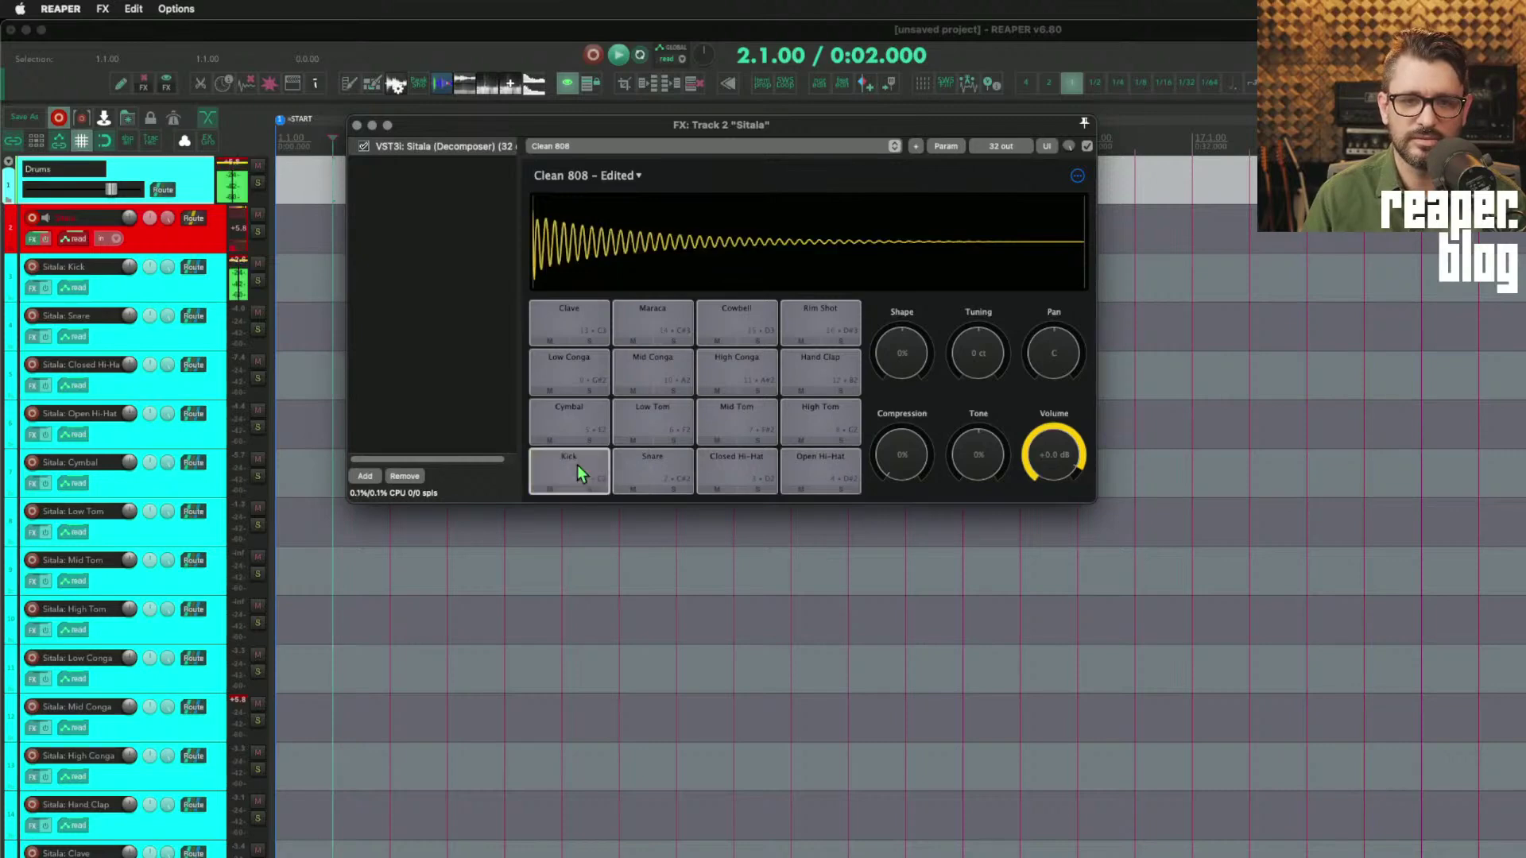
Step: Set the Kick pad to choke itself, then discard the edited kit for a new one
right_click(577, 467)
mouse_move(677, 619)
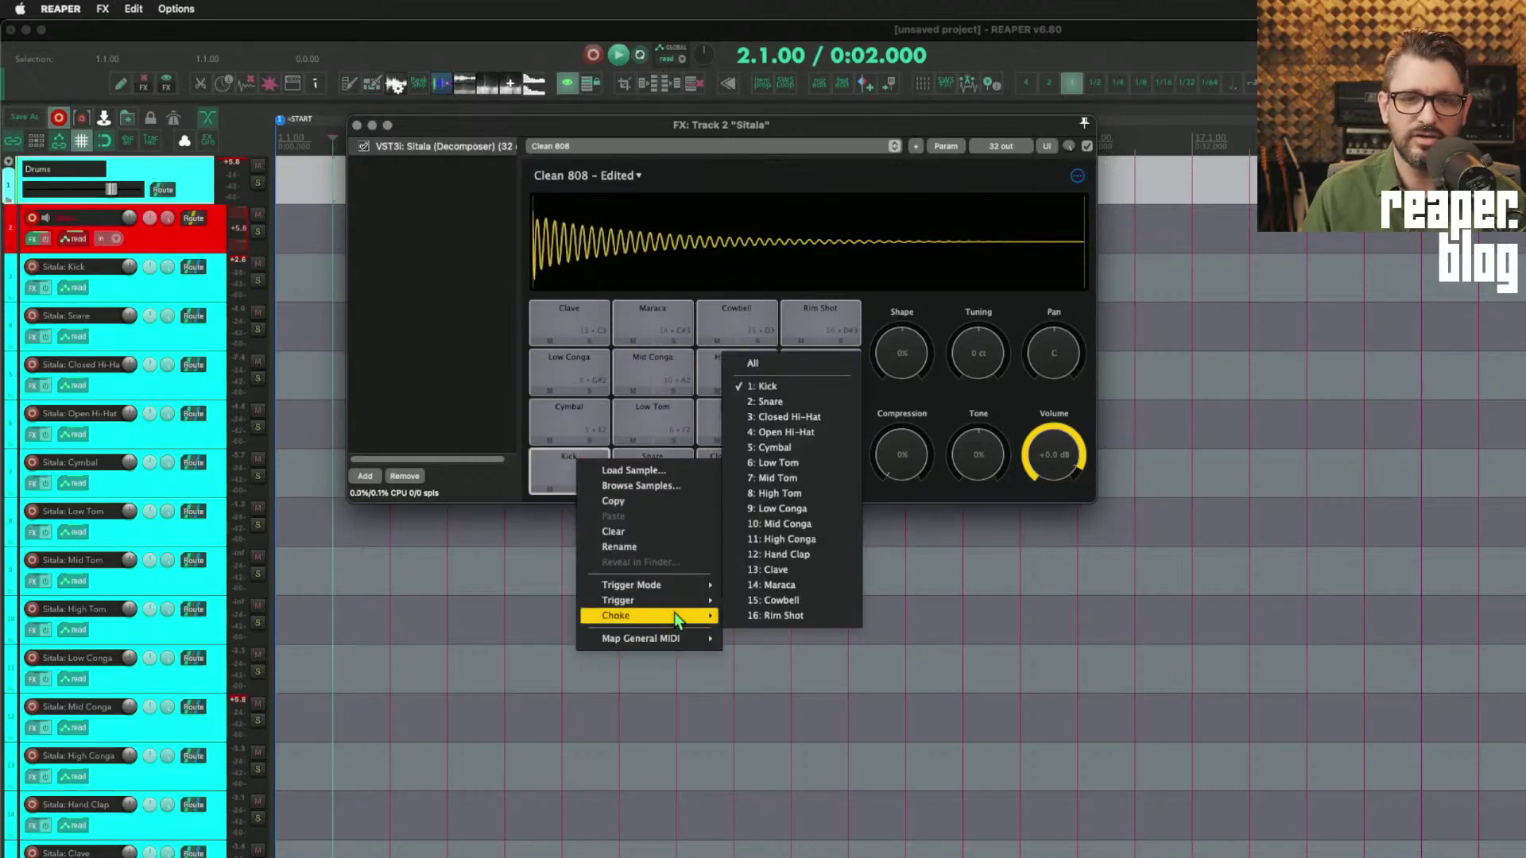
left_click(776, 384)
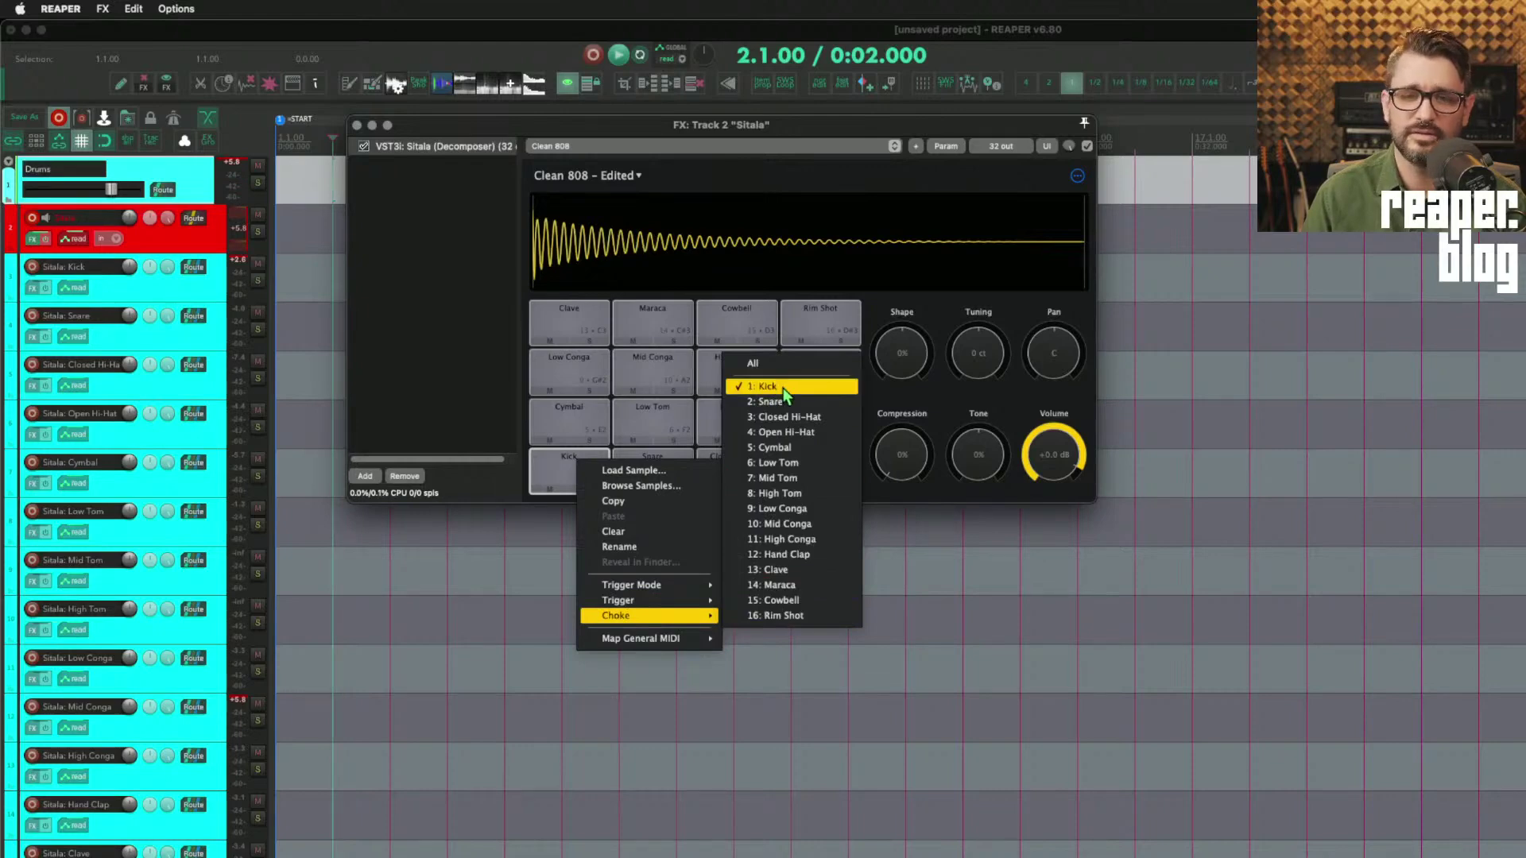
left_click(574, 465)
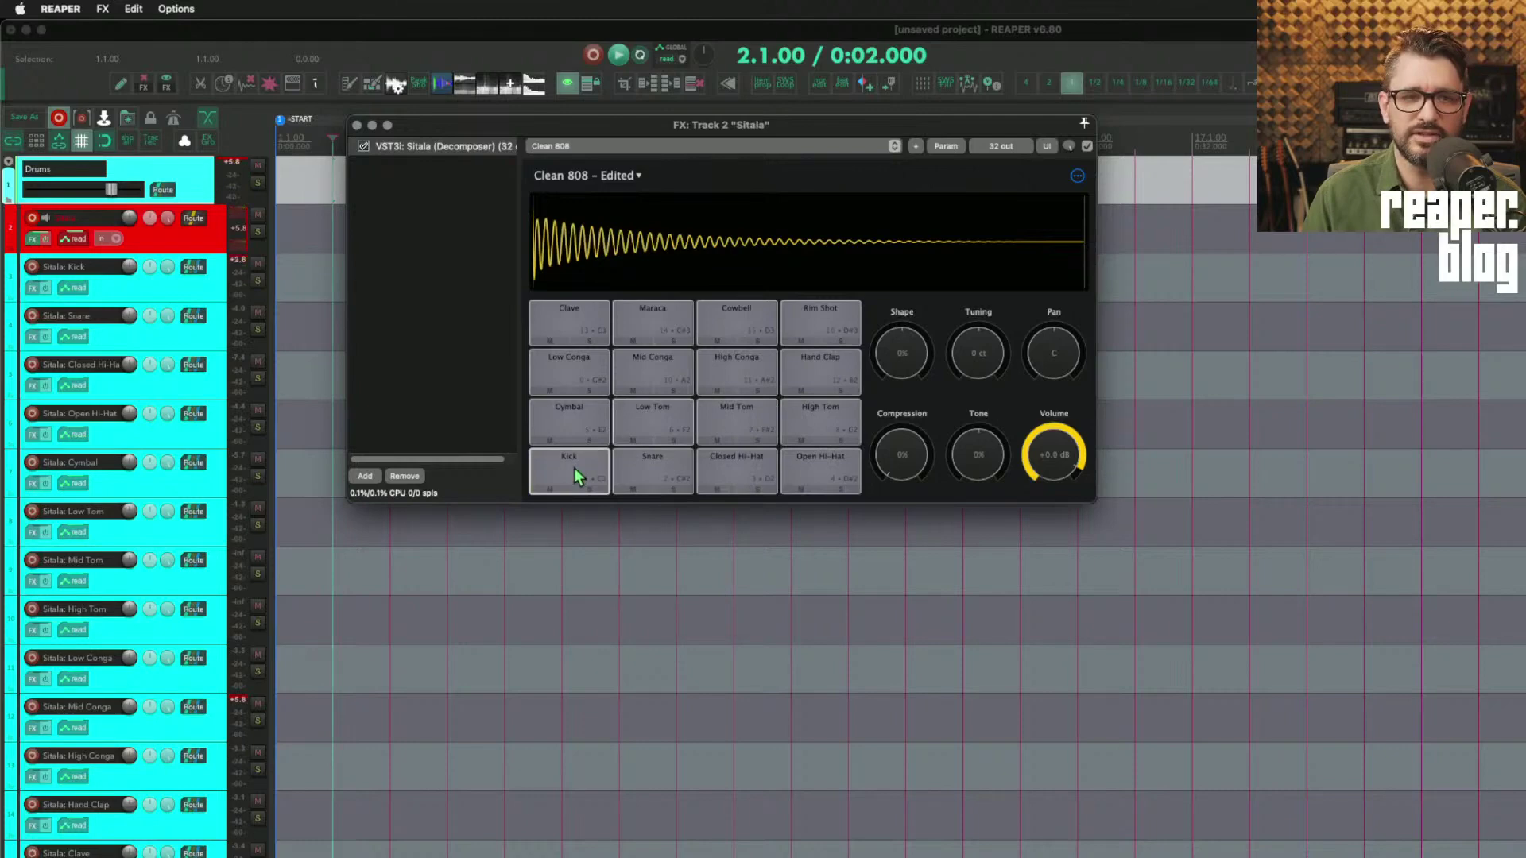
right_click(576, 467)
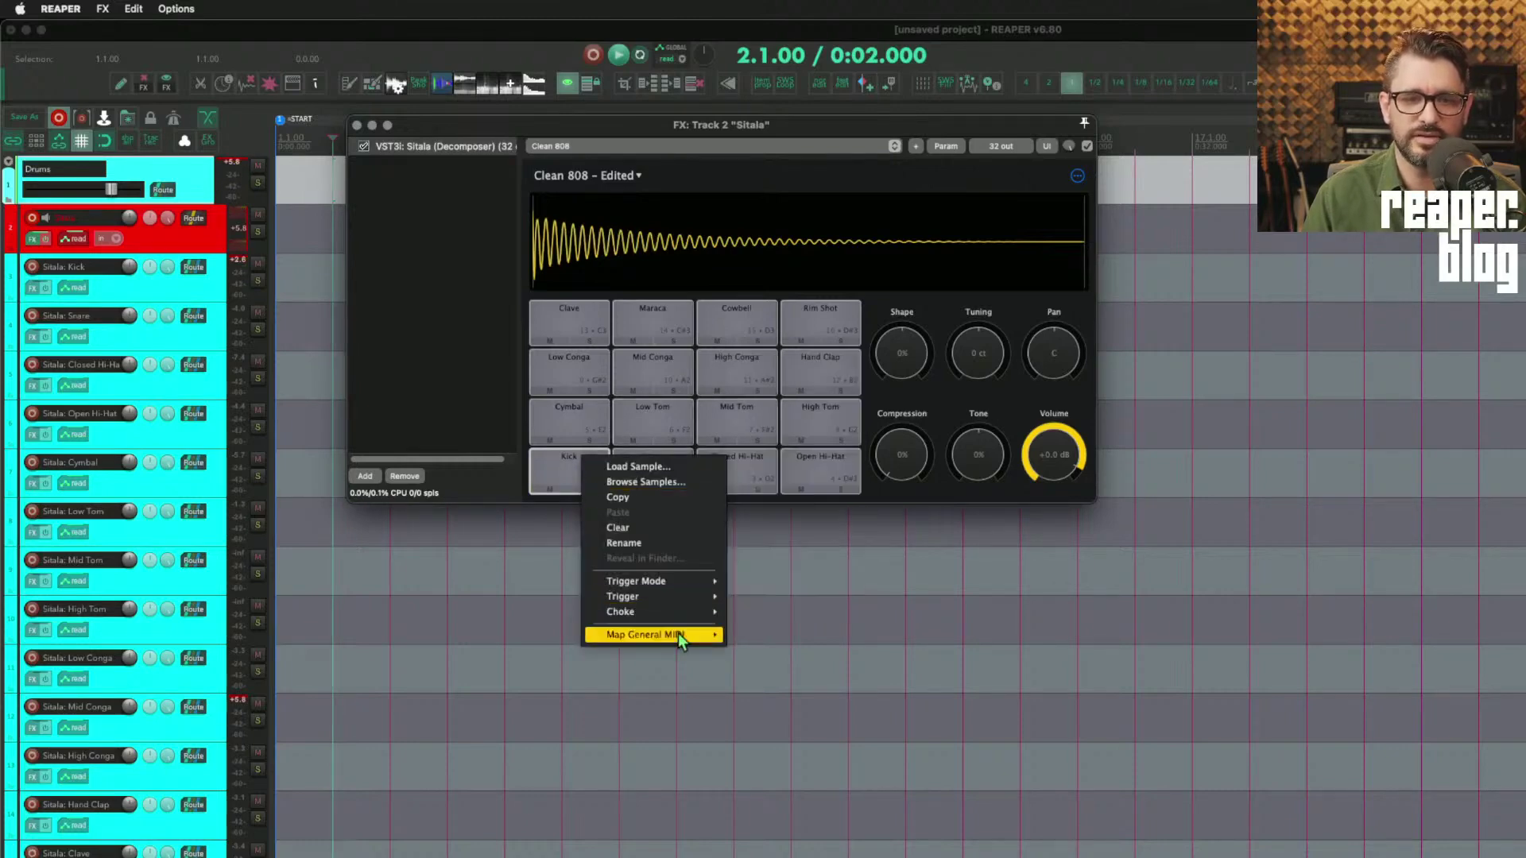
mouse_move(687, 617)
left_click(809, 387)
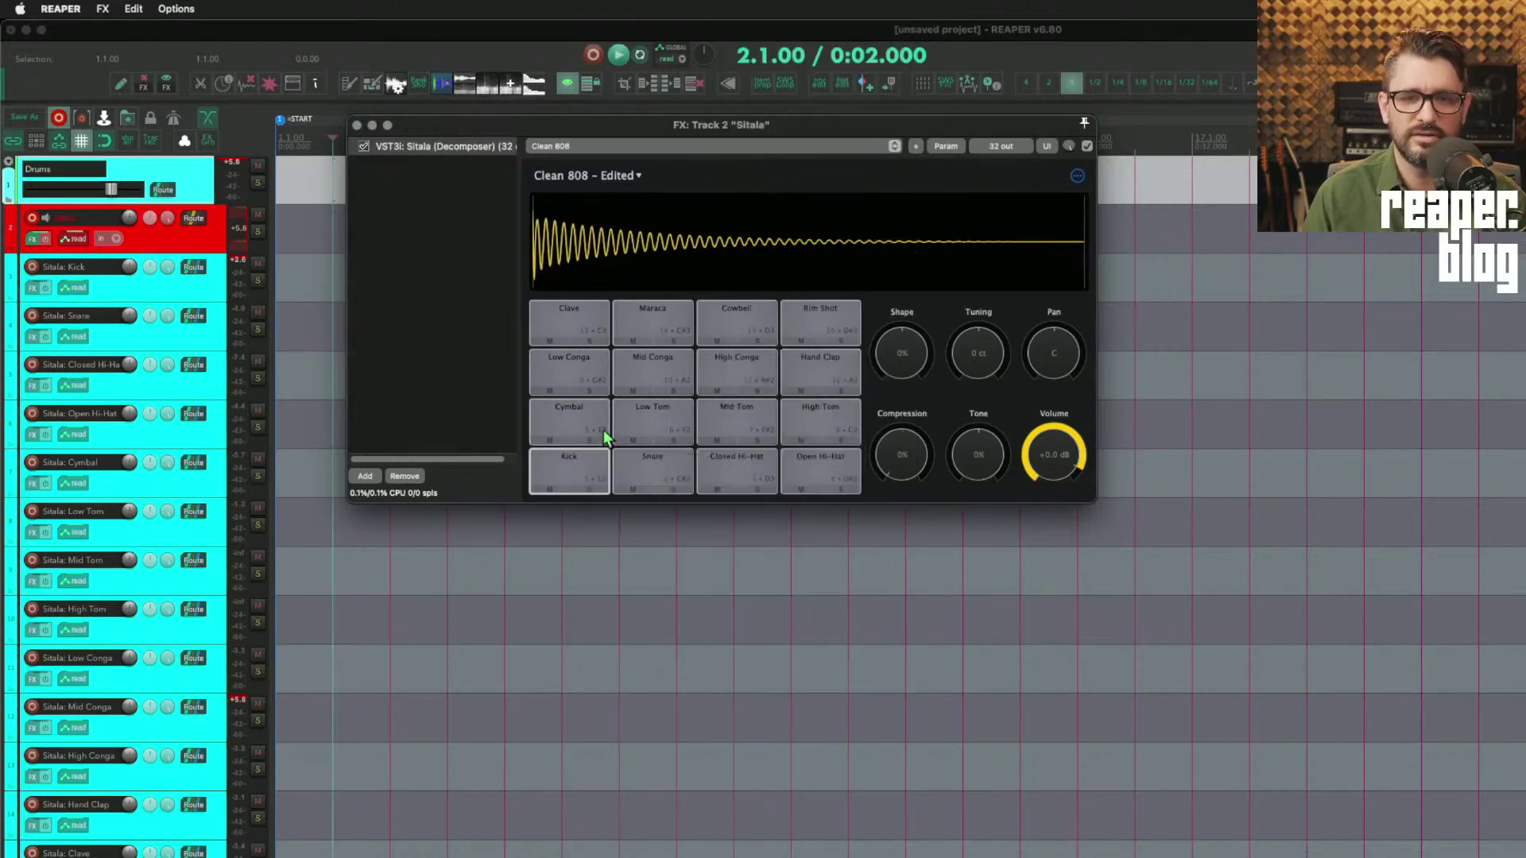
left_click(580, 463)
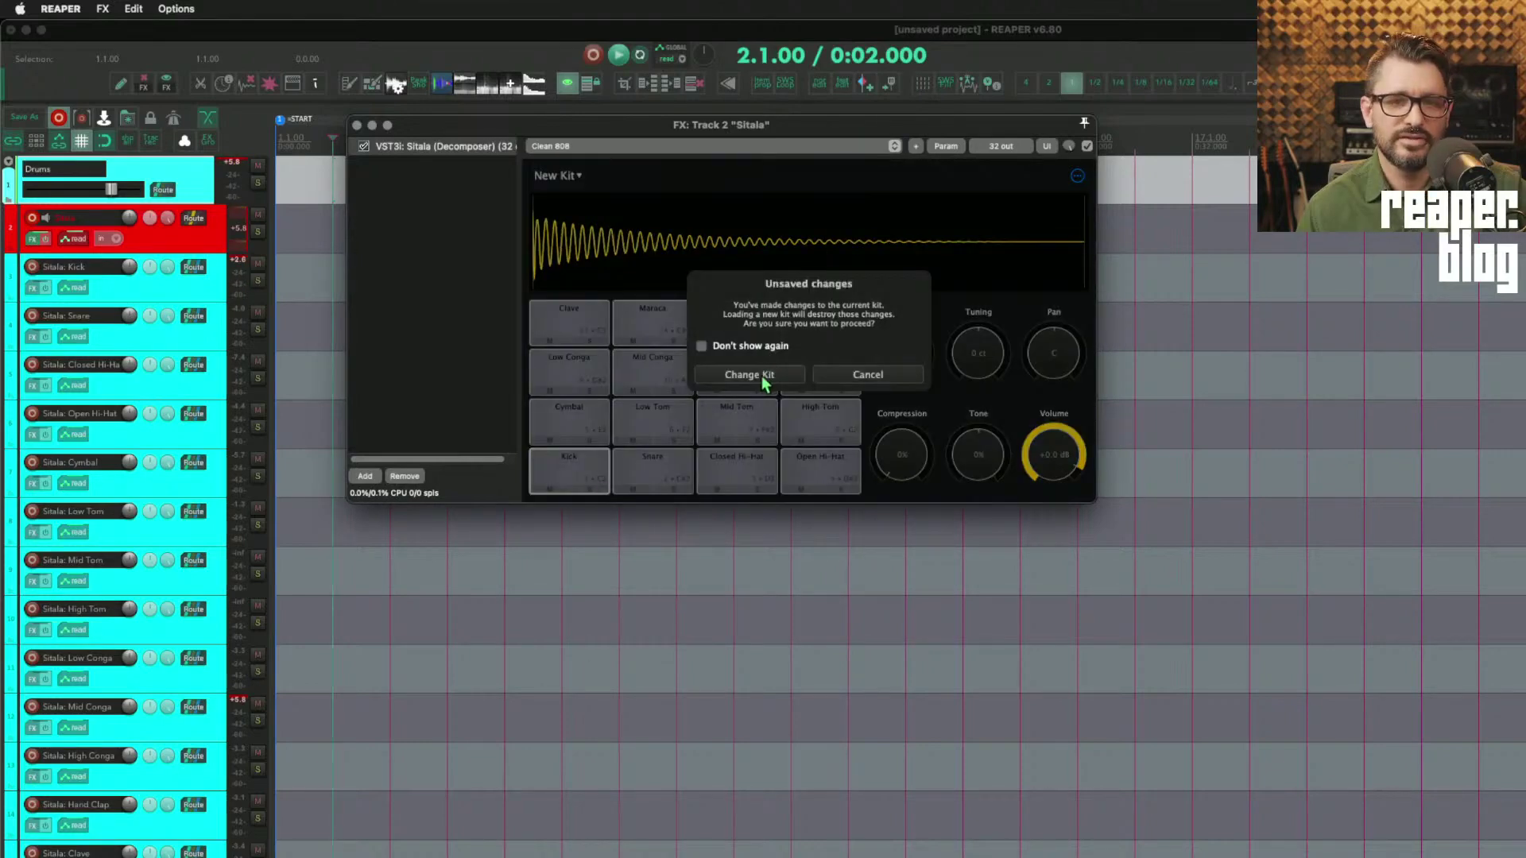
left_click(763, 382)
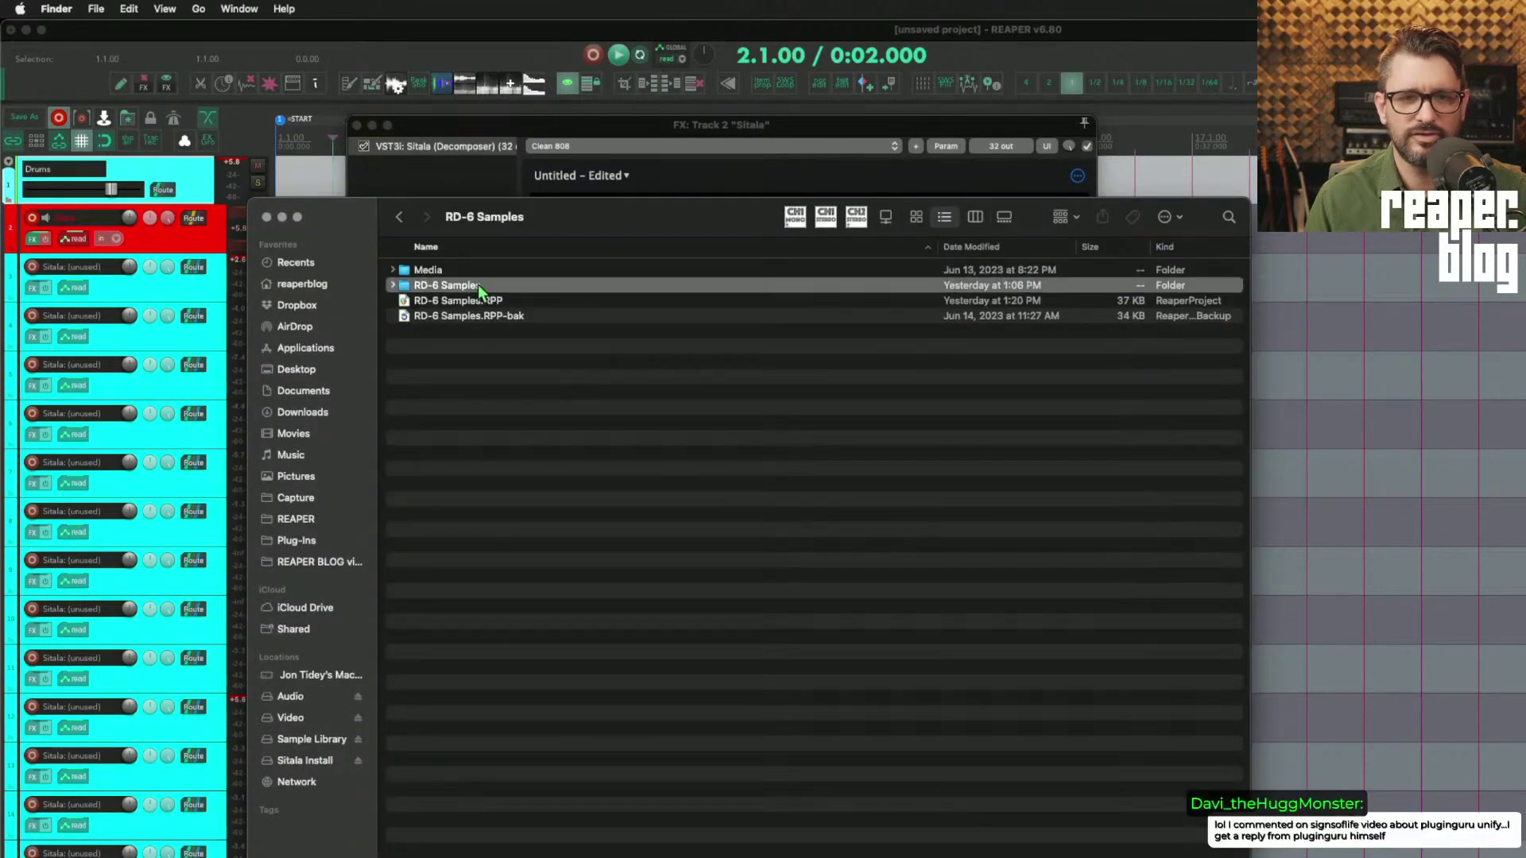
Step: Open RD-6 Samples, move Finder aside, and preview CH-B, BD-A, BD-B and BD-C wav files
double_click(479, 285)
left_click_drag(550, 234, 880, 155)
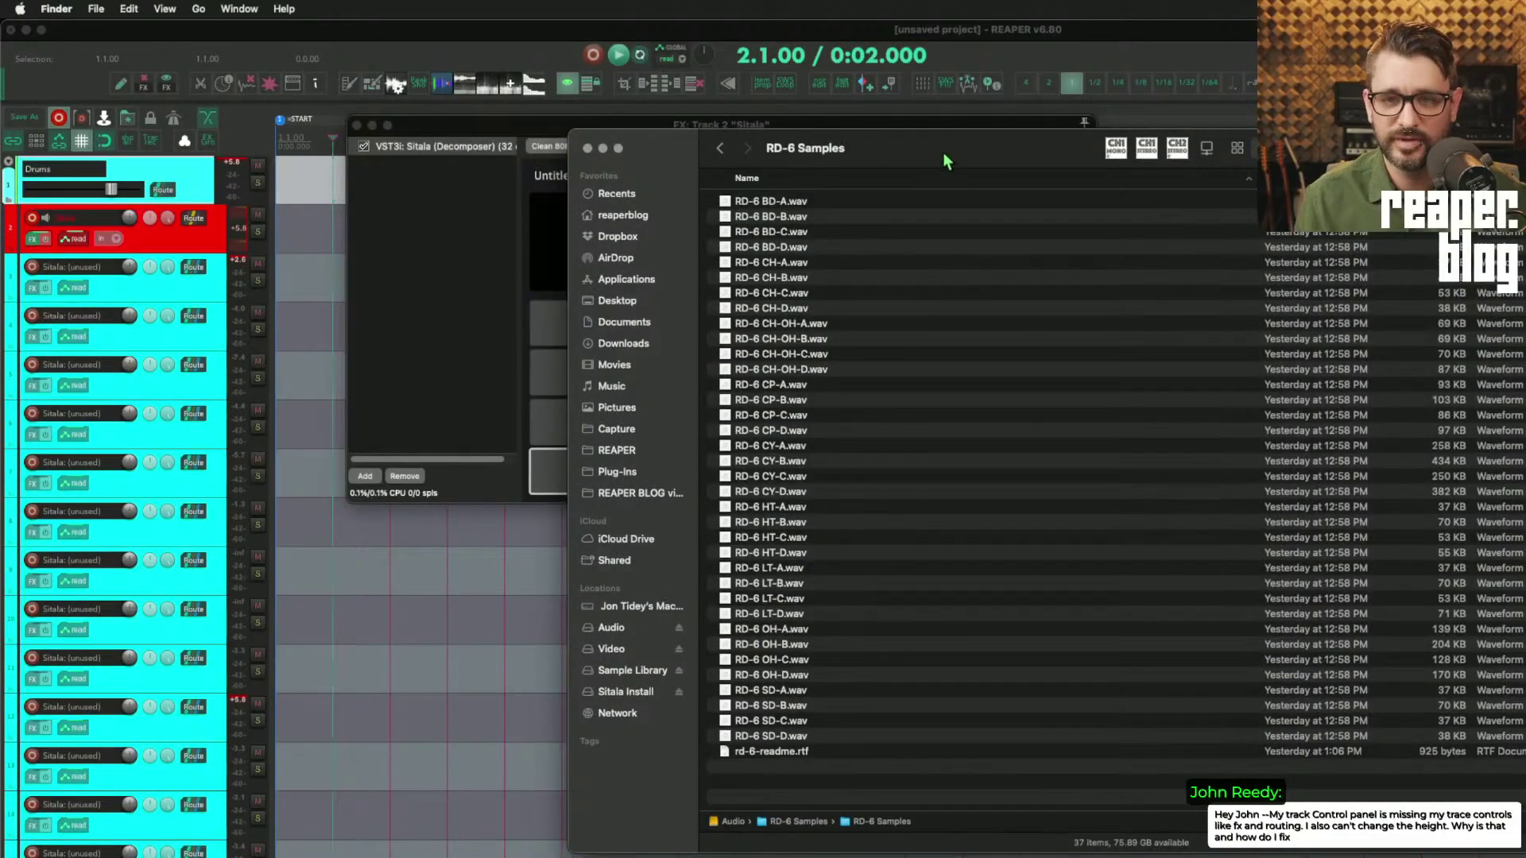
key("Down")
key("Down")
key("Down")
key("Up")
key("Up")
key("Down")
key("Down")
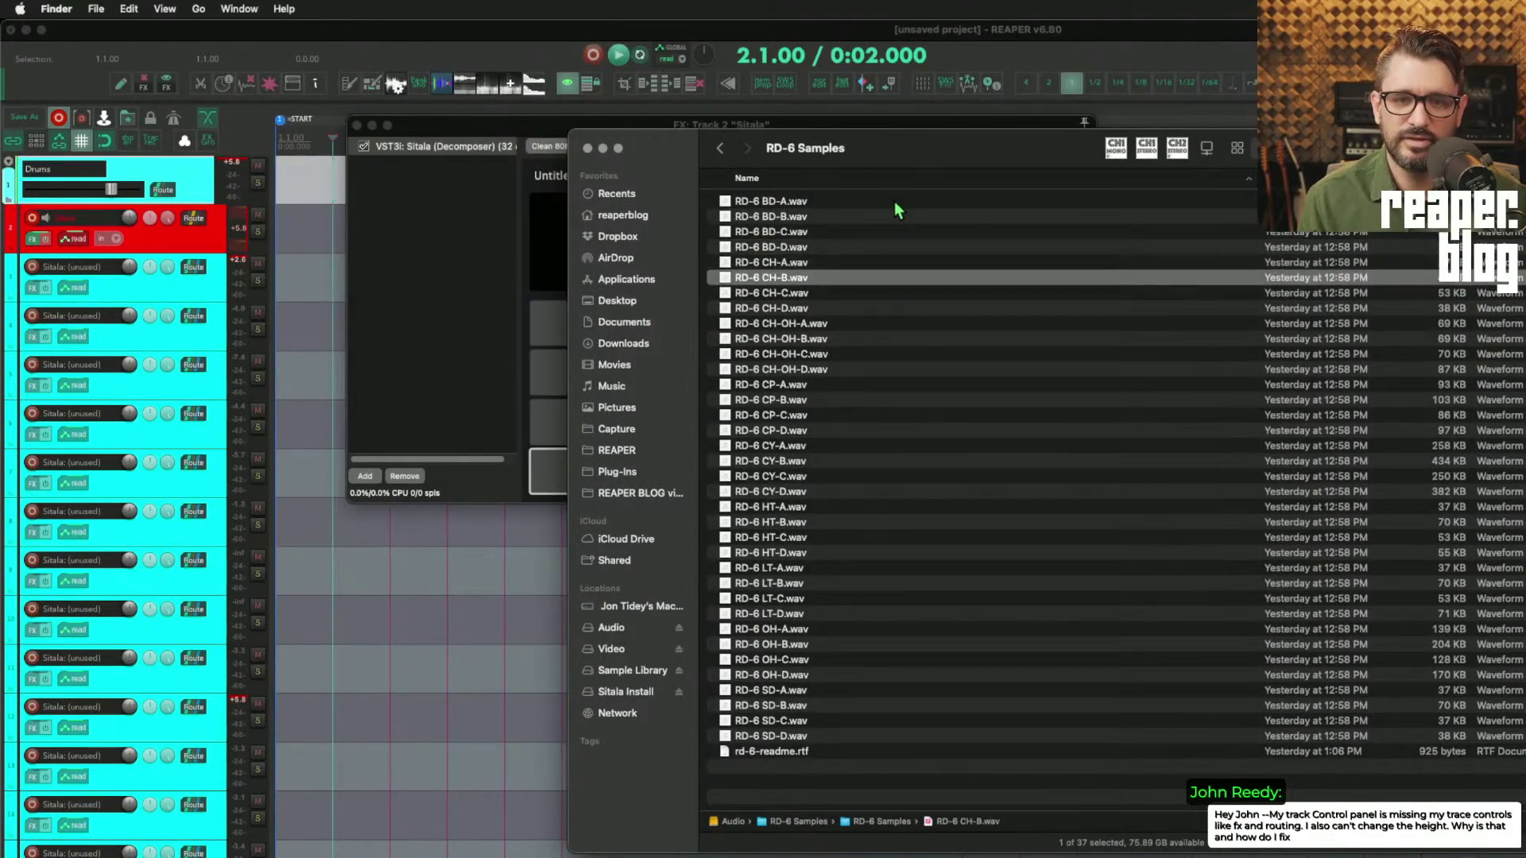
key("Down")
key("Down")
key("Down")
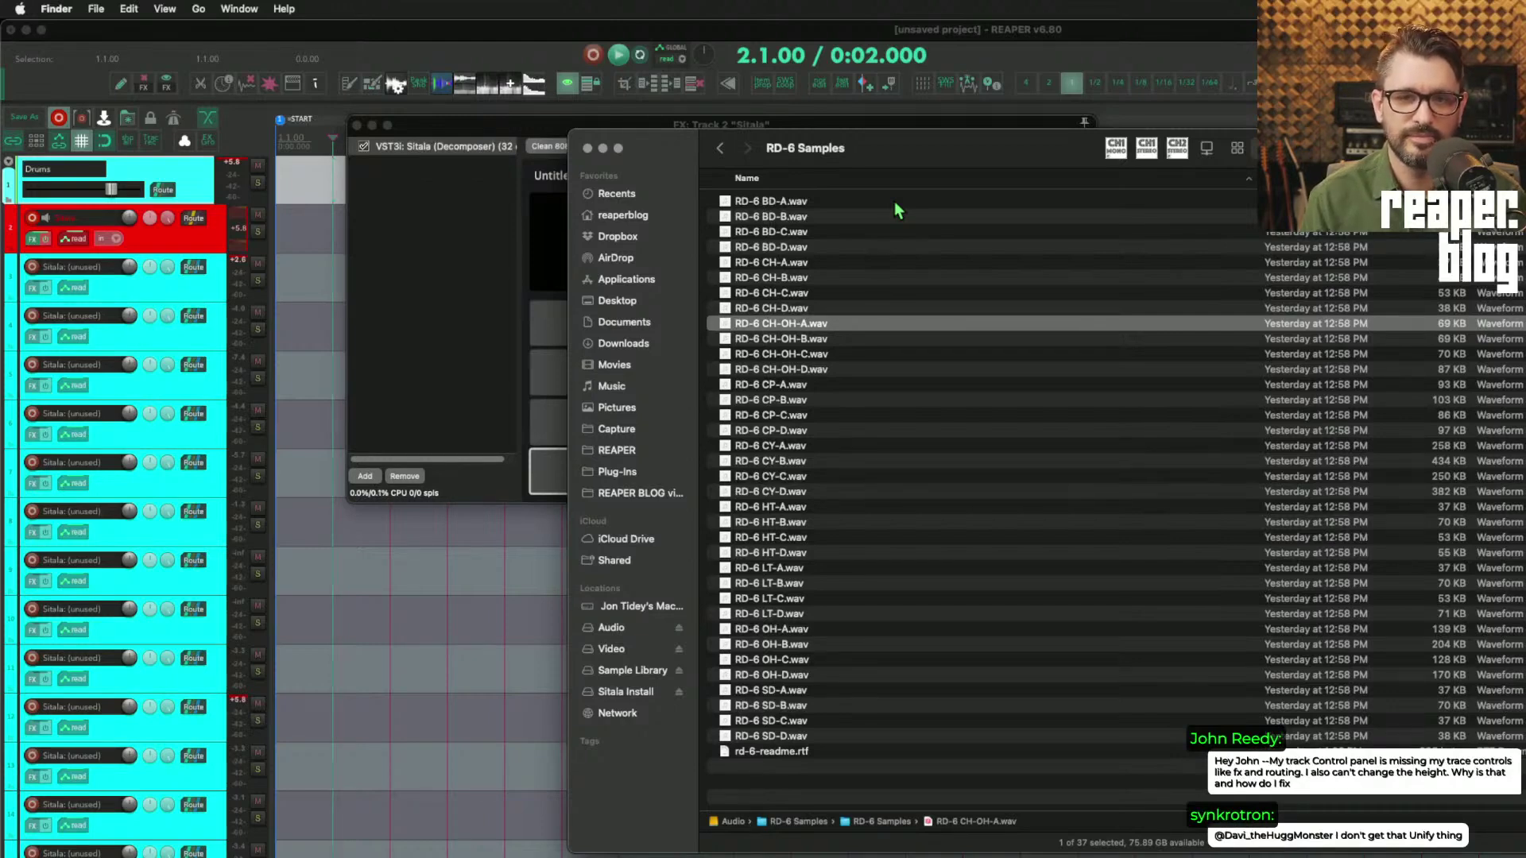
left_click(886, 200)
key("Down")
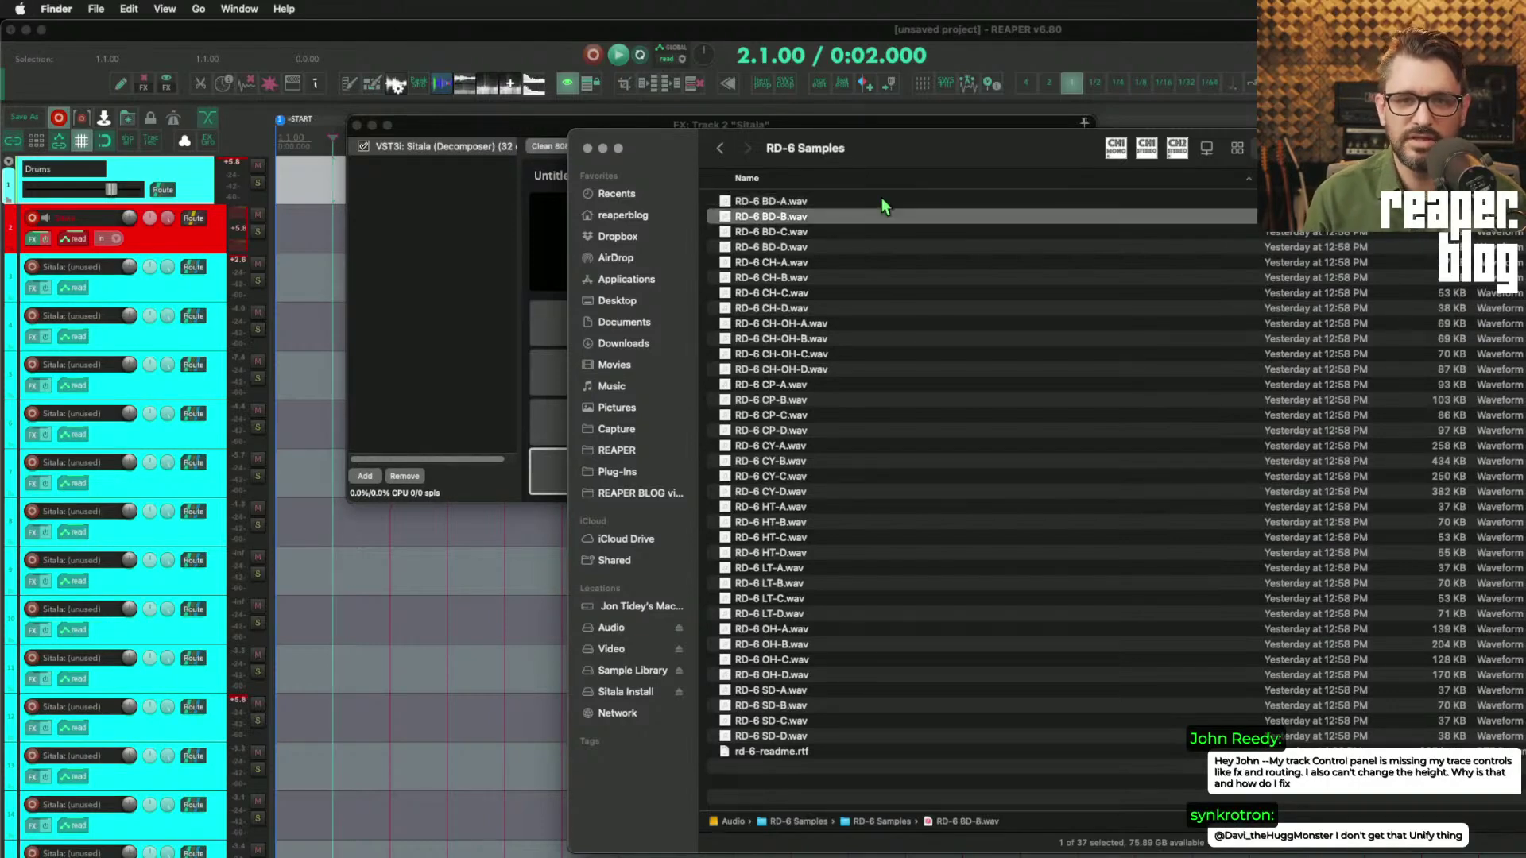
key("Down")
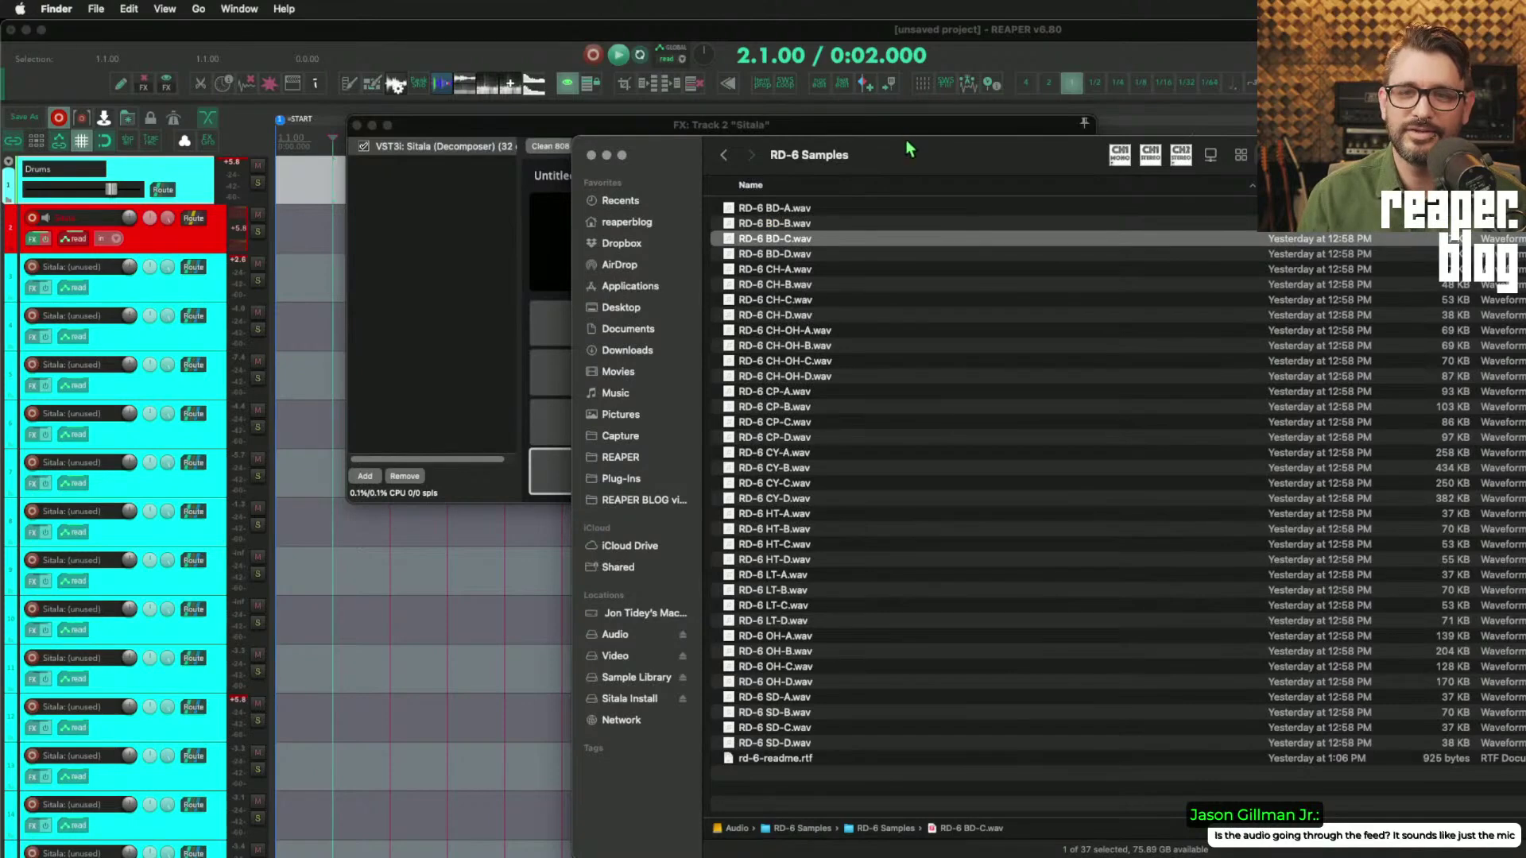
Step: Place the Sitala window up-left and the samples window beside it
left_click_drag(918, 151, 1227, 139)
left_click_drag(705, 127, 453, 113)
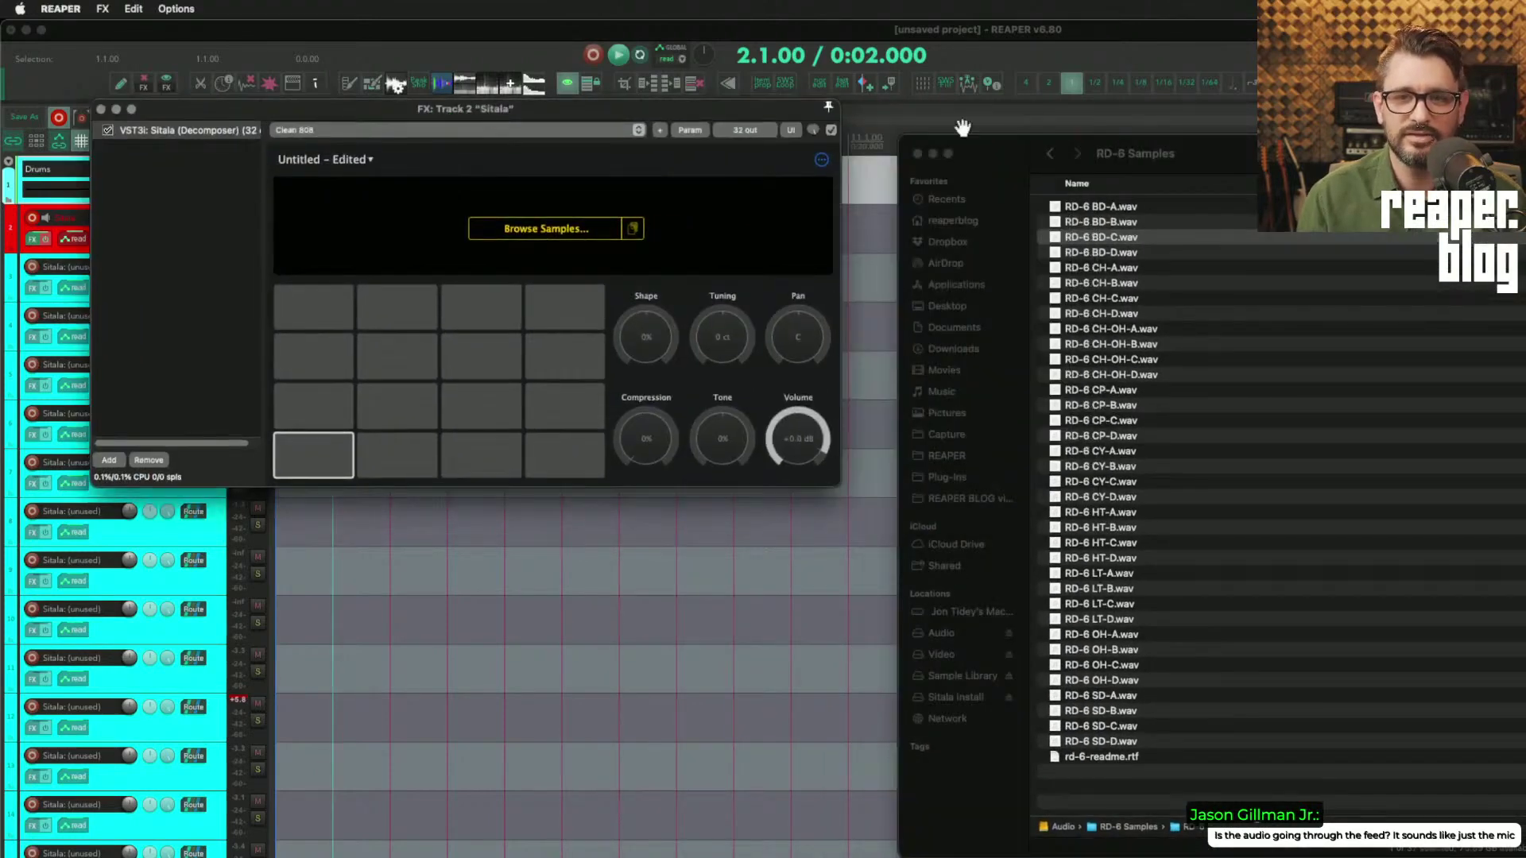
left_click_drag(962, 127, 1132, 113)
Step: Load RD-6 BD-A, CH-A, CP-A and CY-A onto Sitala pads
left_click(1025, 164)
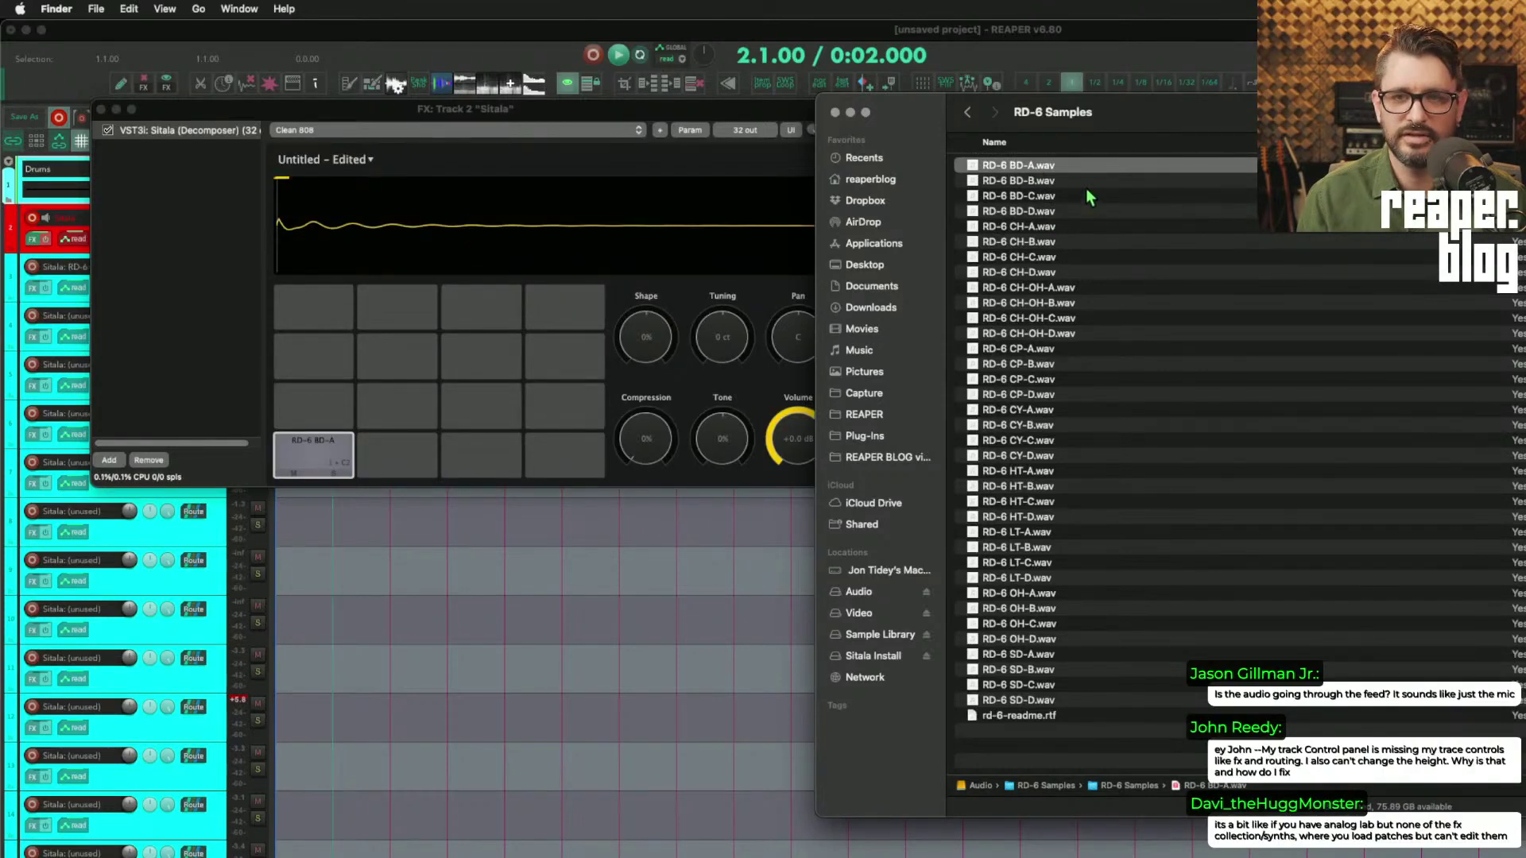
left_click(1061, 197)
left_click_drag(1055, 227, 421, 436)
left_click(1050, 349)
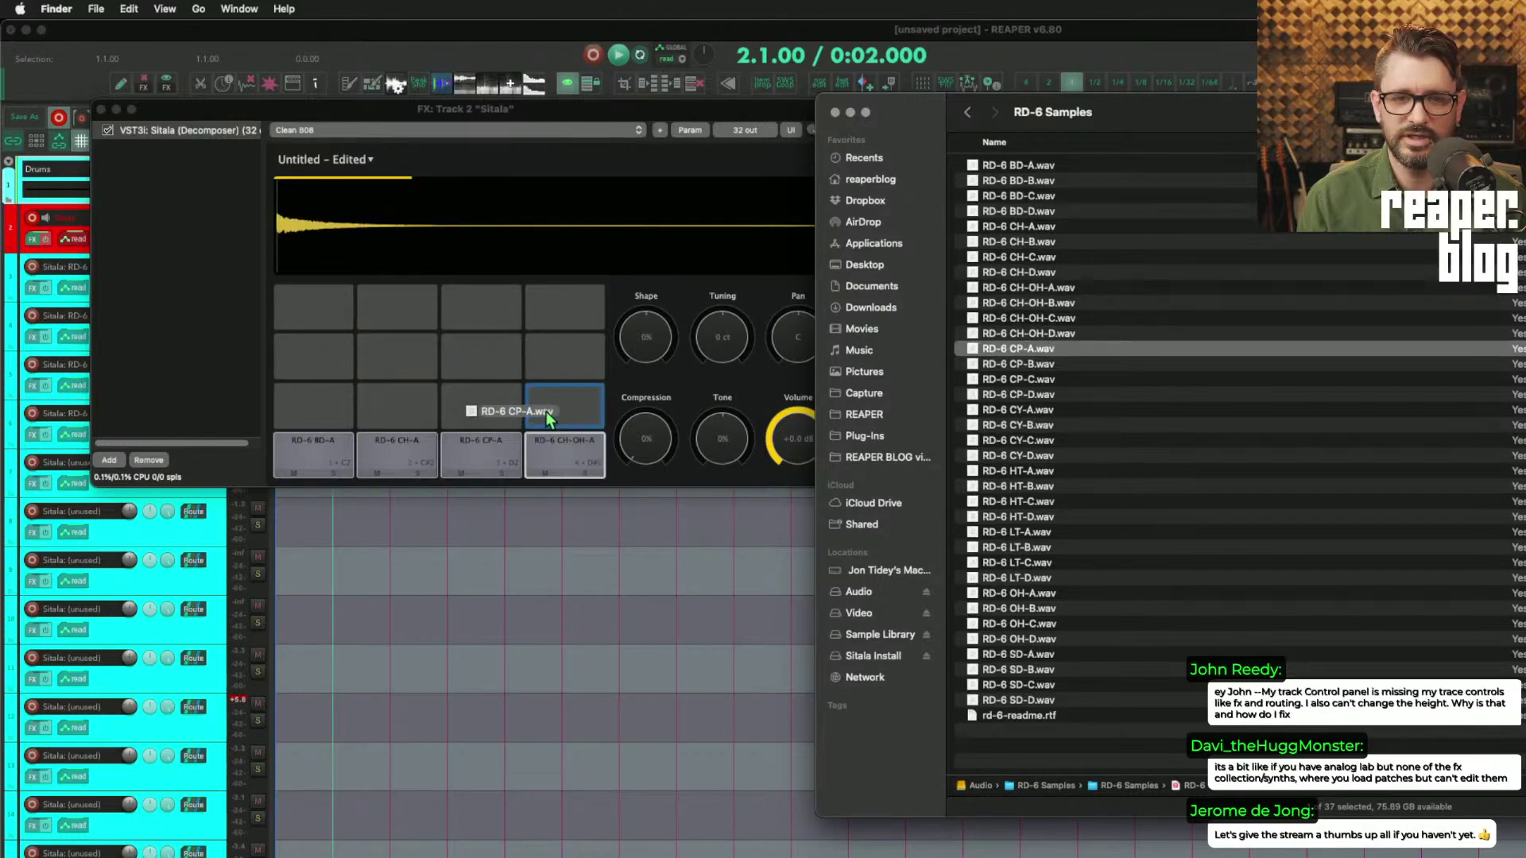
left_click_drag(549, 419, 1177, 419)
left_click_drag(1048, 410, 343, 412)
Step: Load the HT-A, LT-A, OH-A and SD-A samples, then audition the CH-A pad
left_click(1041, 474)
left_click(1037, 532)
left_click(1046, 594)
left_click(1077, 655)
left_click_drag(1077, 655, 347, 359)
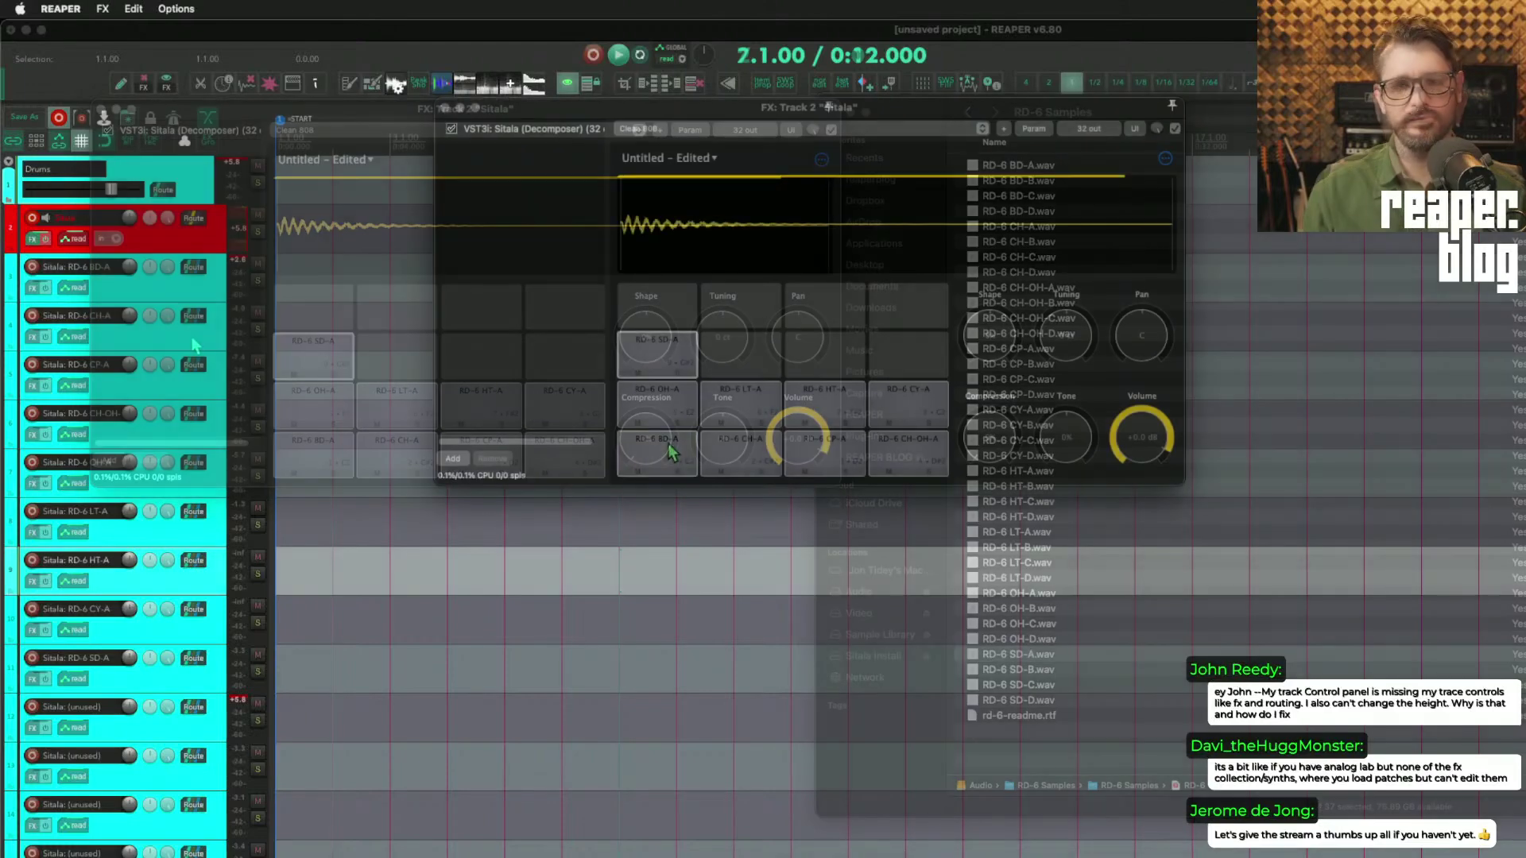
left_click(779, 461)
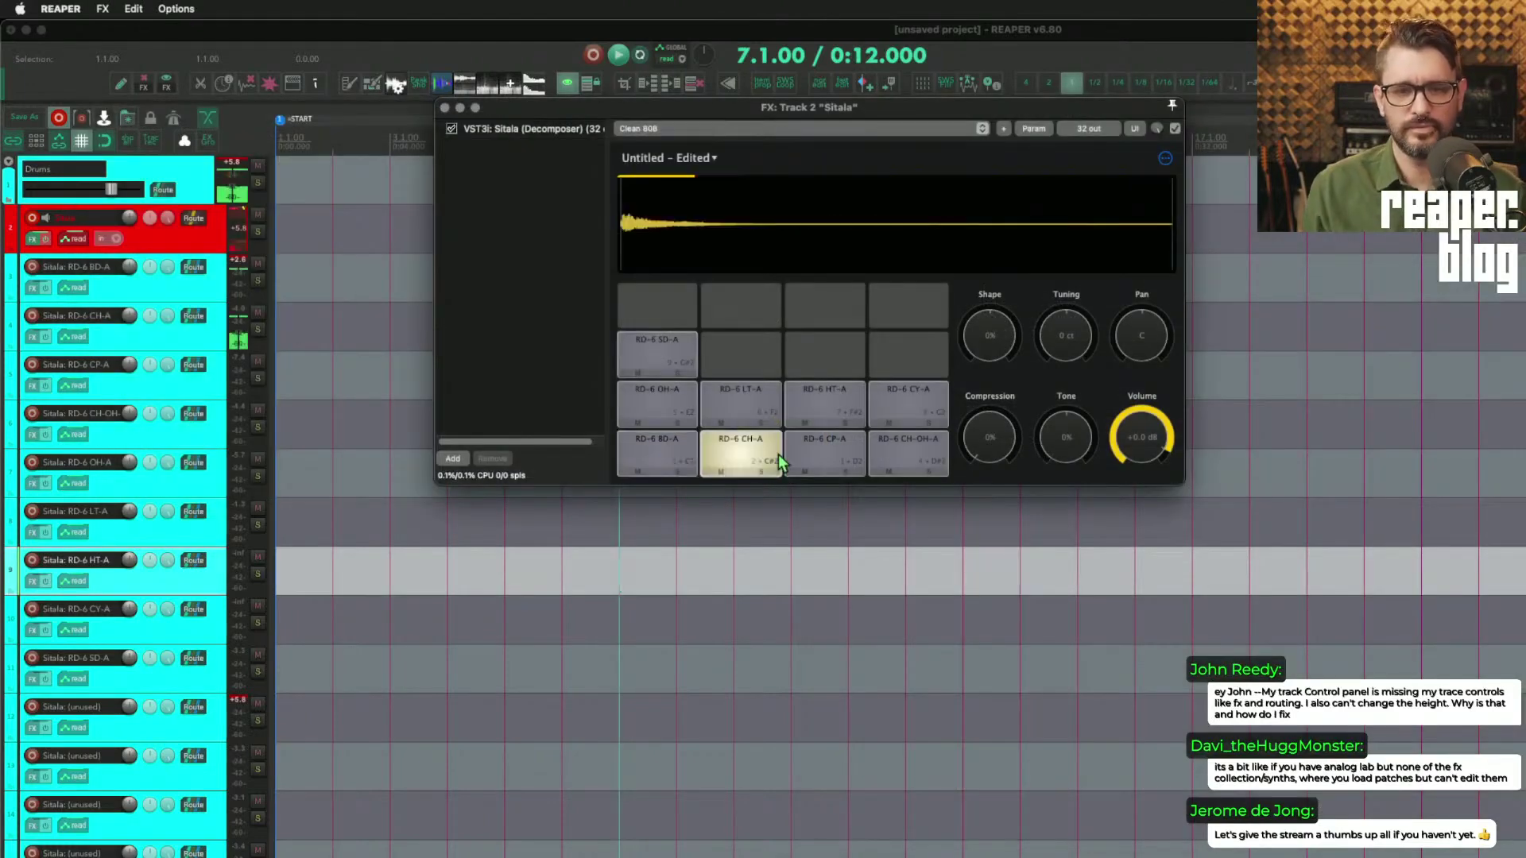
Step: Audition the loaded RD-6 pads: CP-A, CH-OH-A, OH-A, LT-A, HT-A, CY-A, SD-A
left_click(827, 459)
left_click(903, 437)
left_click(690, 404)
left_click(743, 407)
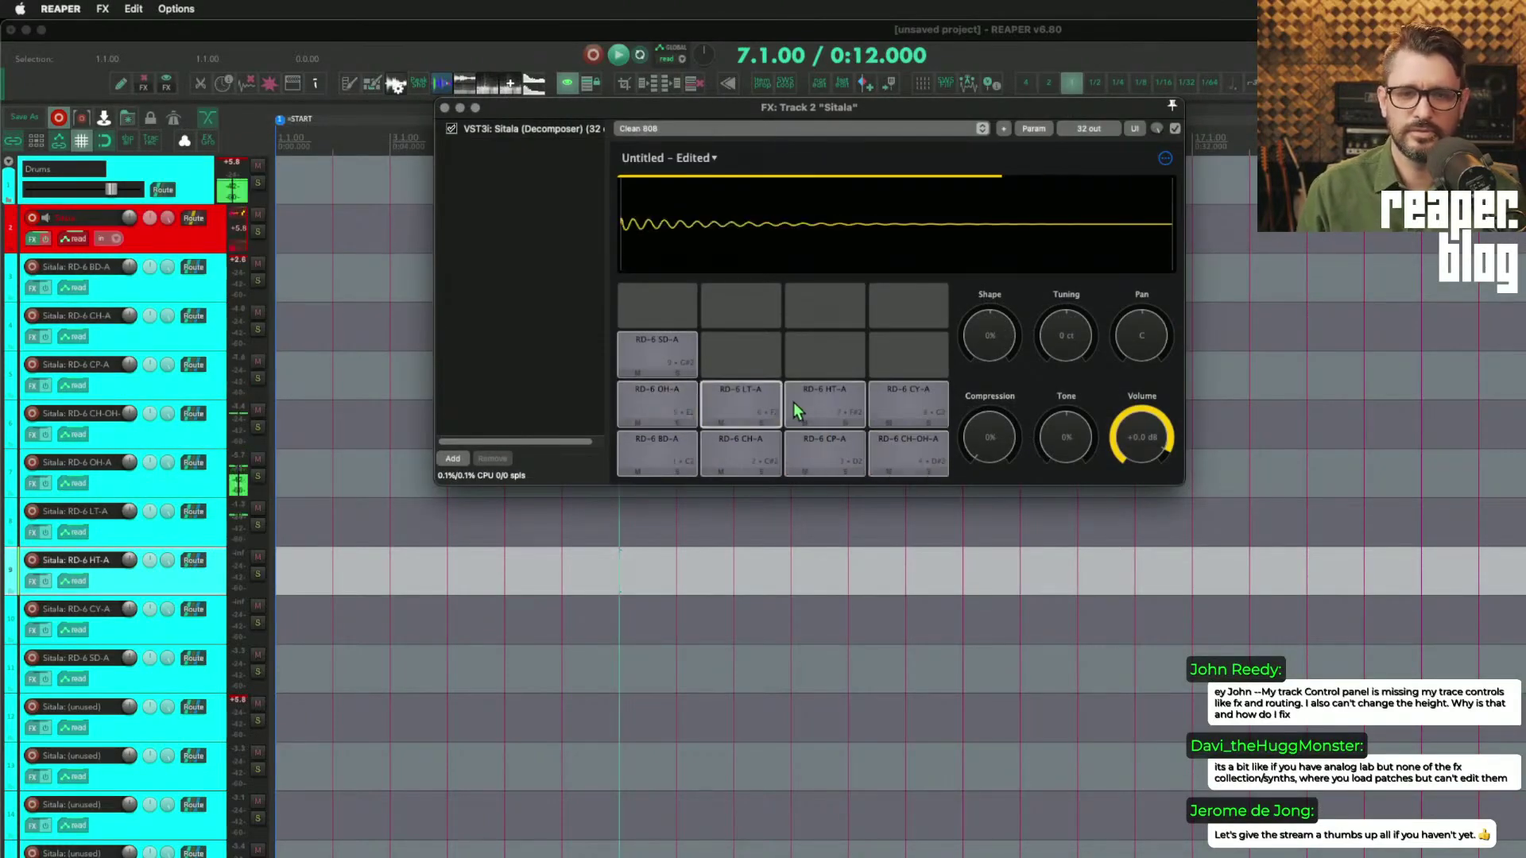
left_click(797, 411)
left_click(929, 399)
left_click(674, 353)
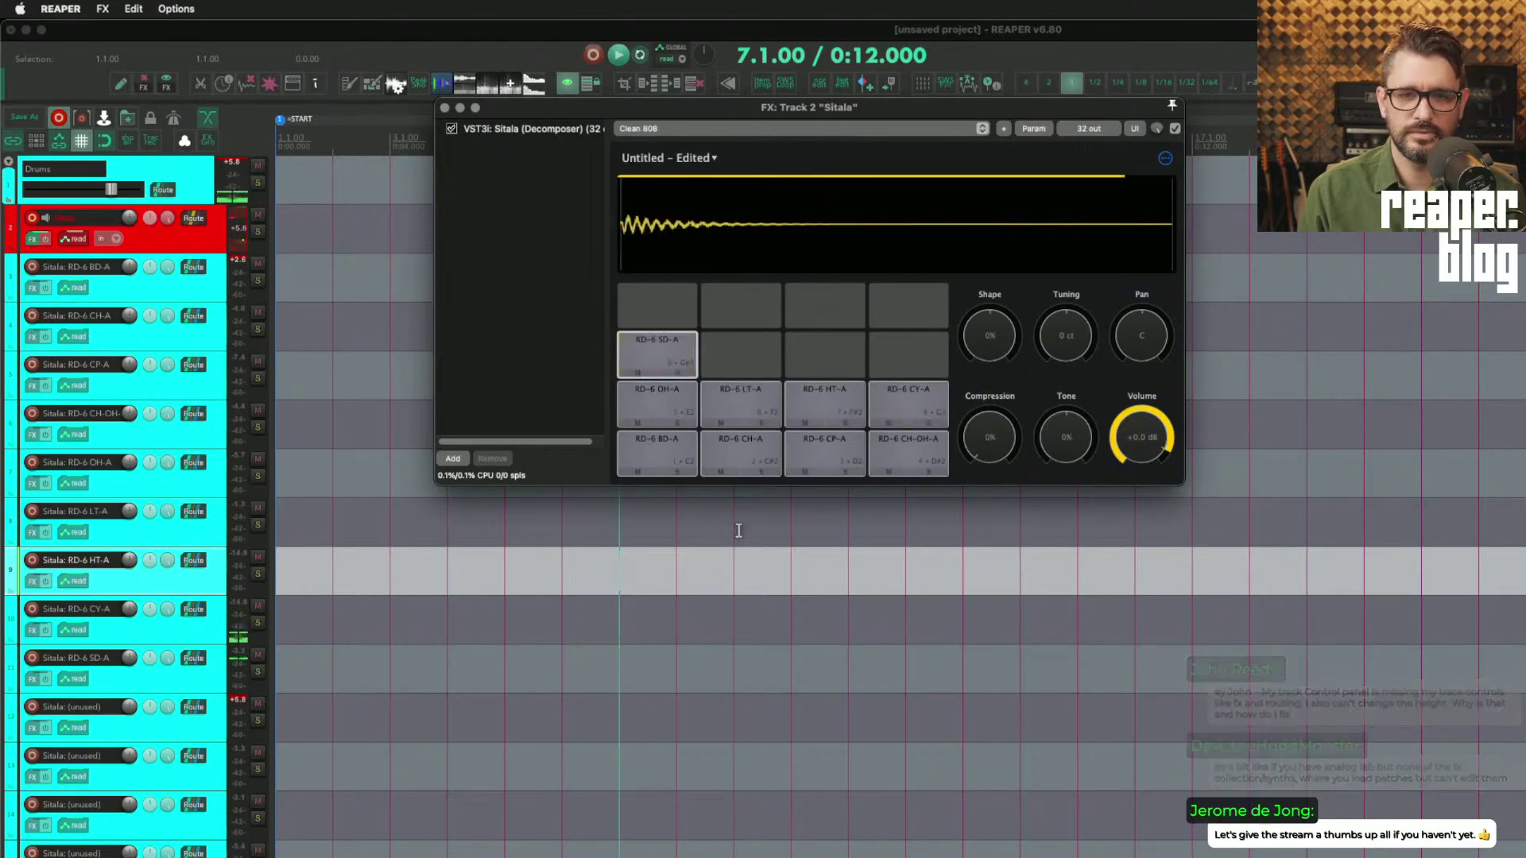
left_click(824, 453)
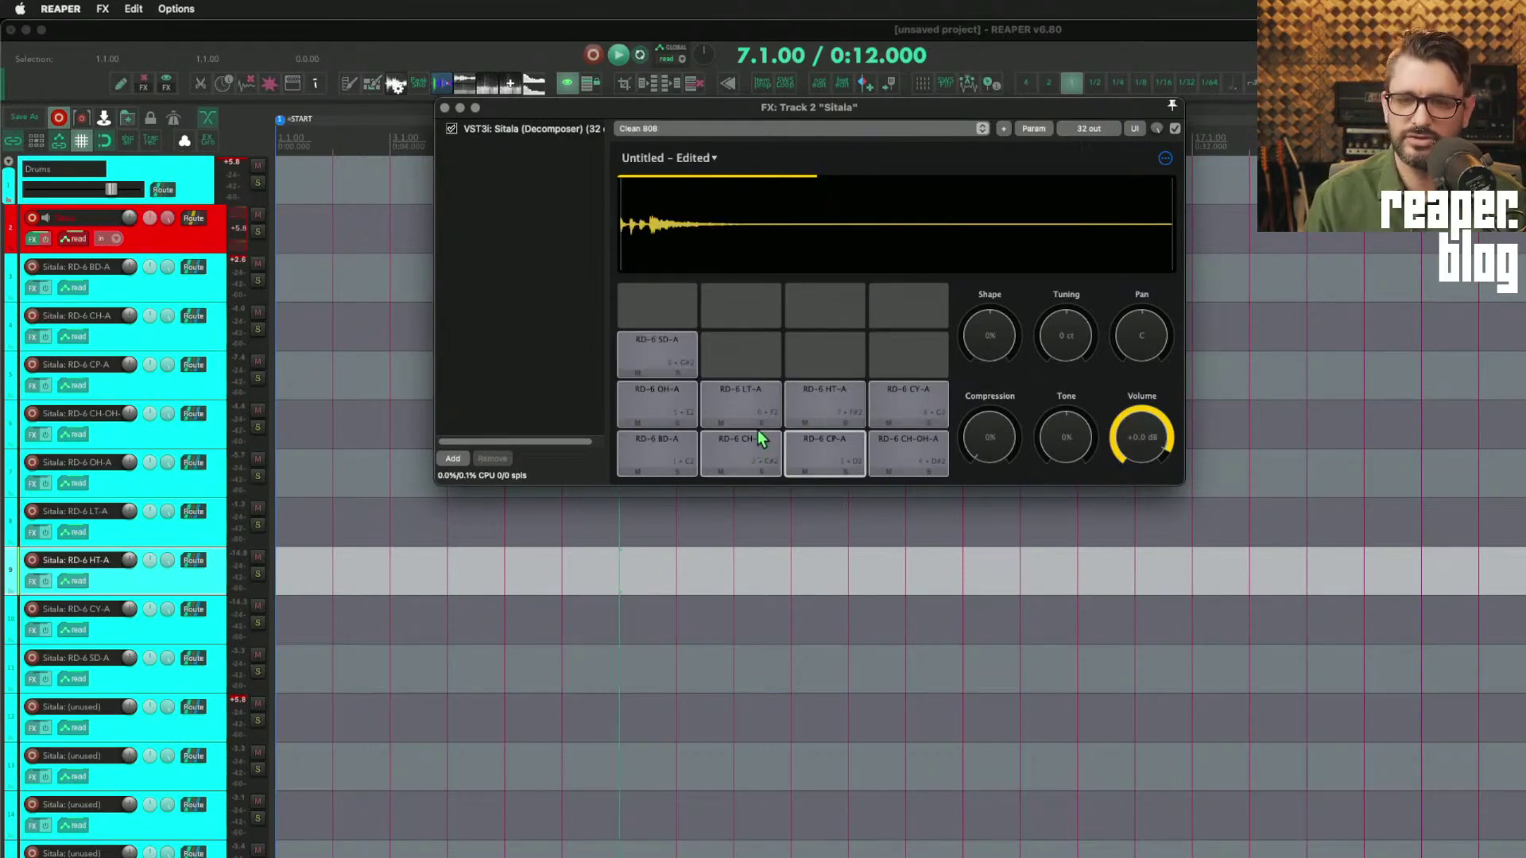
left_click(746, 401)
Step: Move LT-A, HT-A, CH-A and CP-A up, BD-A bottom-left and SD-A beside it
left_click_drag(745, 401, 750, 366)
left_click_drag(823, 404, 898, 362)
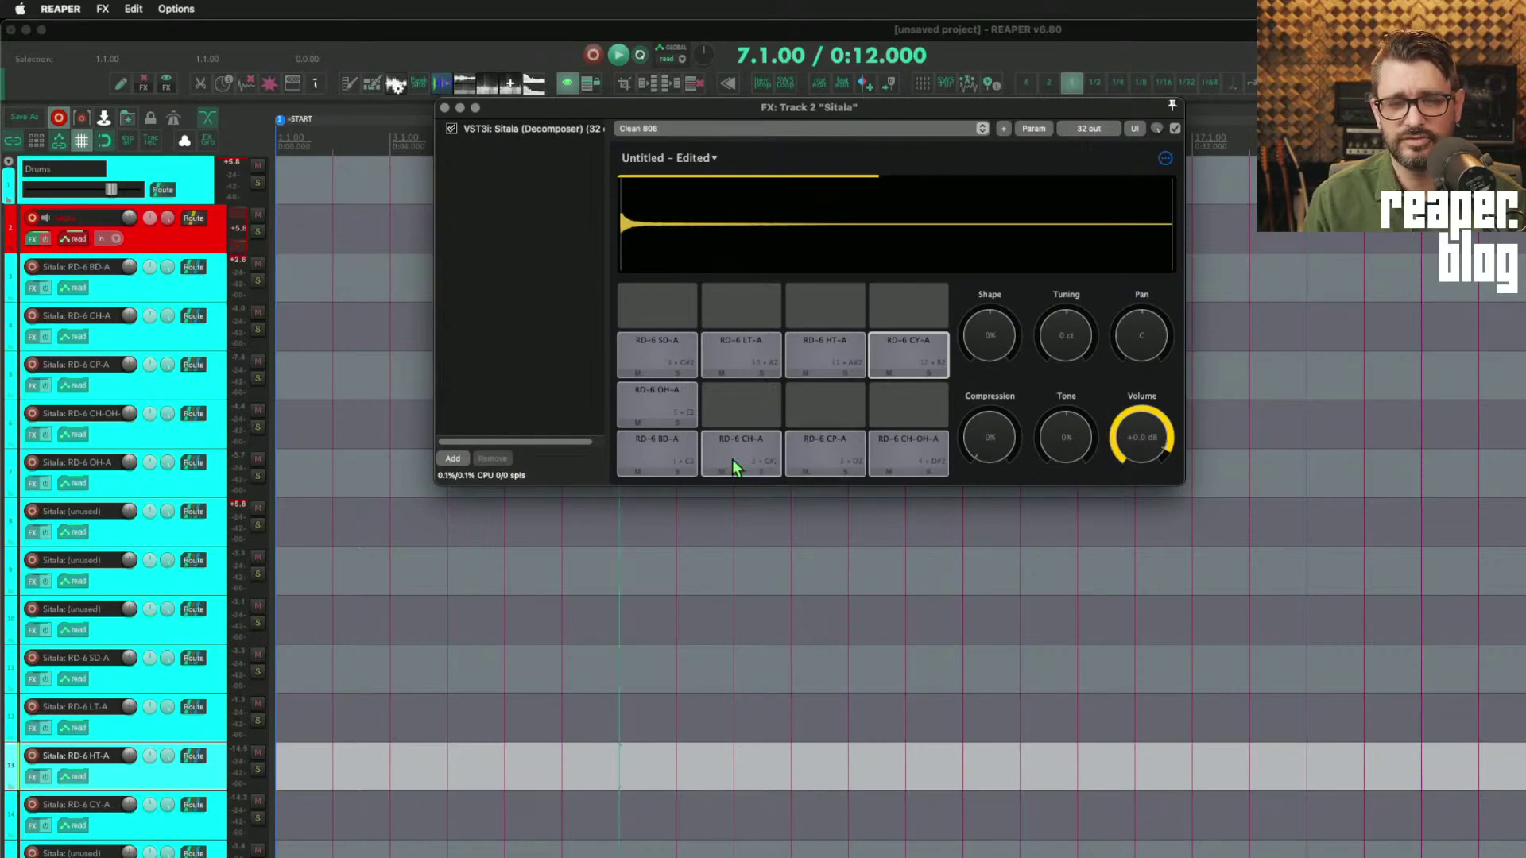
left_click_drag(745, 446, 739, 407)
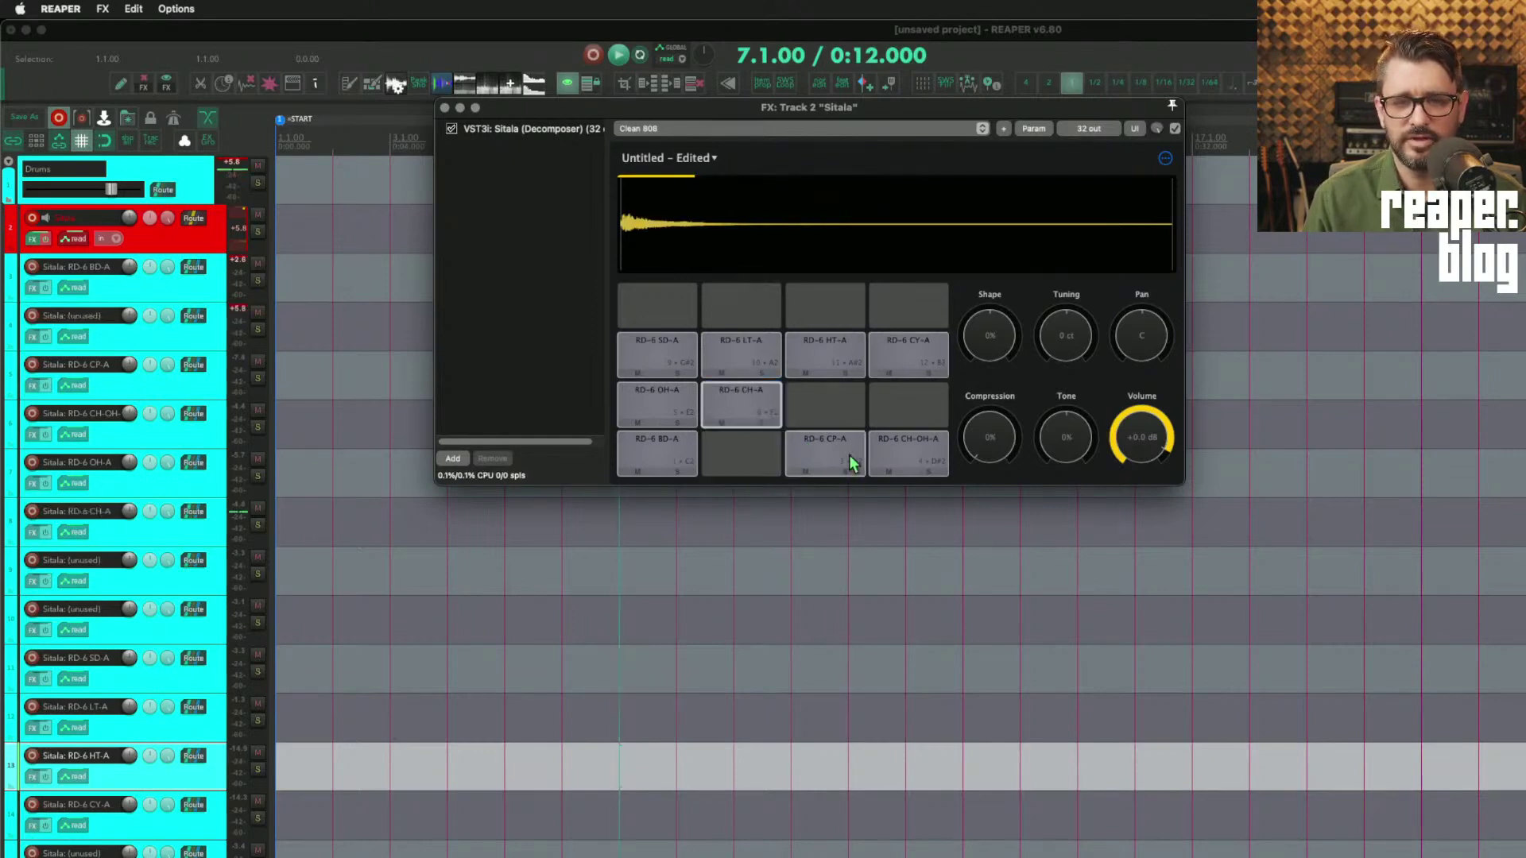
left_click_drag(850, 449, 884, 400)
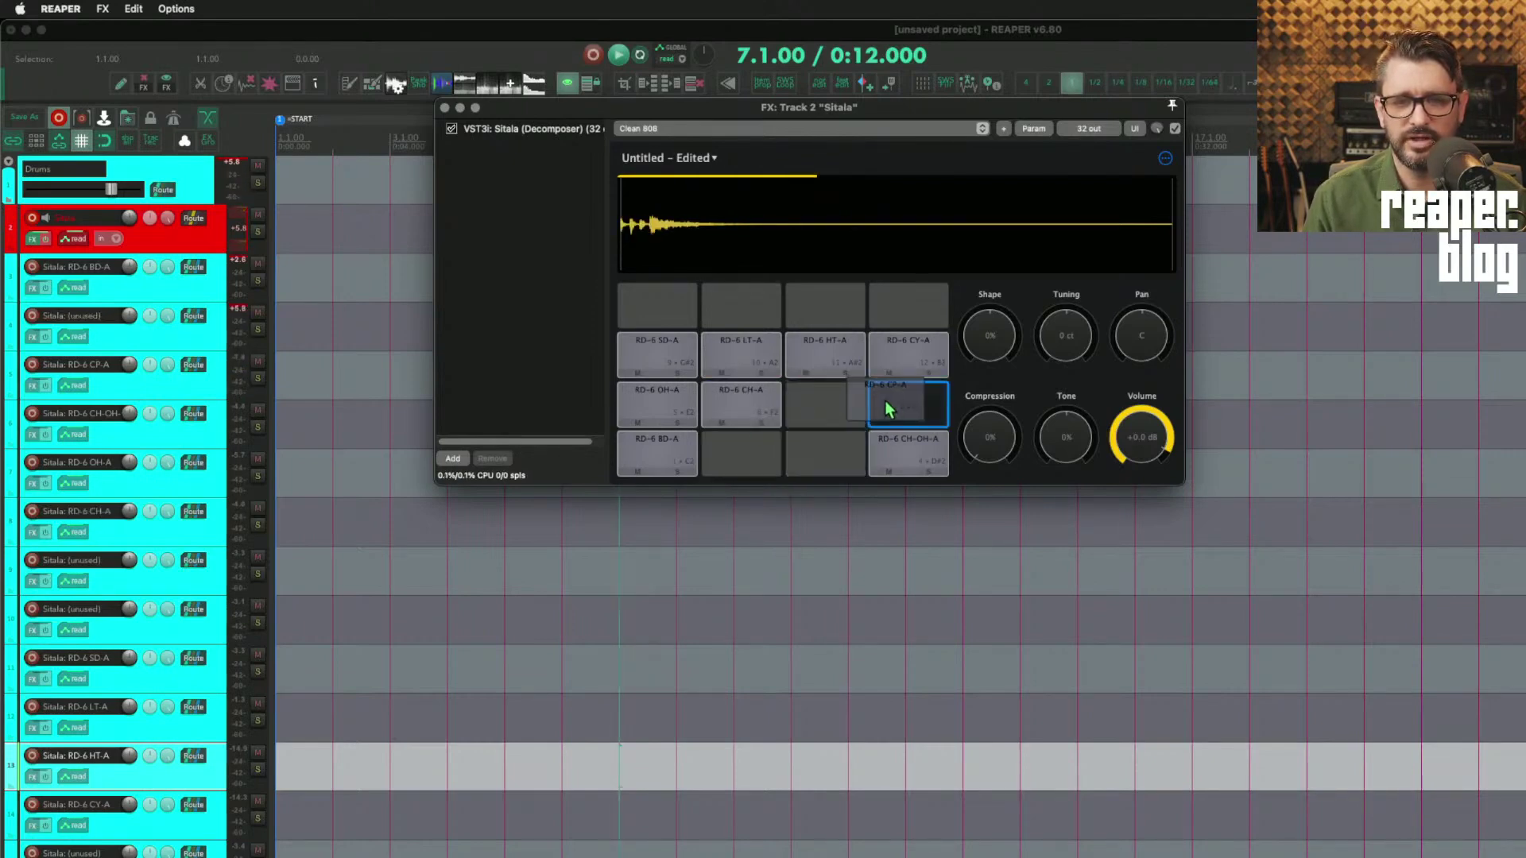
left_click_drag(659, 453, 756, 450)
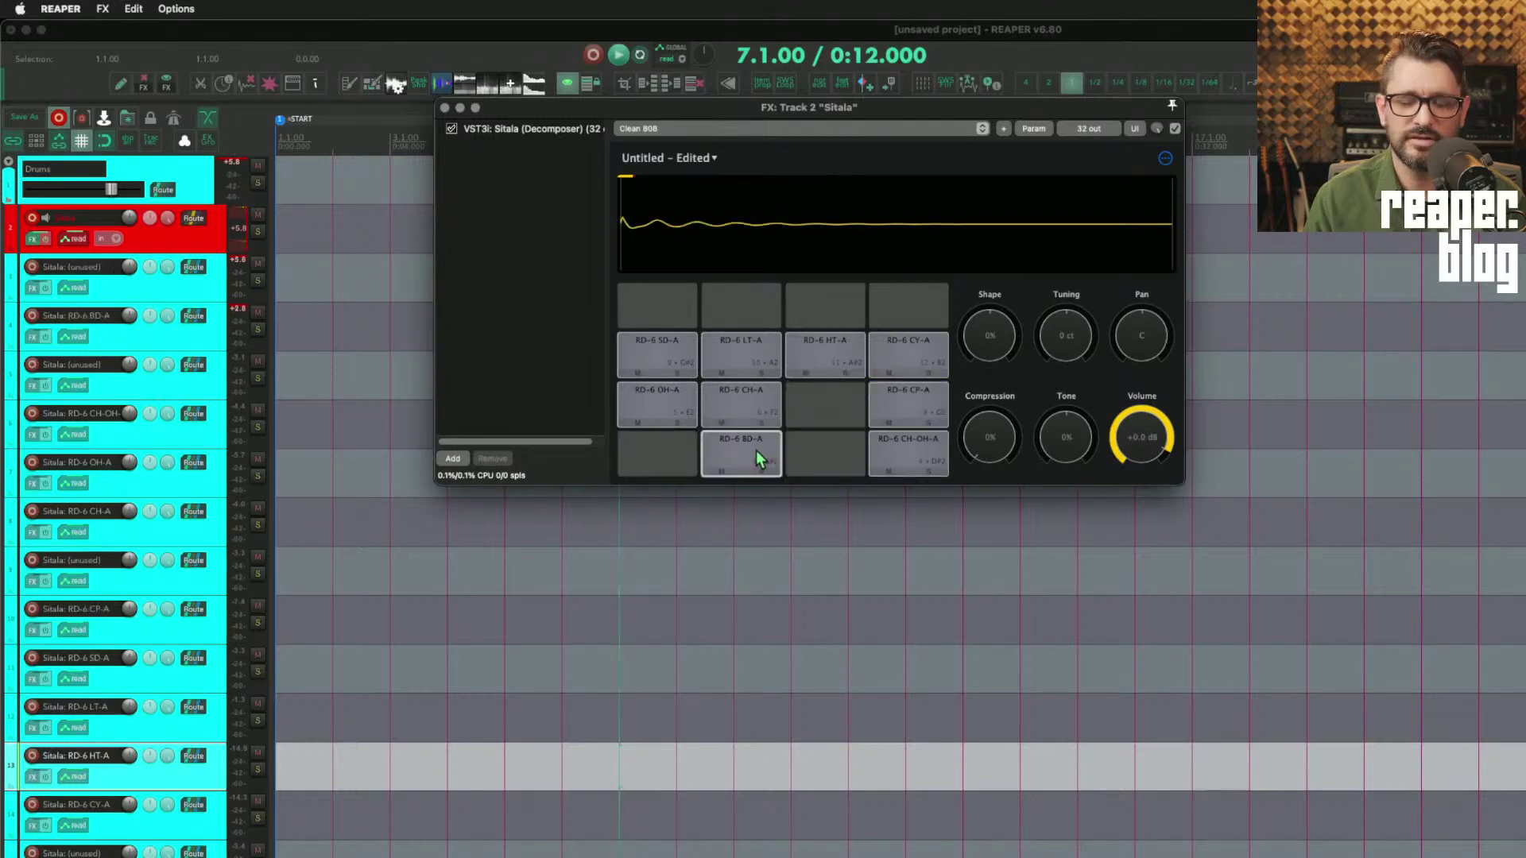
left_click(827, 451)
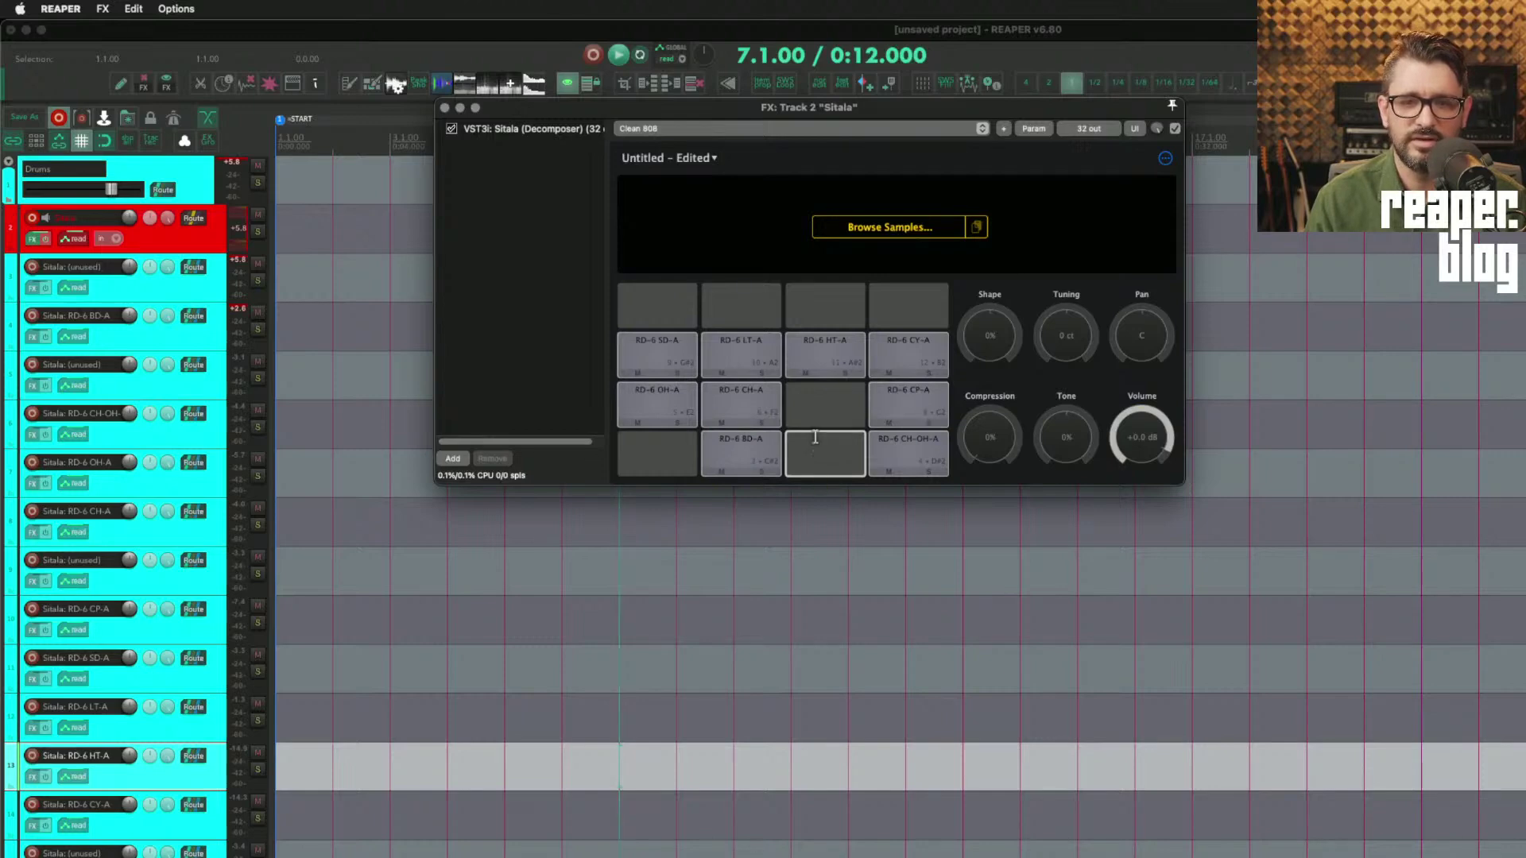
left_click_drag(754, 451, 655, 456)
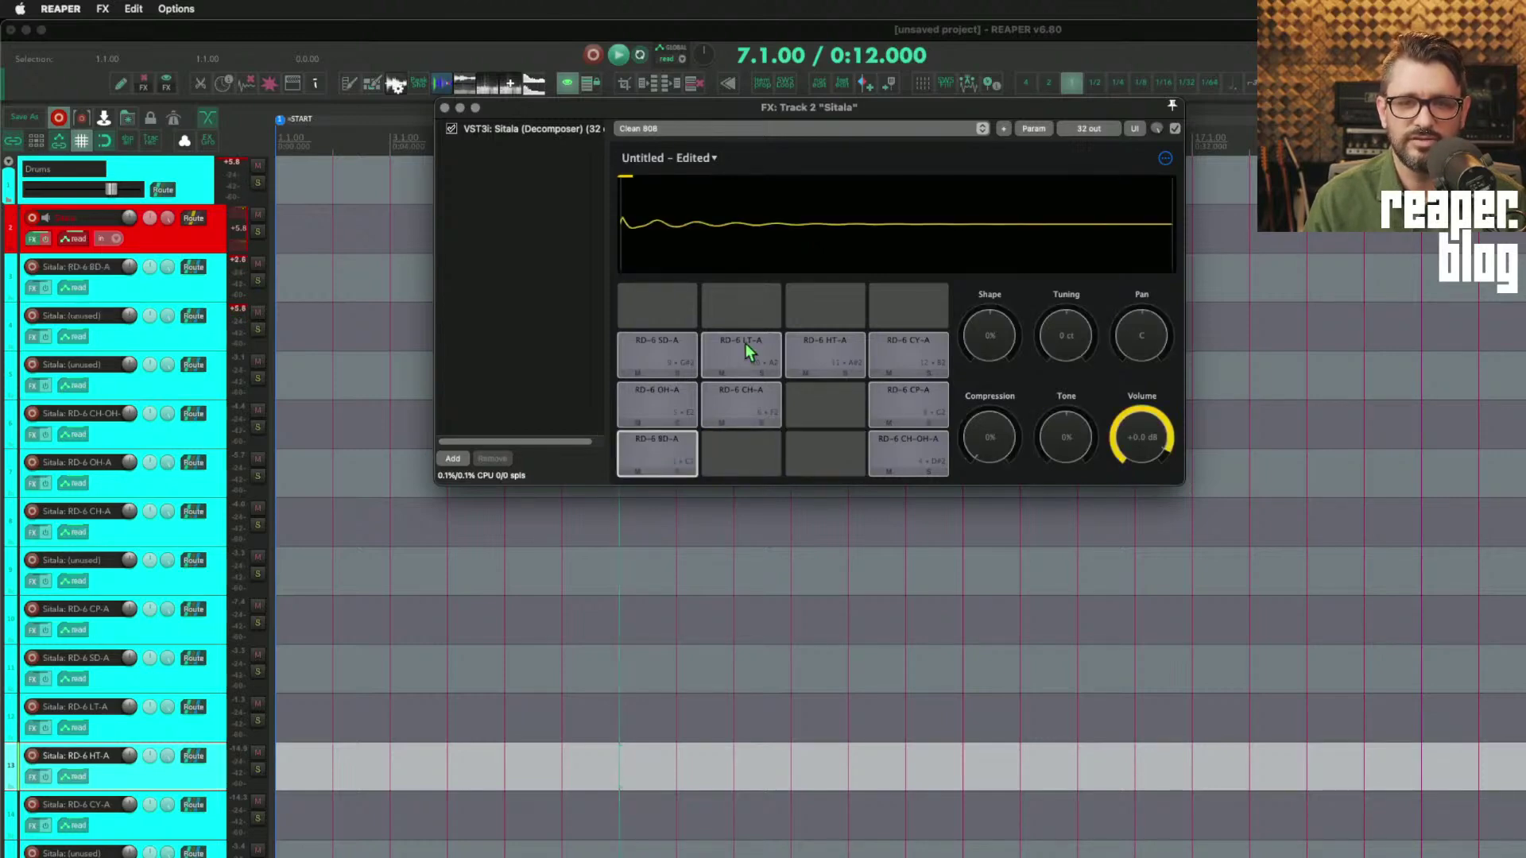
left_click_drag(661, 346, 879, 465)
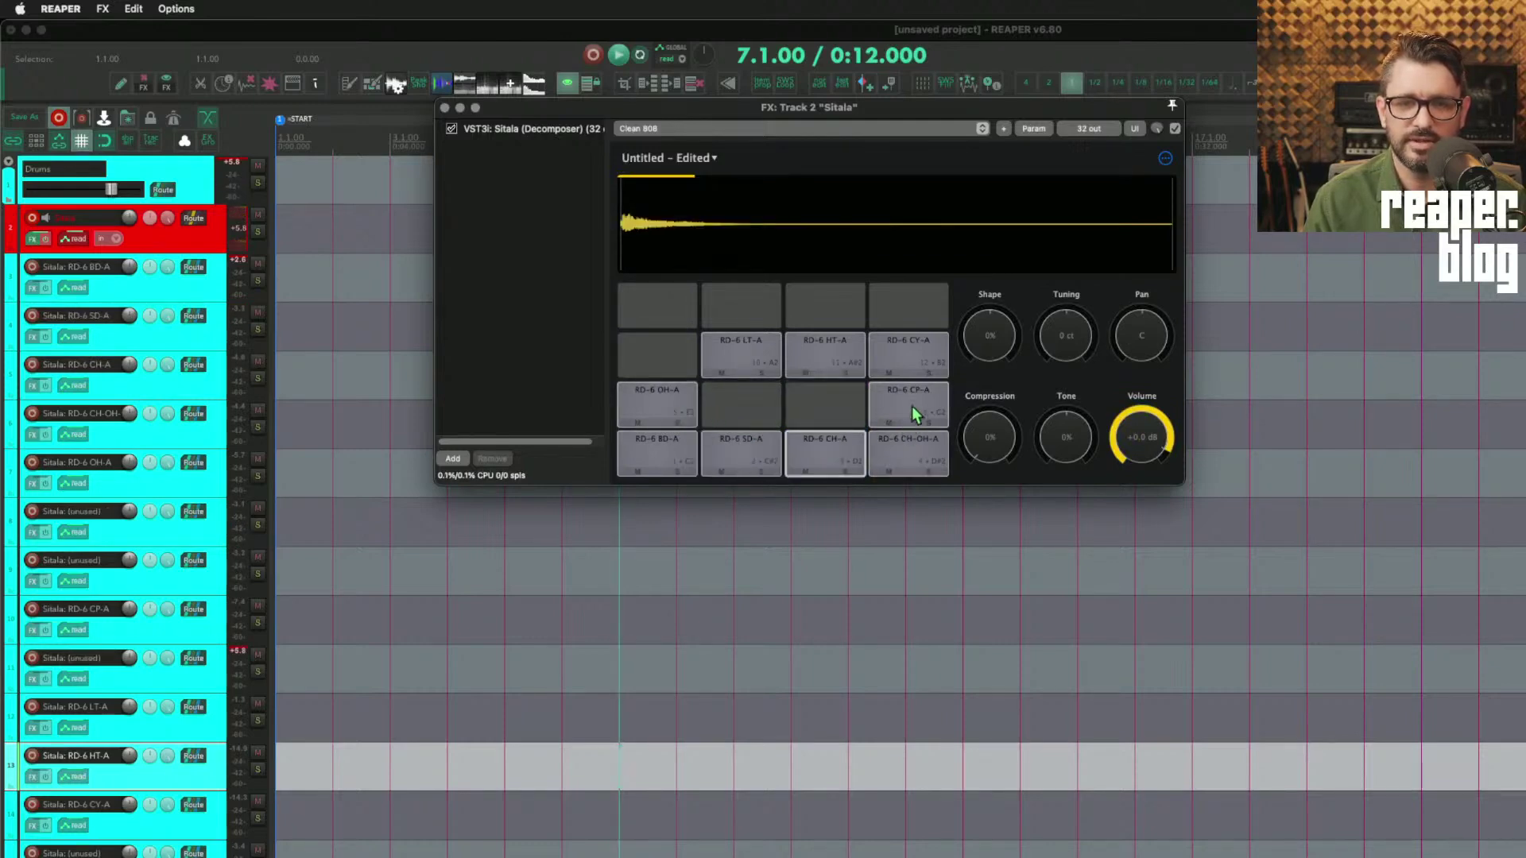
Step: Audition the bottom row, then move CP-A into the third row and relocate LT-A
left_click(918, 448)
left_click(845, 442)
left_click(680, 445)
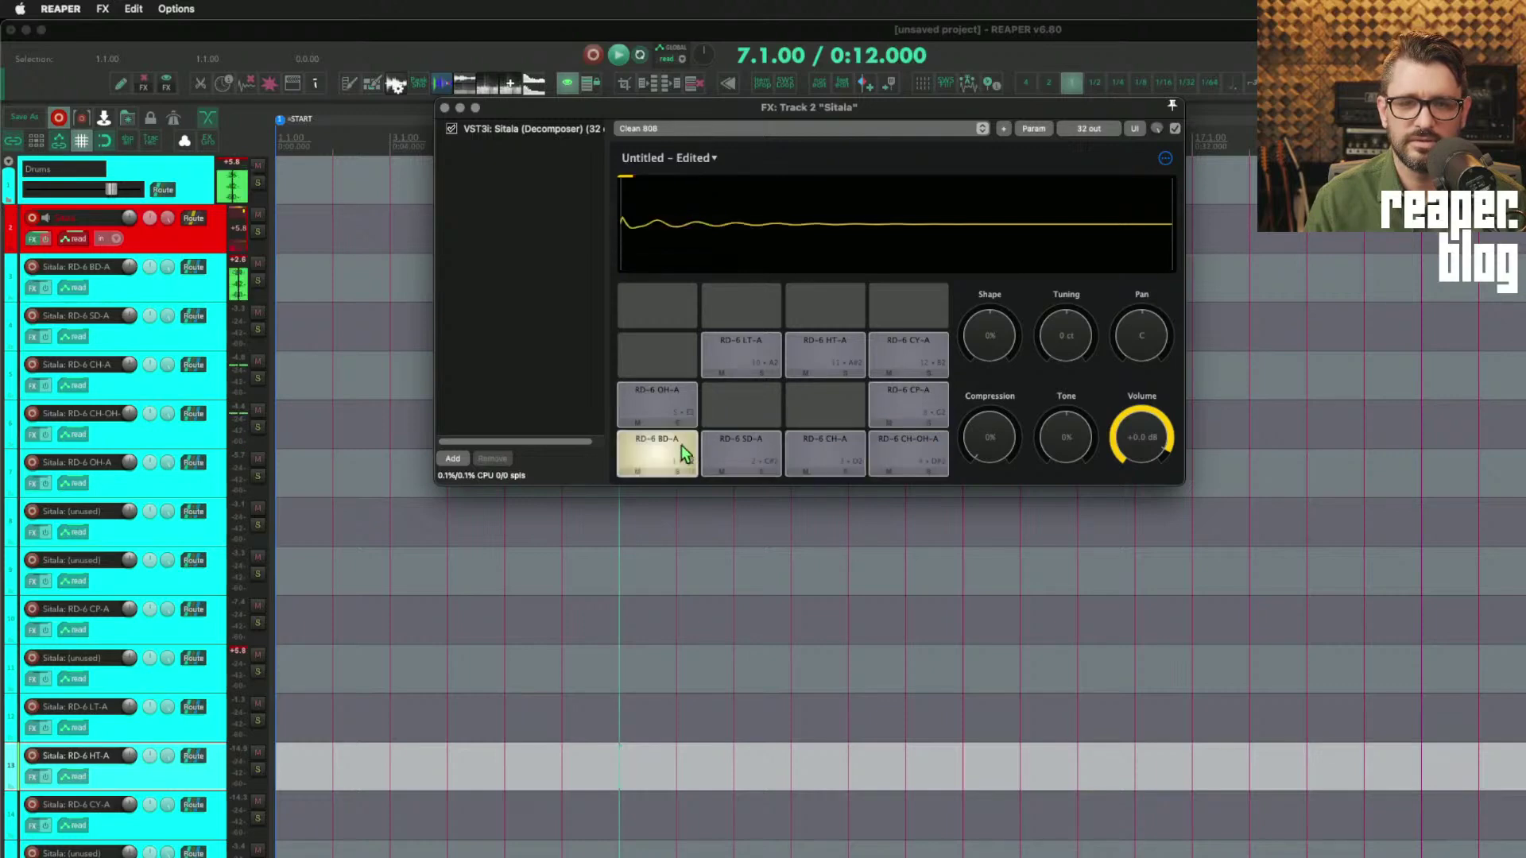
left_click(740, 450)
left_click(910, 445)
left_click(811, 435)
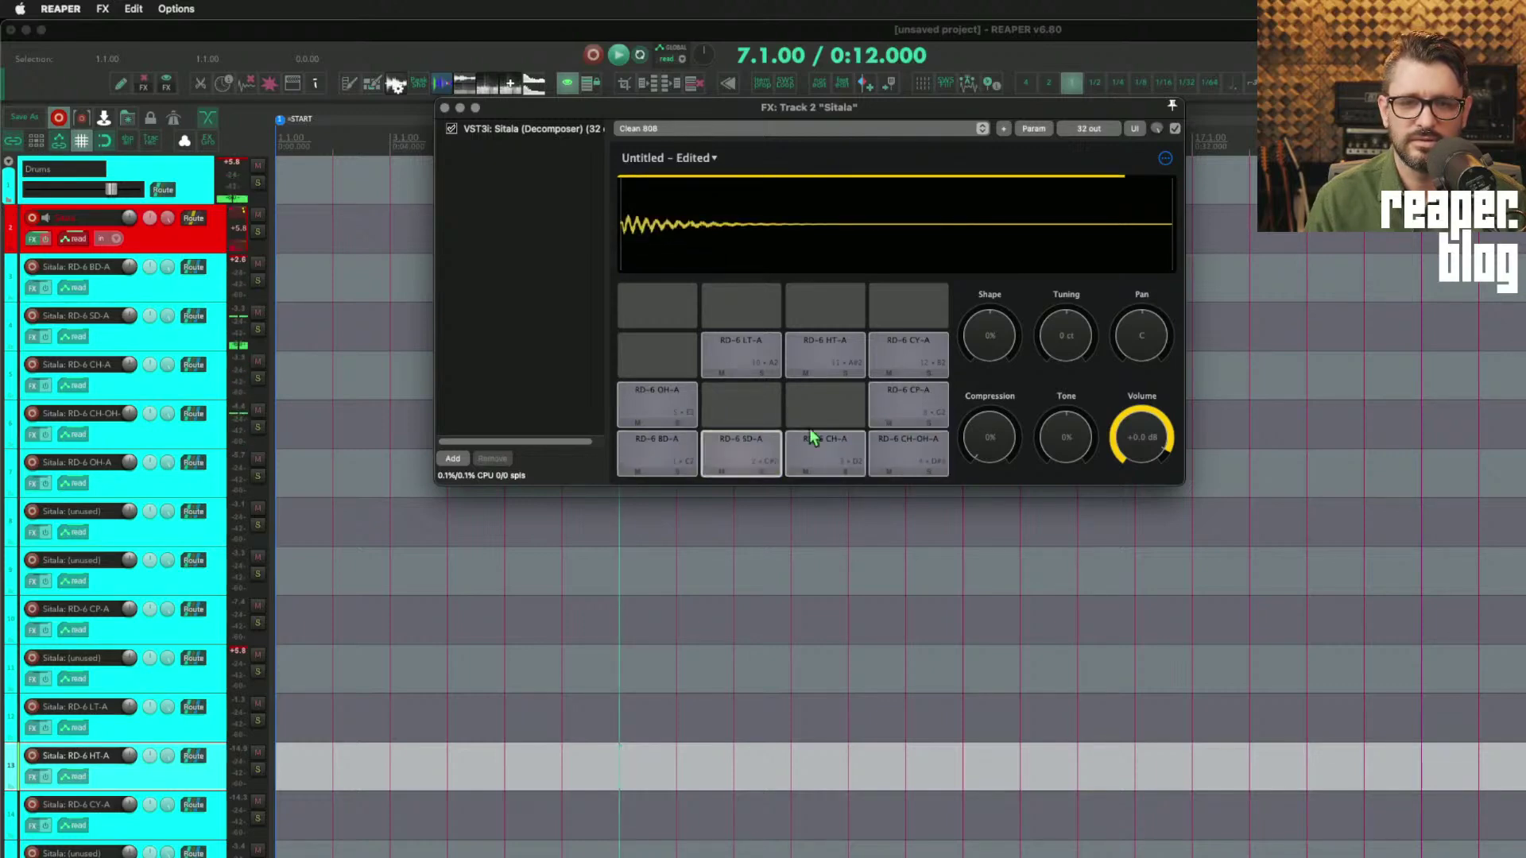
left_click_drag(906, 401, 715, 403)
left_click(651, 402)
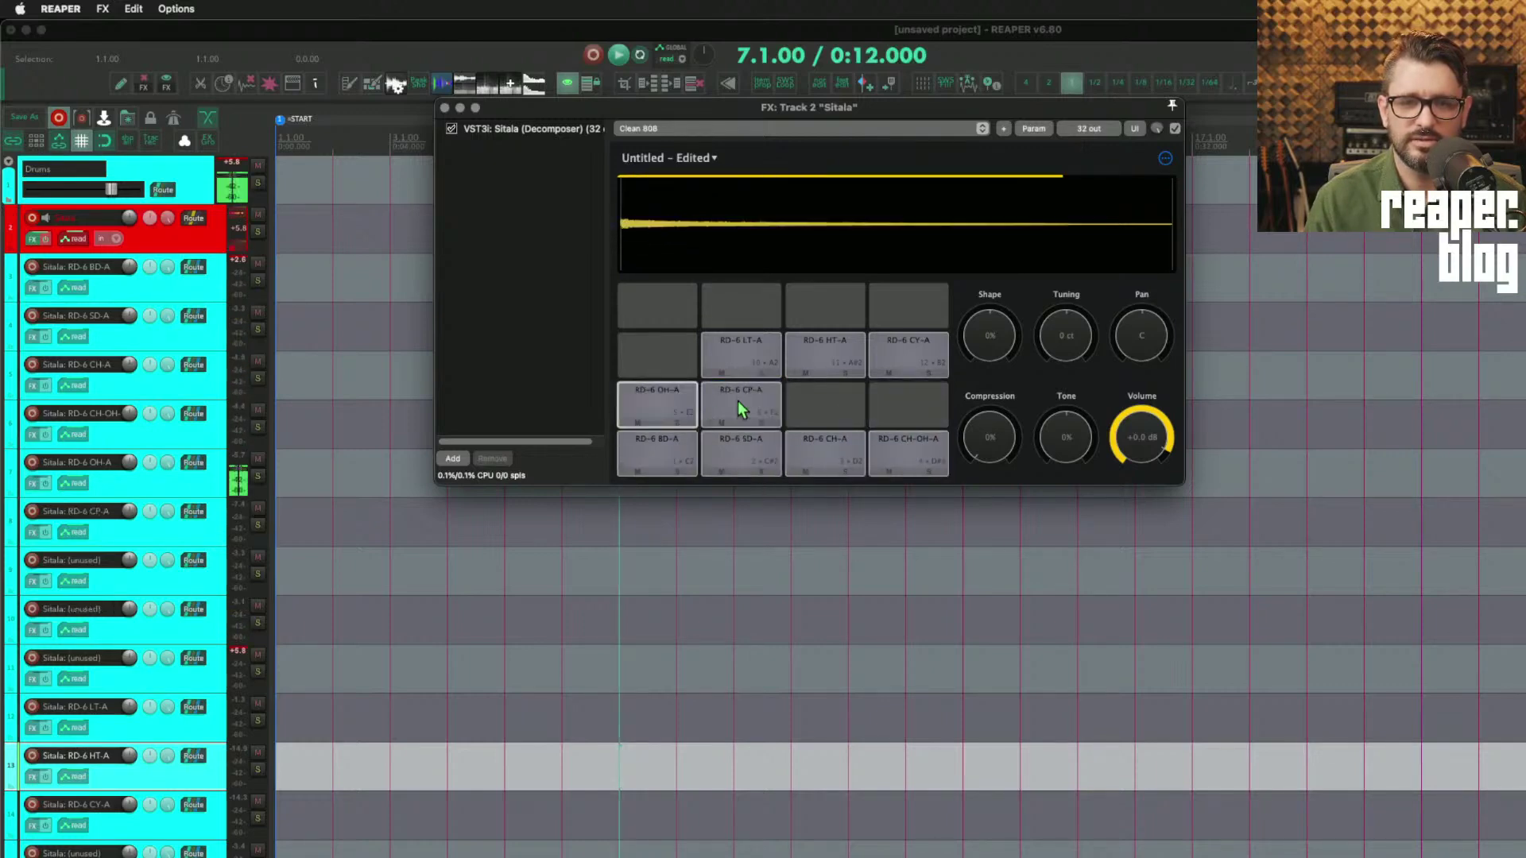
left_click(738, 401)
left_click(751, 364)
left_click_drag(754, 351, 668, 381)
Step: Audition the rearranged pads from BD-A kick through OH-A, then select the Sitala track
left_click(660, 452)
left_click(771, 455)
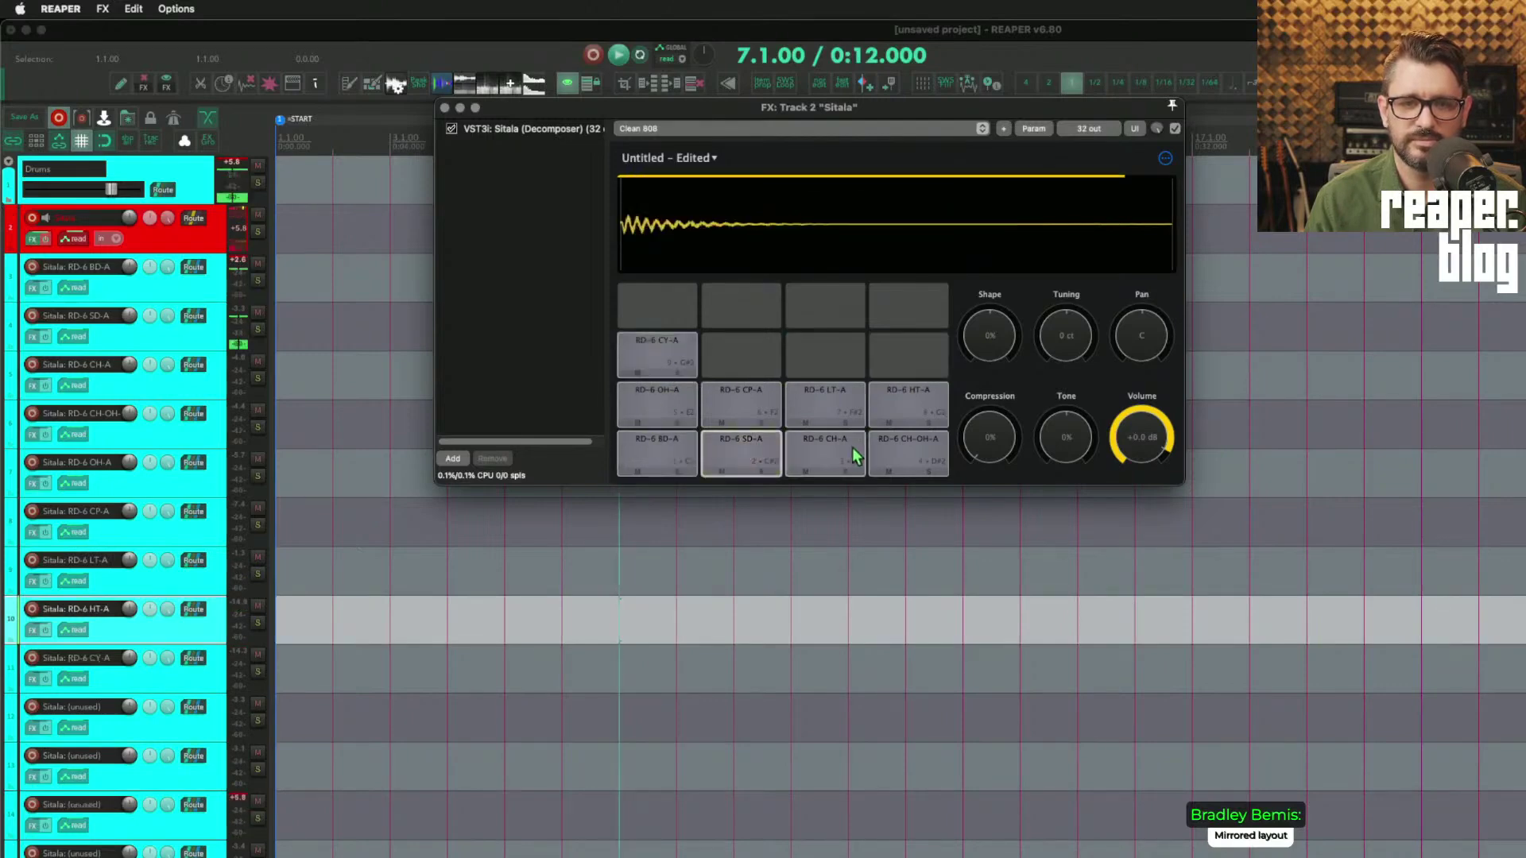
left_click(852, 455)
left_click(915, 451)
left_click(906, 407)
left_click(820, 411)
left_click(716, 405)
left_click(632, 383)
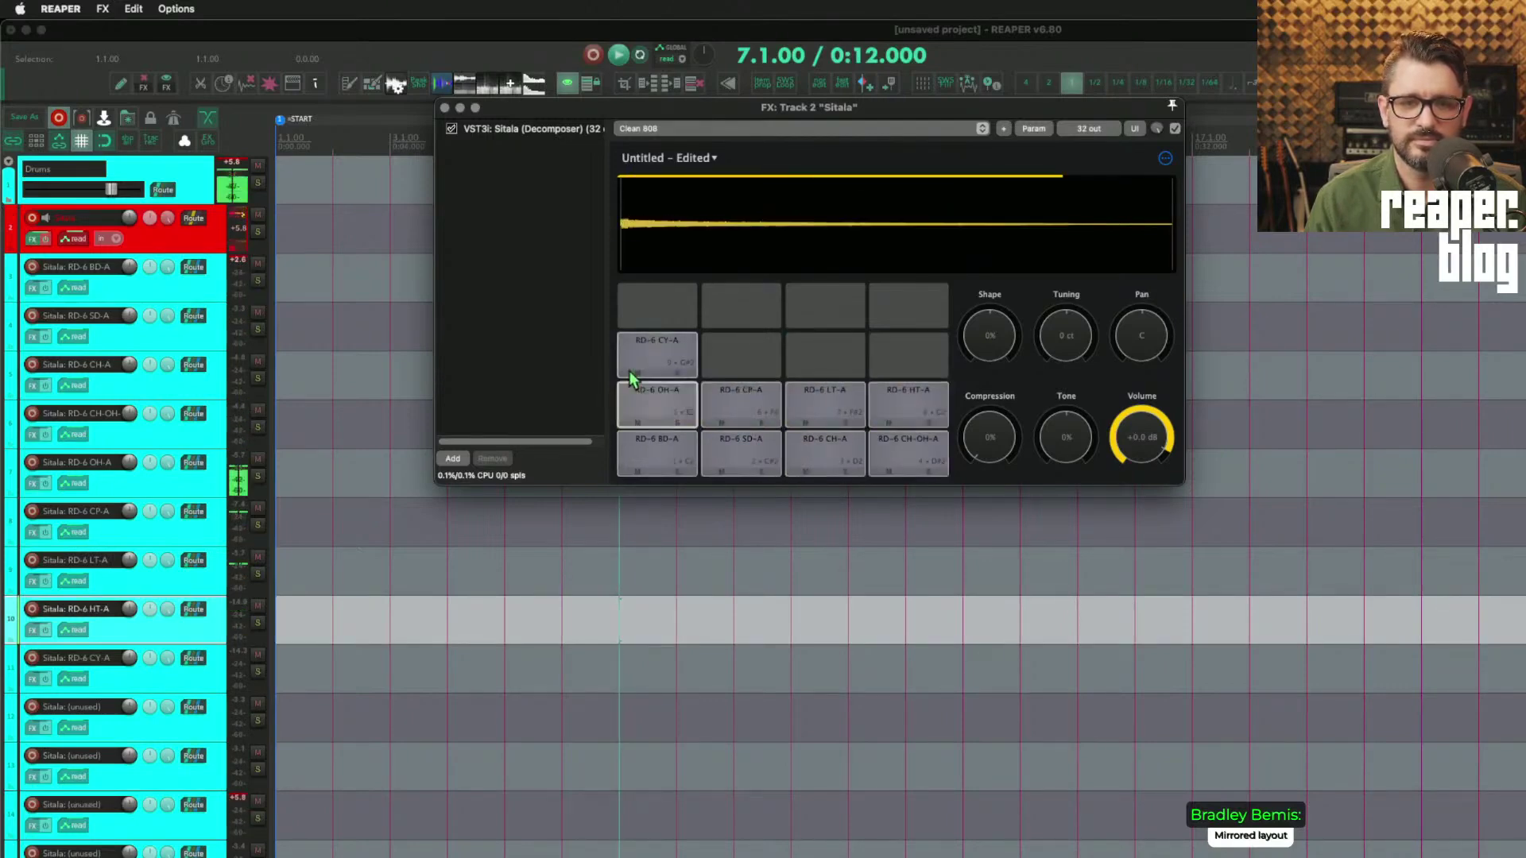
left_click(651, 442)
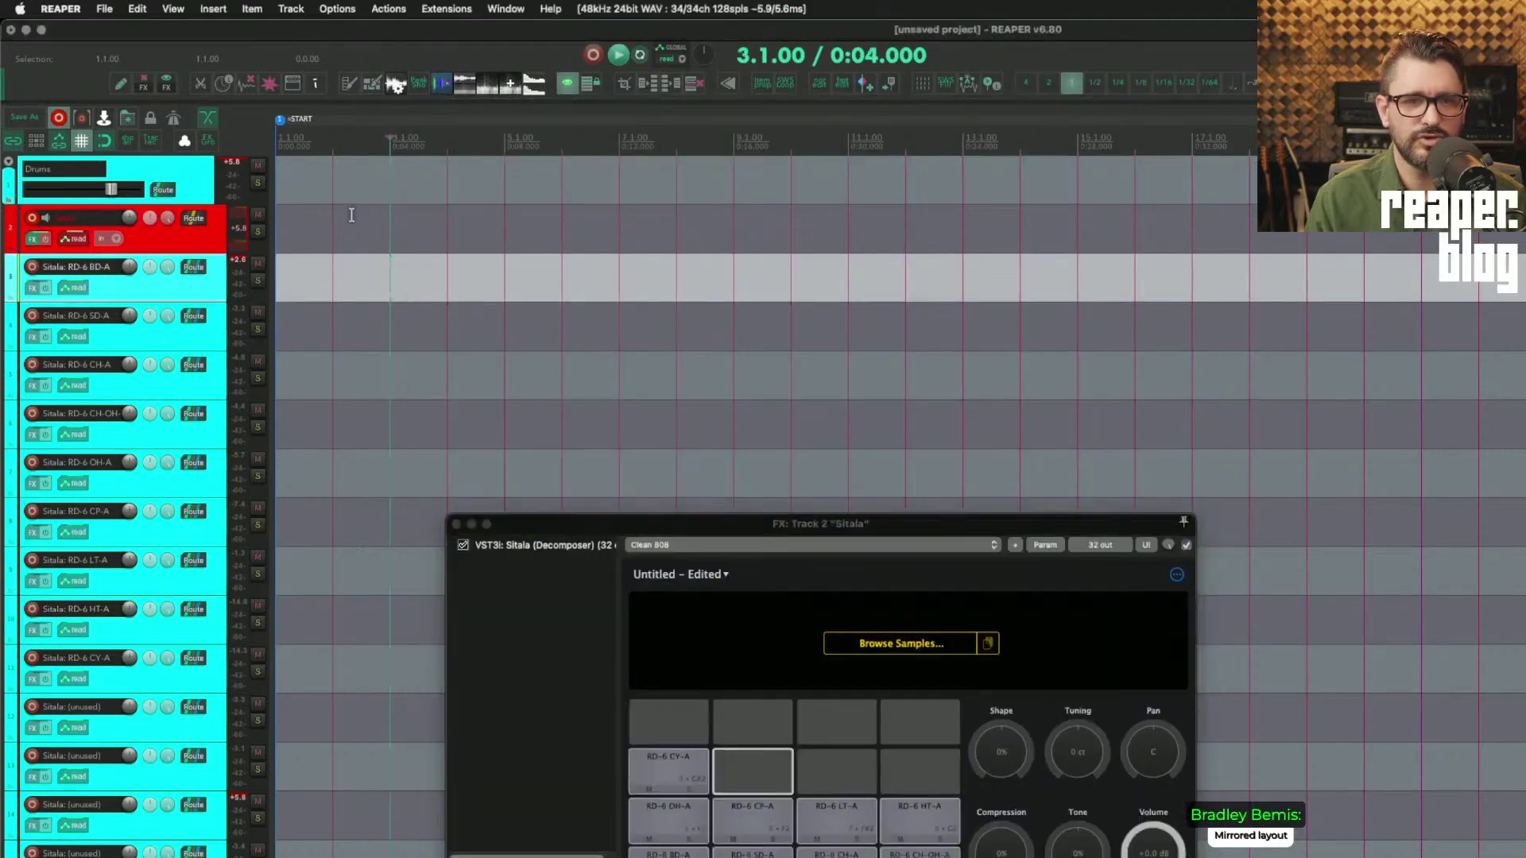
left_click(347, 211)
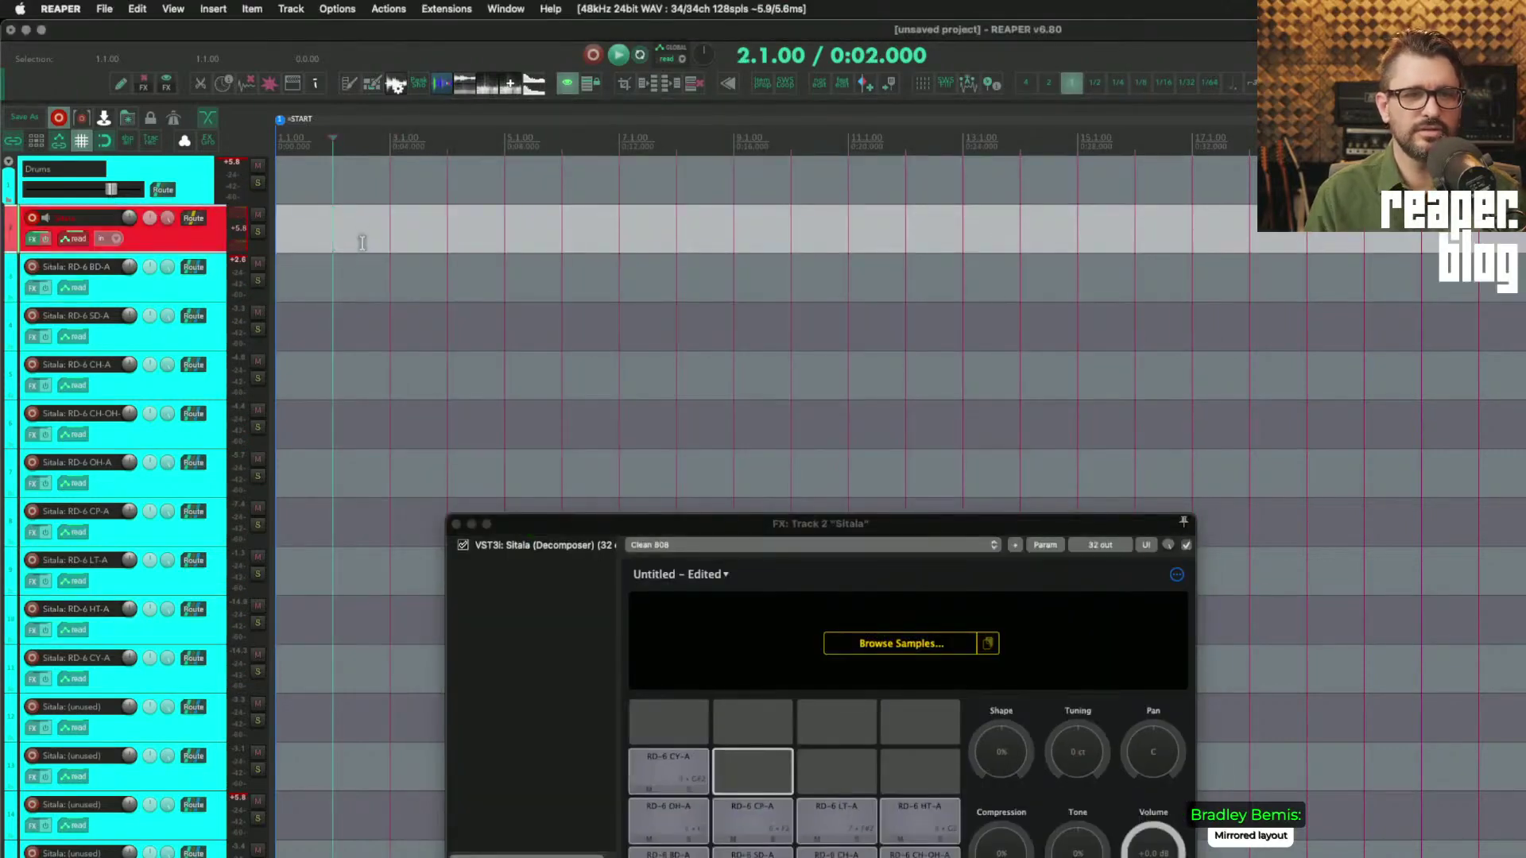
Step: Create a MIDI item at bar 3 on the Sitala track and show named drum note rows
left_click(391, 230)
double_click(391, 230)
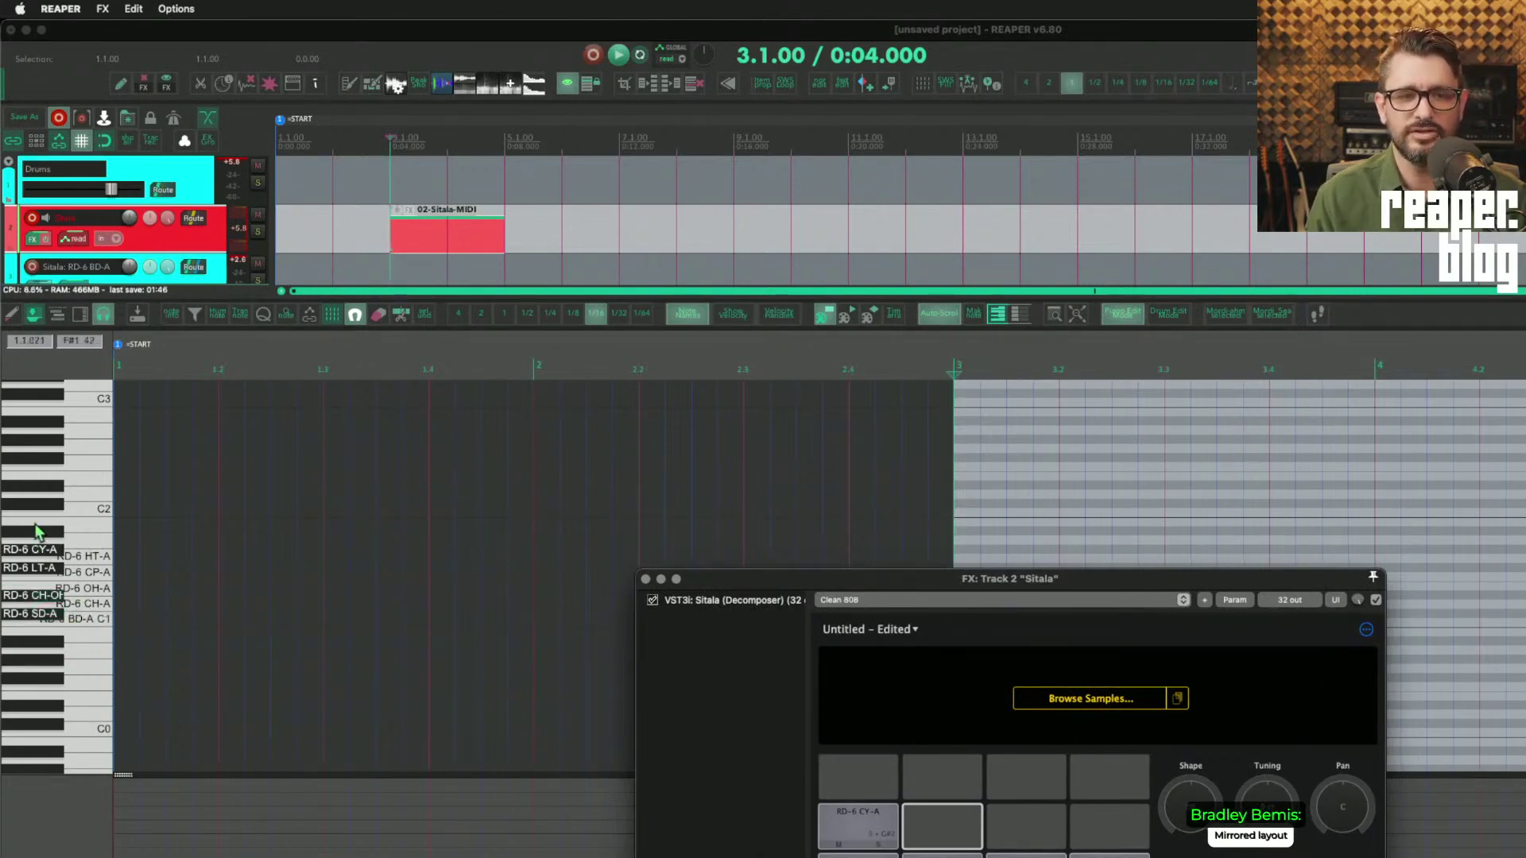
scroll(124, 588, "up", 4)
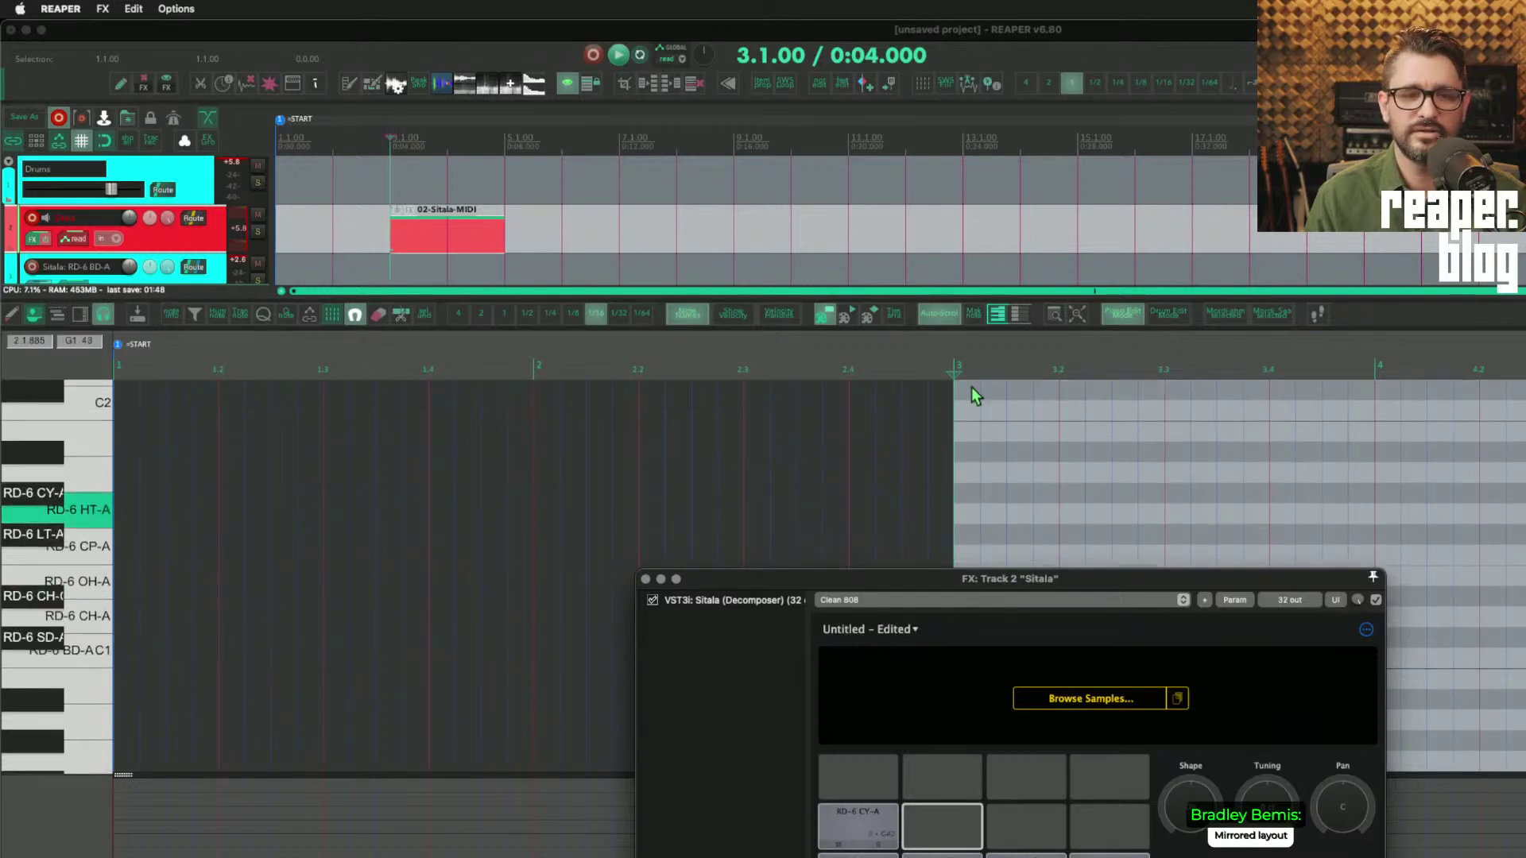
left_click(1172, 318)
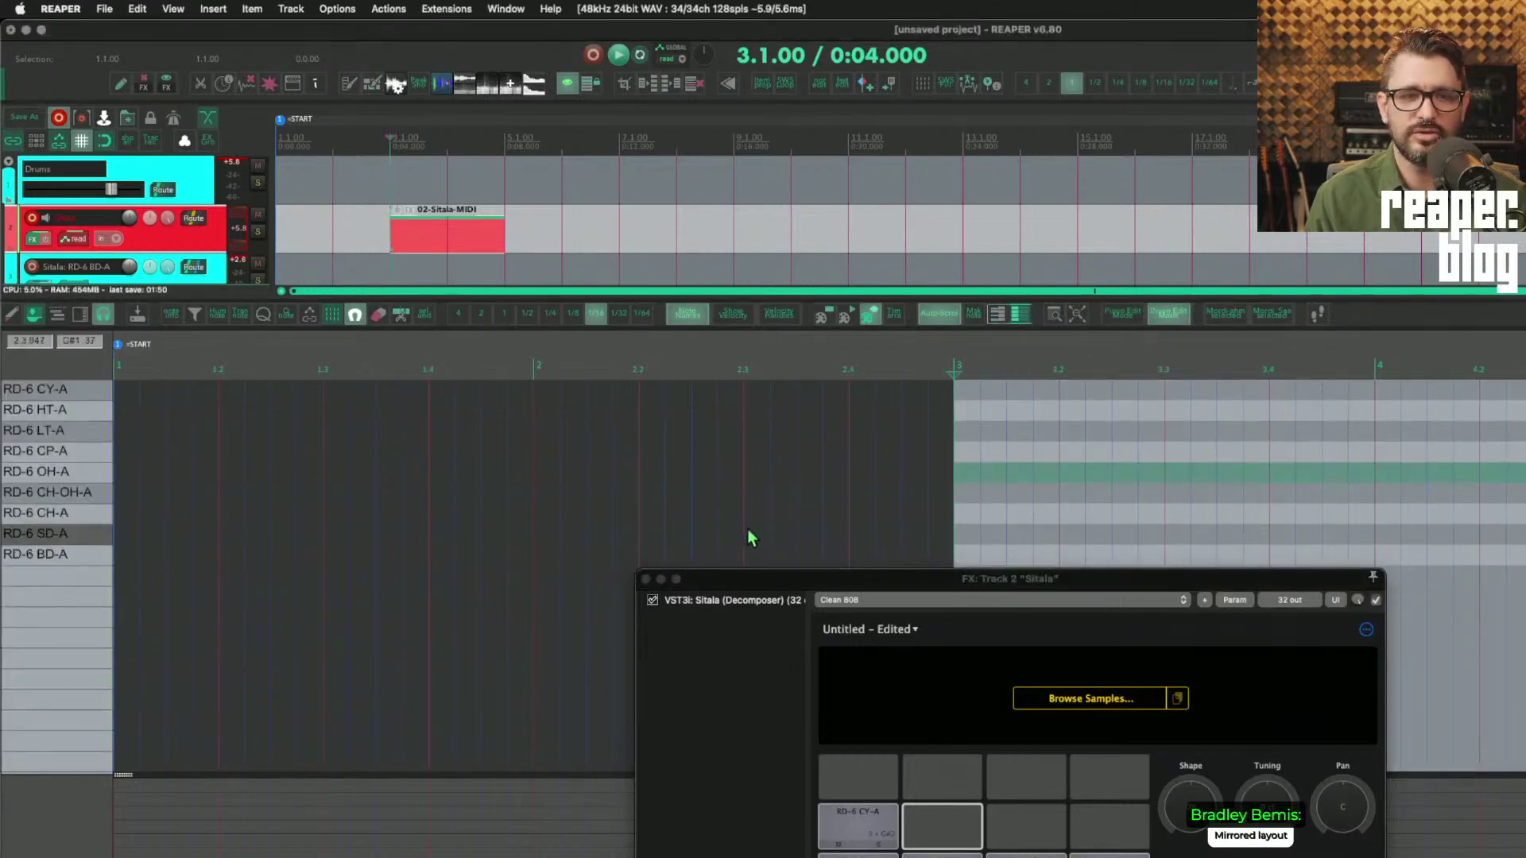
left_click_drag(950, 587, 546, 702)
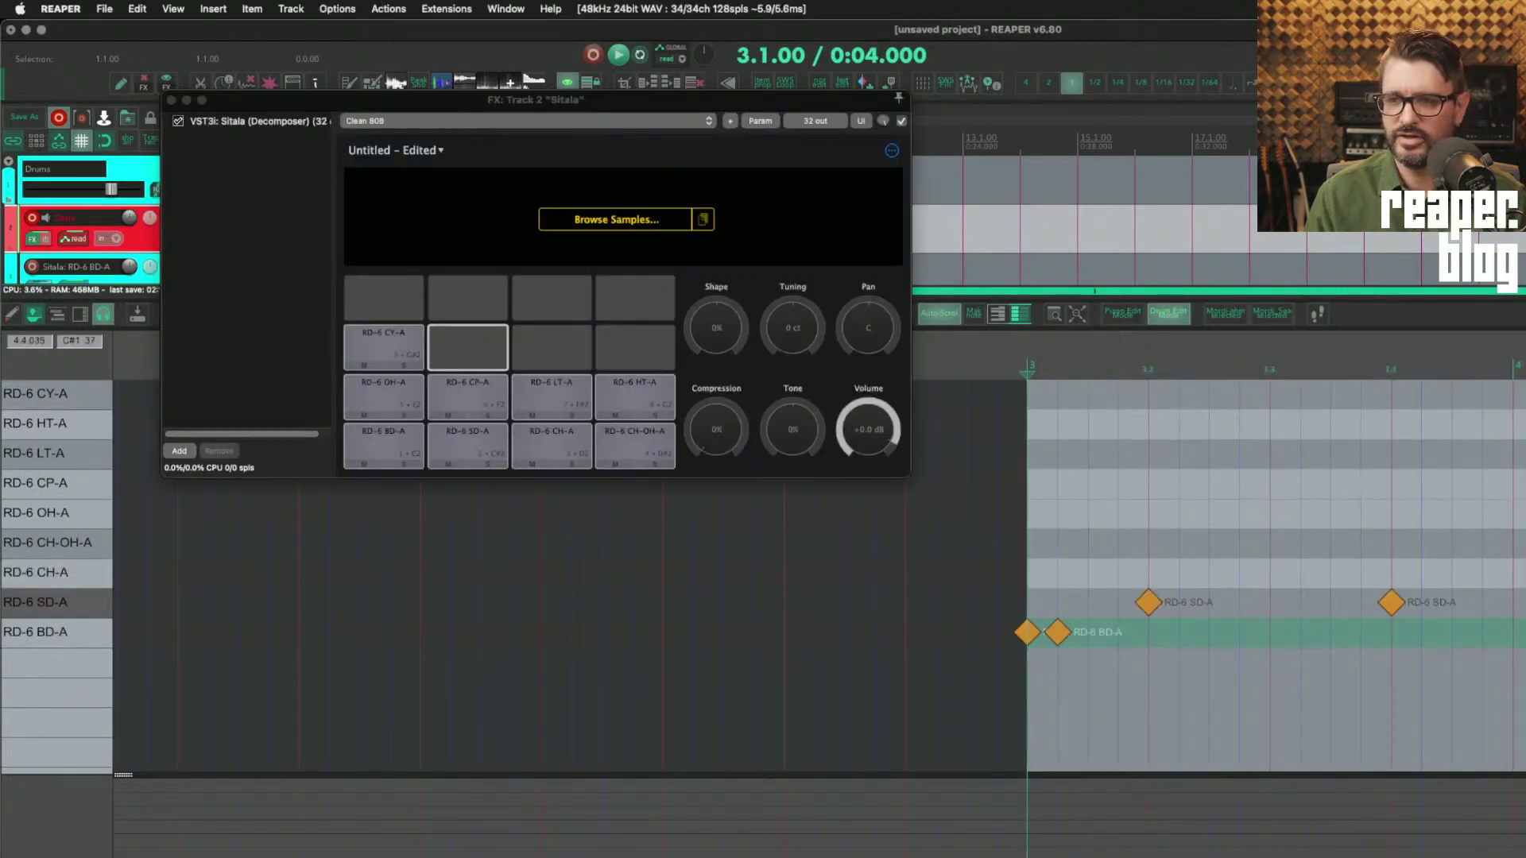
scroll(1134, 664, "up", 5)
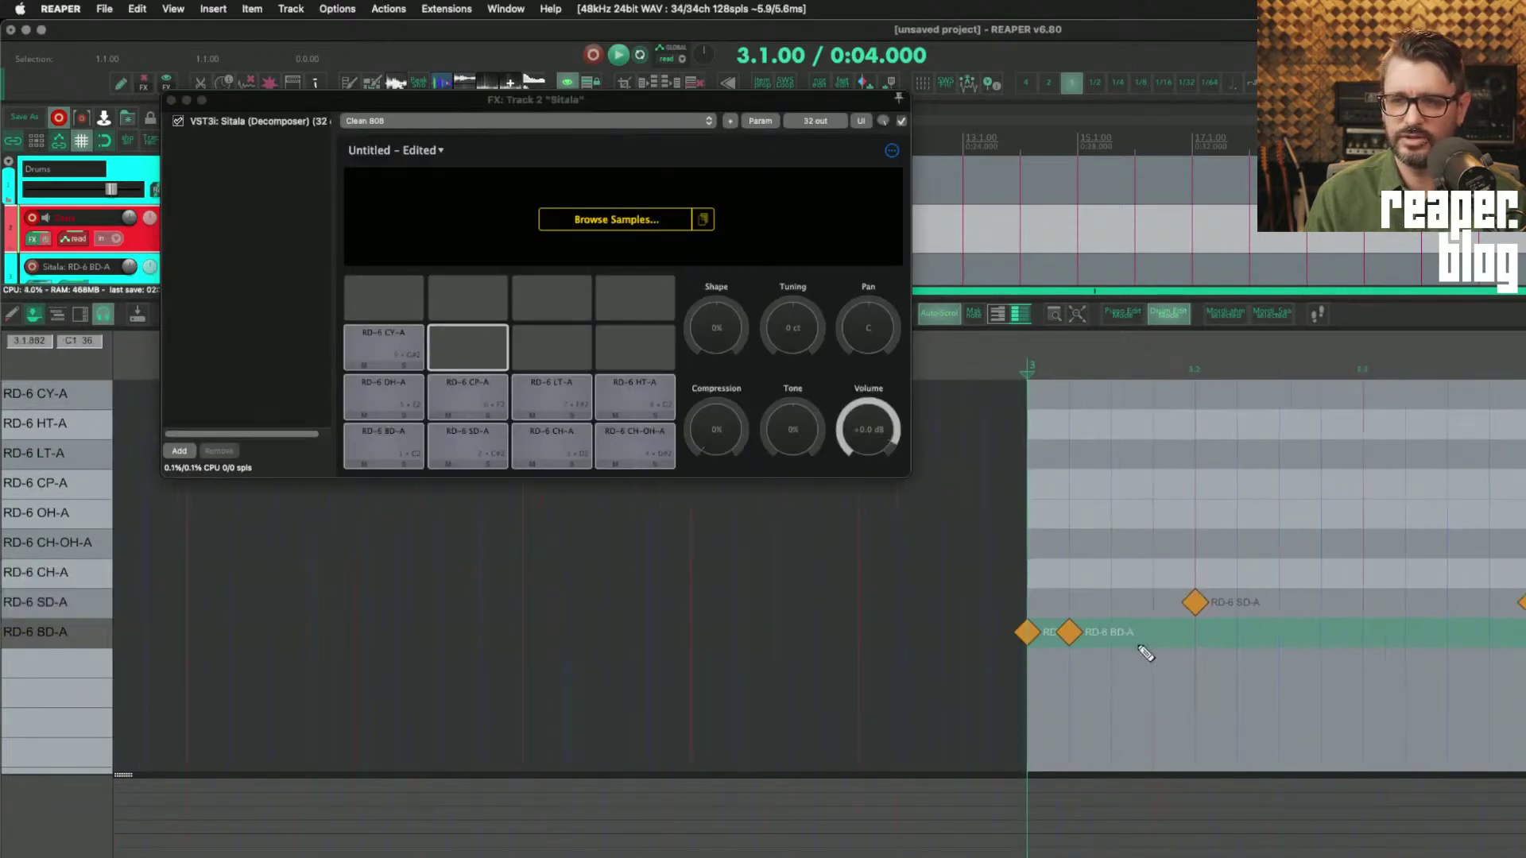
Step: Play the drum pattern and add an RD-6 CY-A note at the pattern start
scroll(1301, 428, "down", 3)
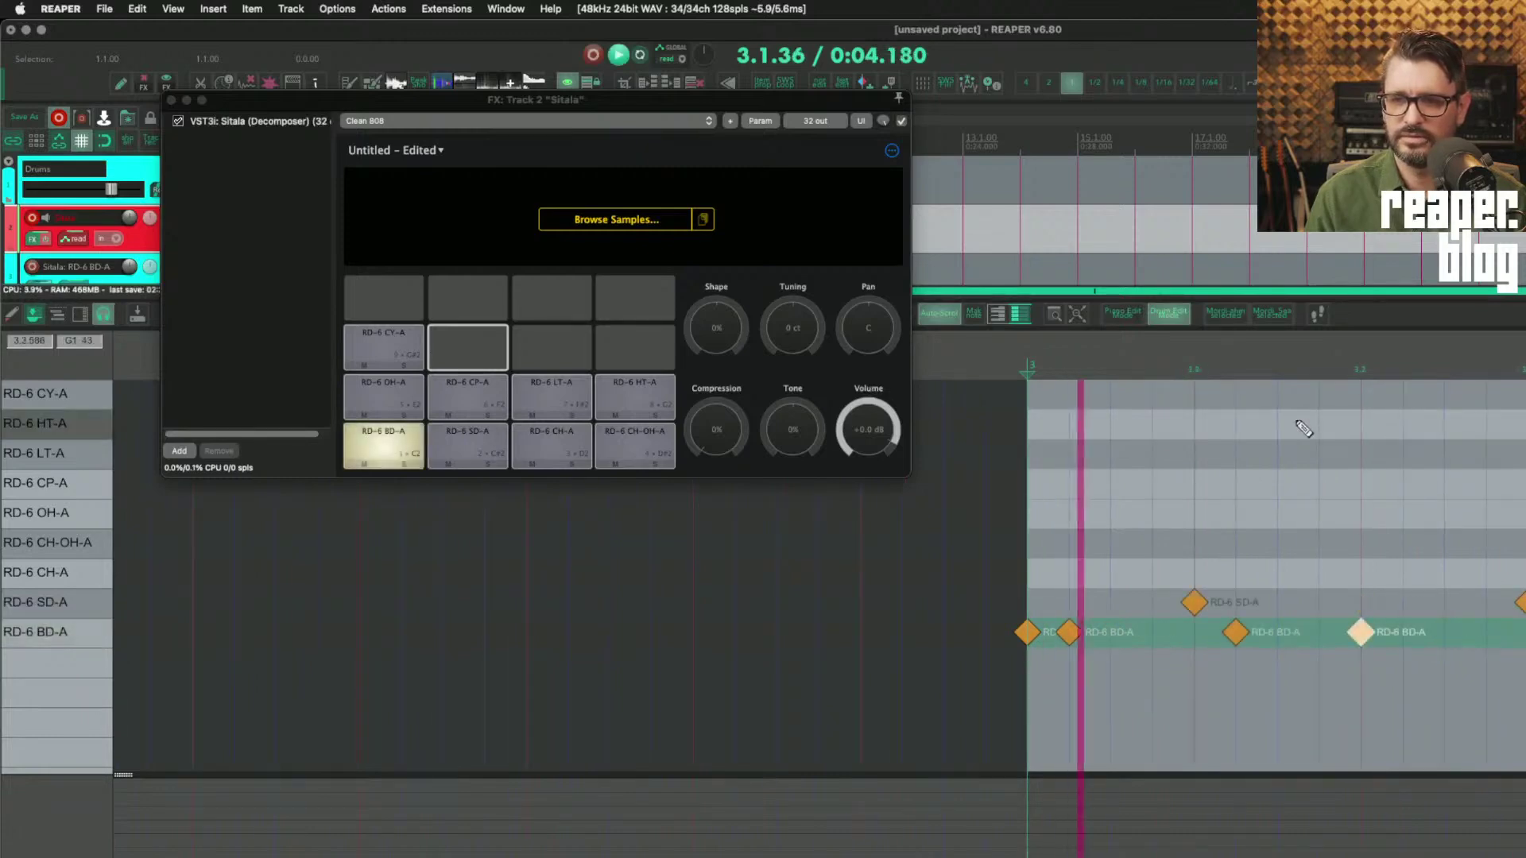
key("space")
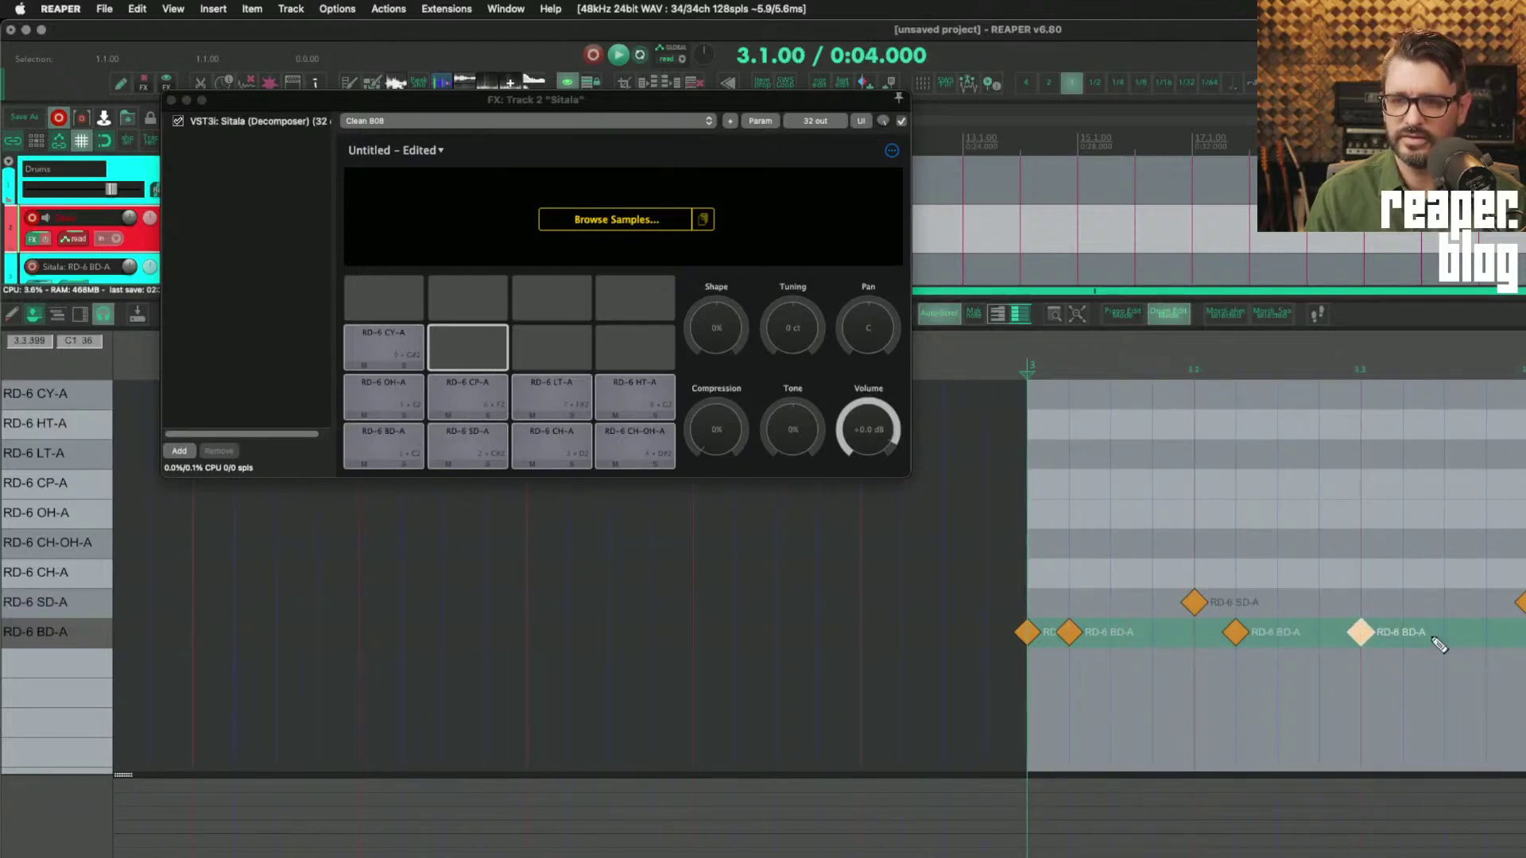
key("space")
scroll(1360, 632, "down", 3)
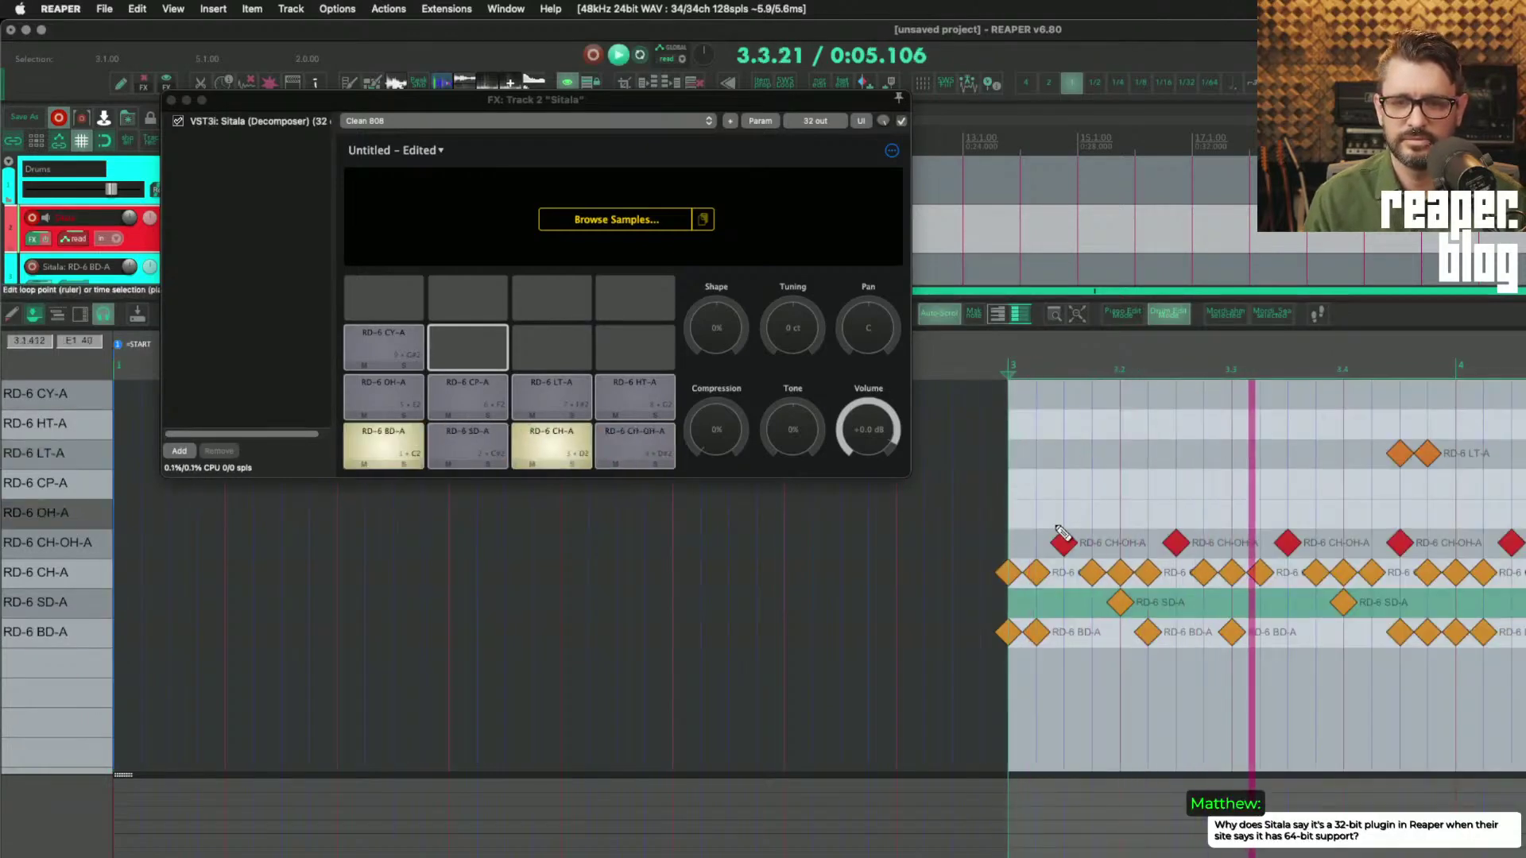
scroll(962, 565, "down", 2)
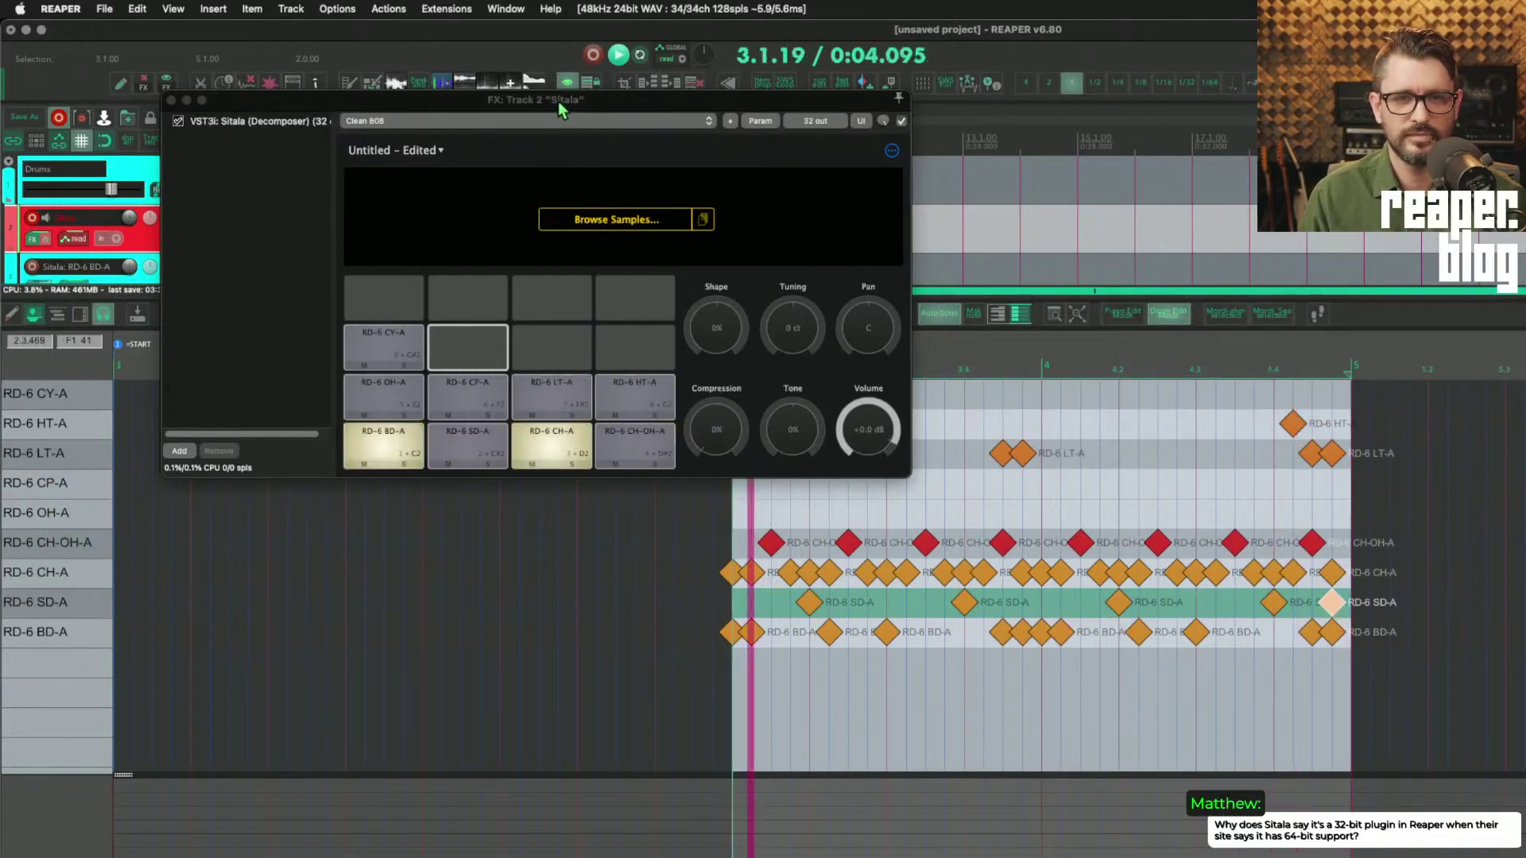
left_click_drag(557, 100, 343, 605)
left_click(730, 390)
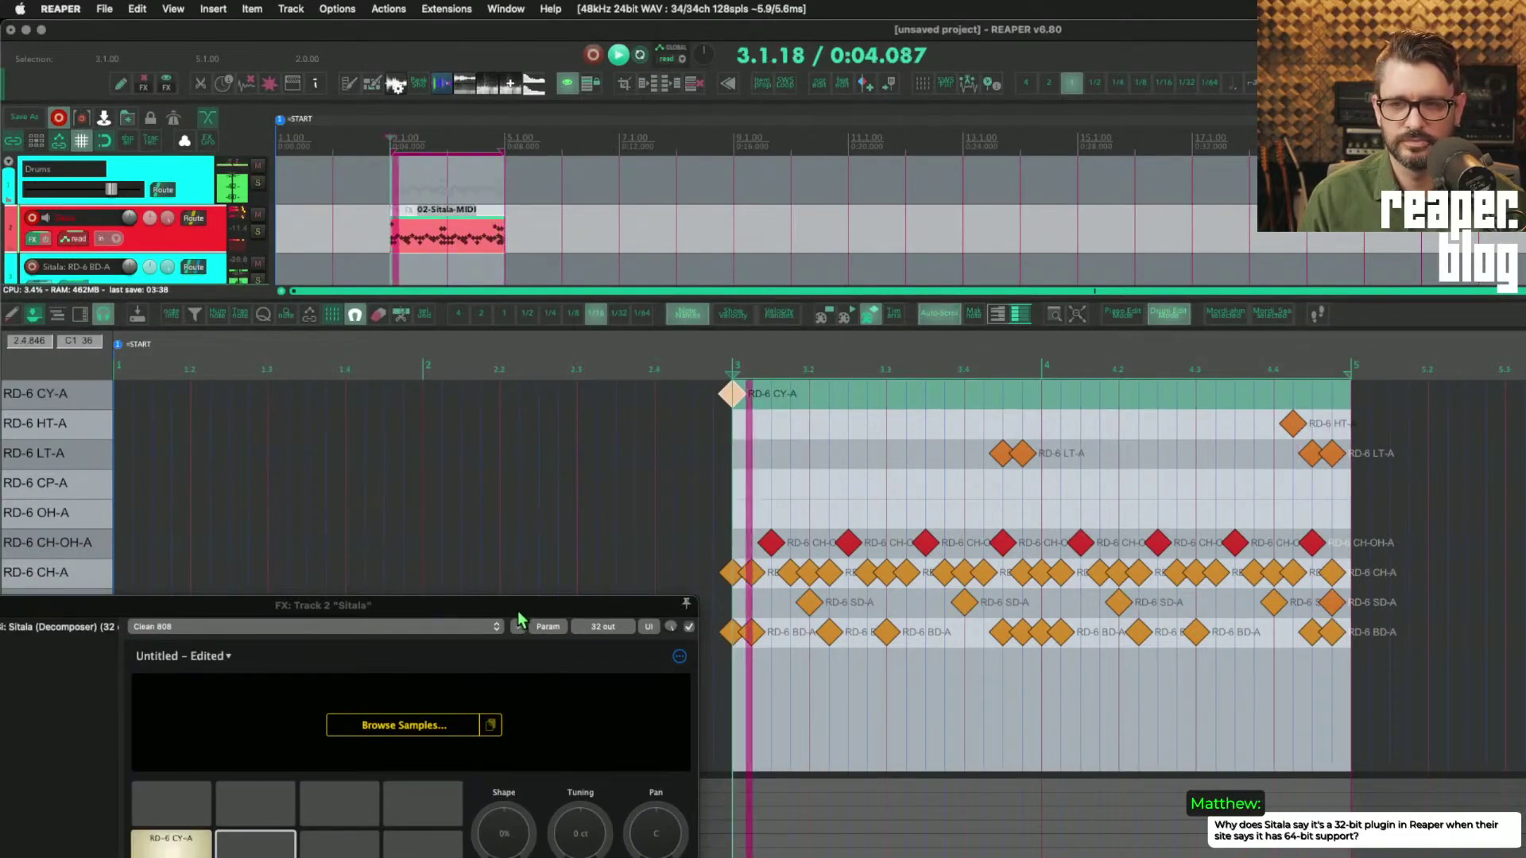
Step: Add RD-6 CP-A notes at beats 3.4 and 4.4, nudging the last slightly later
left_click_drag(524, 616, 574, 625)
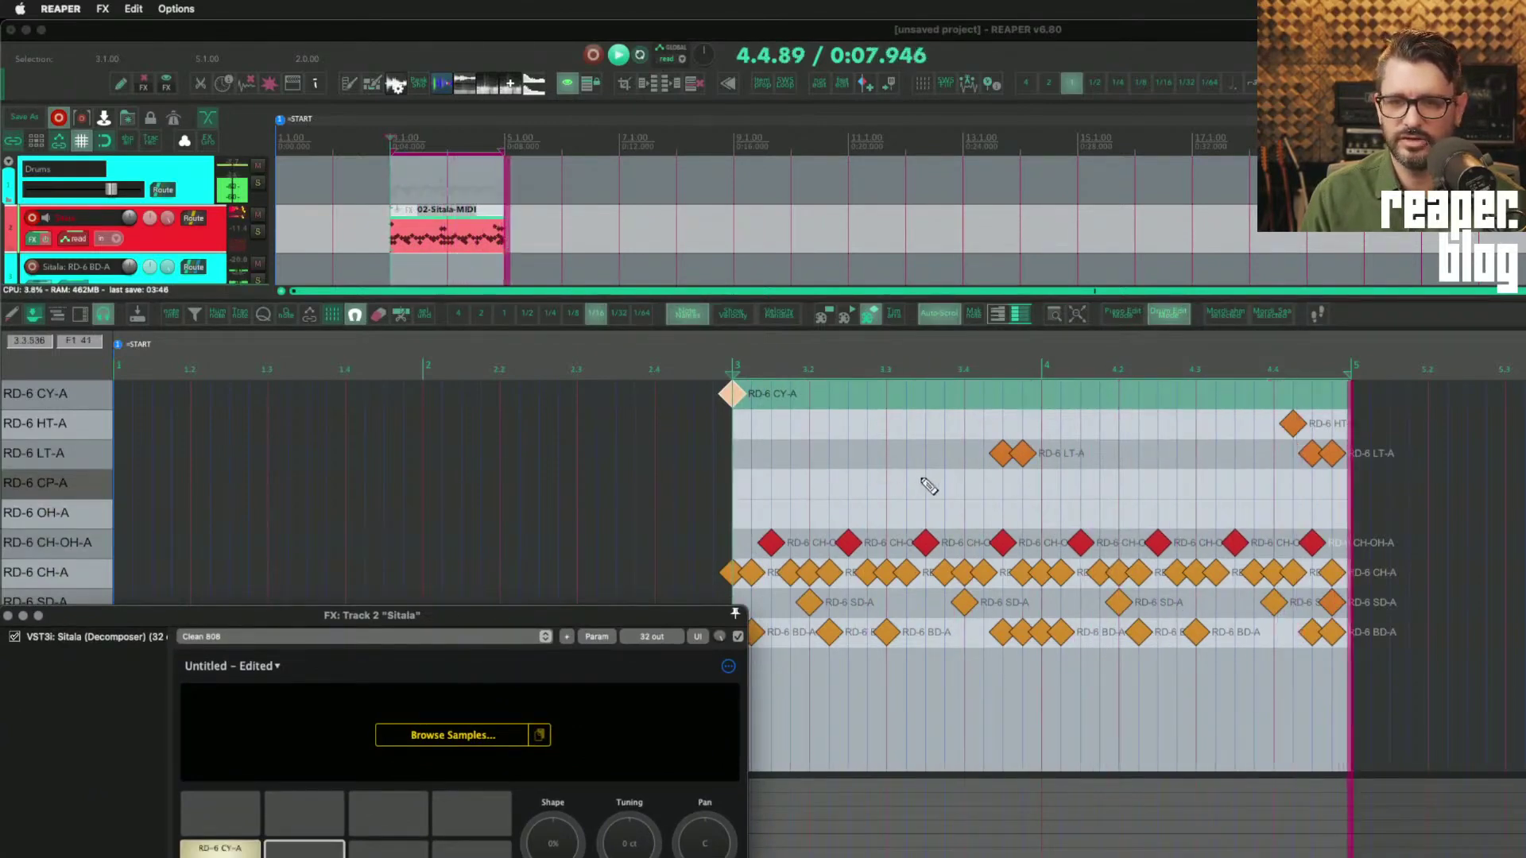
left_click(964, 482)
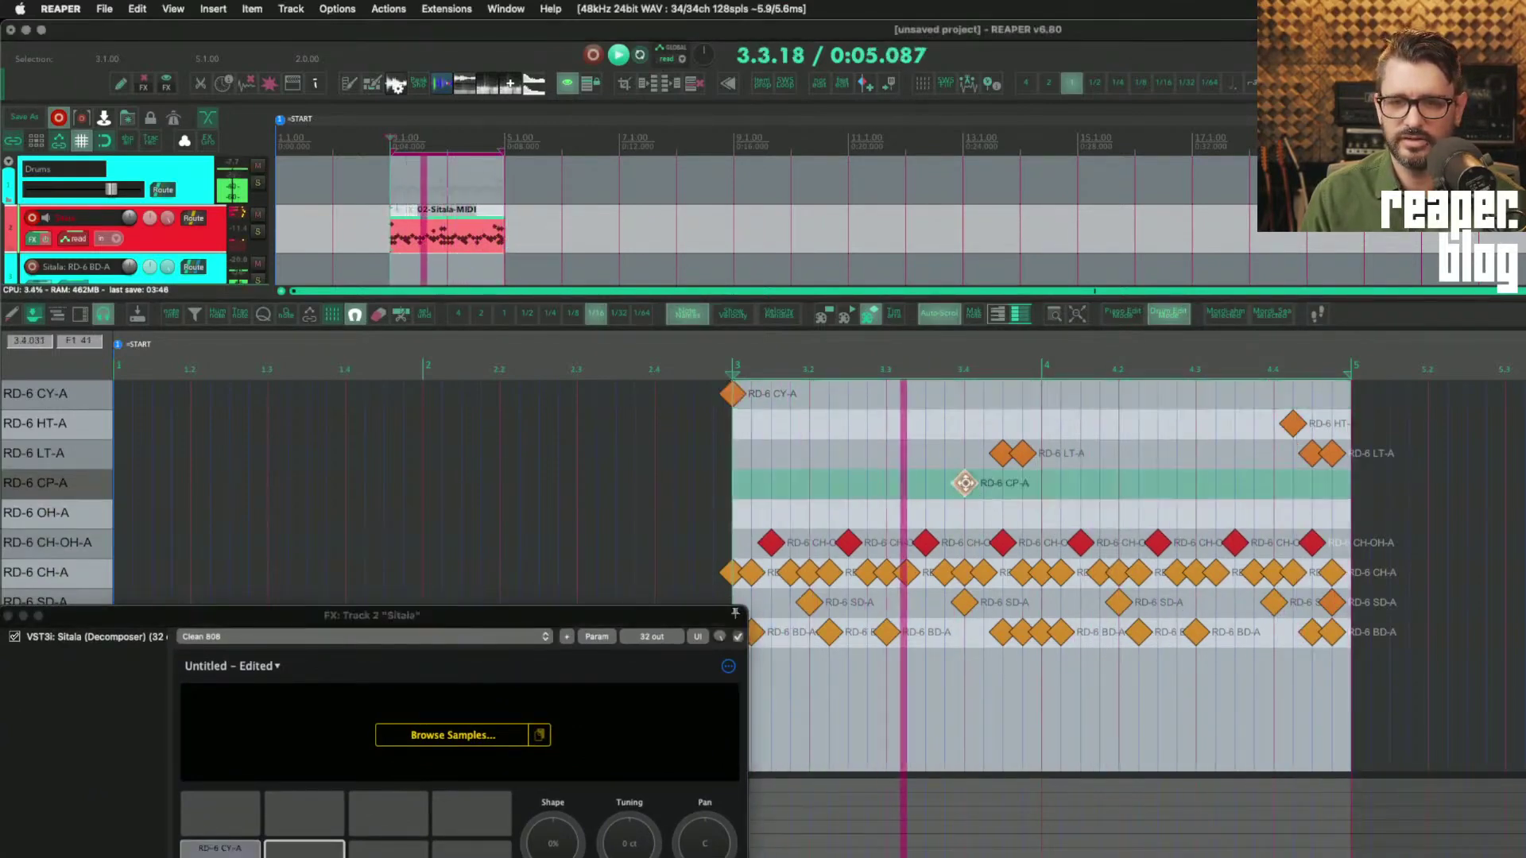
left_click(1254, 483)
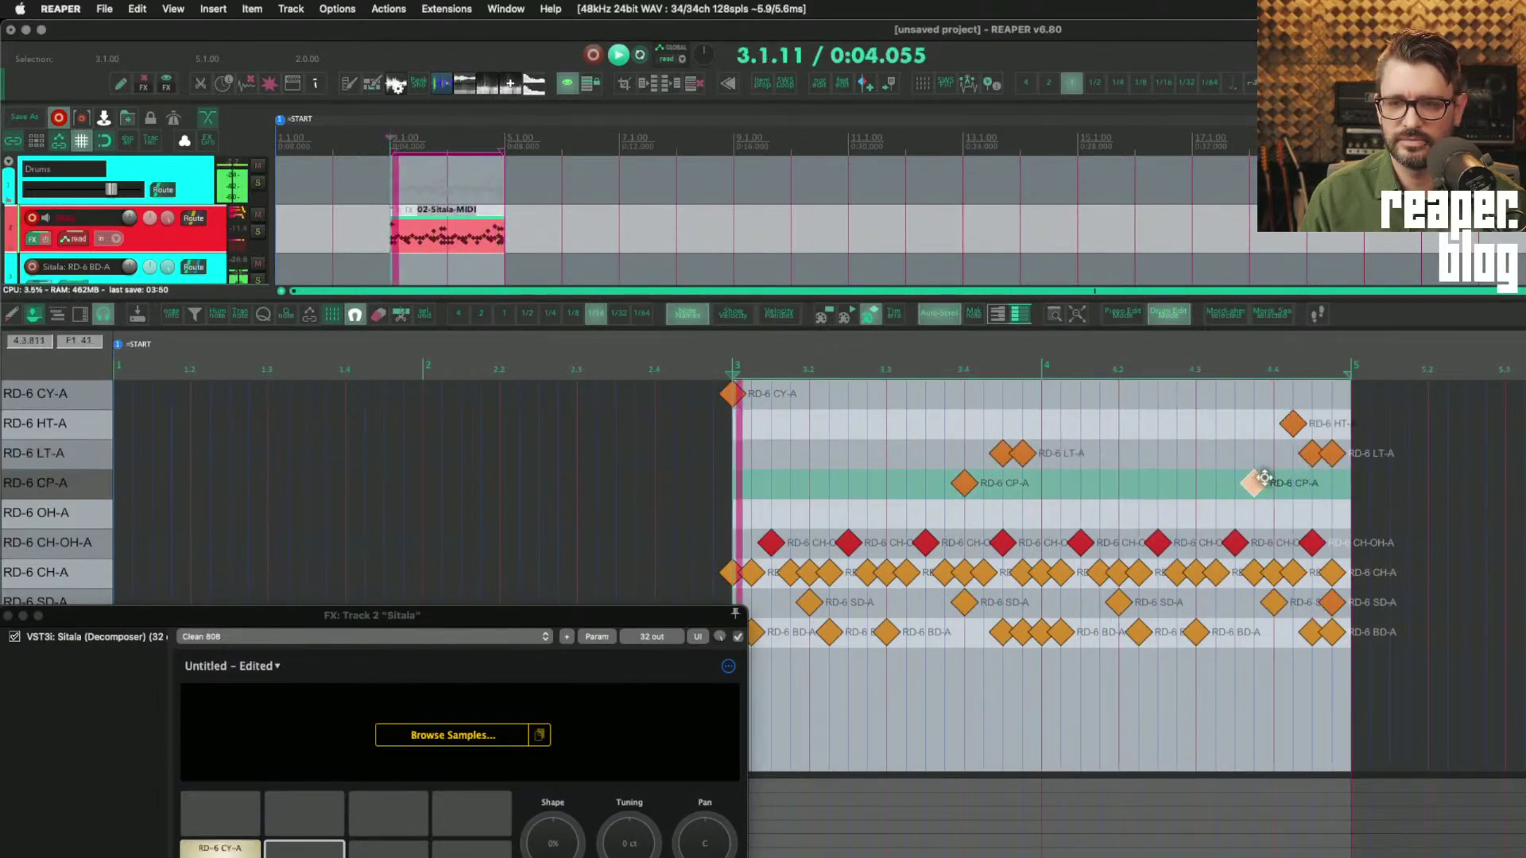
left_click_drag(1268, 477, 1273, 482)
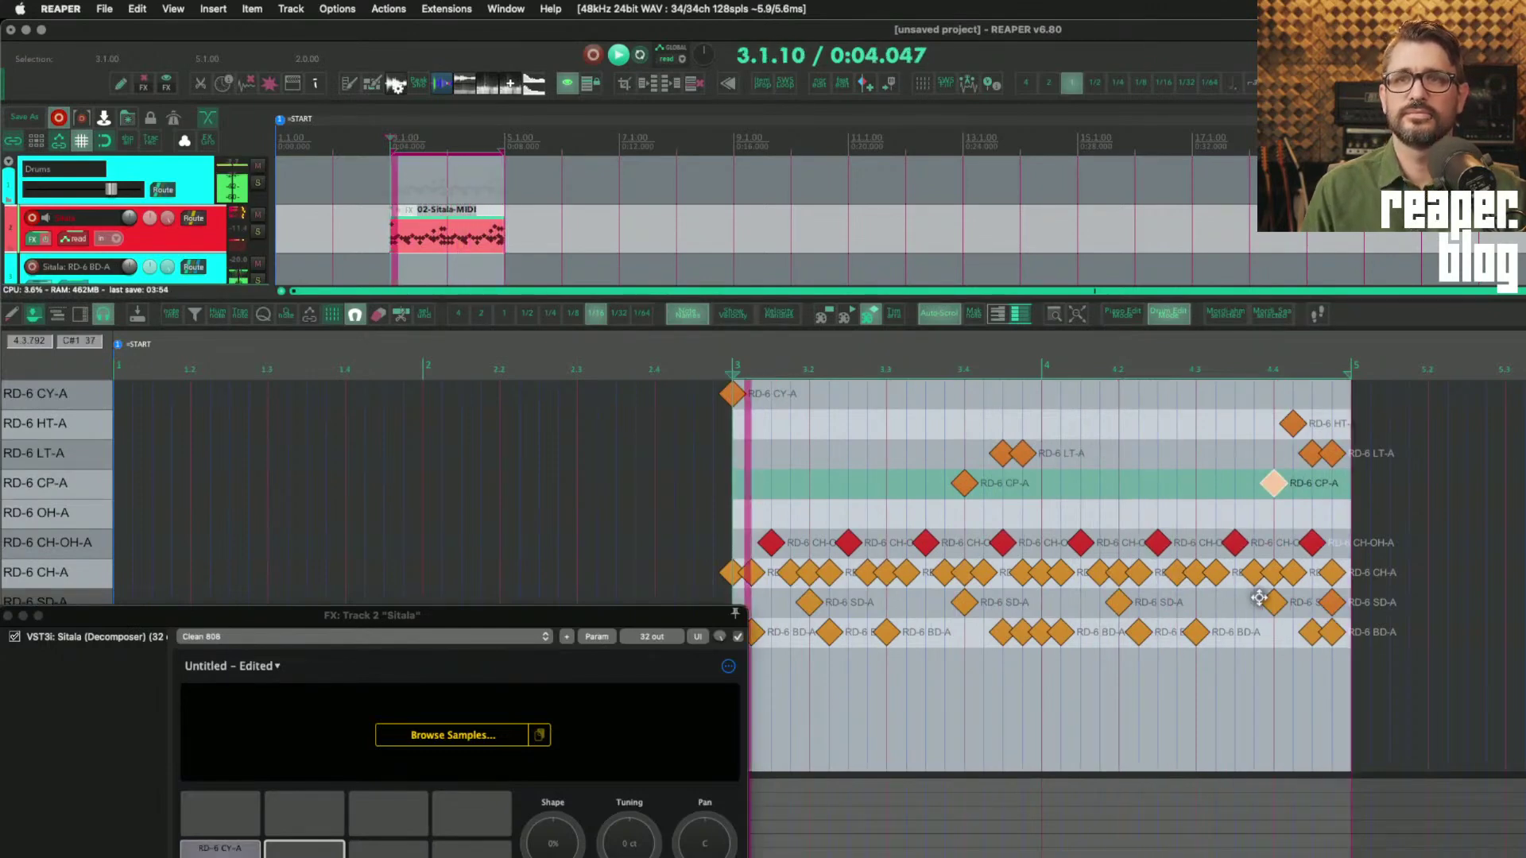
key("super+Tab")
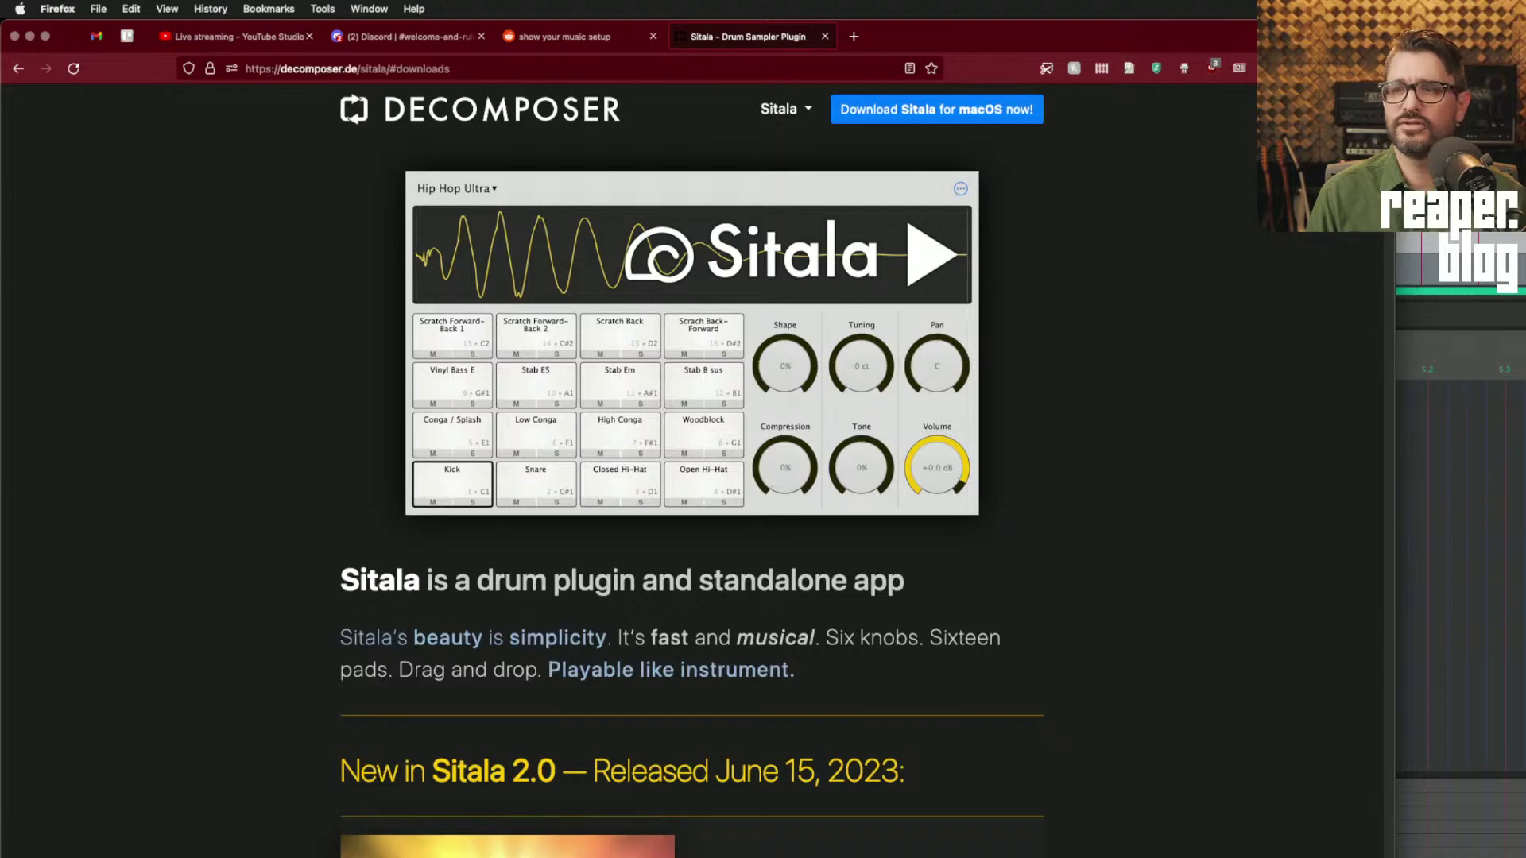
key("super+Tab")
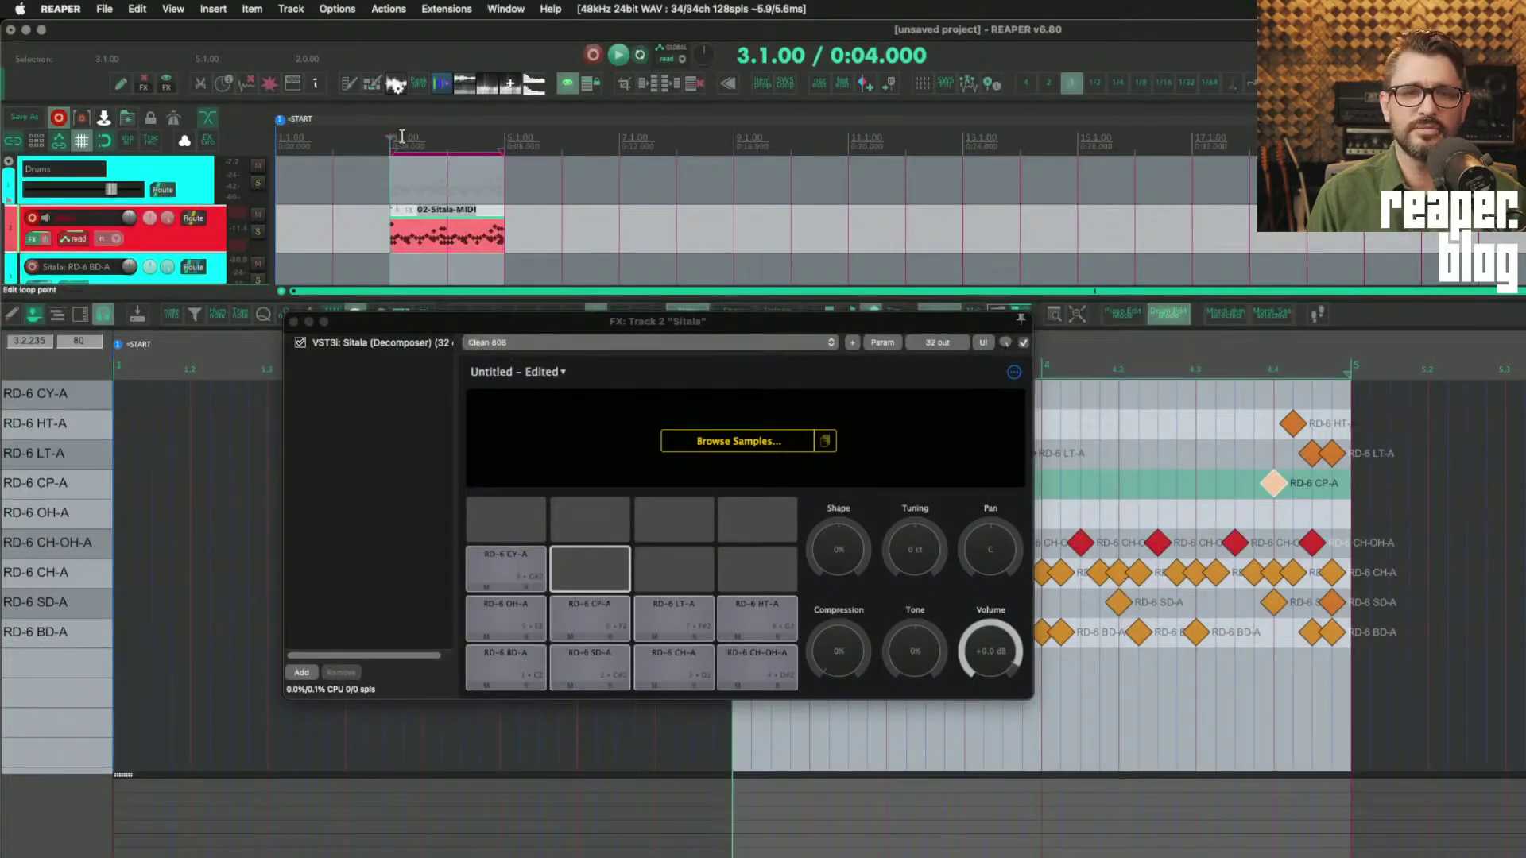
Step: Select track 3 with the Sitala MIDI item and move the Sitala window up-right
left_click(101, 246)
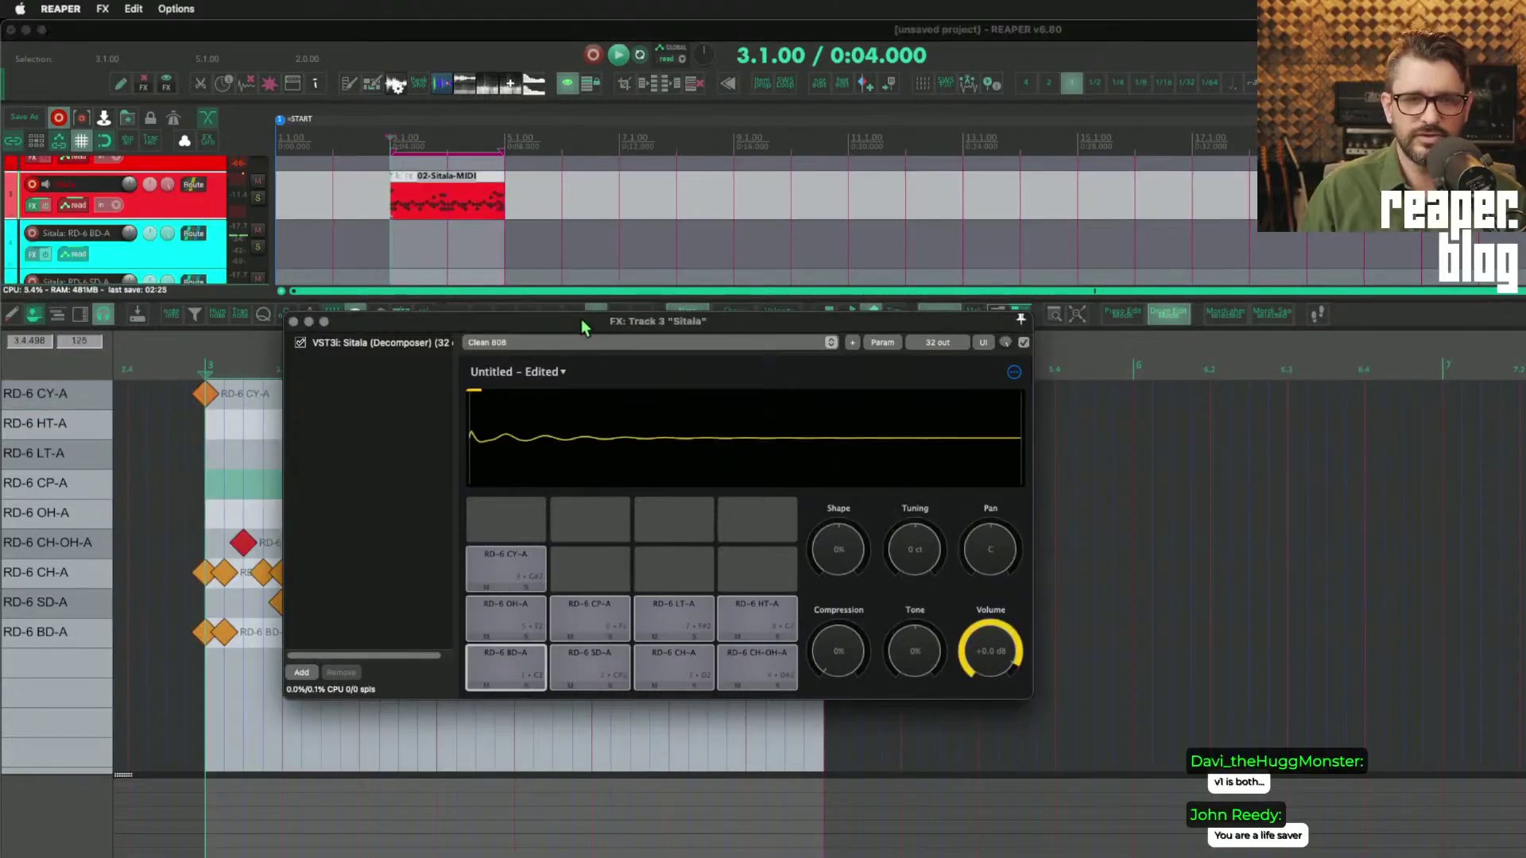
left_click_drag(582, 328, 659, 160)
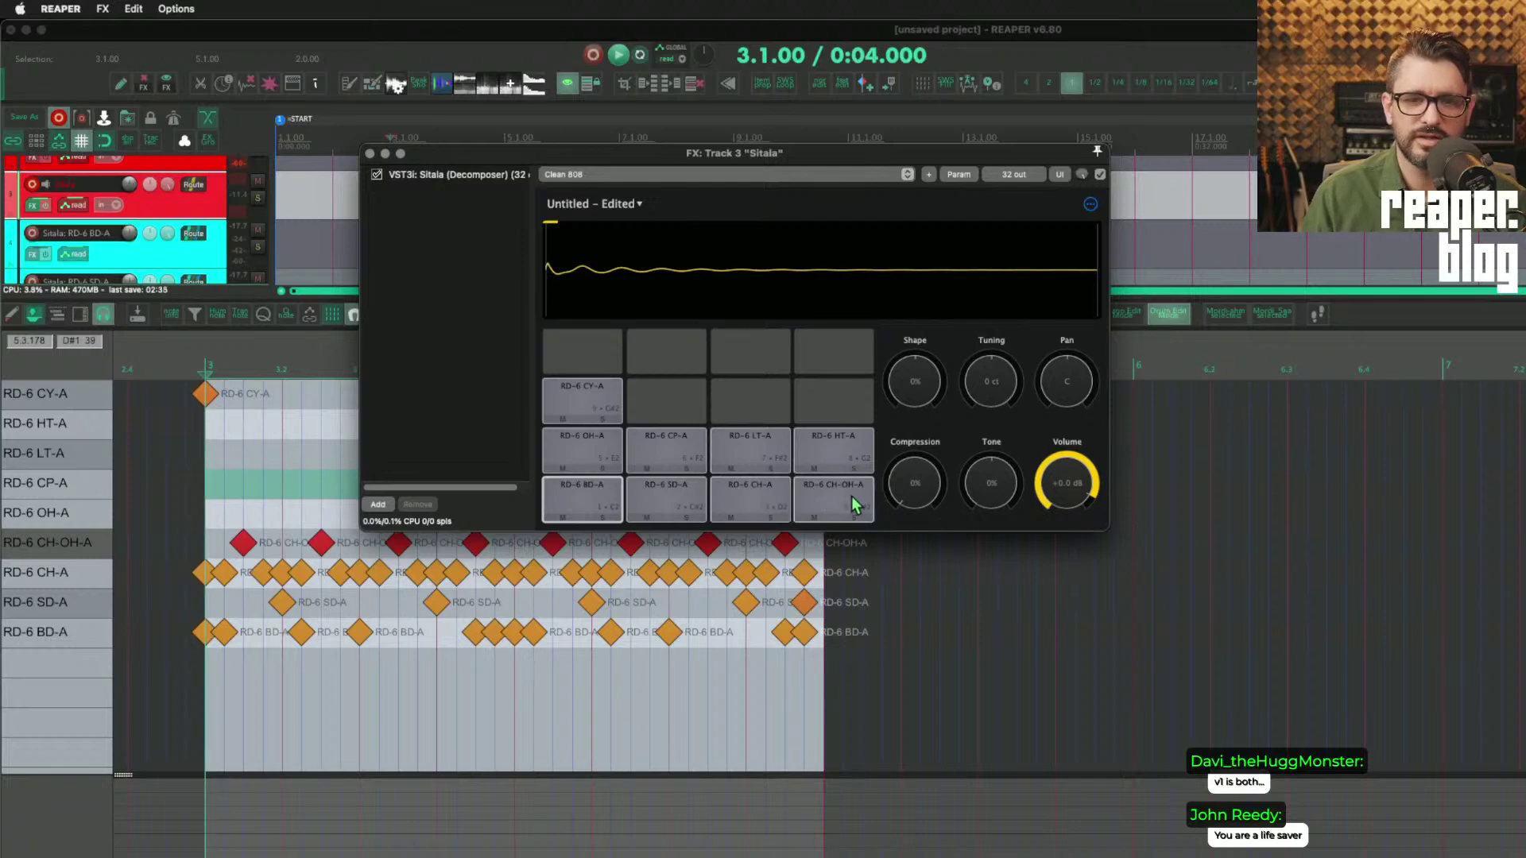
Step: Raise the RD-6 CH-A hi-hat pad's Tuning to 134 ct
left_click(768, 495)
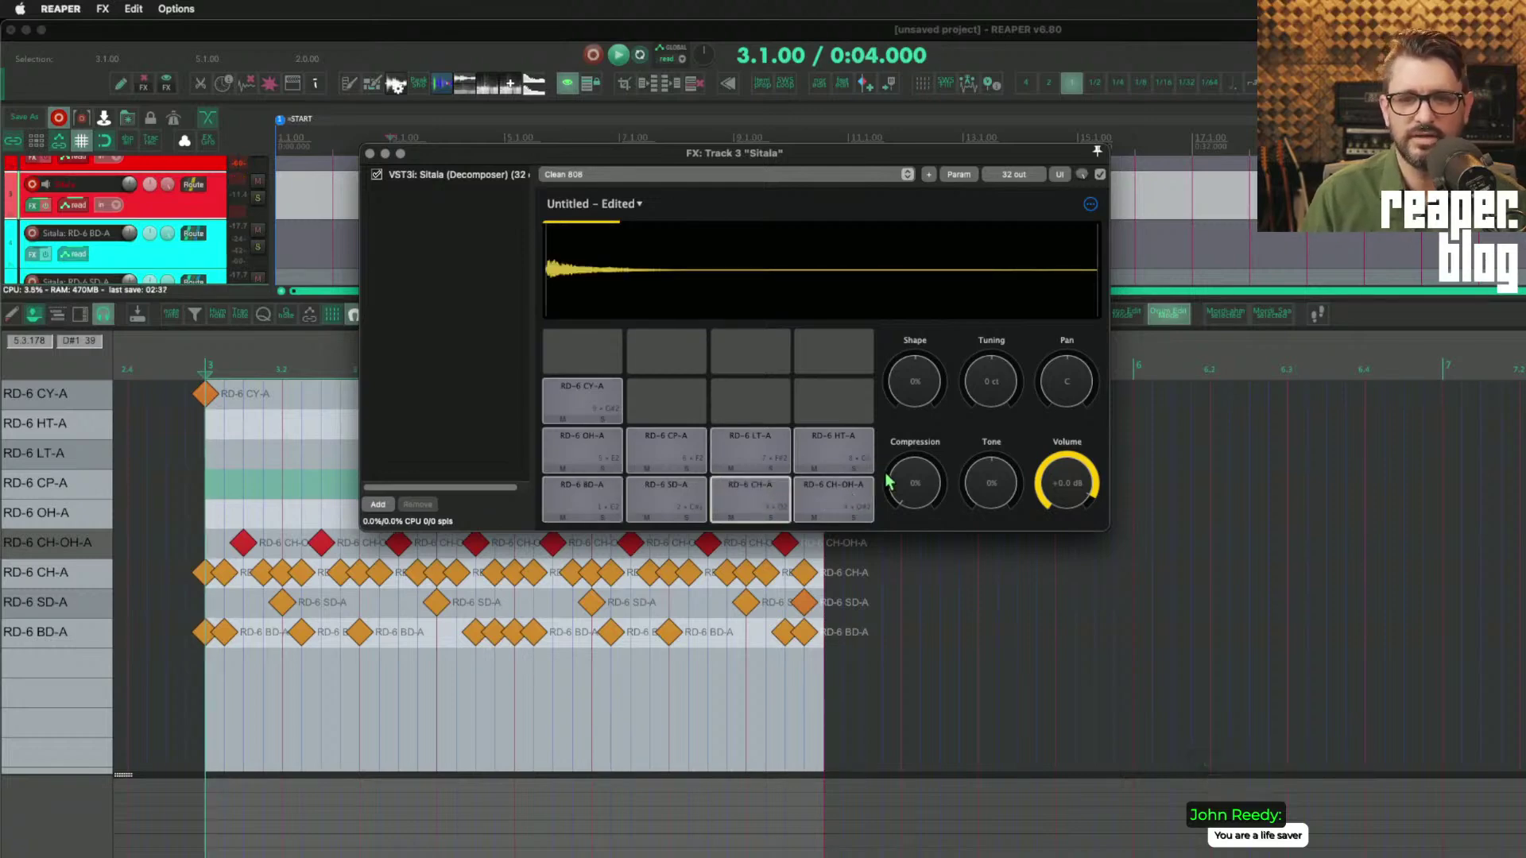
mouse_move(994, 388)
left_mouse_down()
mouse_move(1003, 373)
mouse_move(985, 397)
mouse_move(1000, 386)
mouse_move(1026, 540)
mouse_move(1005, 403)
left_mouse_up()
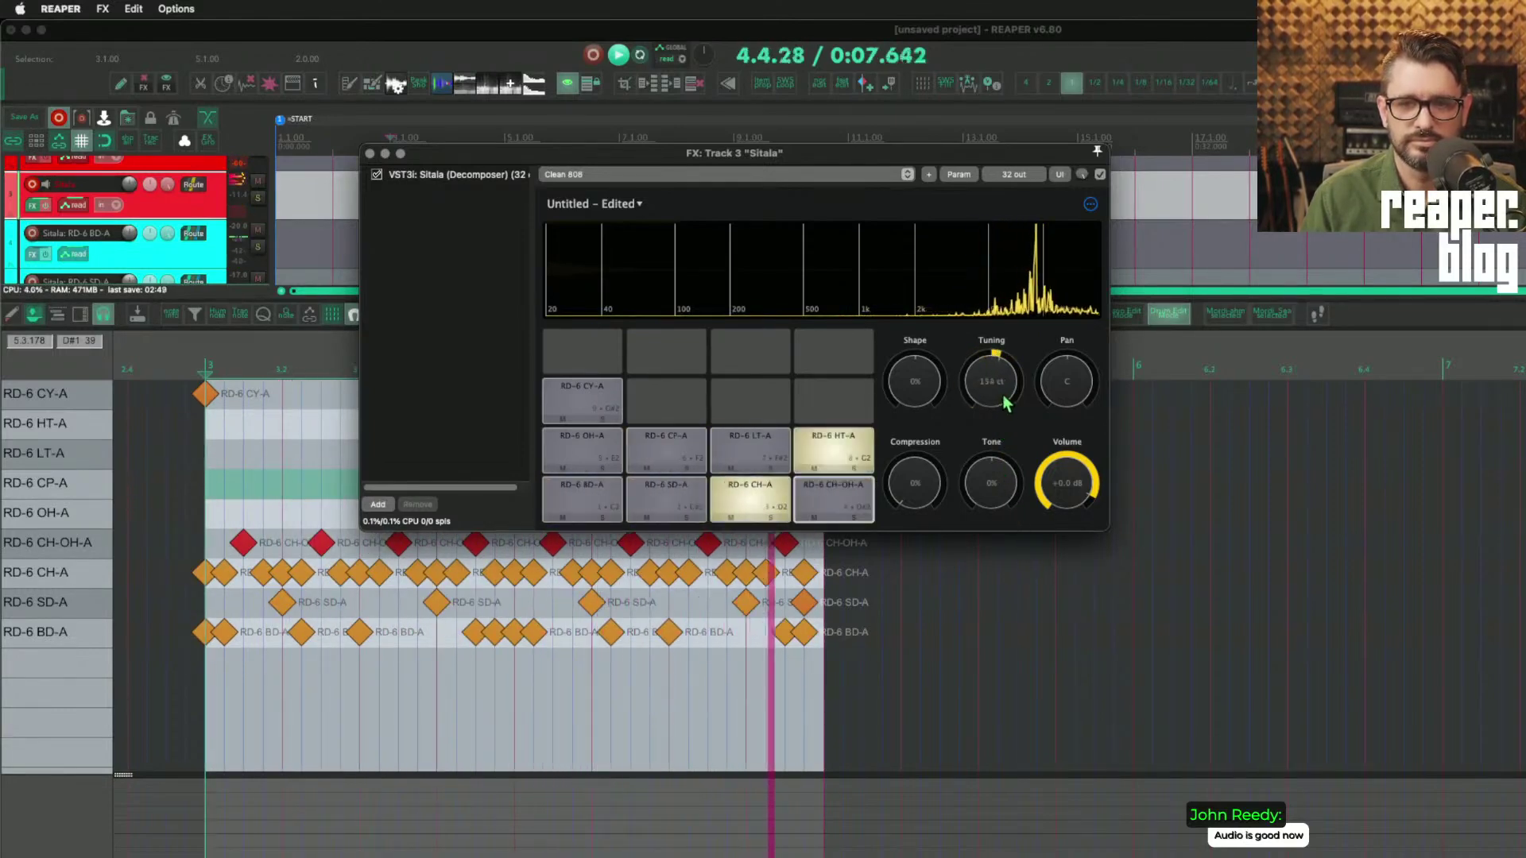
Step: Stop playback and make the RD-6 CH-A pad choke CH-OH-A and OH-A
key("space")
right_click(759, 500)
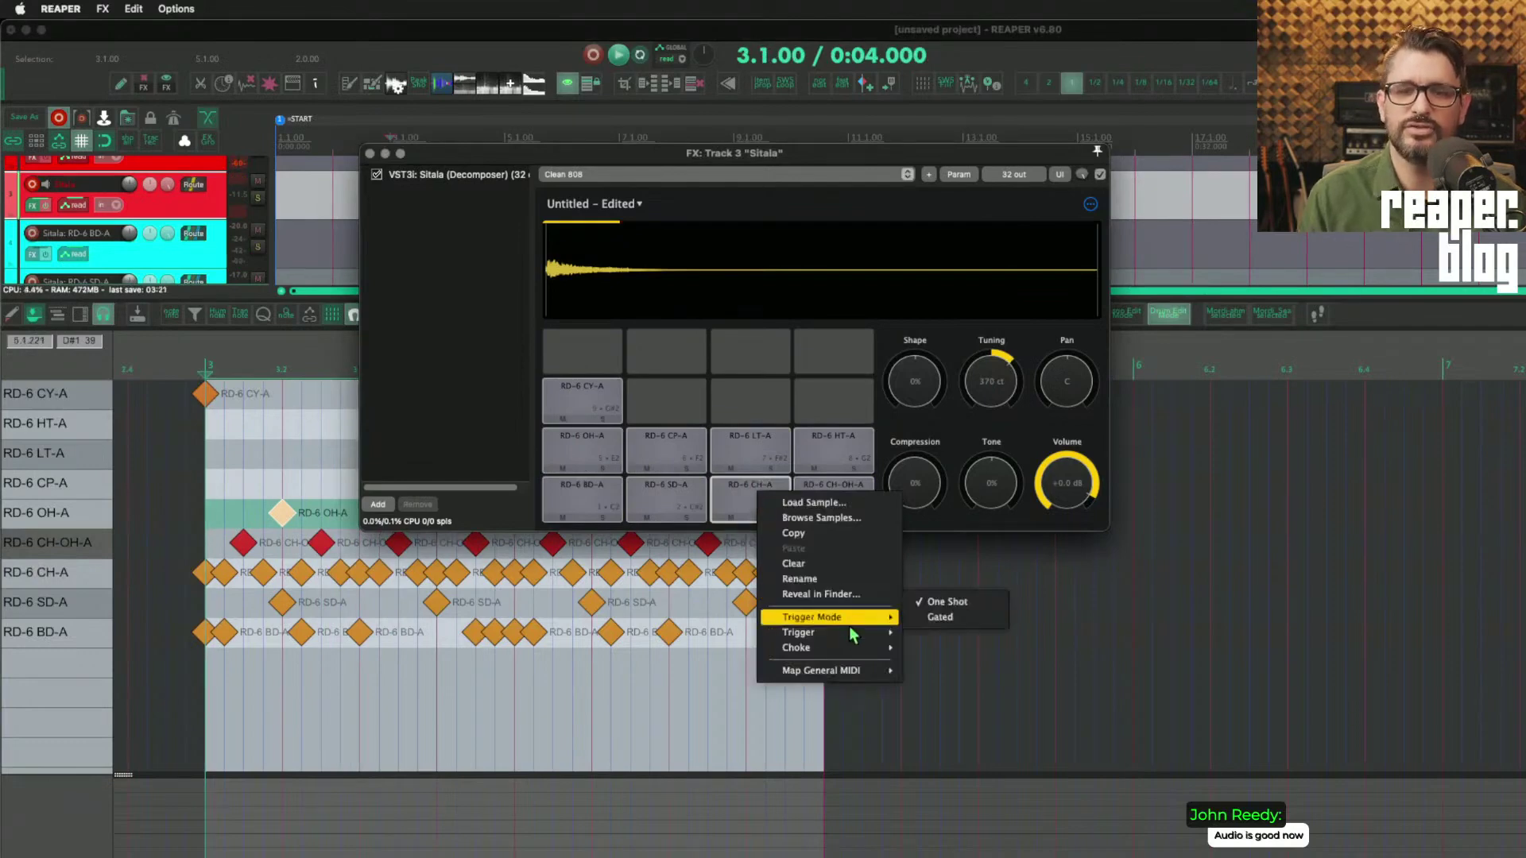
mouse_move(835, 647)
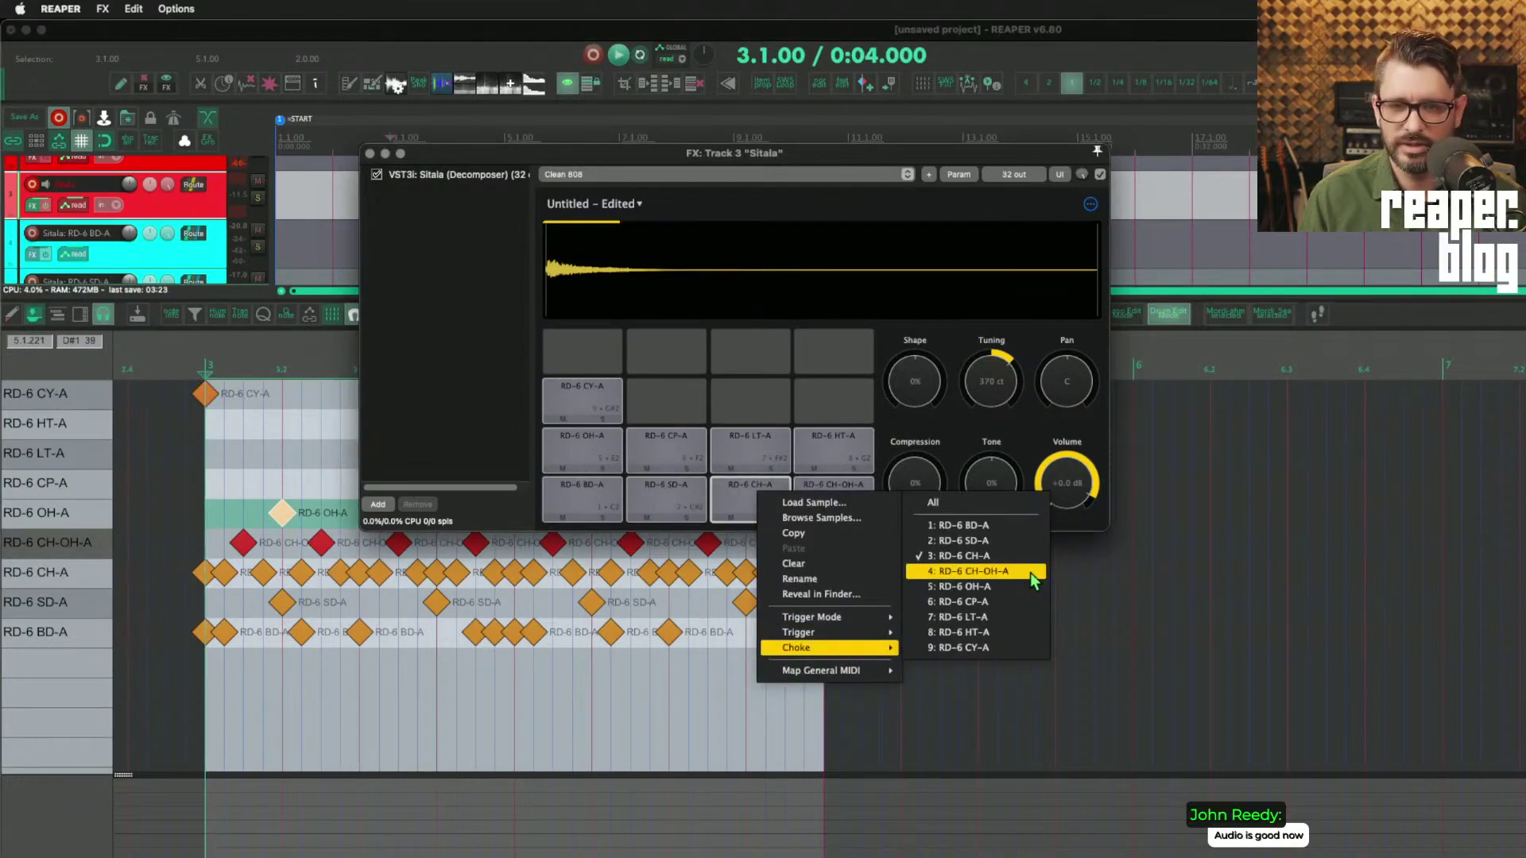
left_click(1033, 574)
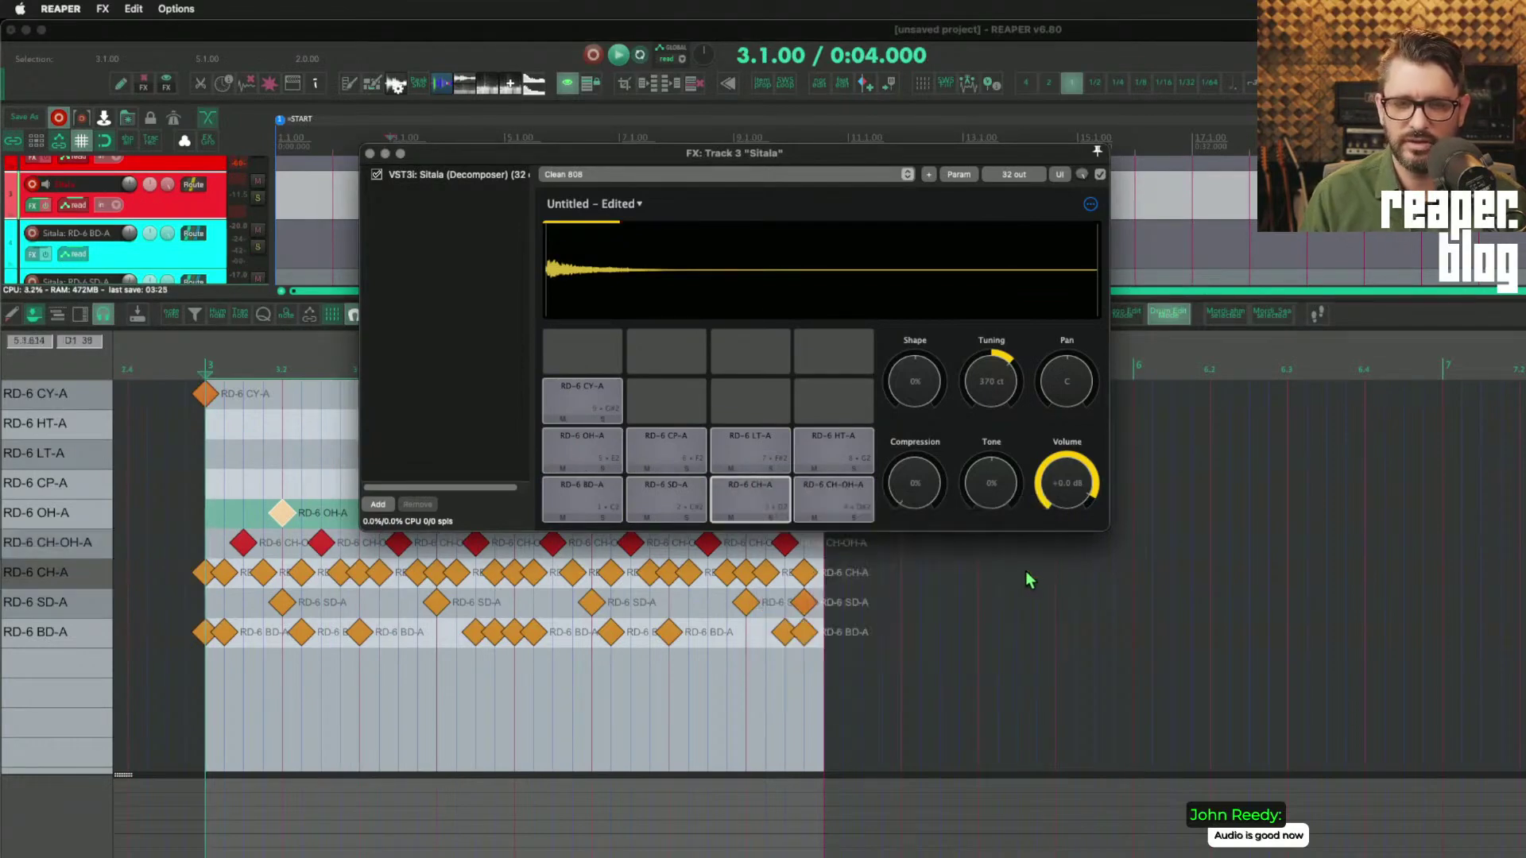
right_click(747, 500)
mouse_move(818, 651)
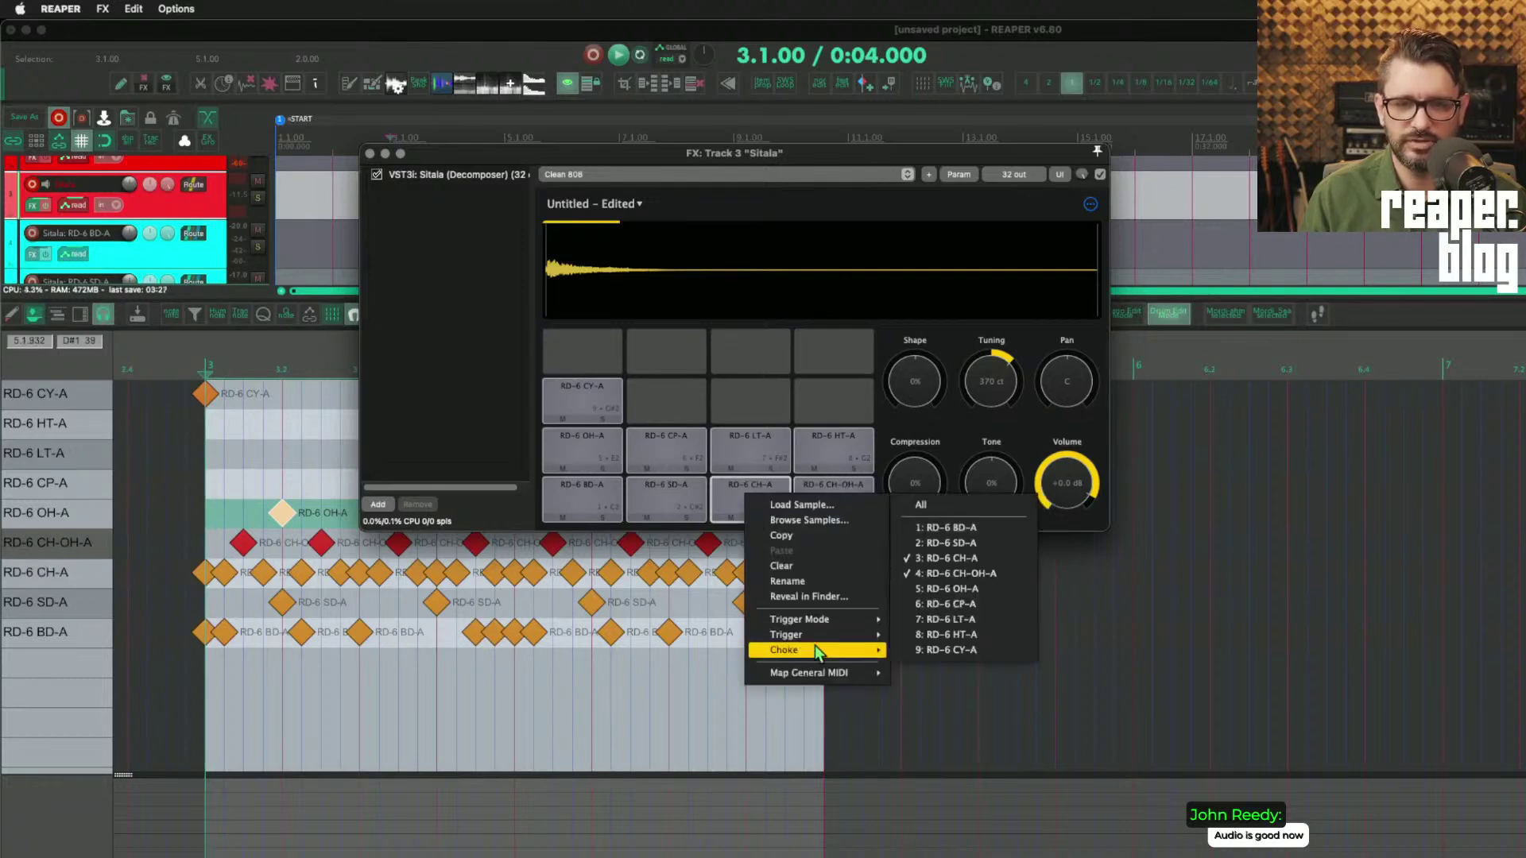
left_click(1008, 589)
Step: Set the RD-6 CH-OH-A pad's chokes, including OH-A, and play the pattern to check
left_click(846, 493)
right_click(845, 493)
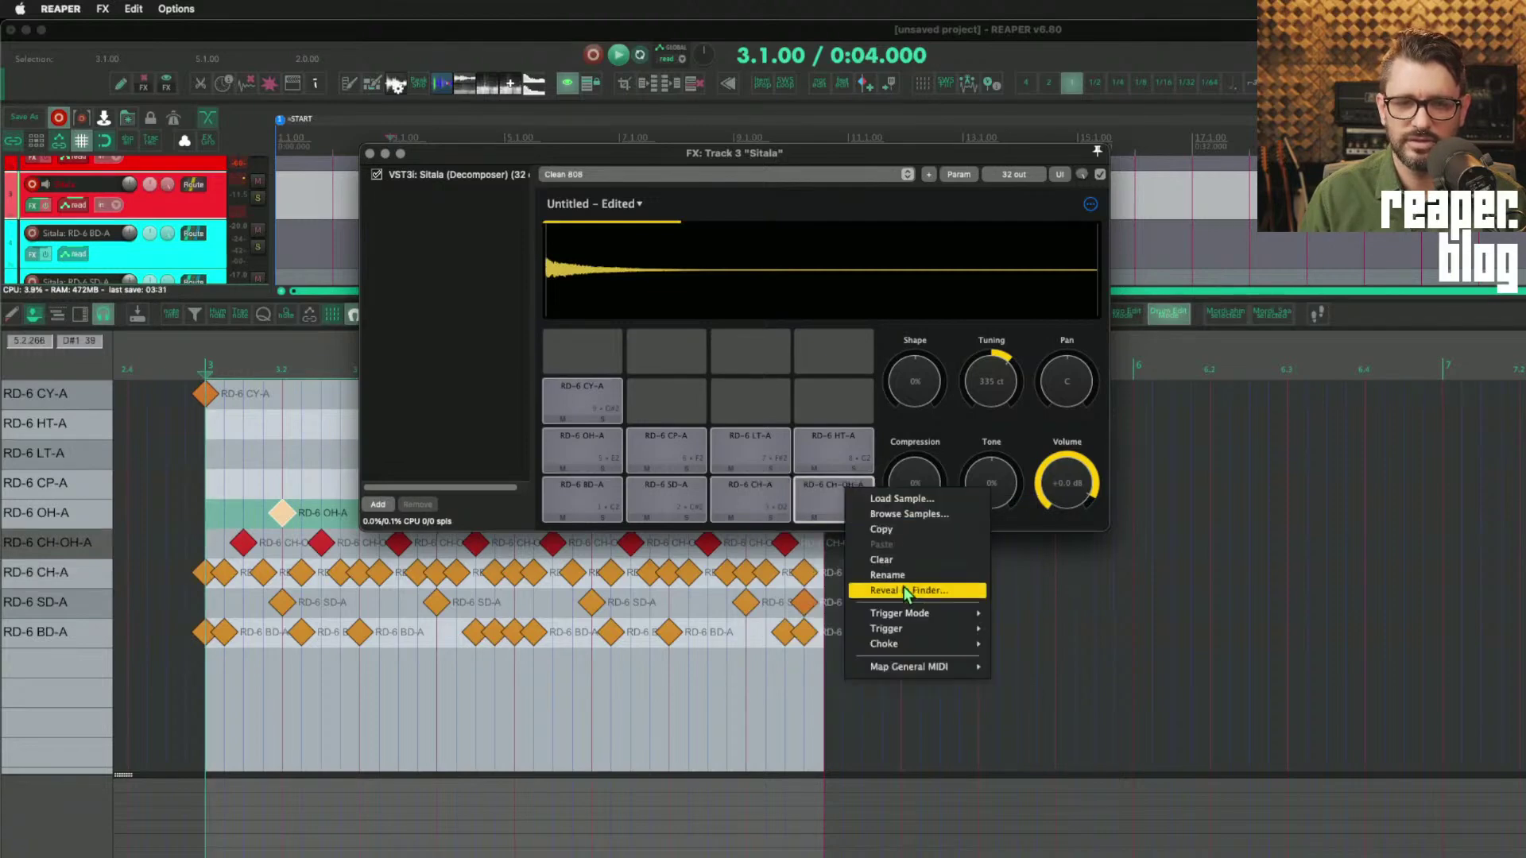
mouse_move(927, 641)
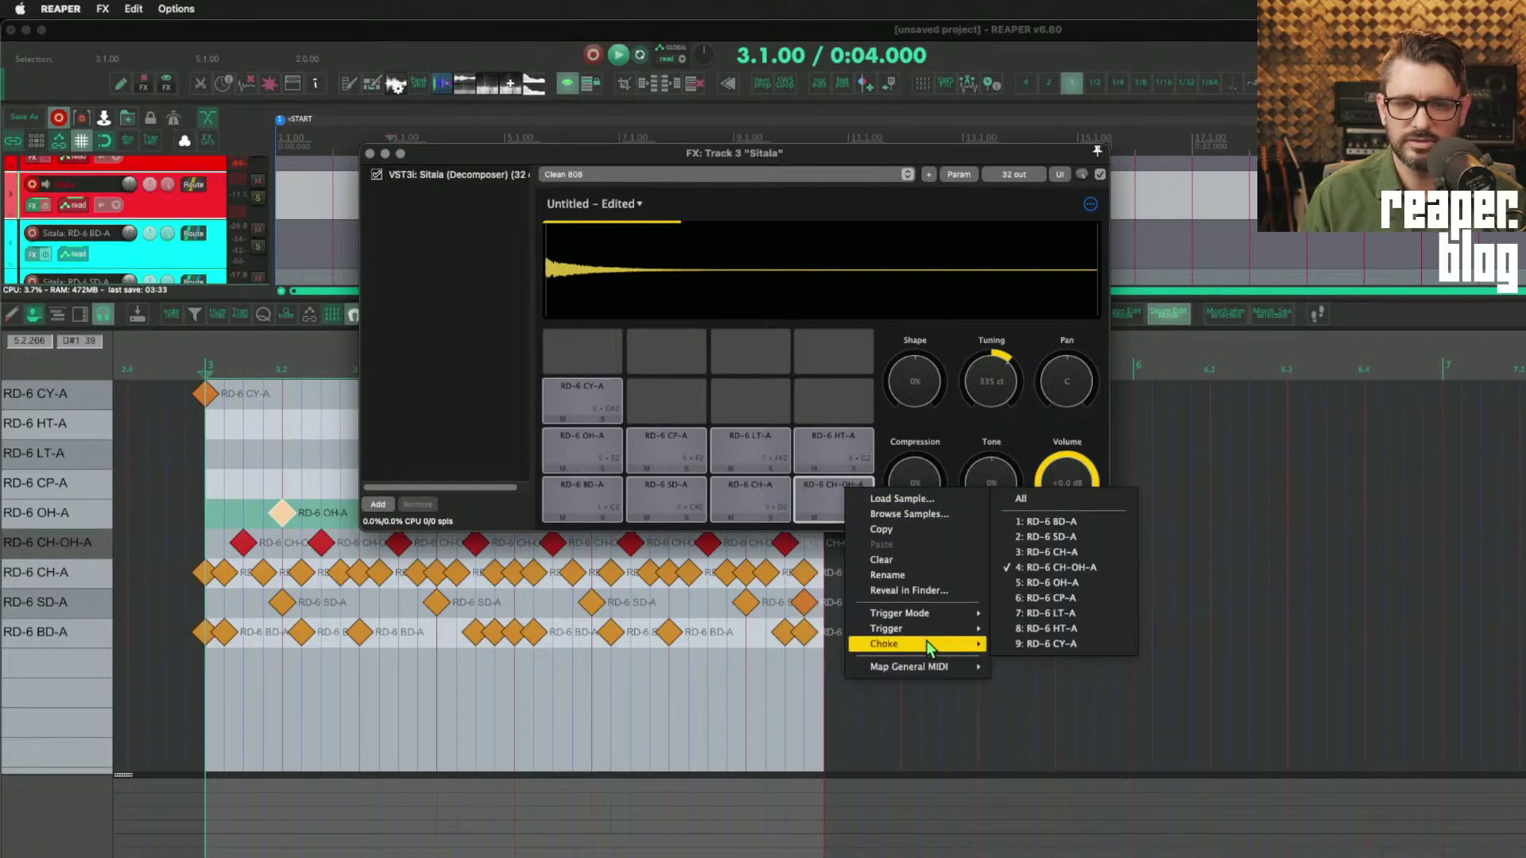
left_click(1071, 571)
right_click(823, 492)
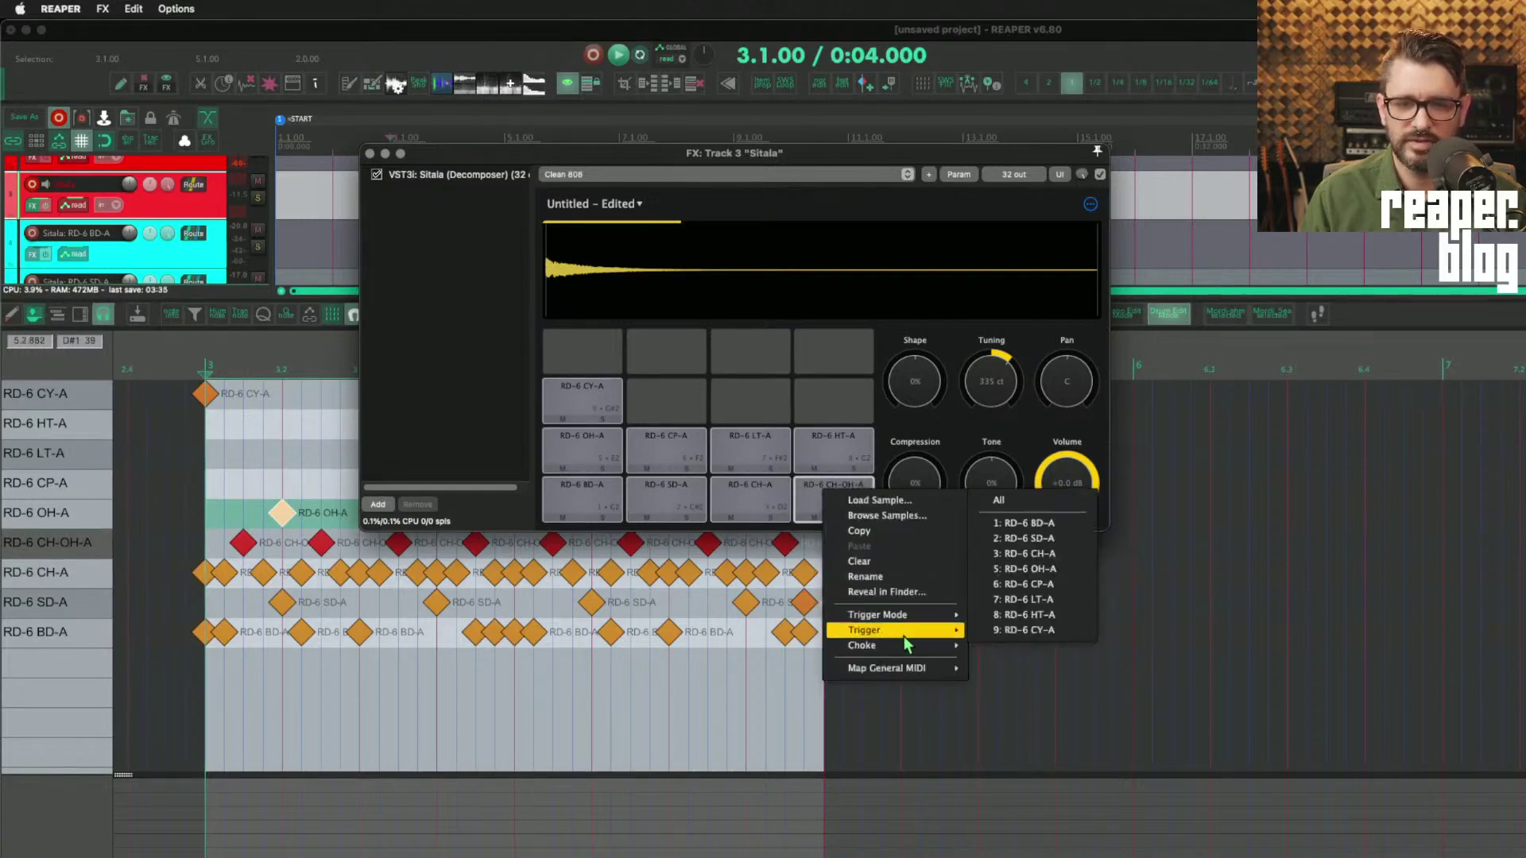
left_click(1063, 588)
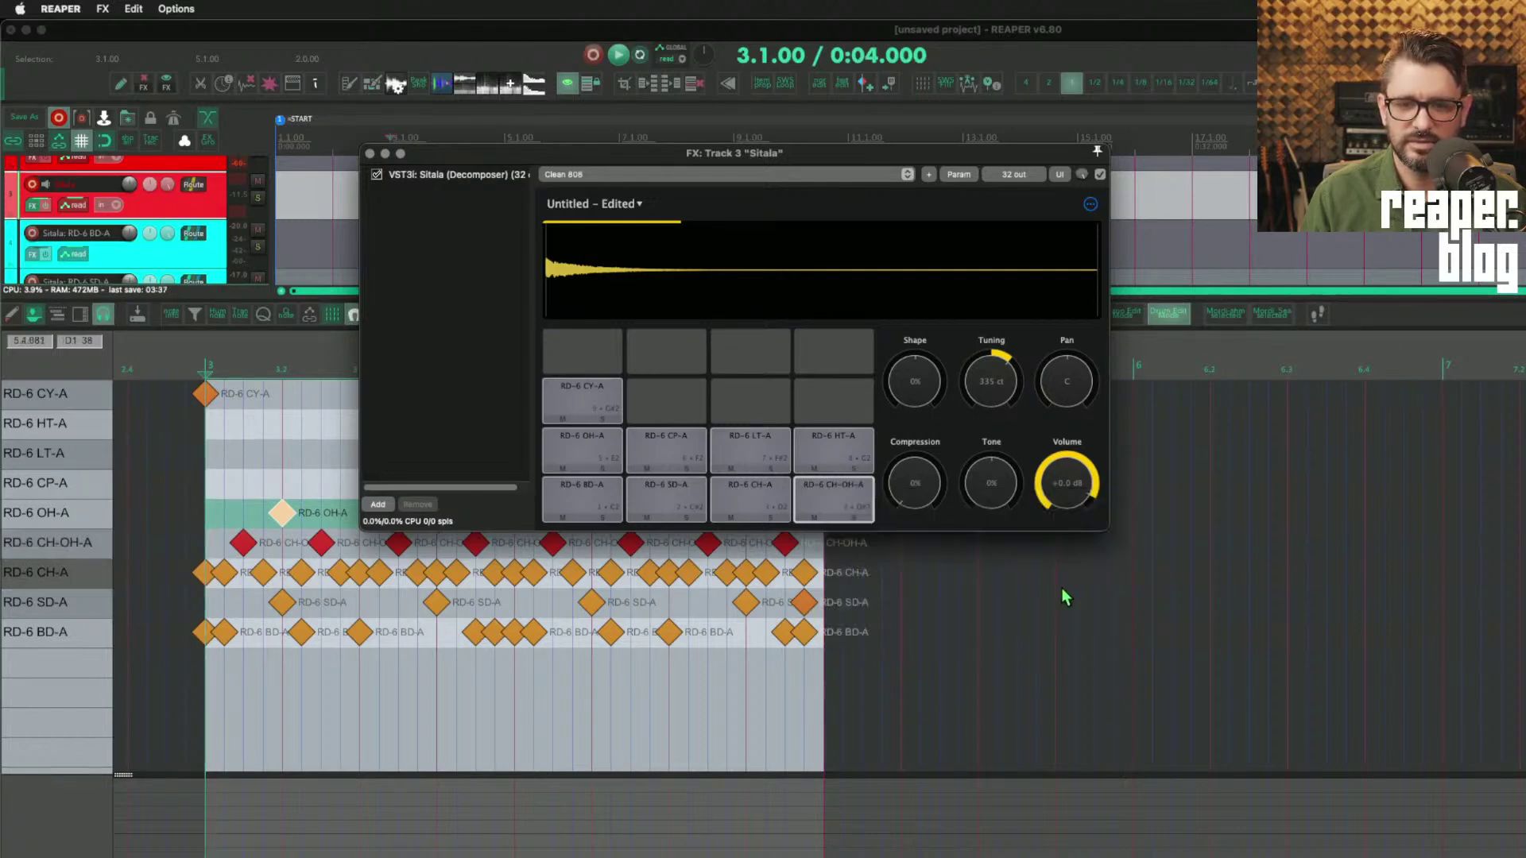
key("space")
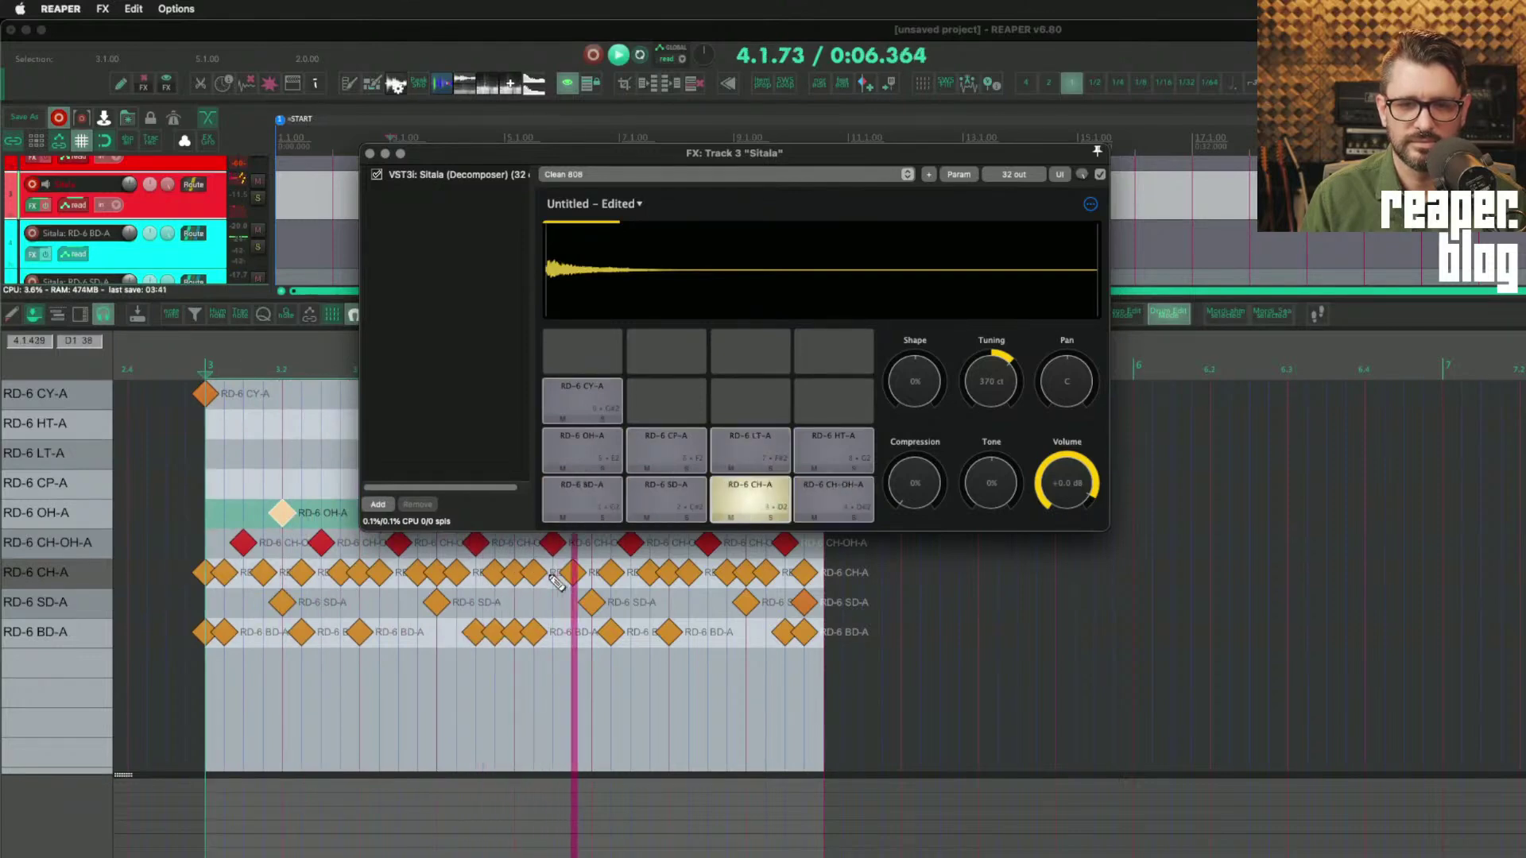
key("space")
Step: Make the RD-6 OH-A pad choke CH-A and CH-OH-A, then play the pattern
right_click(596, 439)
mouse_move(685, 597)
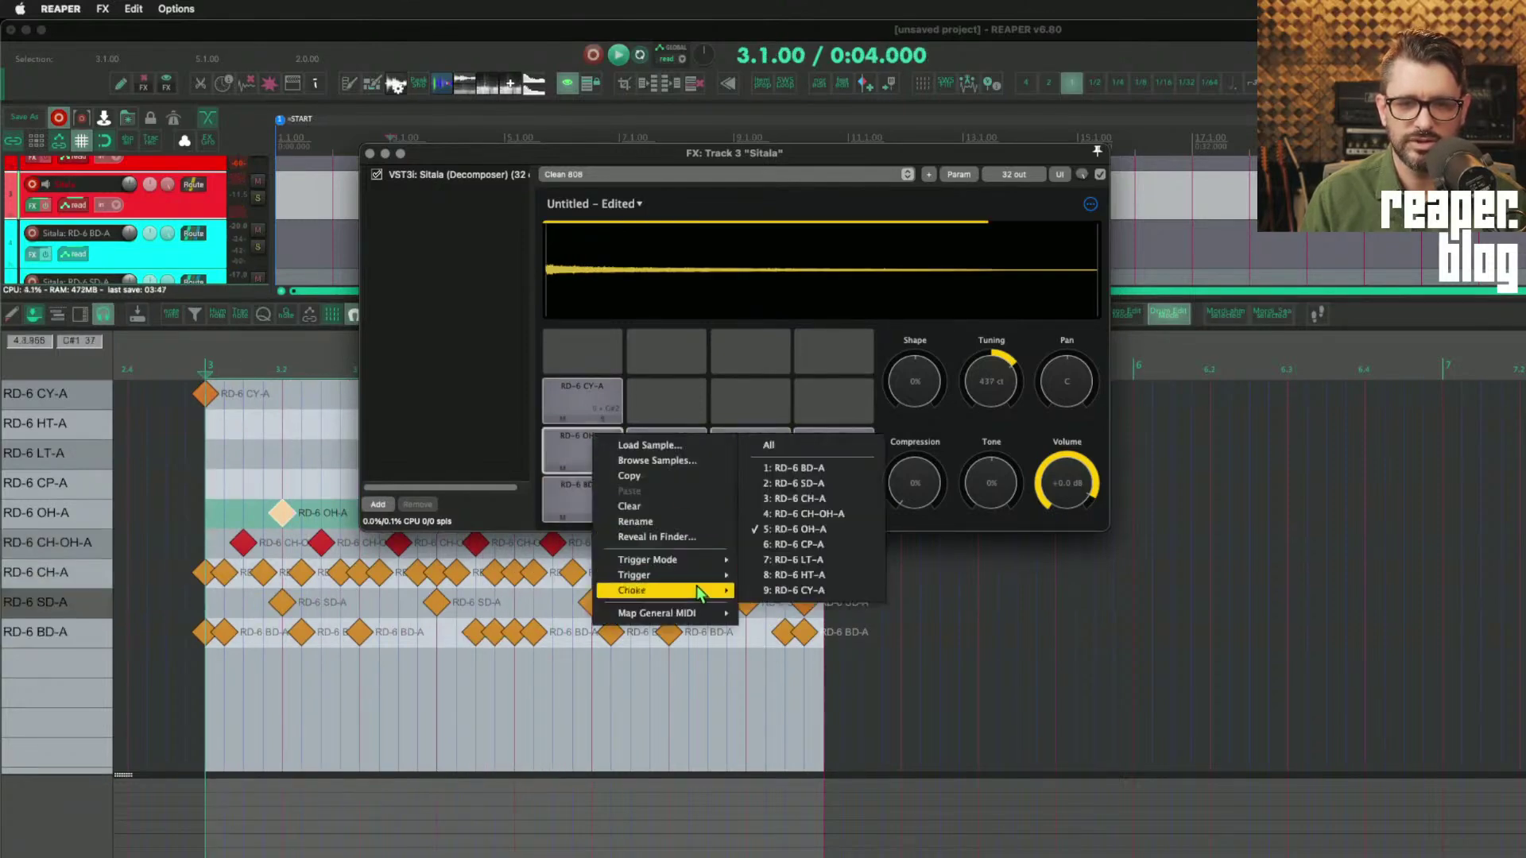
left_click(821, 504)
right_click(589, 443)
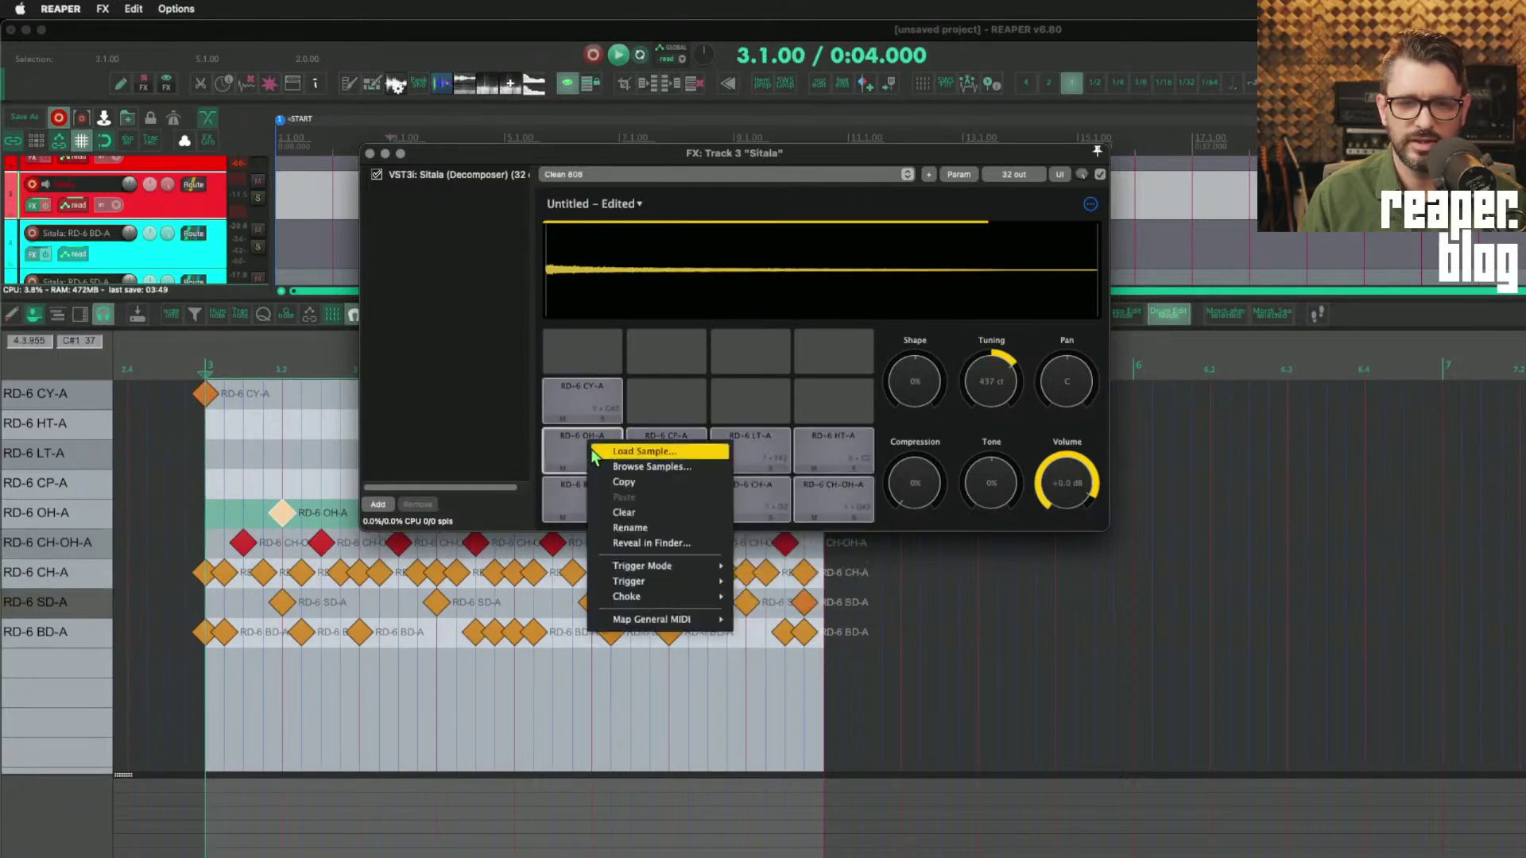
mouse_move(680, 598)
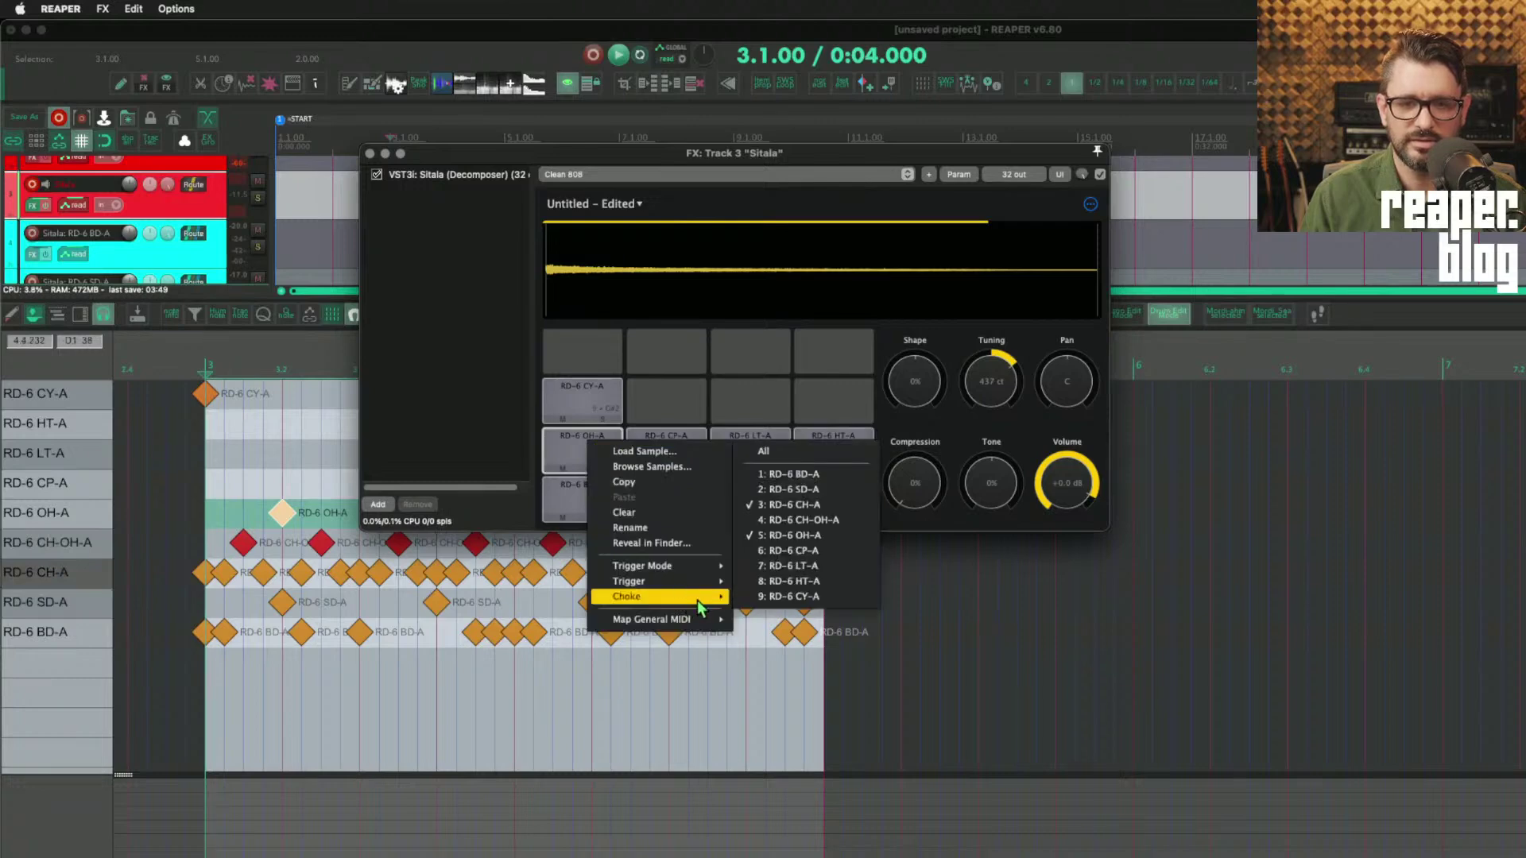
left_click(820, 520)
key("space")
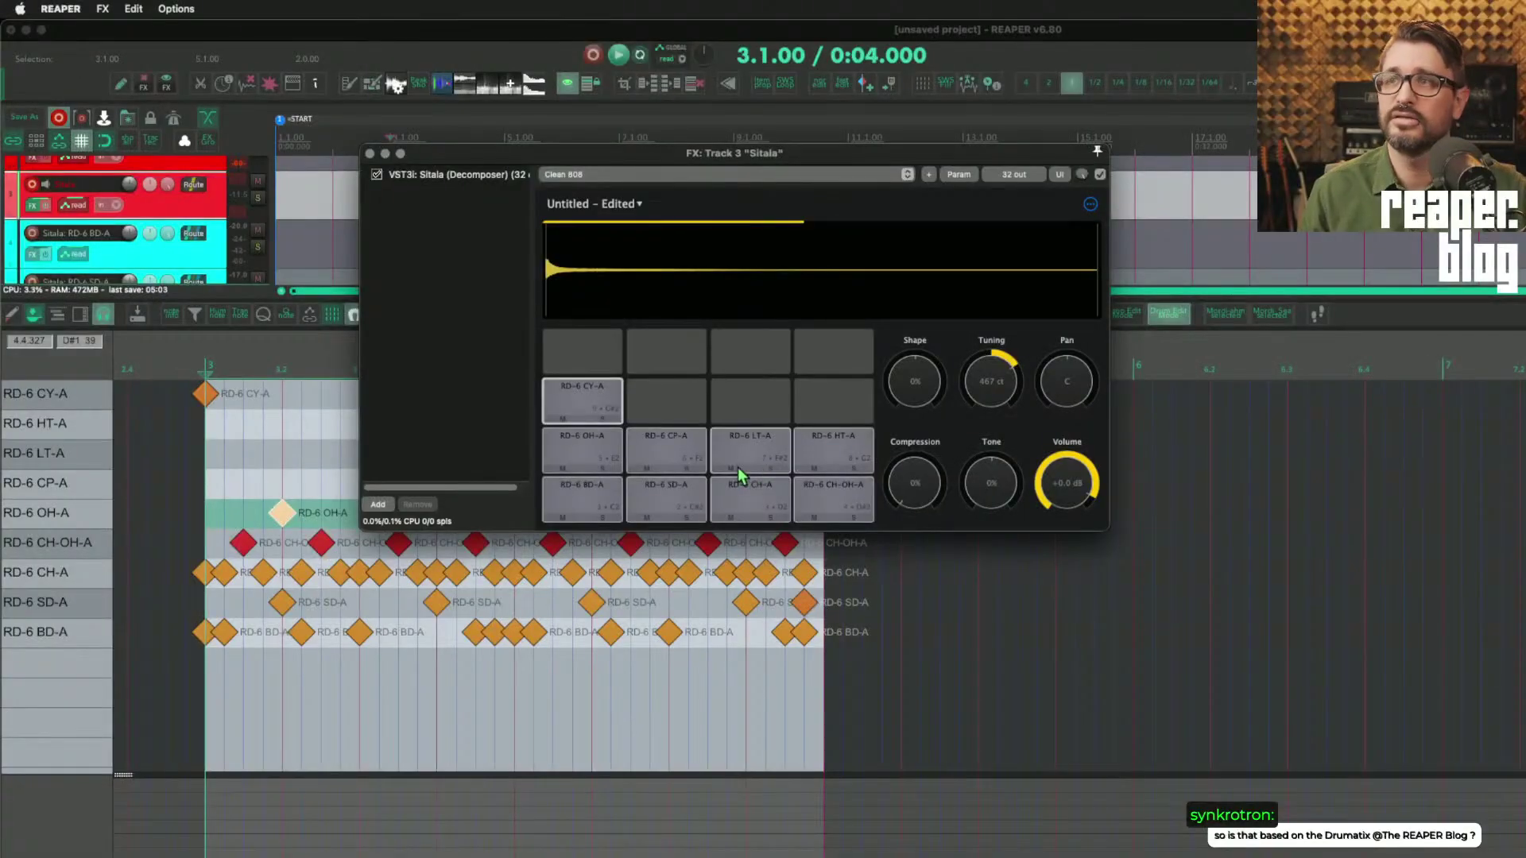
Step: Step the Sitala pads to their B samples (OH-B, LT-B, HT-B, CY-B) and play the pattern
mouse_move(983, 380)
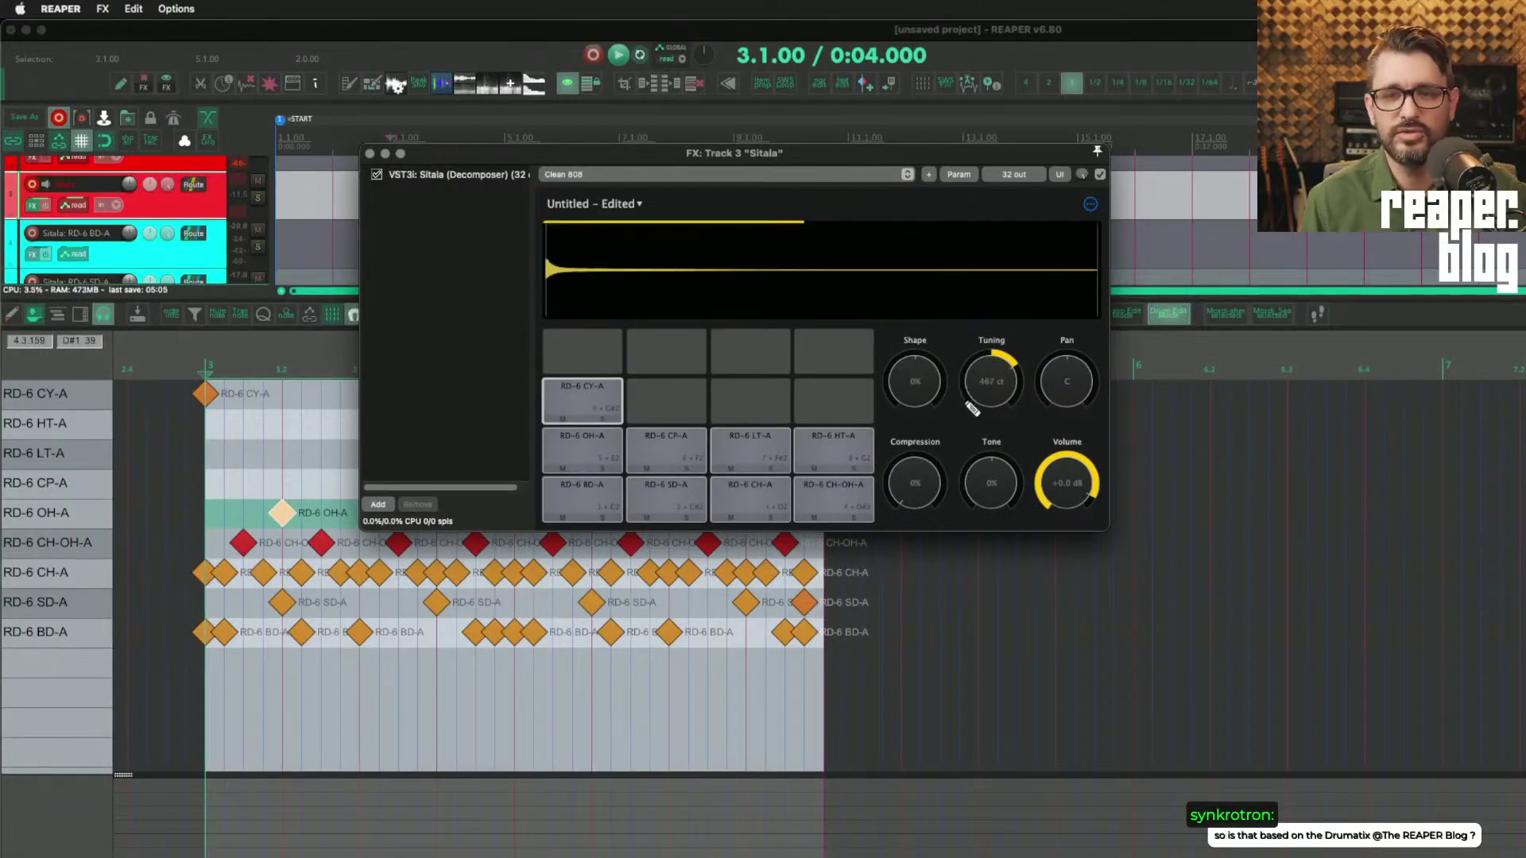
left_click(612, 503)
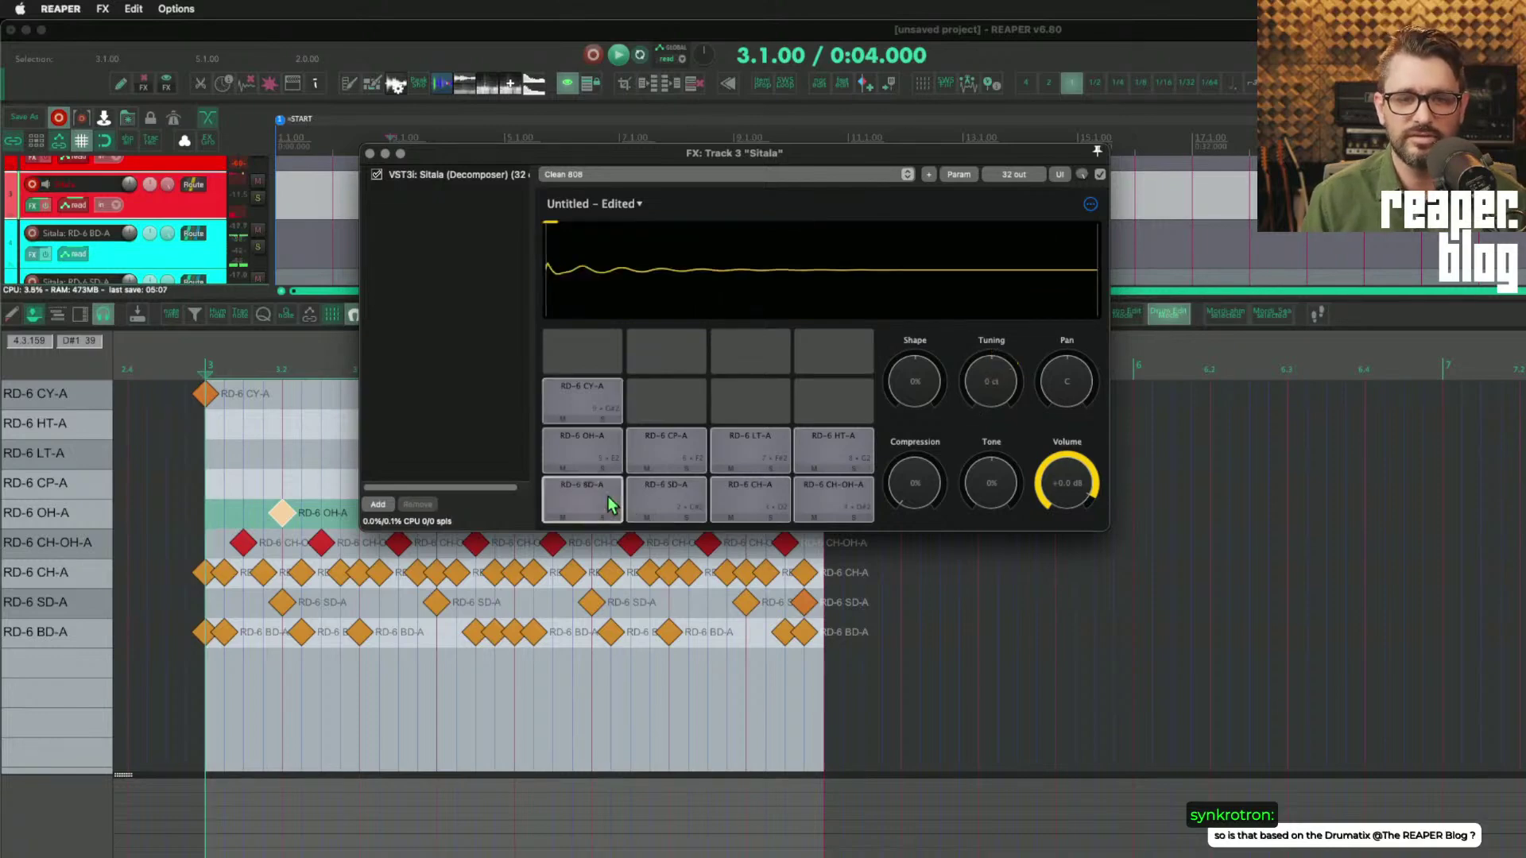
left_click(664, 497)
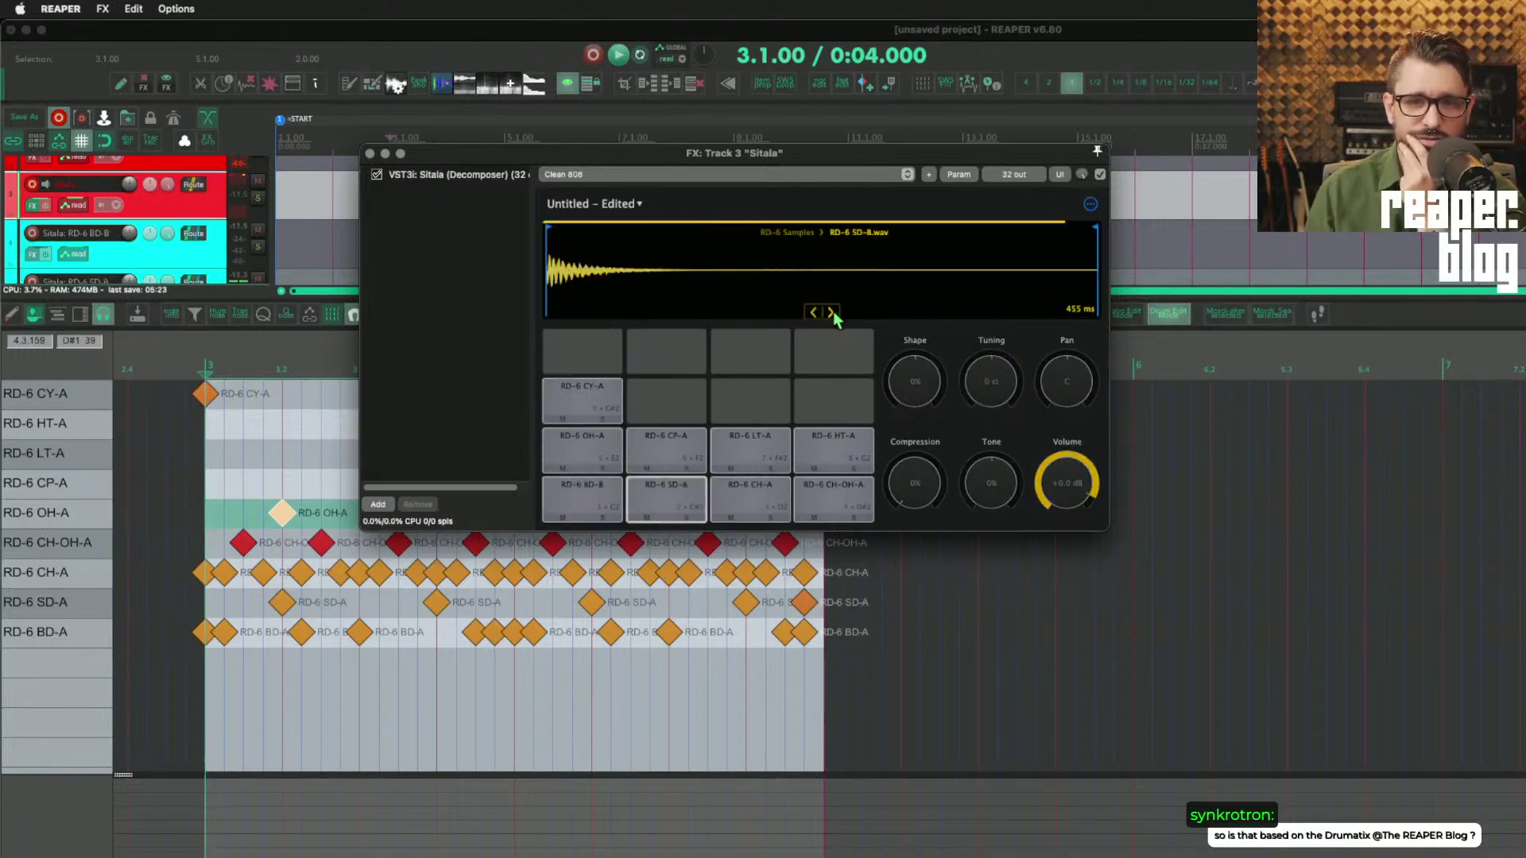
left_click(747, 499)
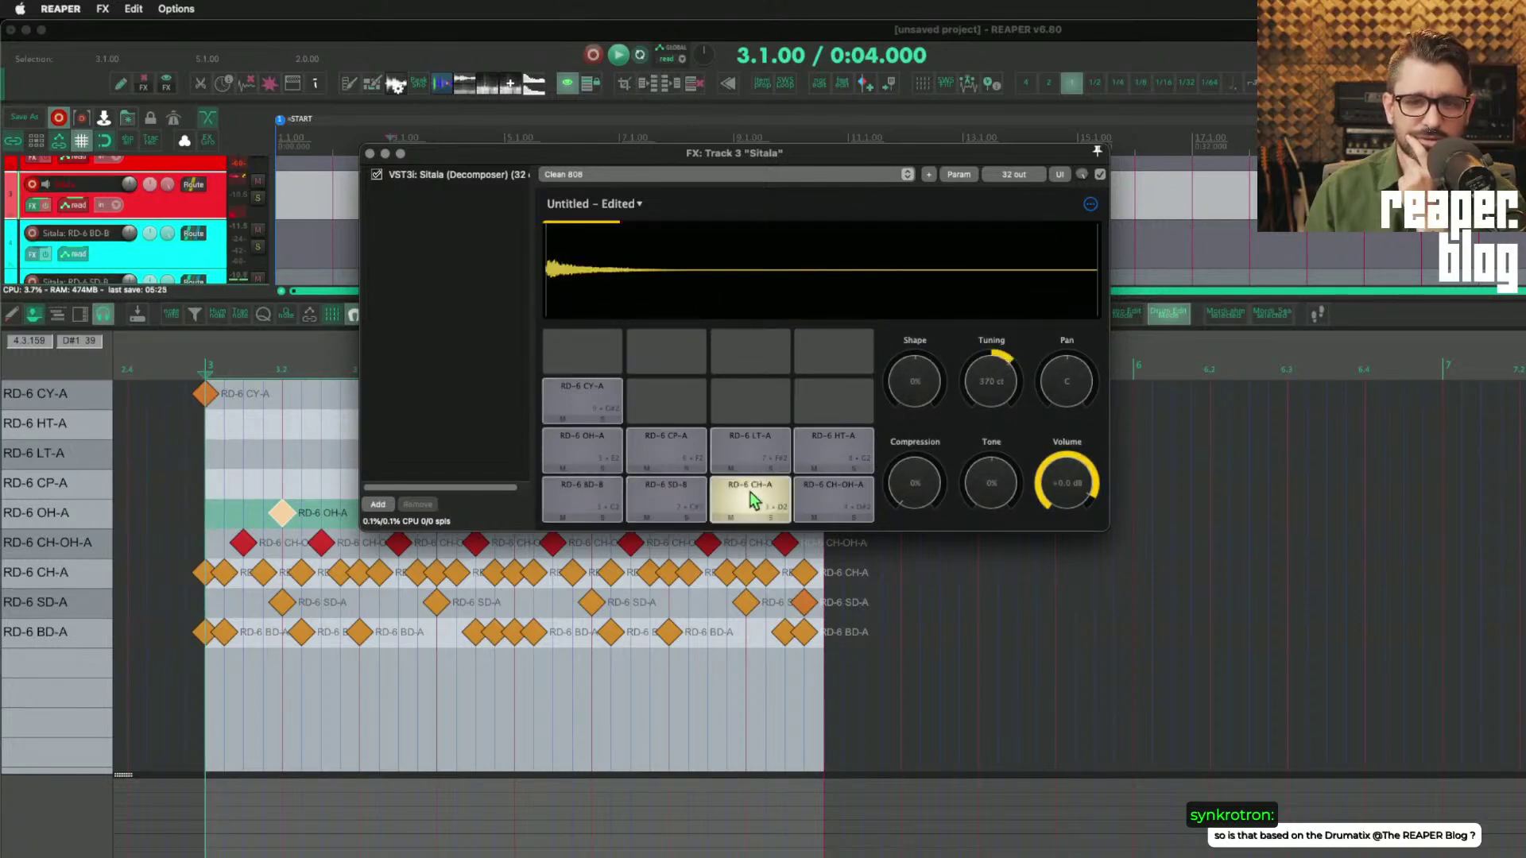
left_click(834, 499)
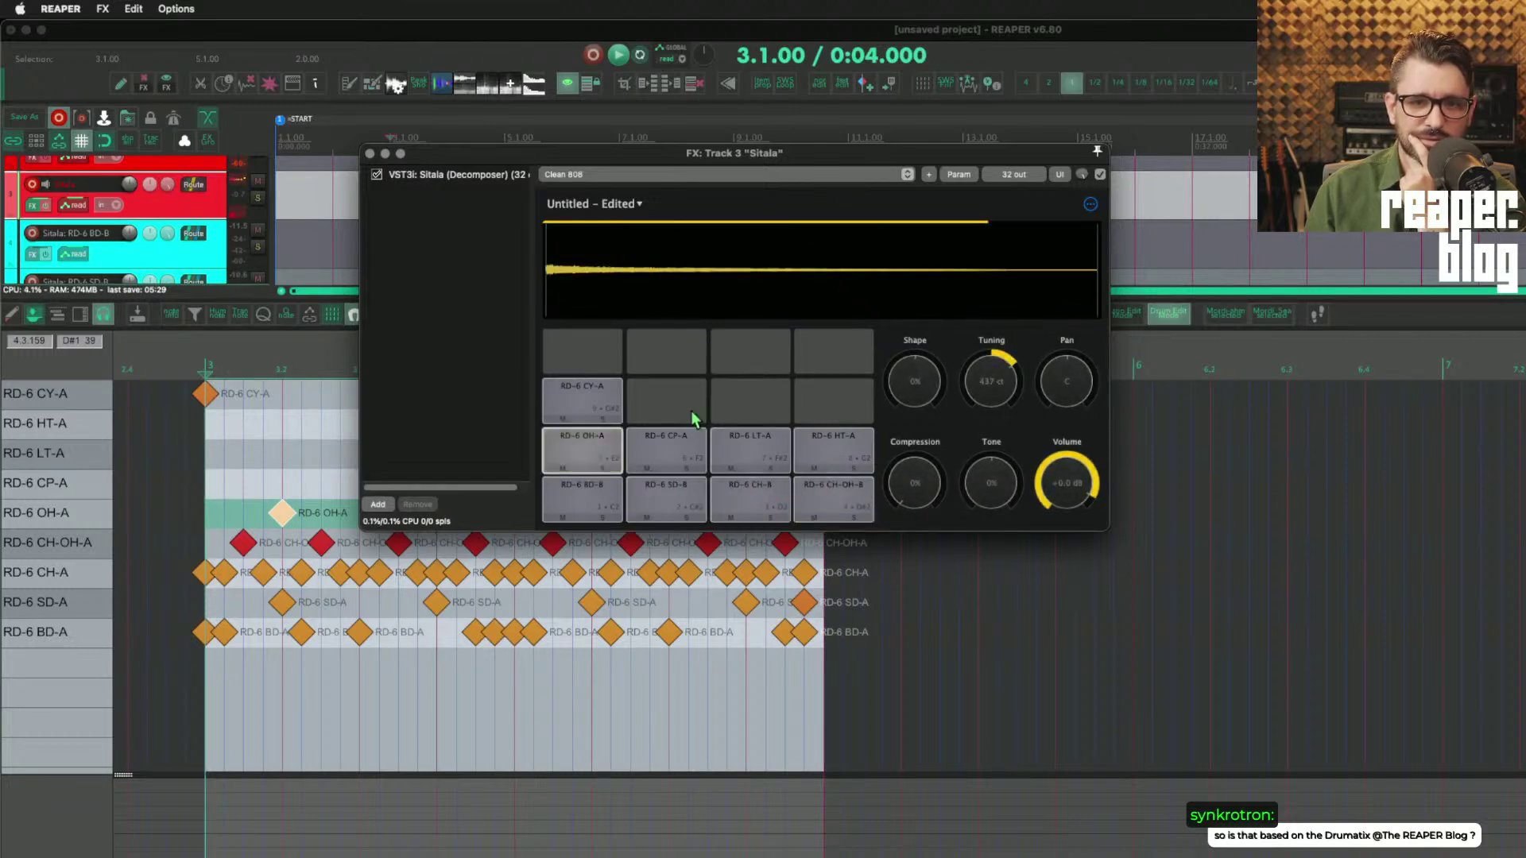
left_click(830, 312)
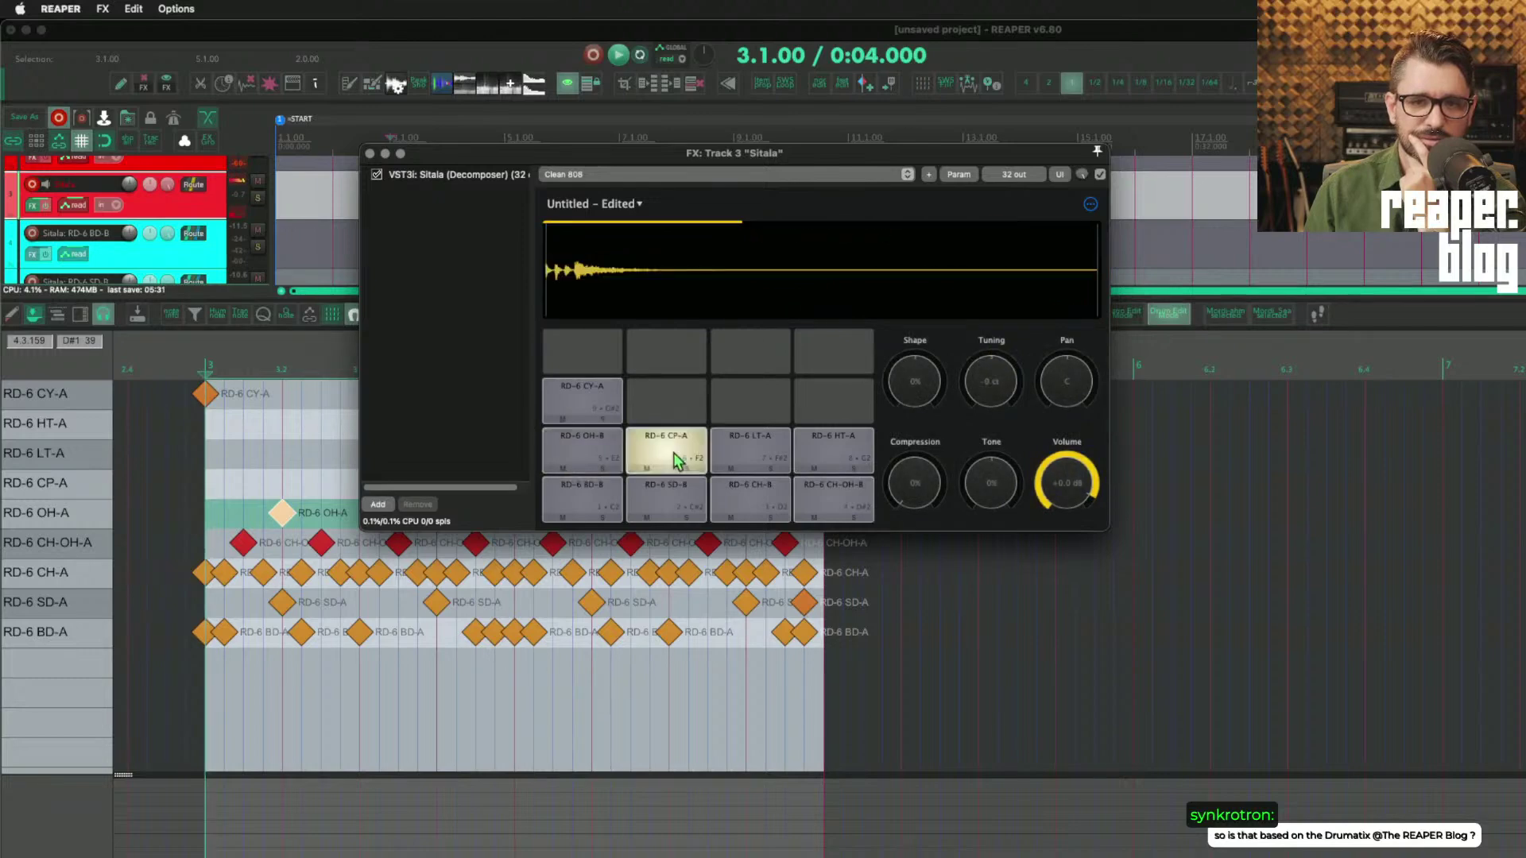
left_click(746, 448)
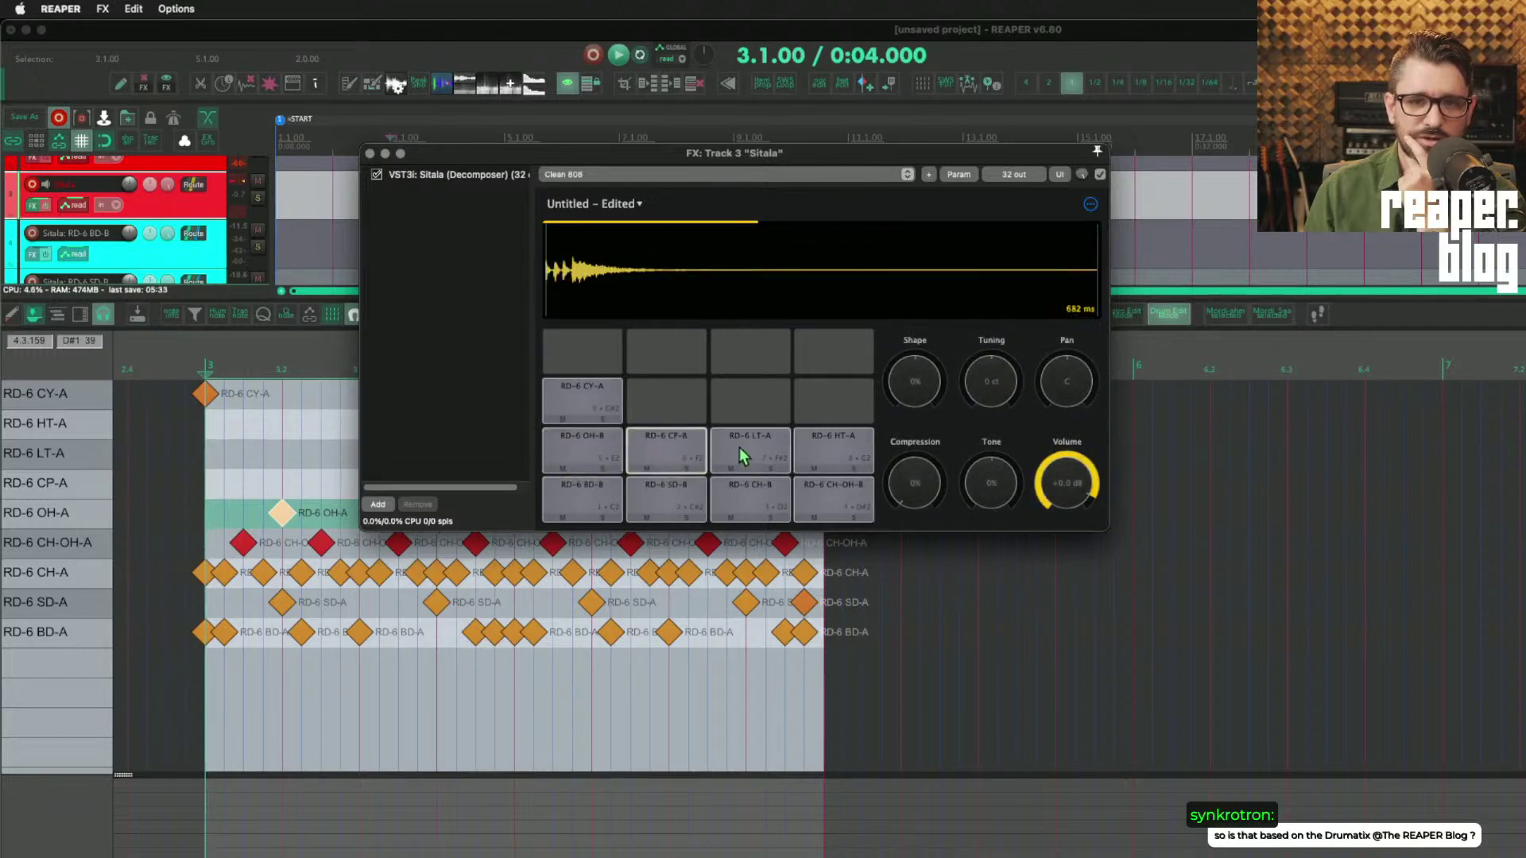
left_click(830, 312)
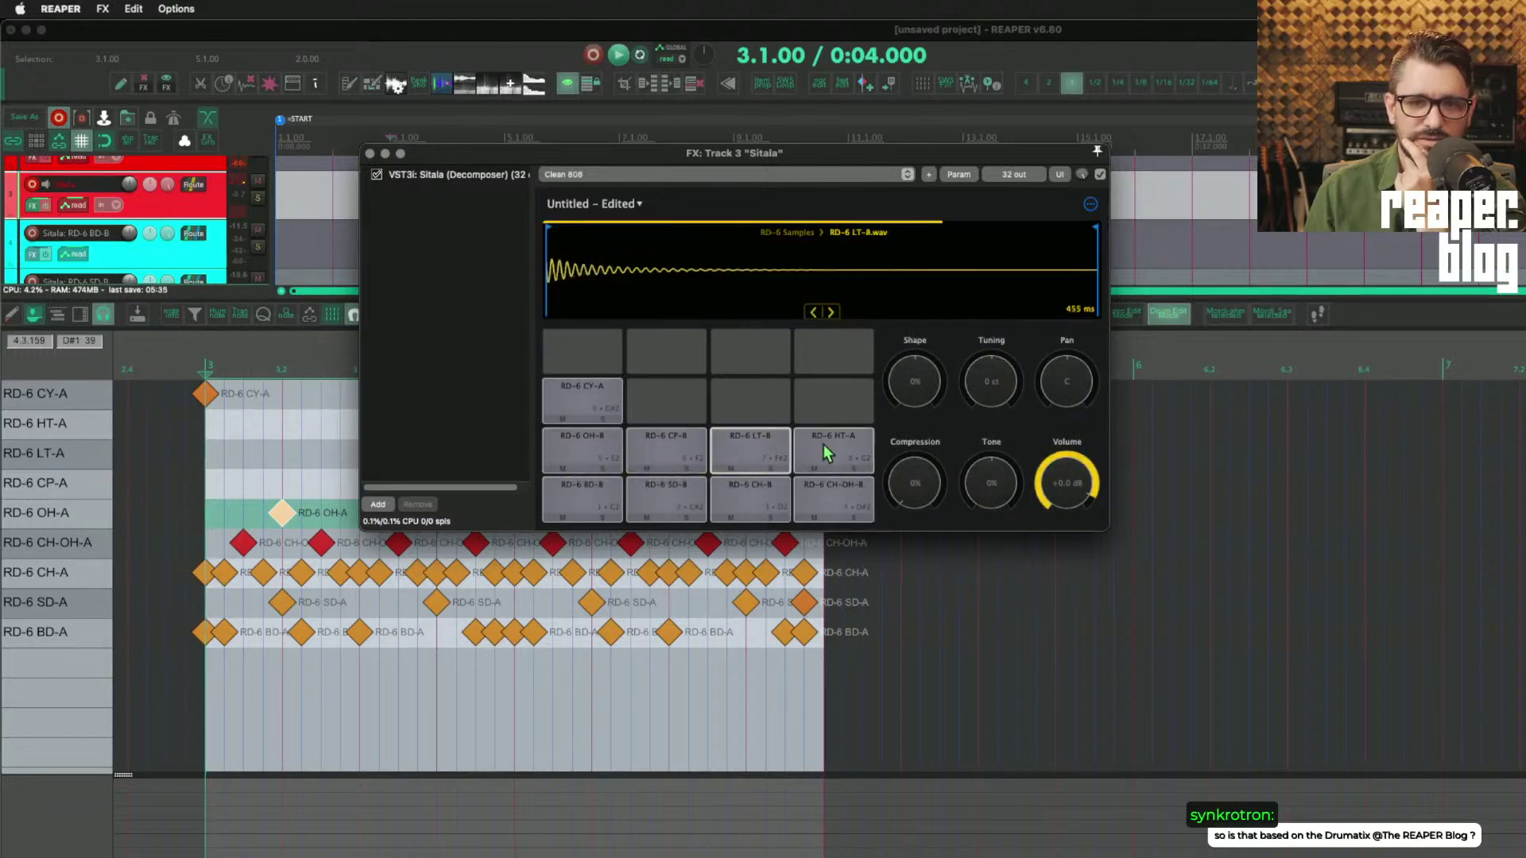
left_click(831, 312)
left_click(598, 397)
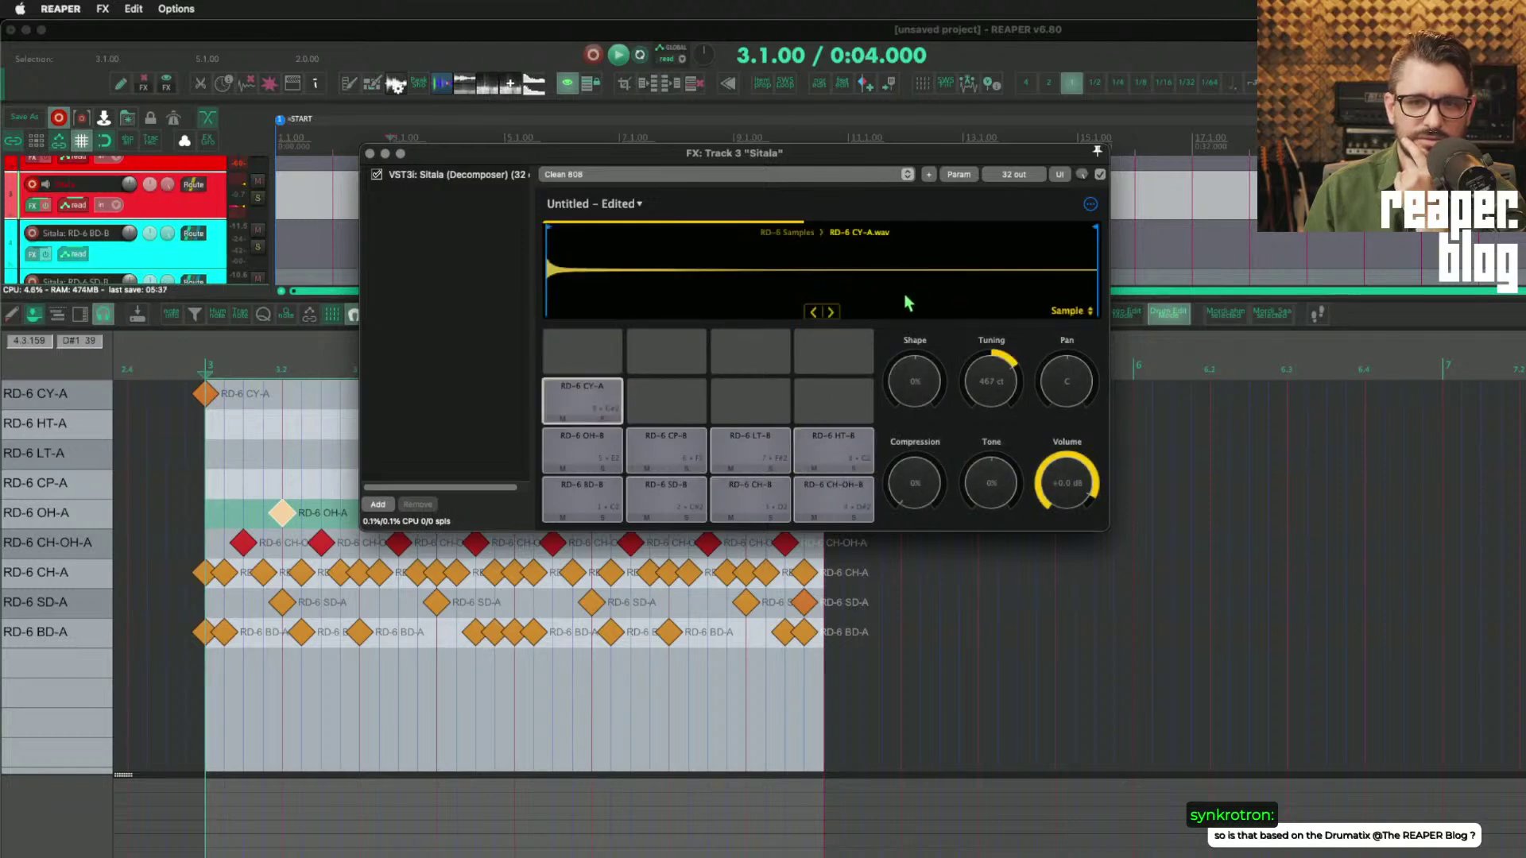
left_click(831, 312)
key("space")
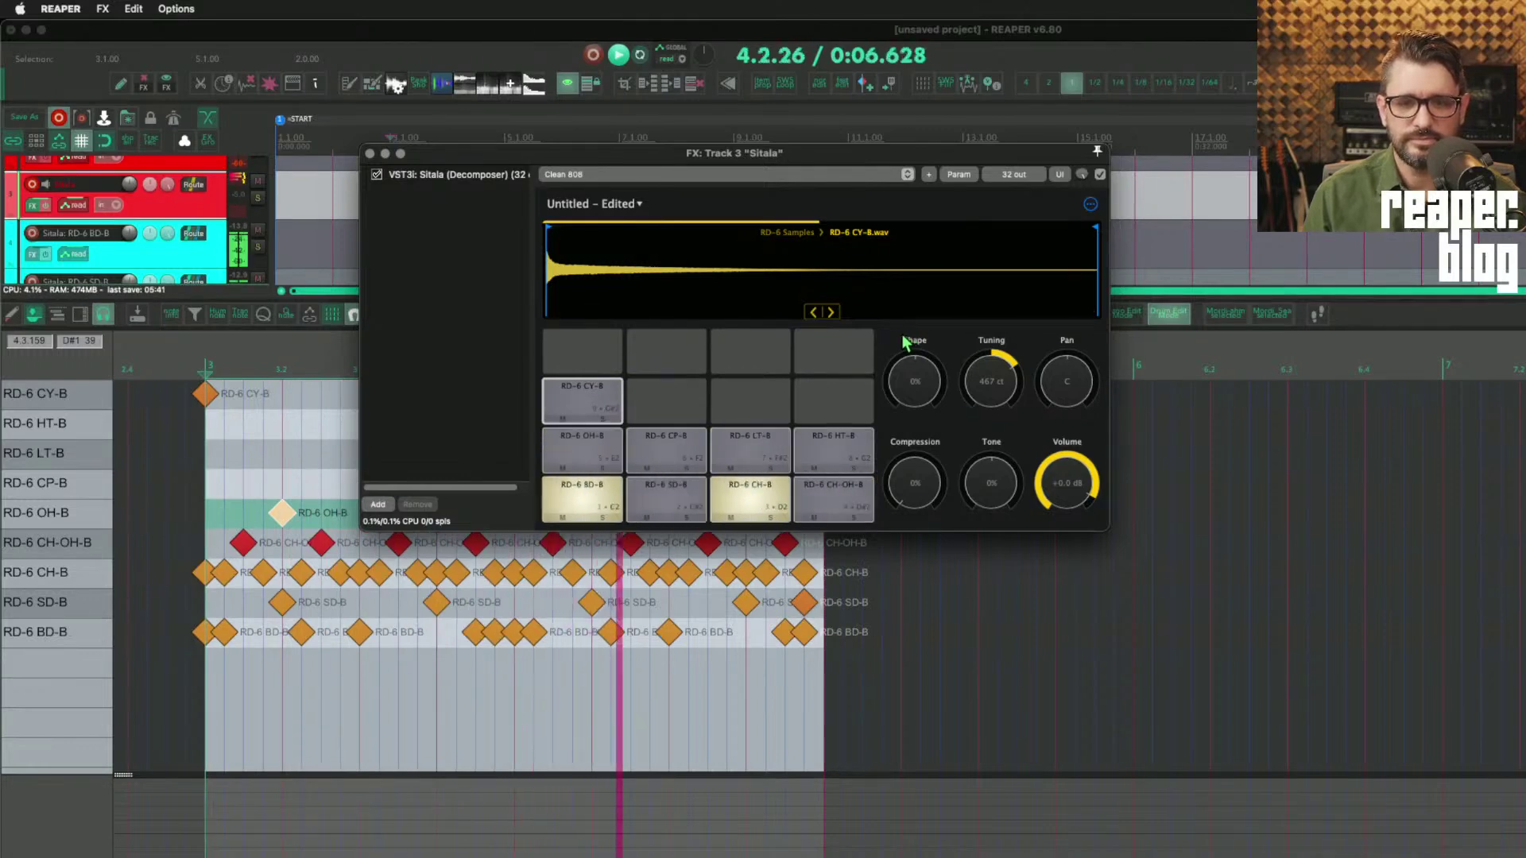
Step: Stop playback, browse the Sitala pads and step the kick pad to RD-6 BD-C
key("space")
right_click(842, 441)
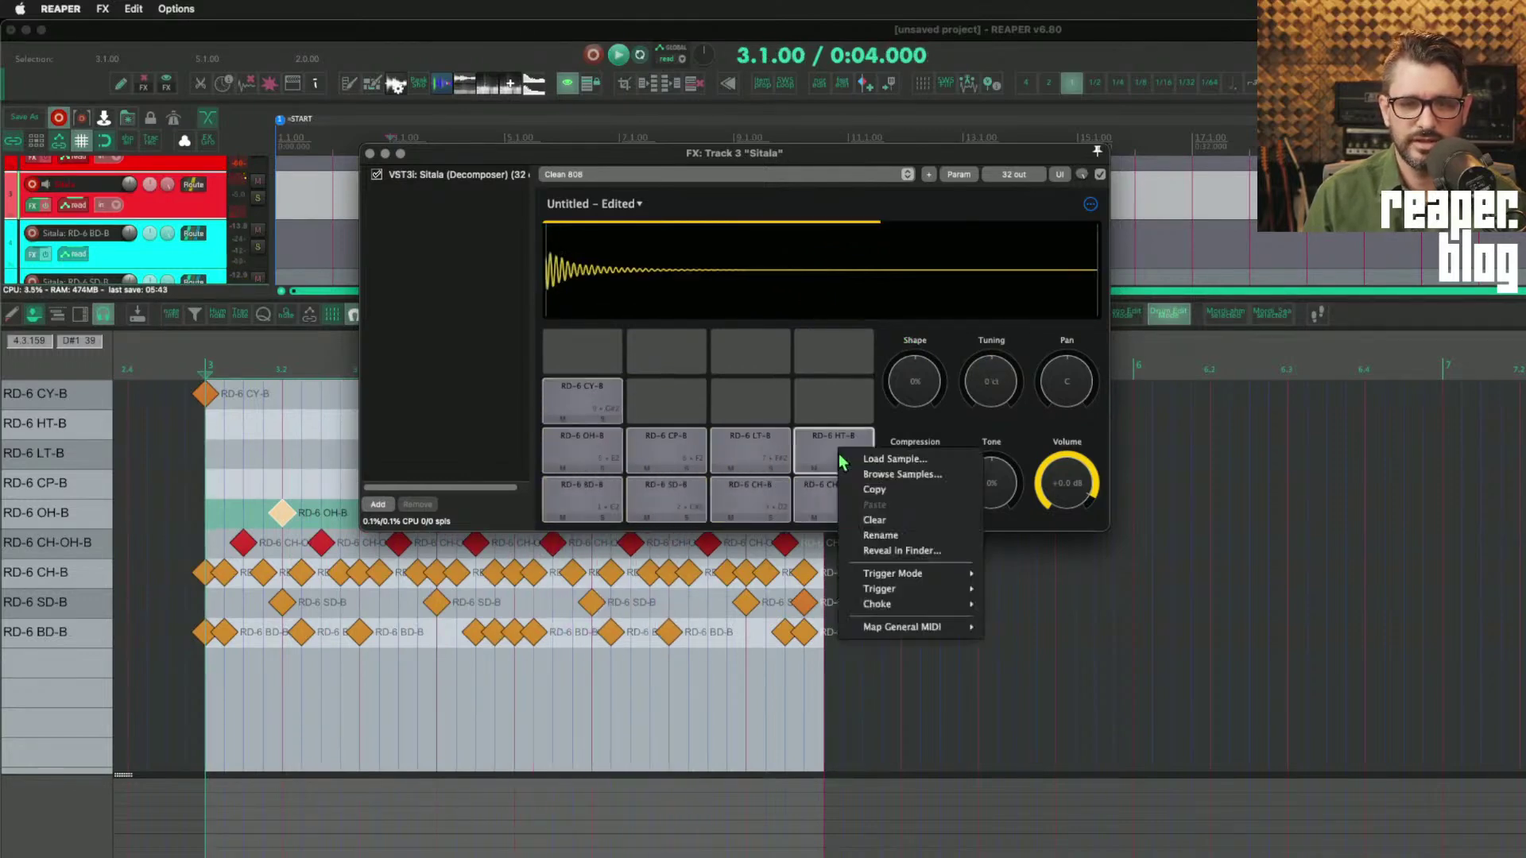
left_click(739, 464)
left_click(769, 491)
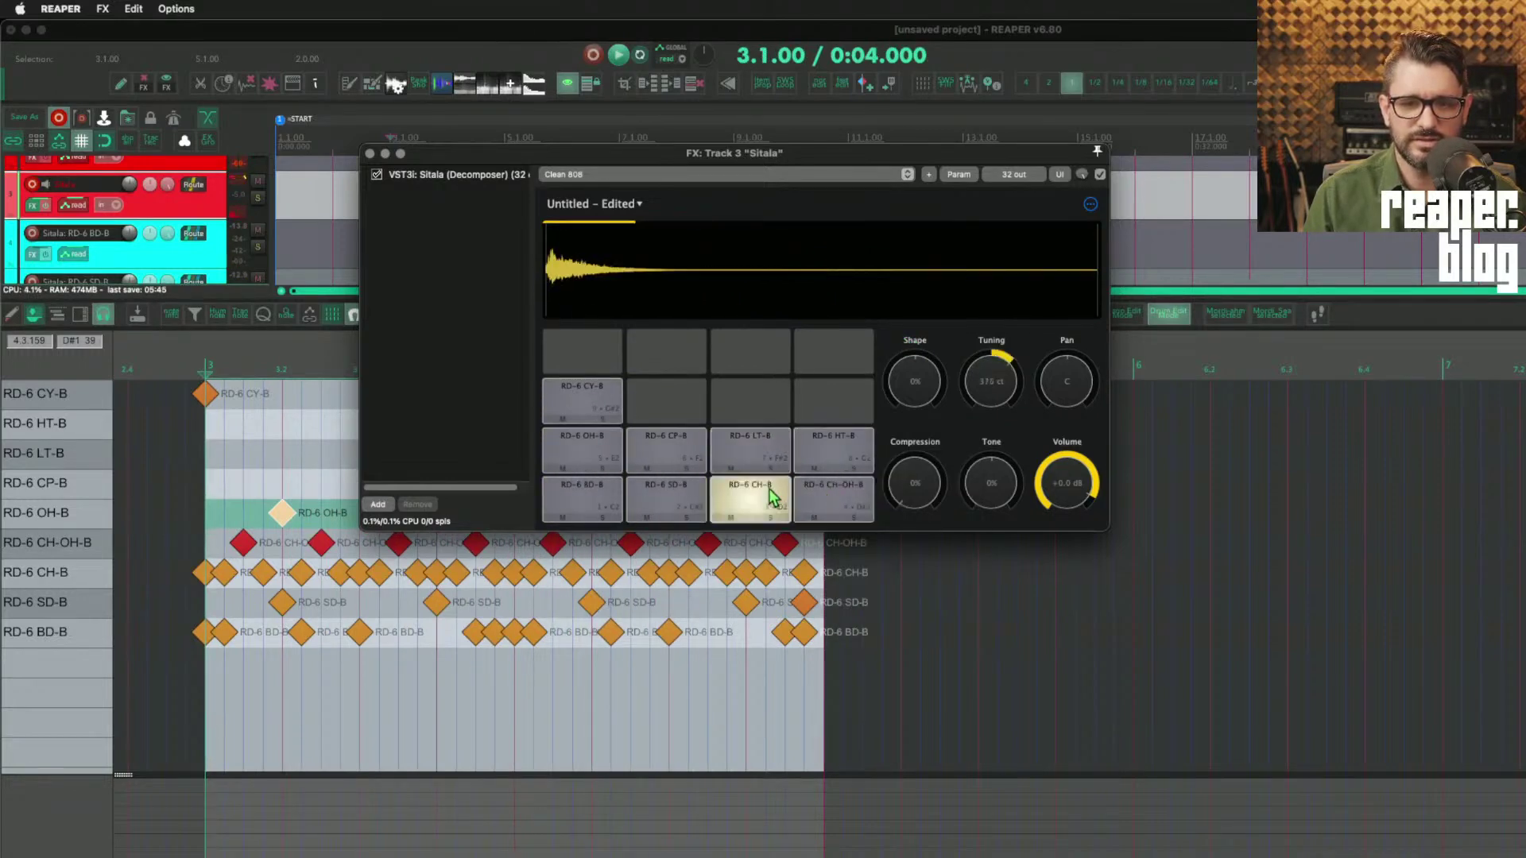
left_click(814, 486)
left_click(770, 453)
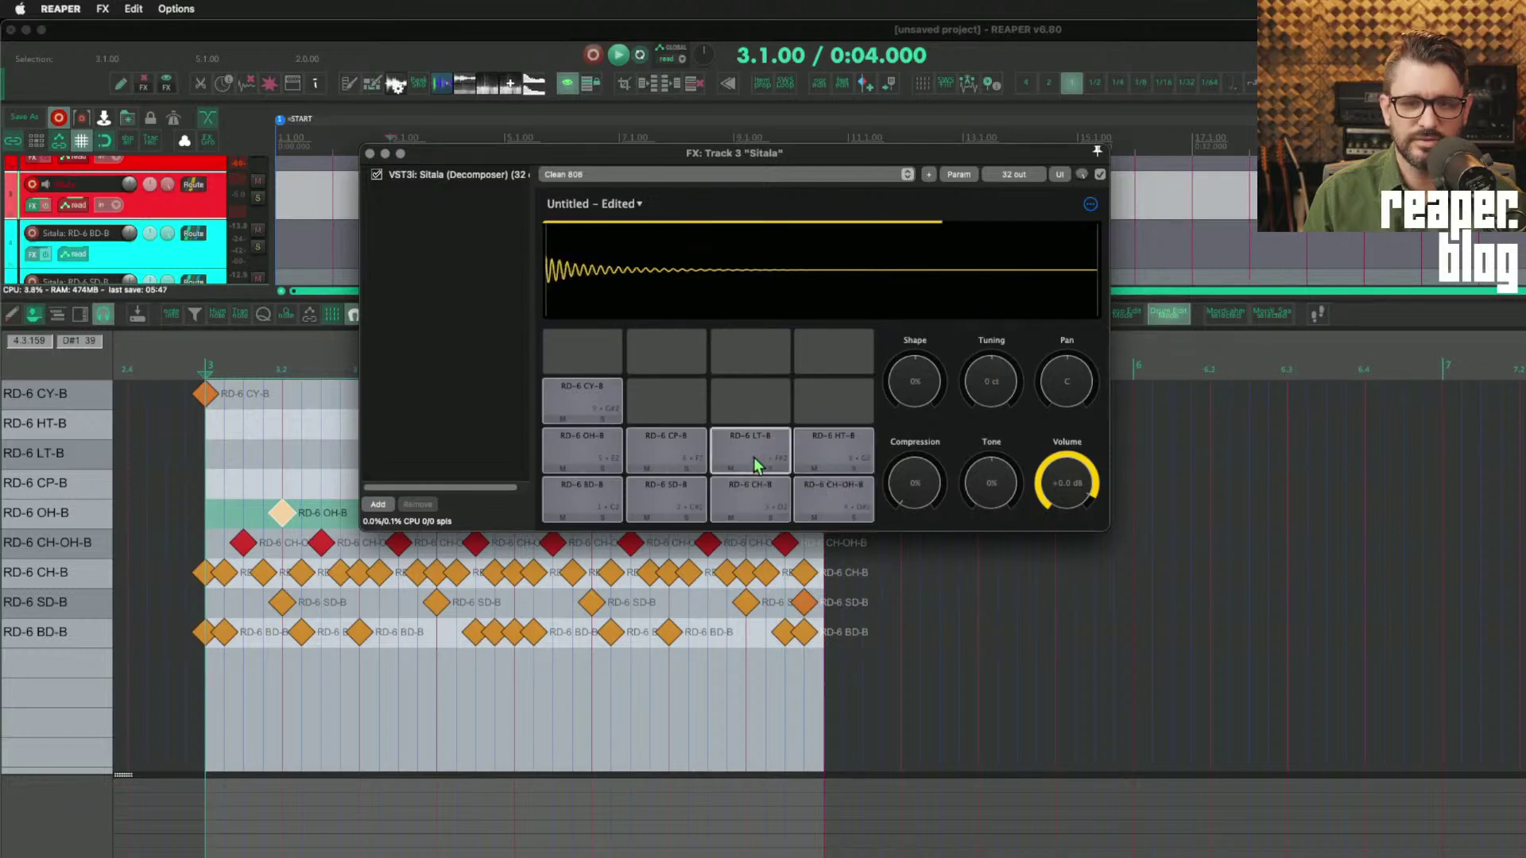
left_click(745, 490)
left_click(593, 479)
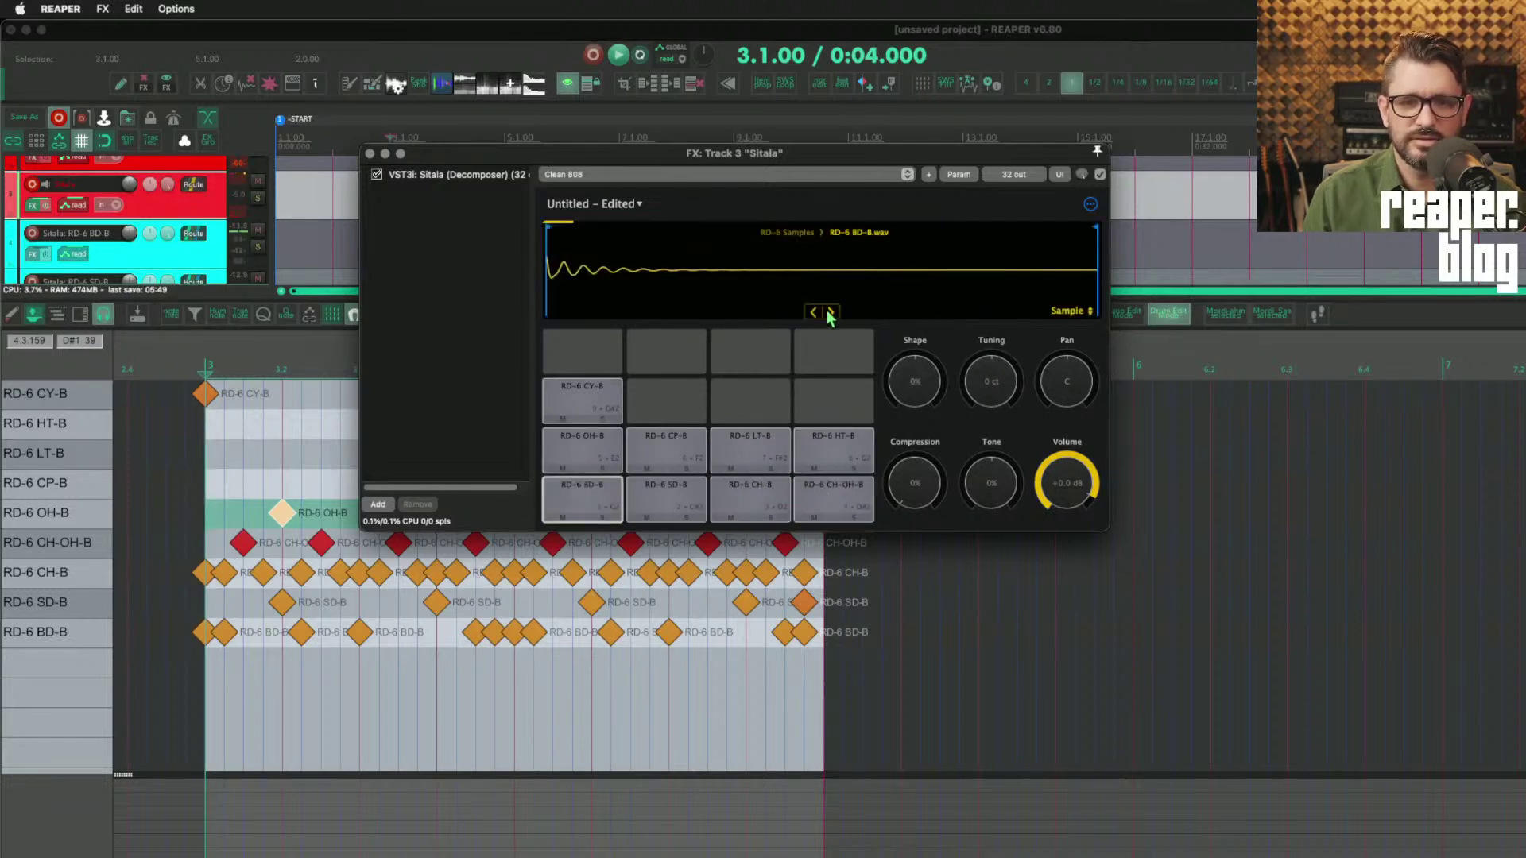
left_click(832, 312)
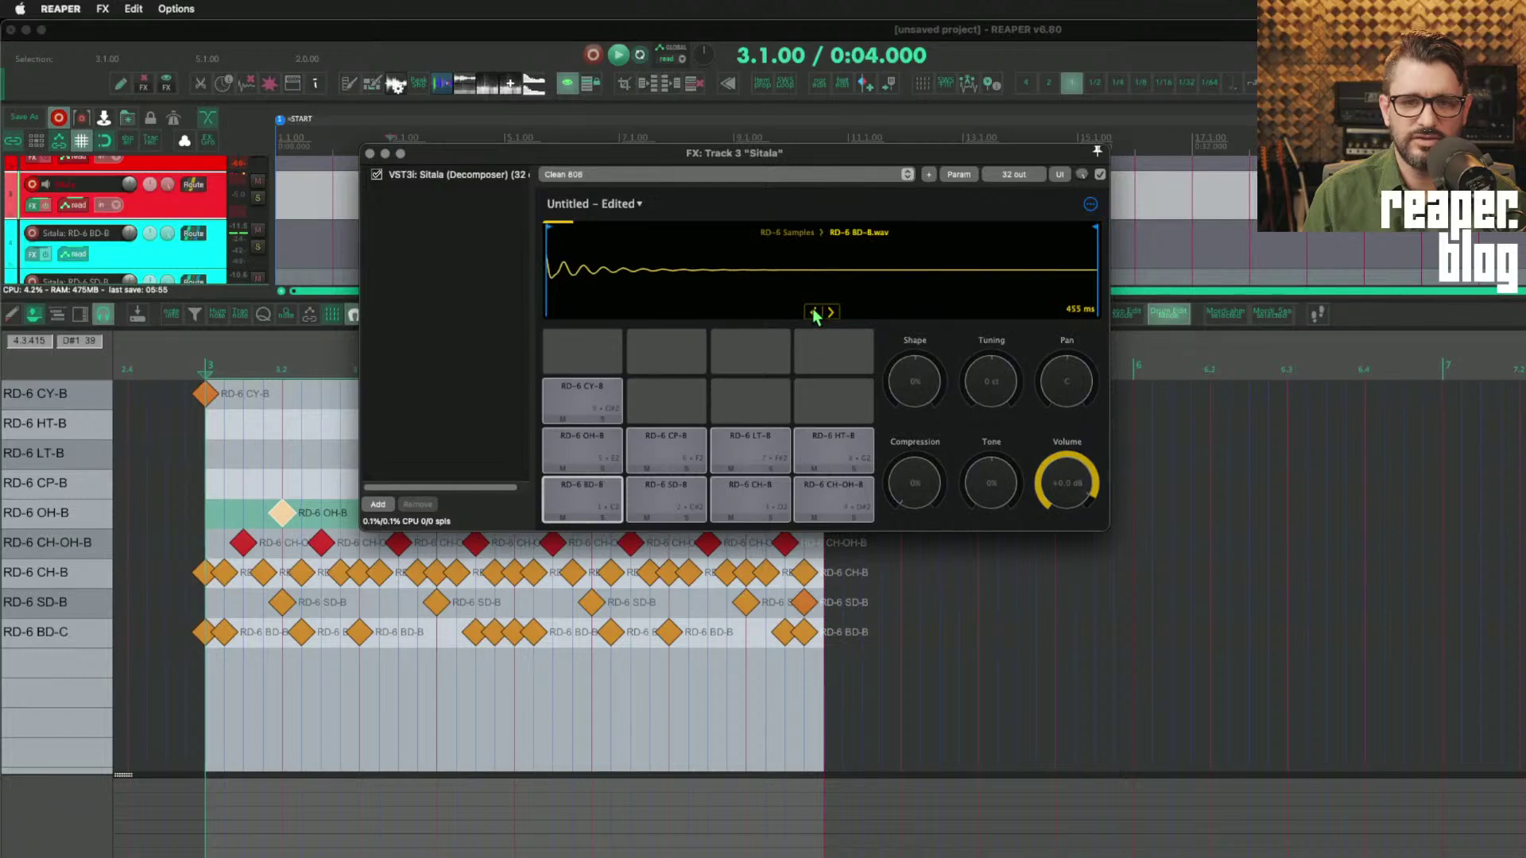
Step: Switch the open/closed hat to CH-OH-C and high tom to HT-D, audition the toms, then loop playback
left_click(667, 494)
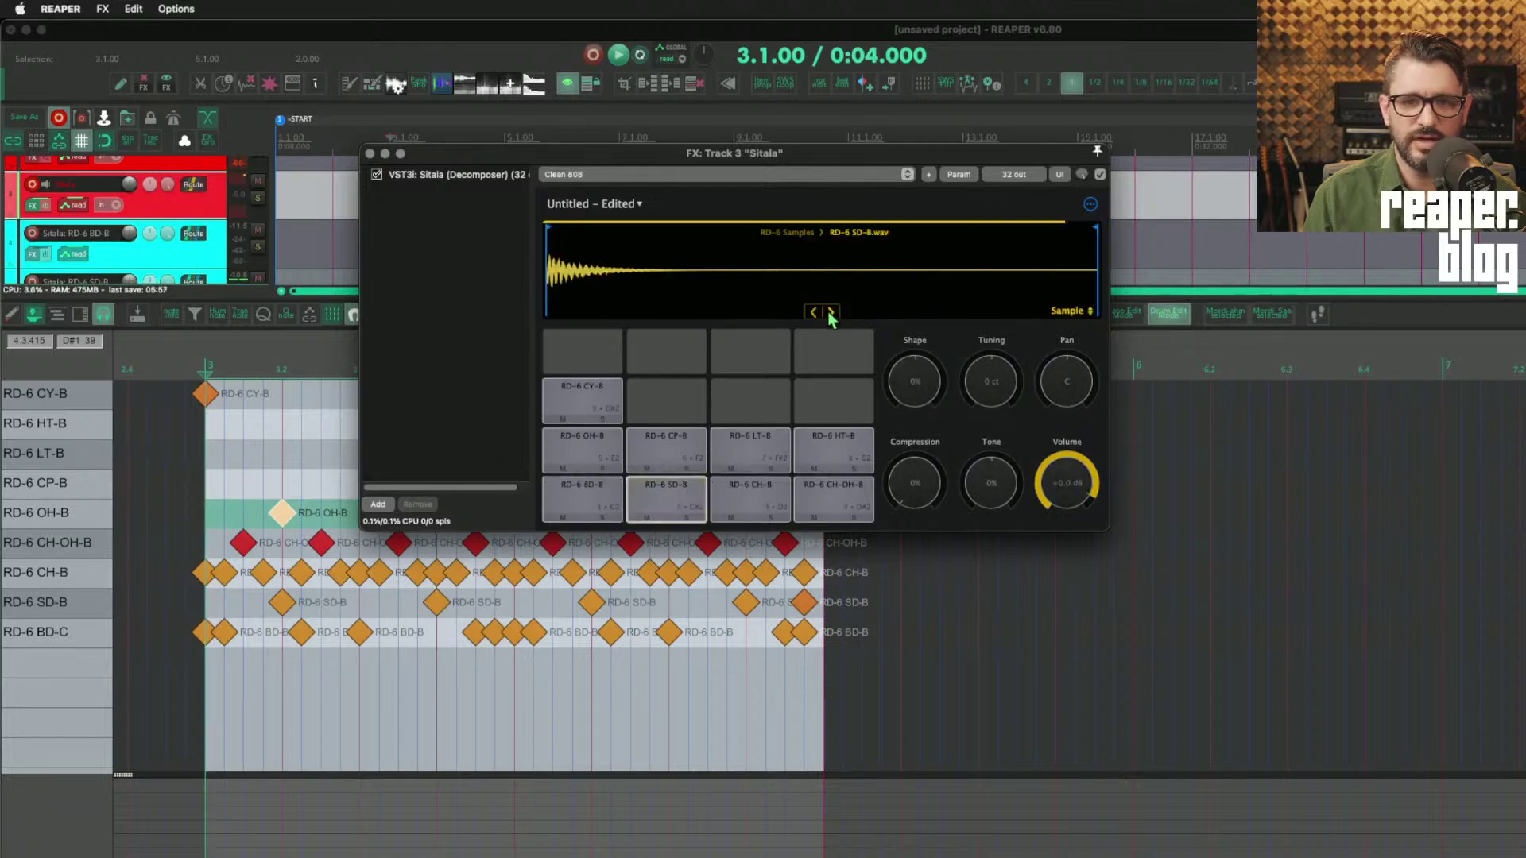
left_click(767, 511)
mouse_move(826, 312)
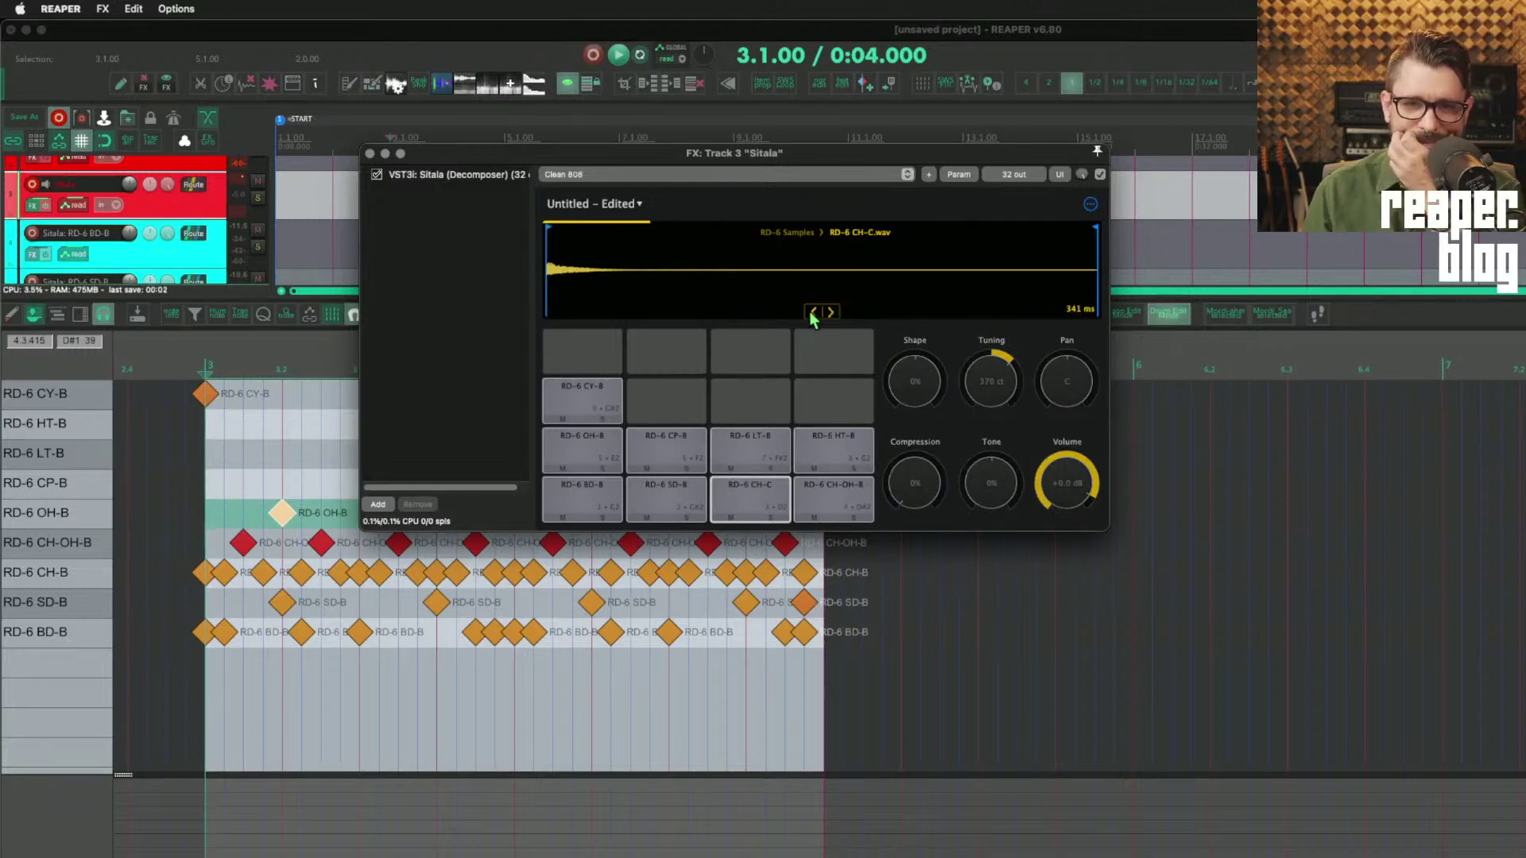
left_click(844, 473)
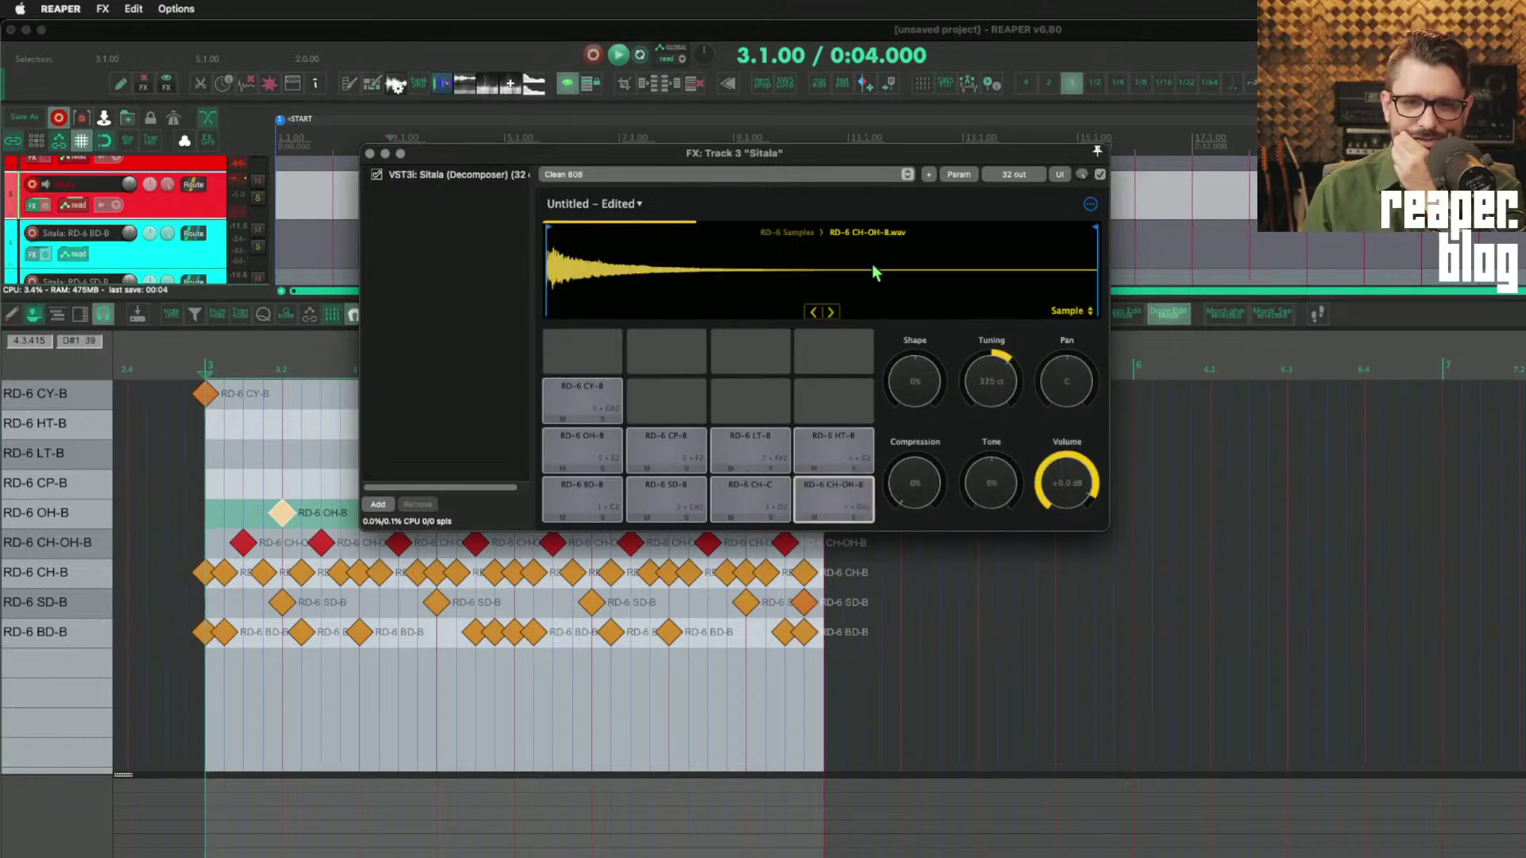
left_click(832, 315)
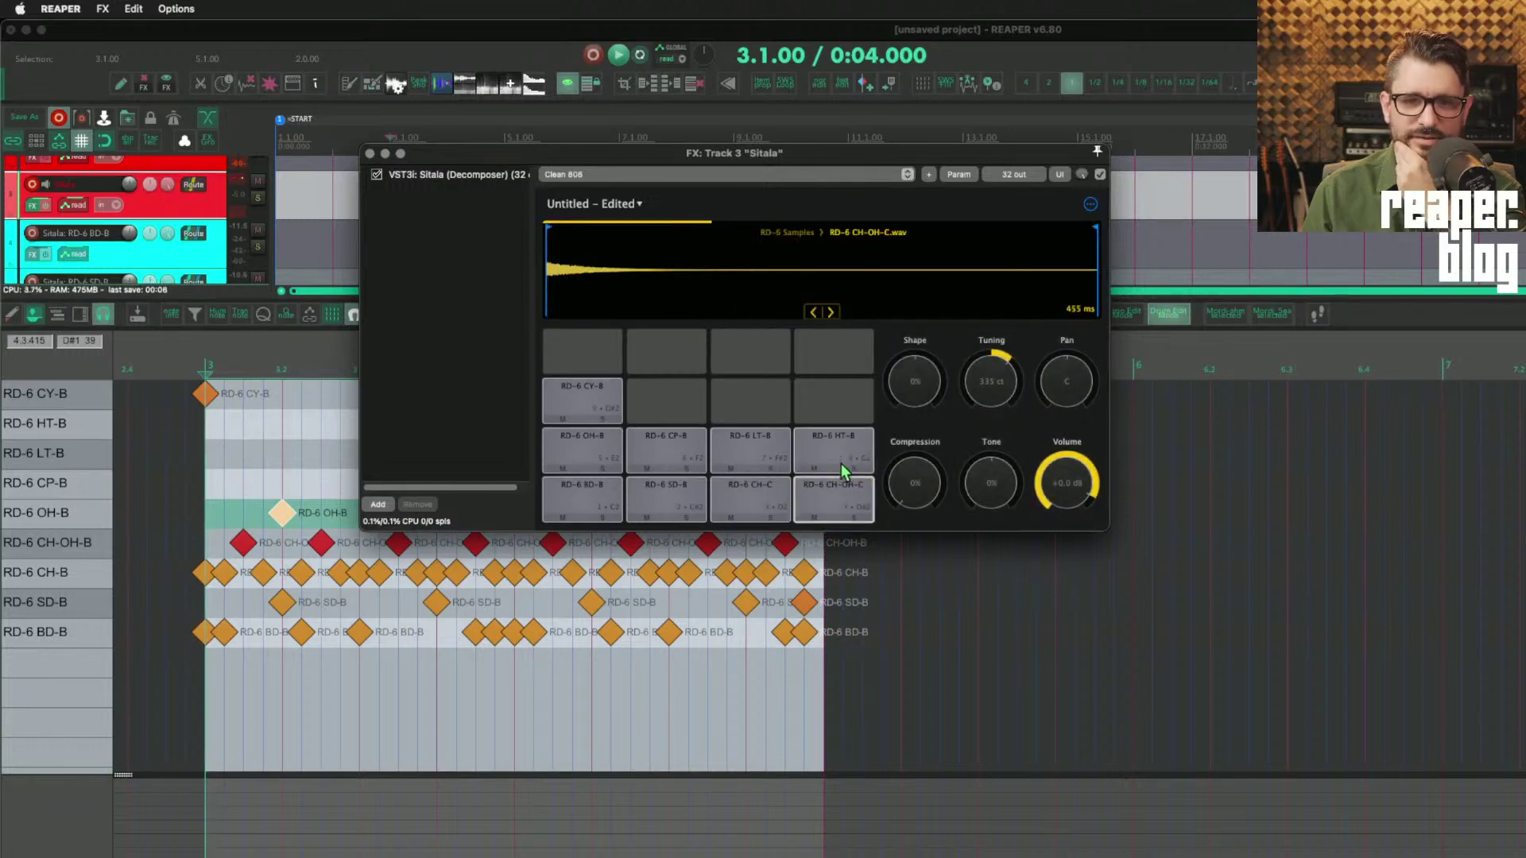
left_click(844, 471)
left_click(832, 312)
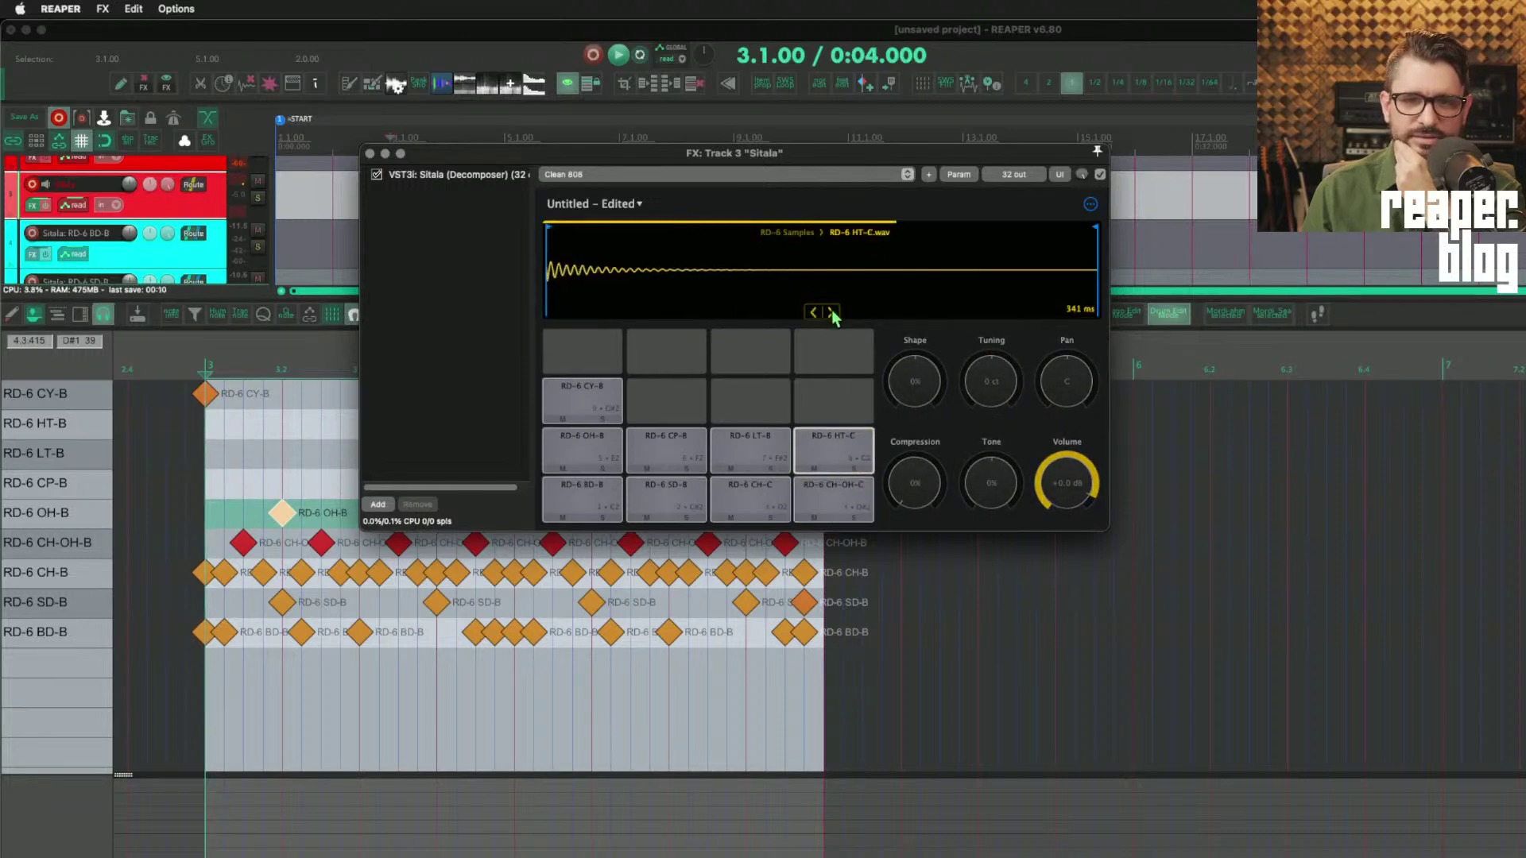
left_click(832, 315)
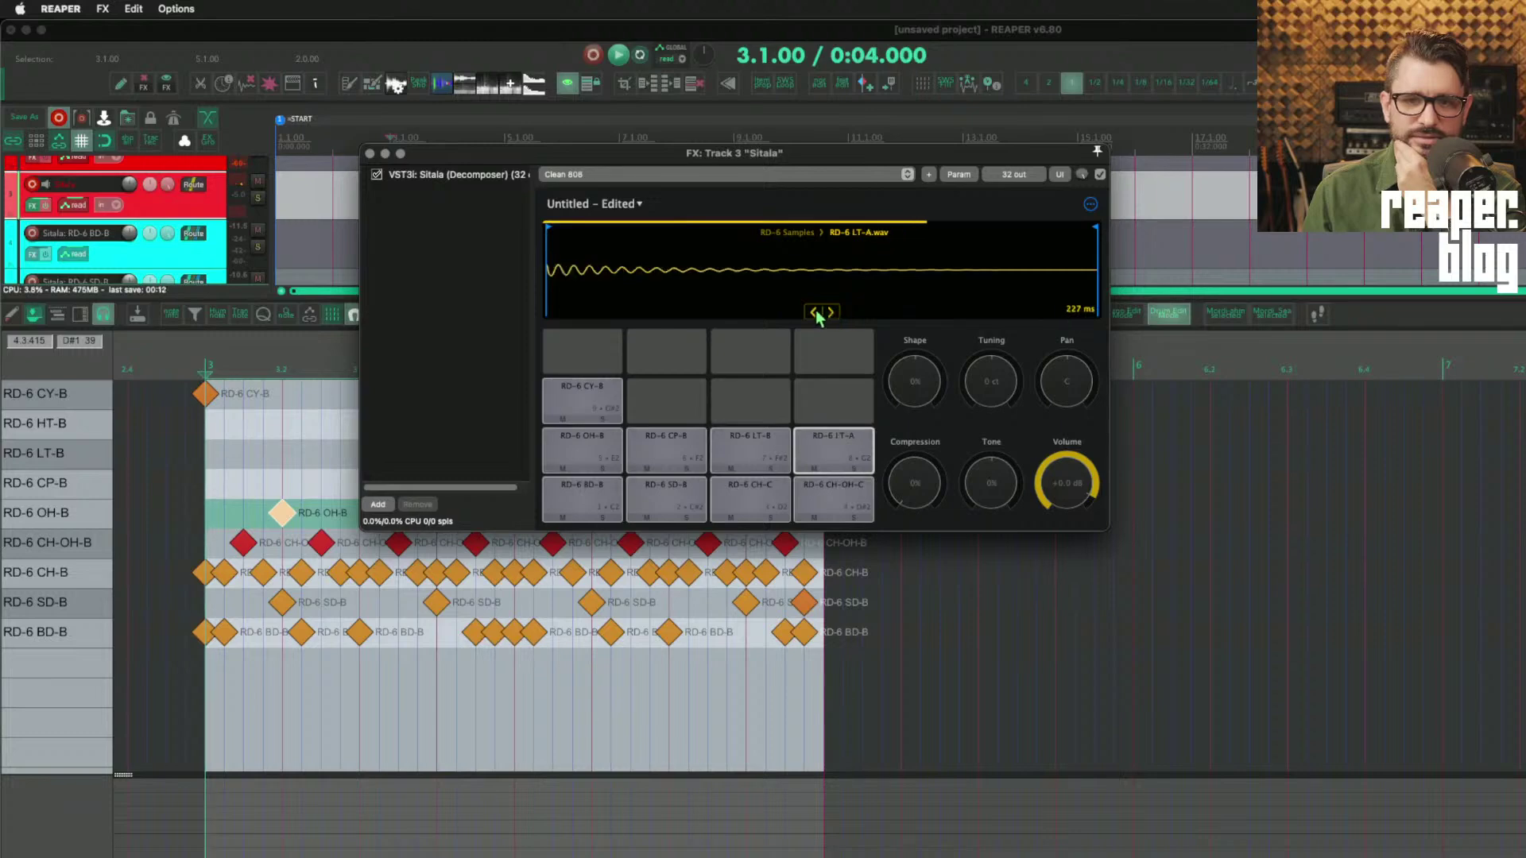
left_click(830, 449)
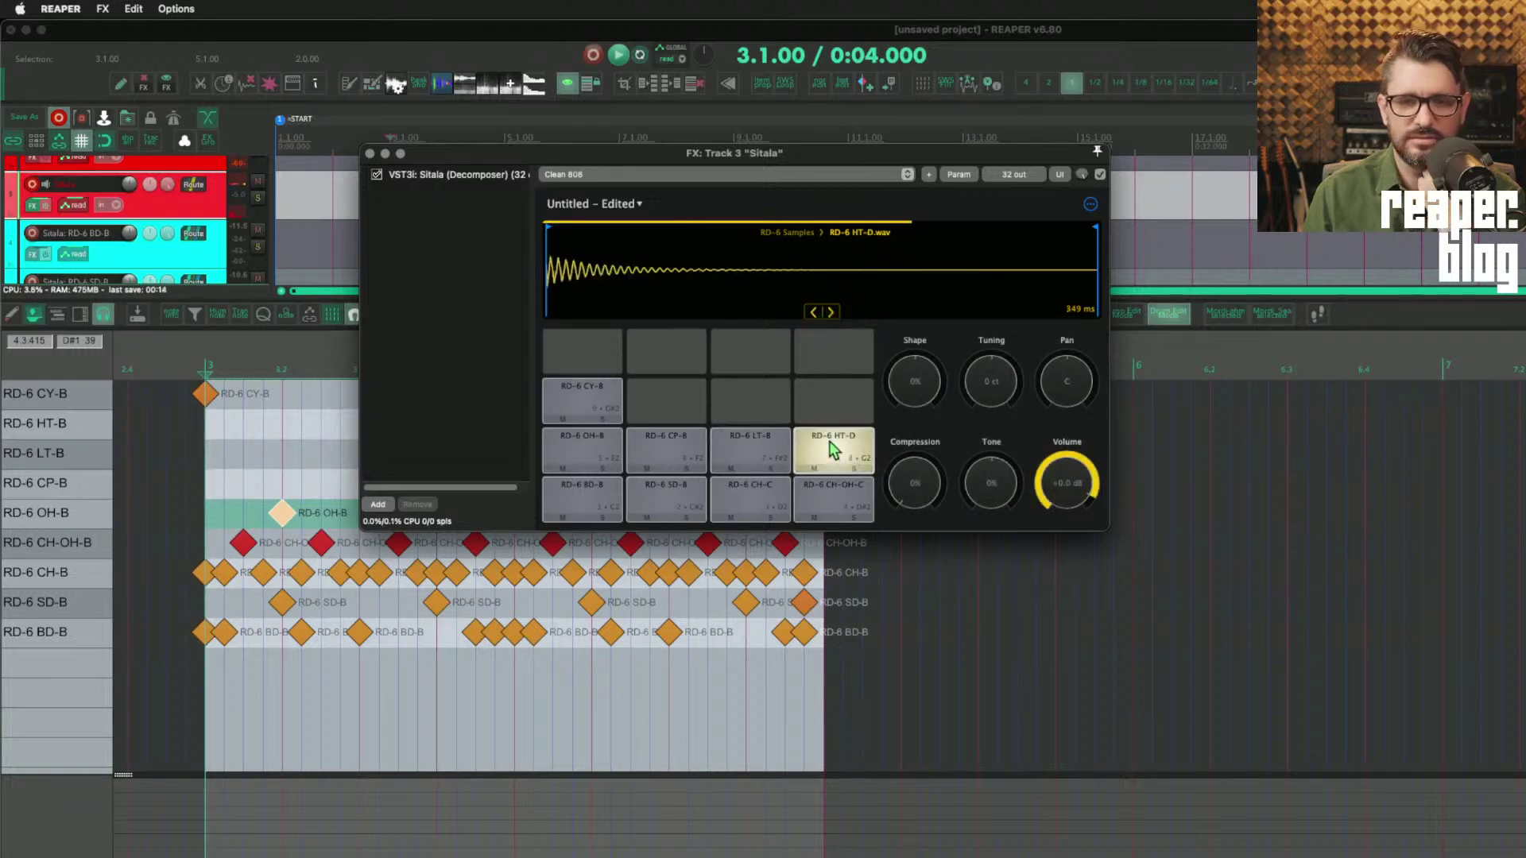
left_click(751, 451)
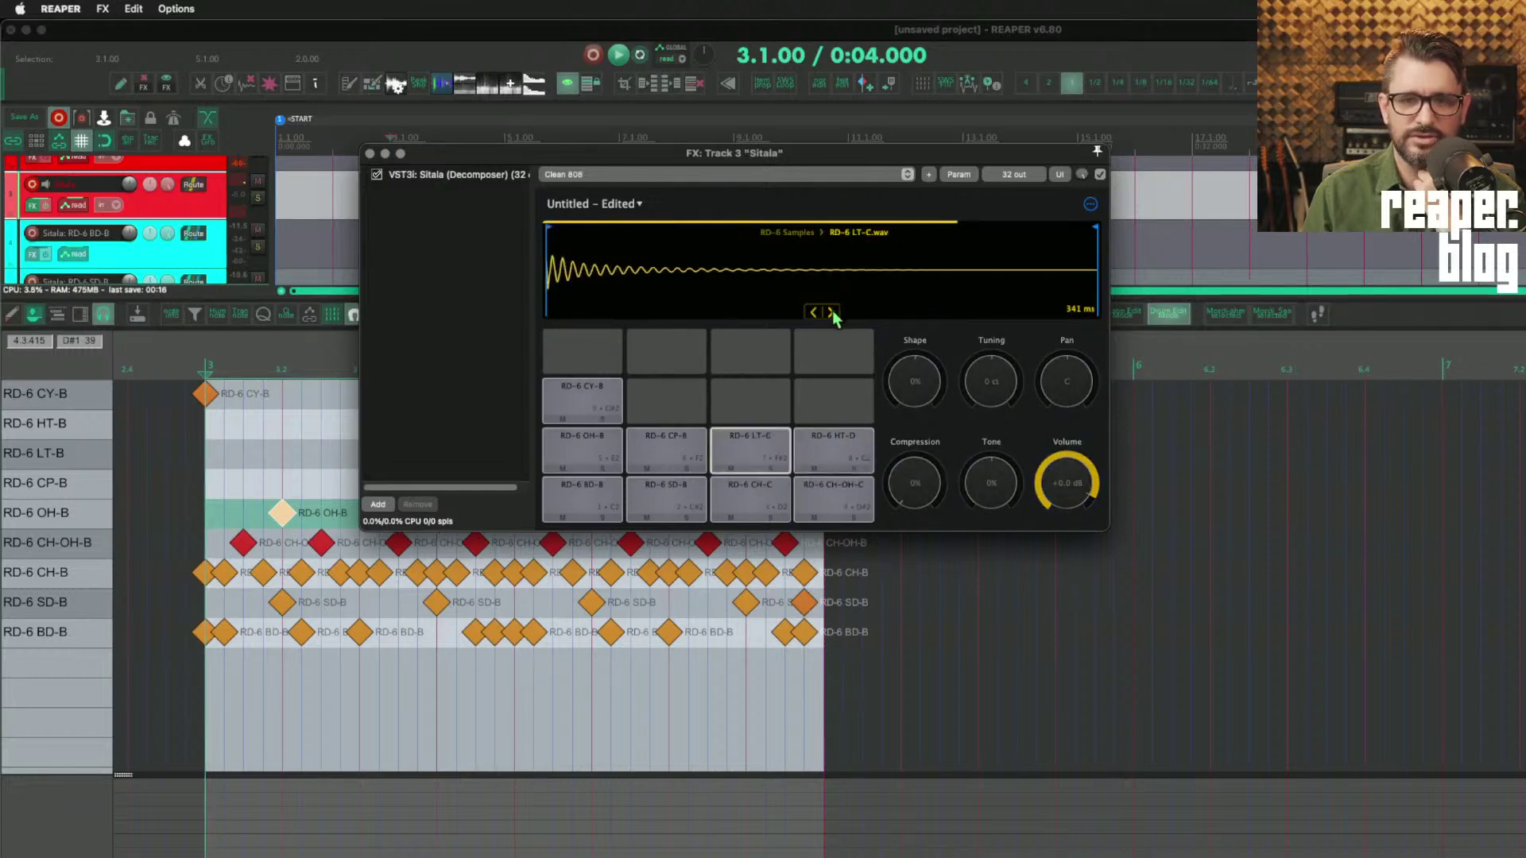
left_click(834, 316)
key("space")
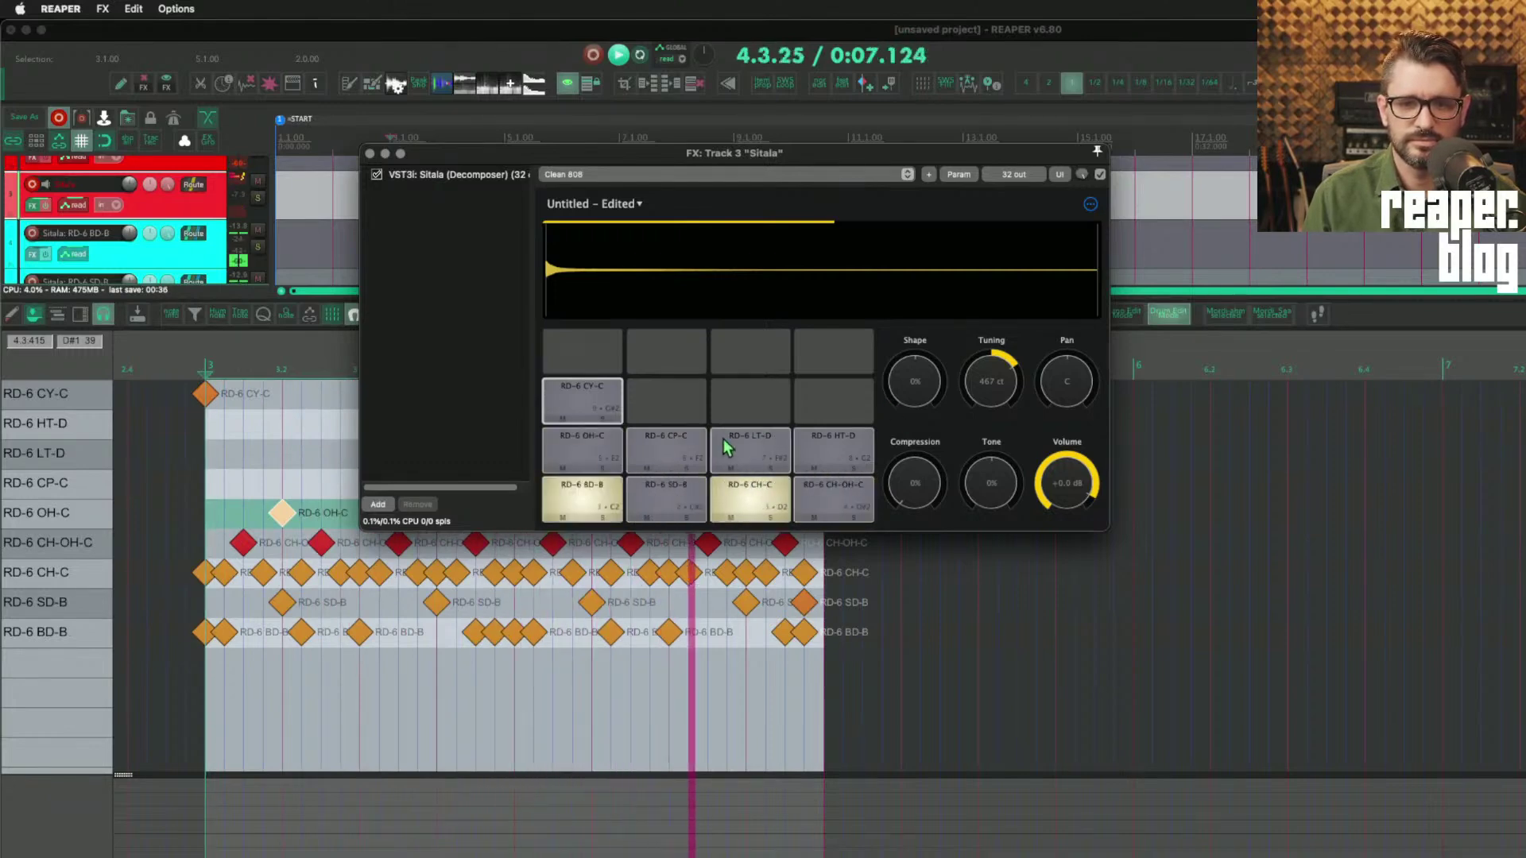
Step: Turn the RD-6 LT-D low tom volume down to -4 dB and stop playback
left_click(746, 439)
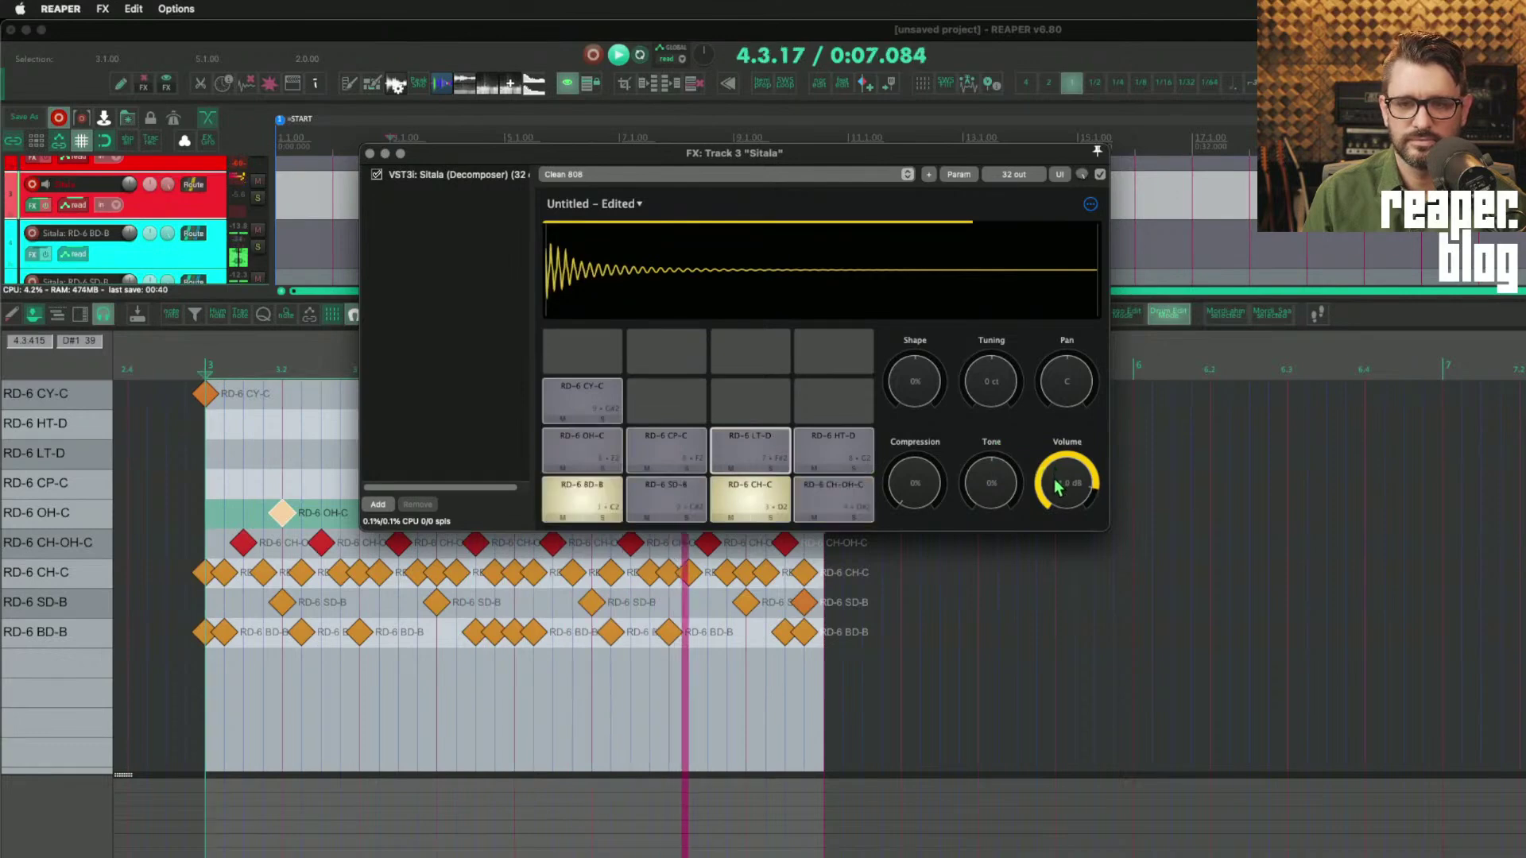
left_click_drag(1057, 486, 995, 483)
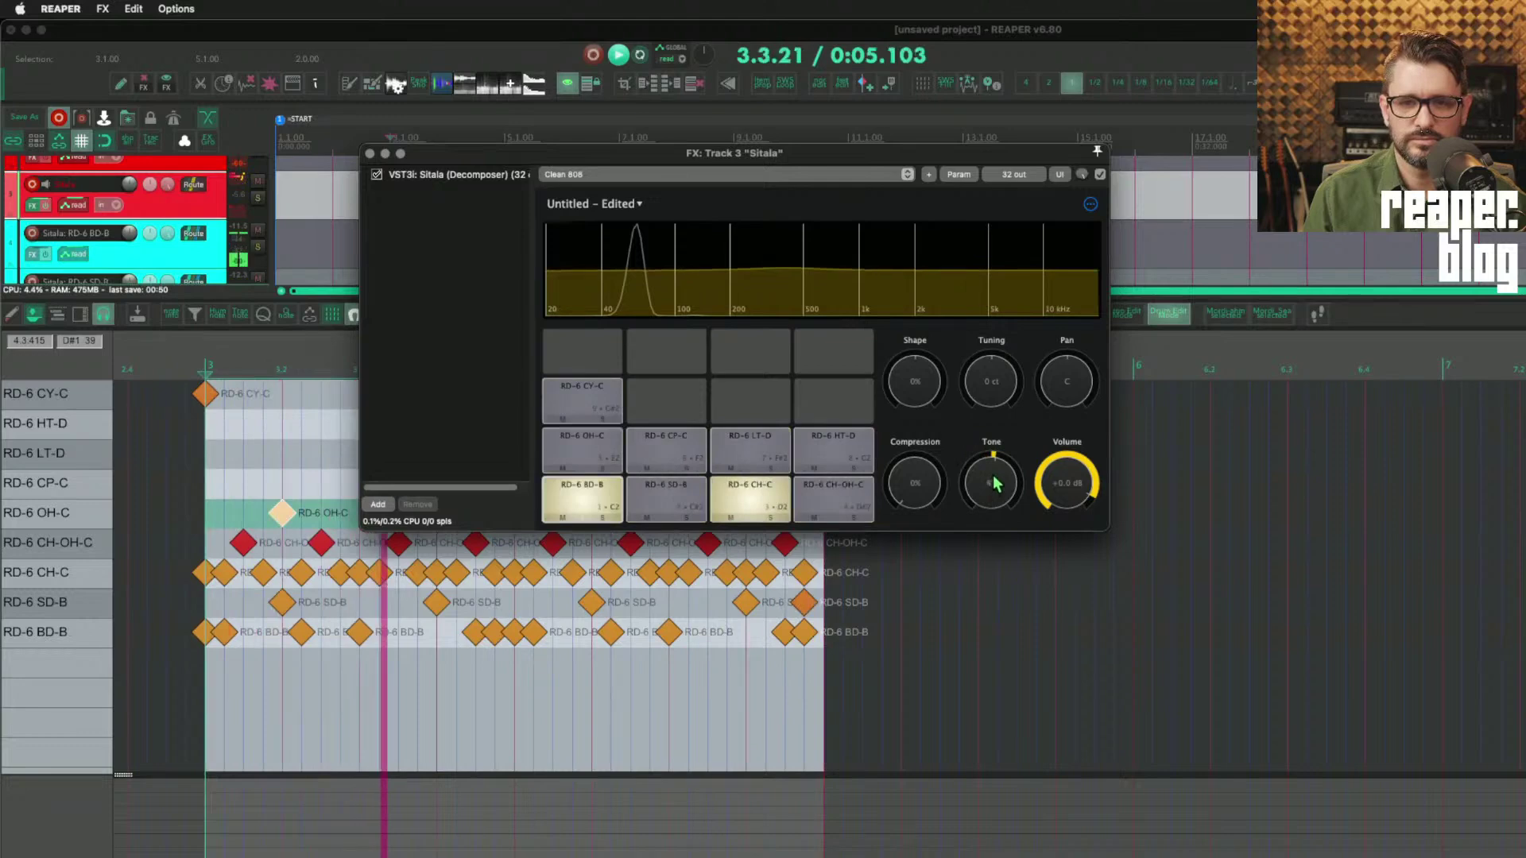
key("space")
Step: Lower the RD-6 CY-C cymbal tuning to 335 ct while reviewing the other pads
left_click(807, 442)
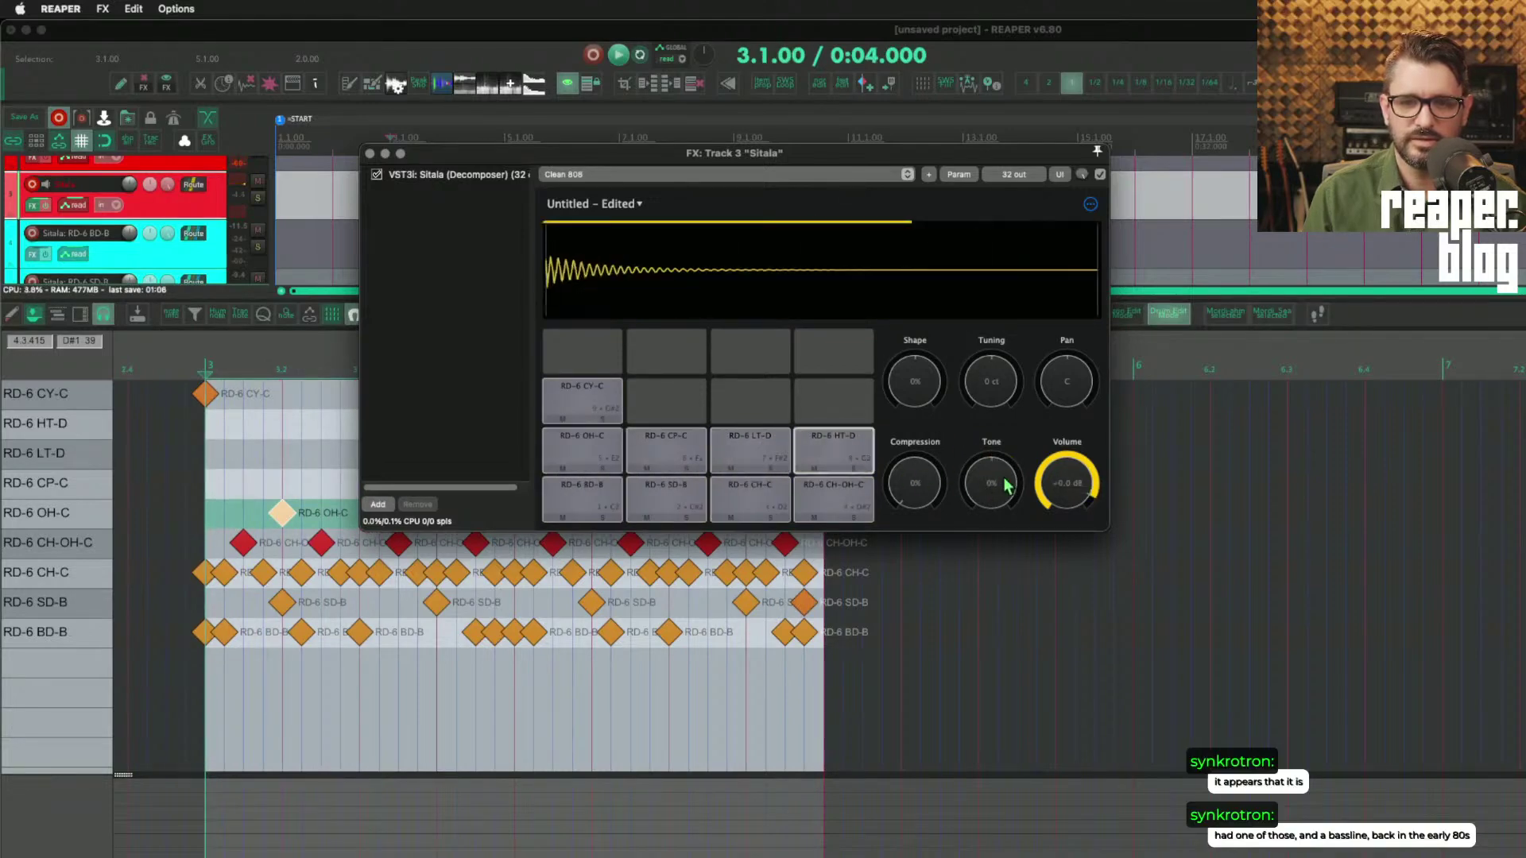
left_click(784, 449)
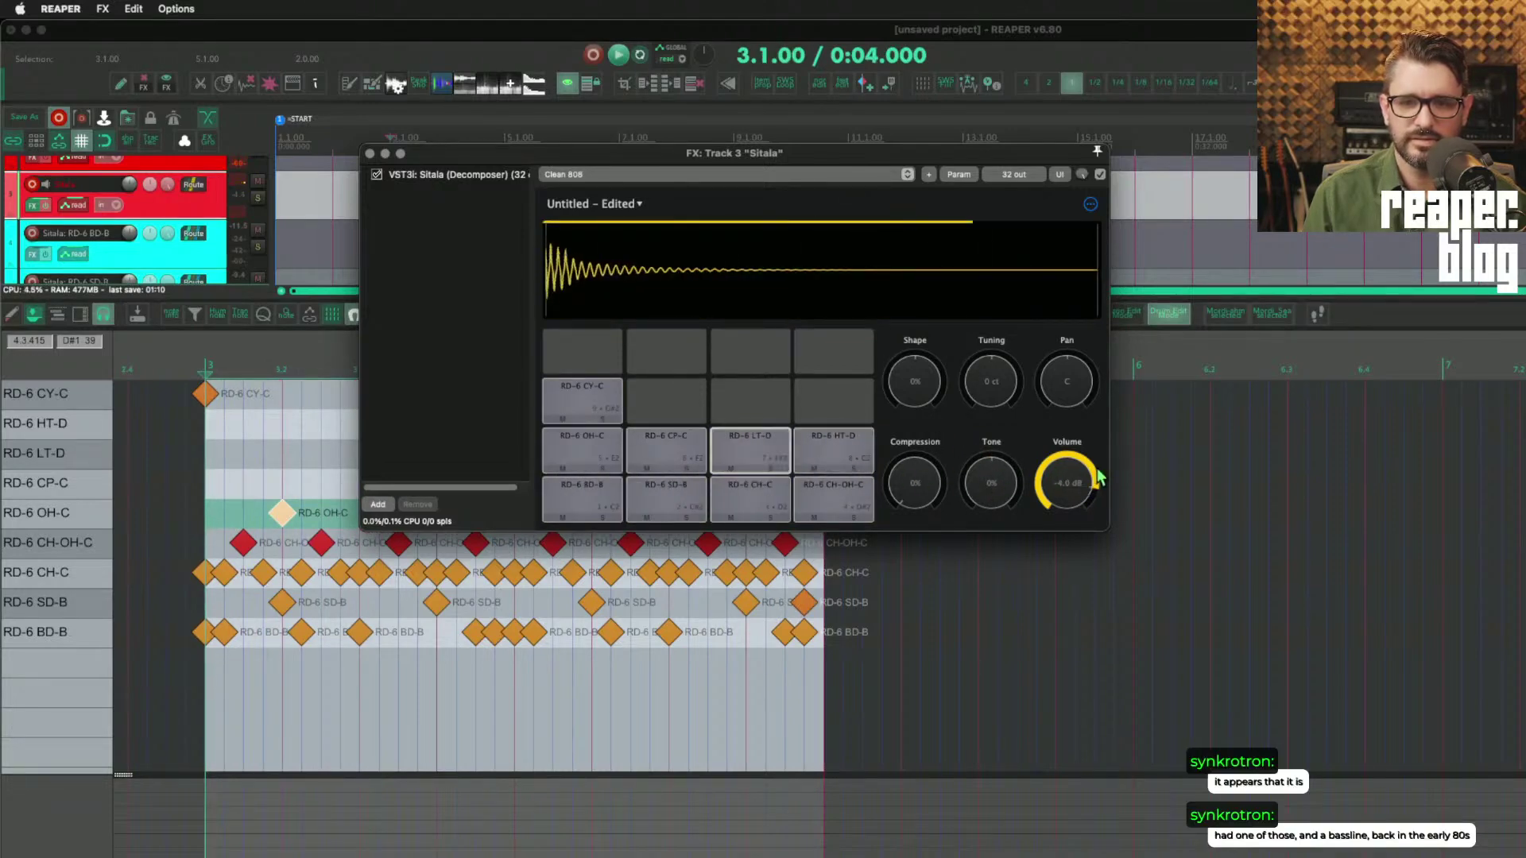
left_click(666, 499)
left_click(749, 499)
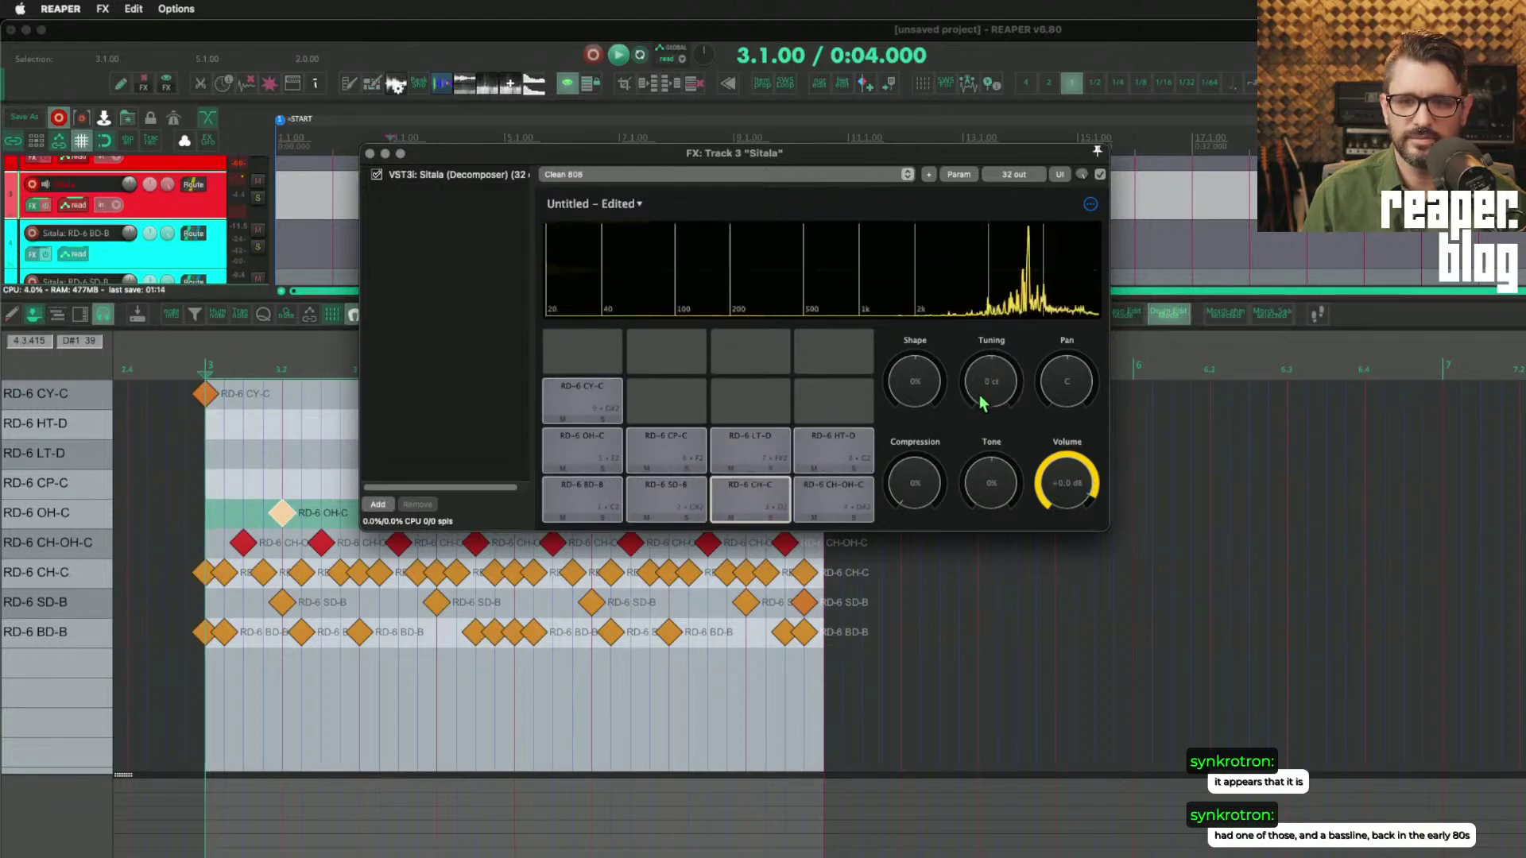
left_click(614, 405)
left_click_drag(1008, 377, 1007, 413)
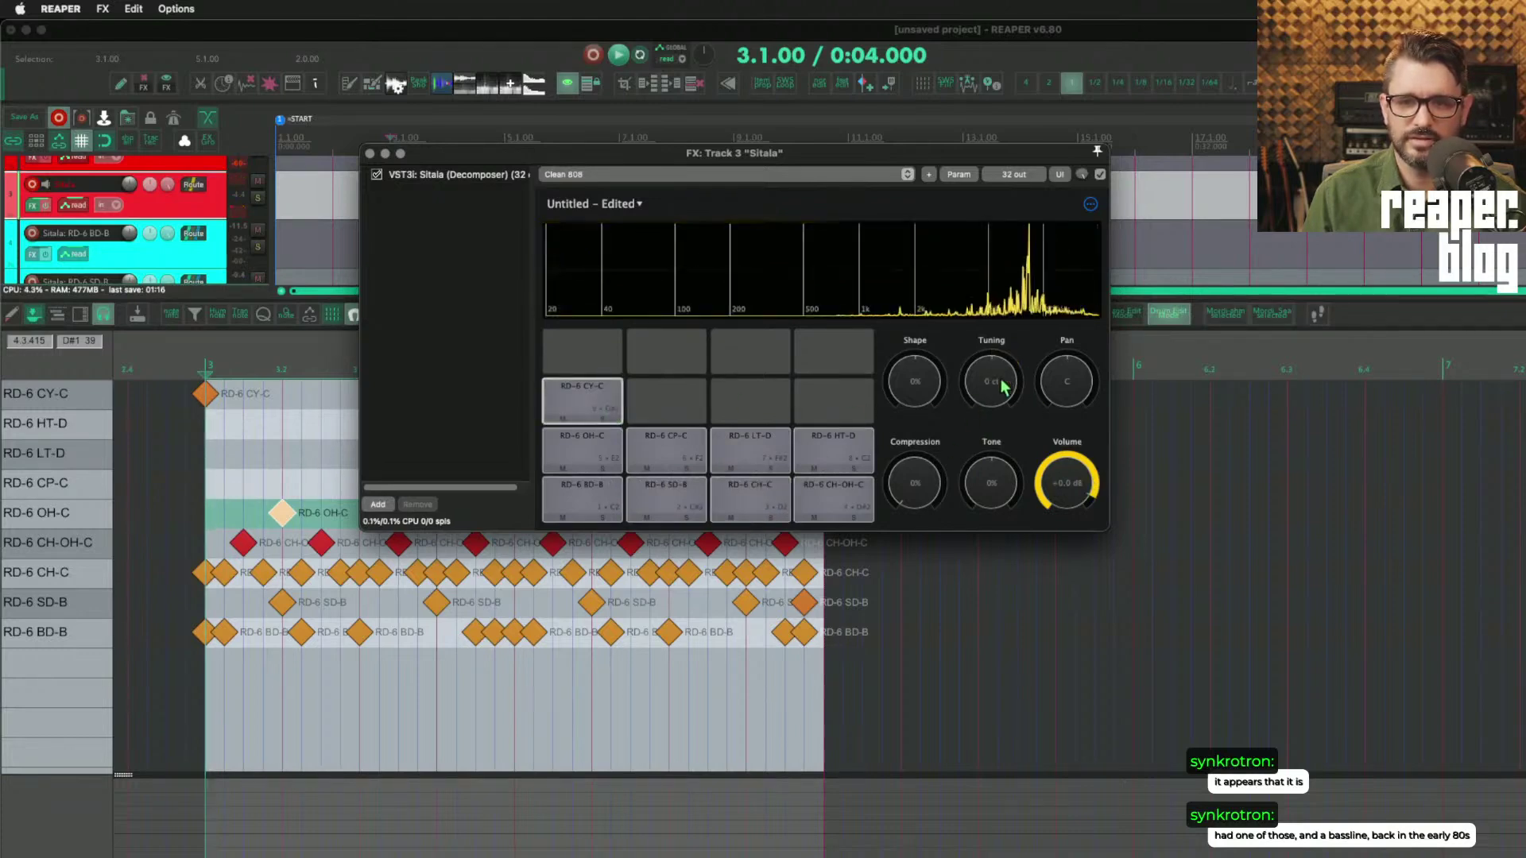
left_click(849, 451)
left_click(730, 492)
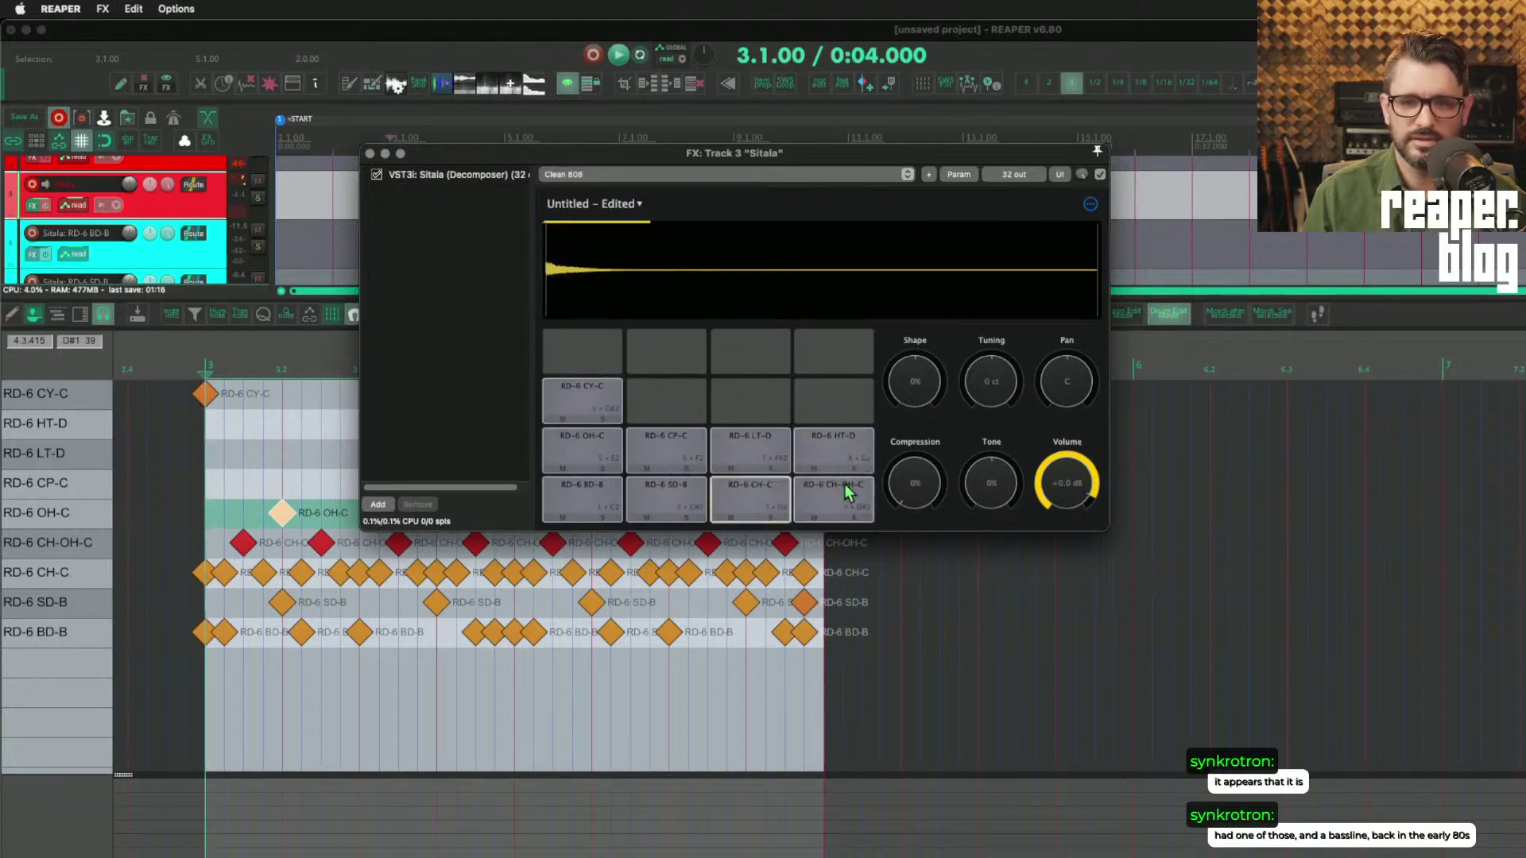
left_click(829, 442)
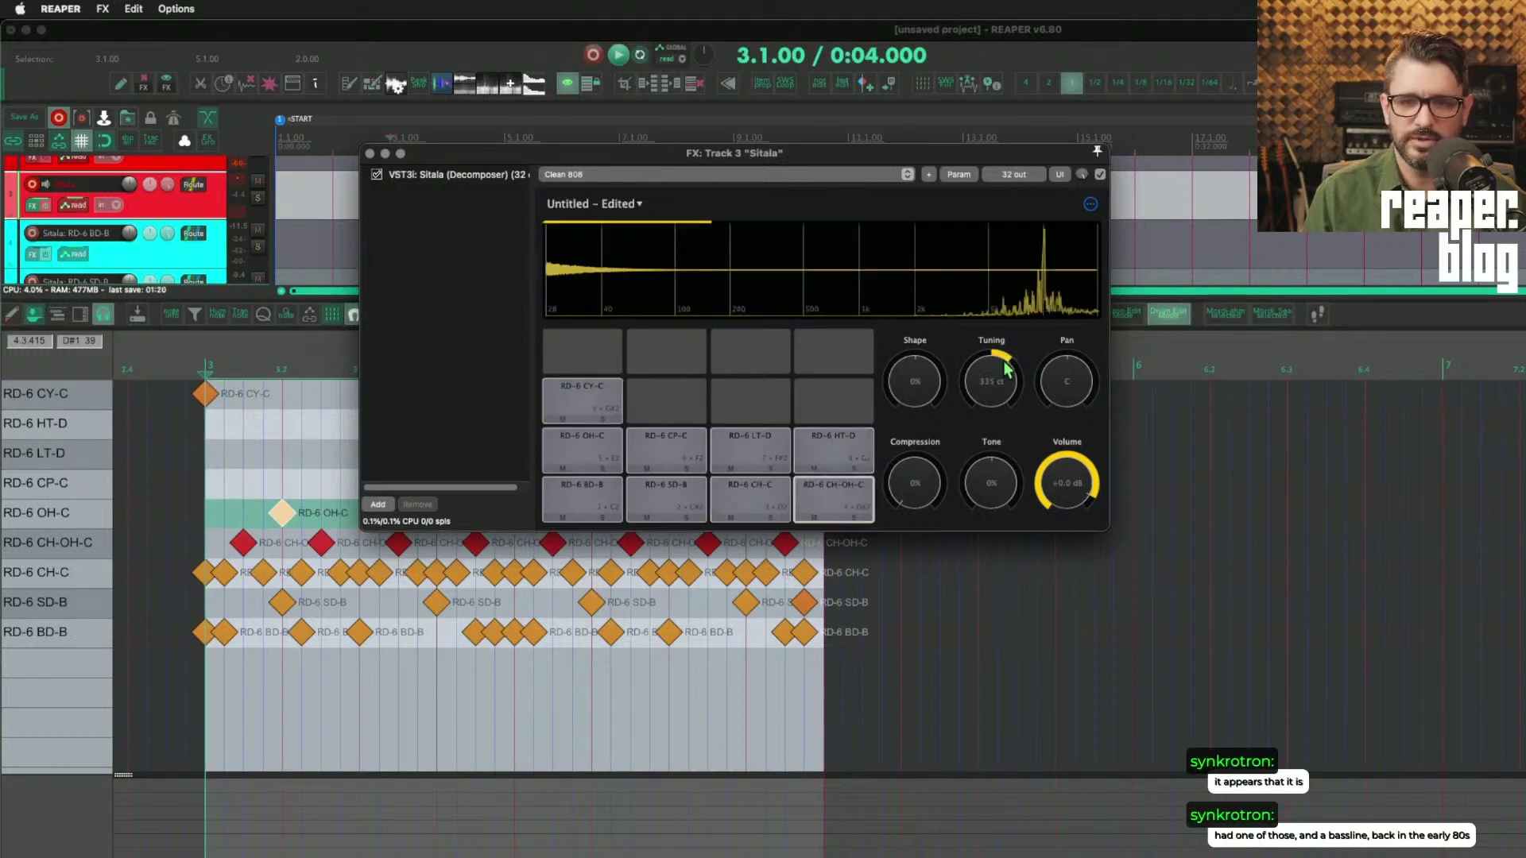
left_click(611, 493)
Step: Save the current Sitala kit under a new name beginning 'RD-6'
left_click(612, 204)
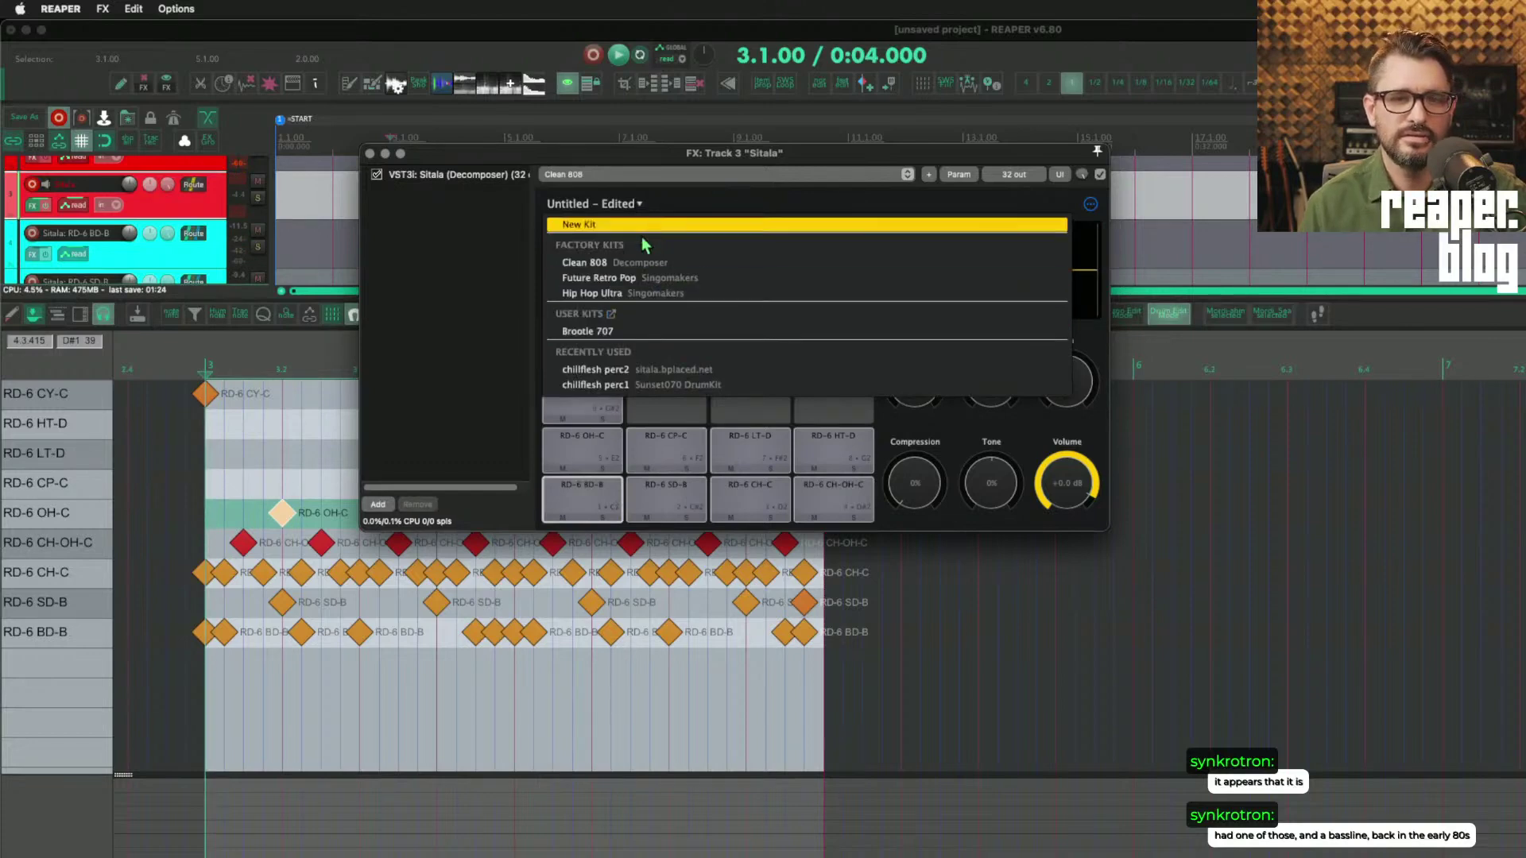
left_click(1091, 204)
left_click(1157, 272)
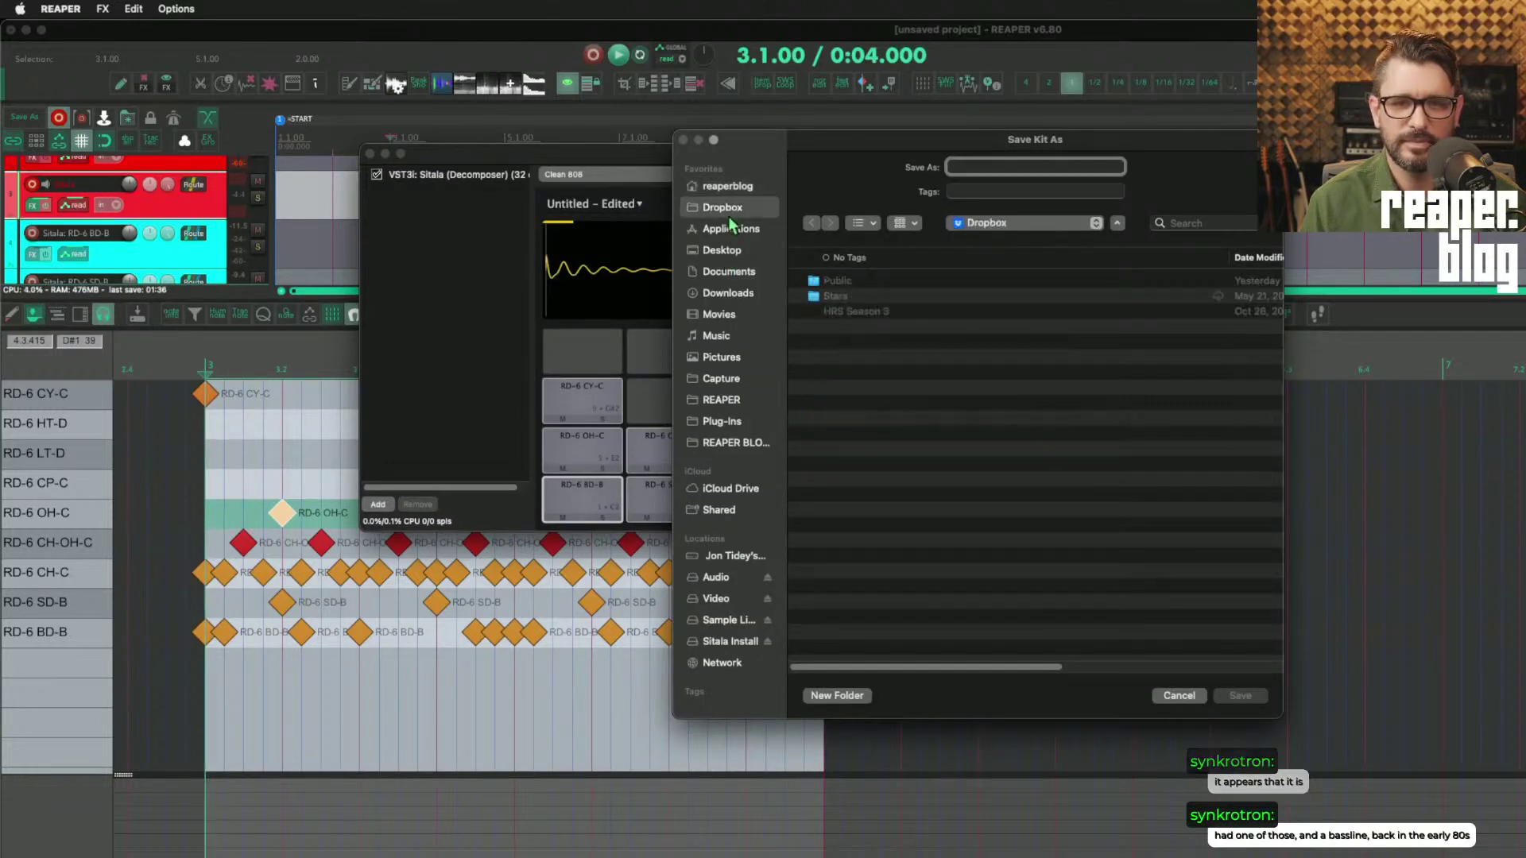
type("RD-6")
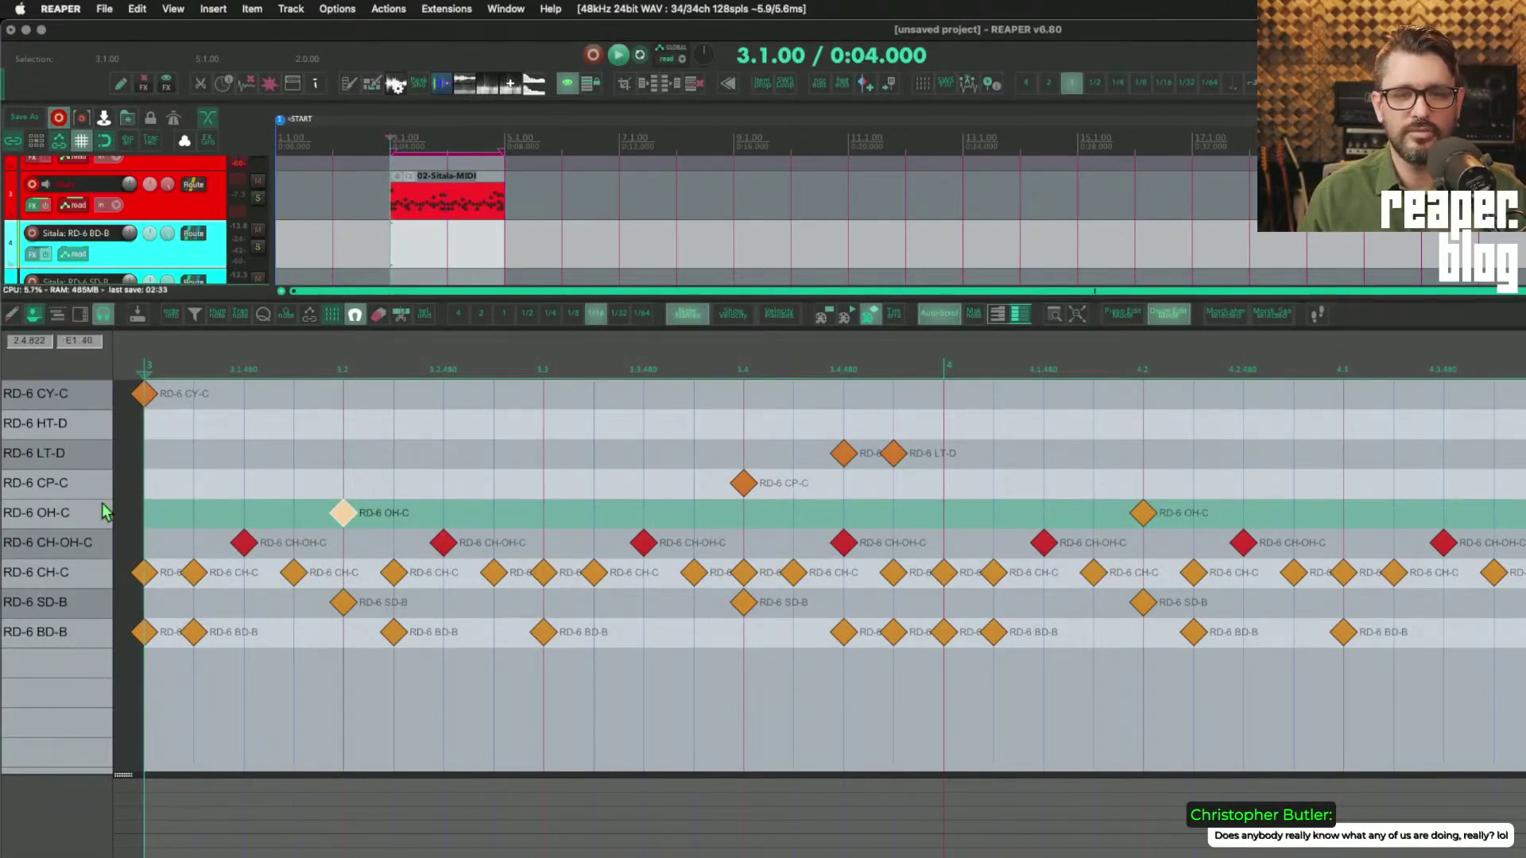
Step: Open track 3's Sitala and change the kick pad from RD-6 BD-B to BD-C, auditioning it
left_click(32, 207)
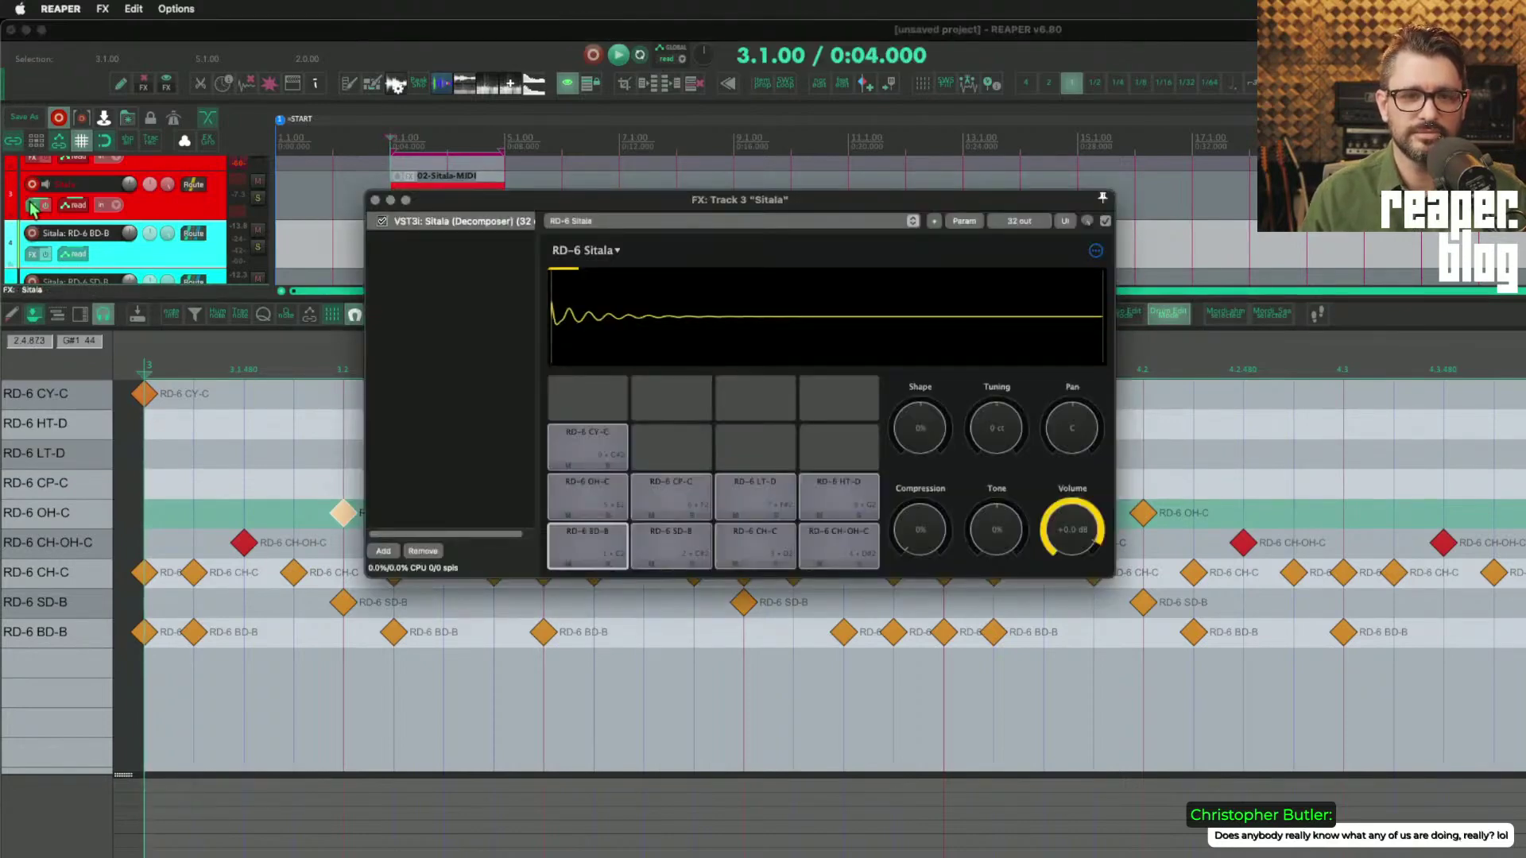
left_click(602, 548)
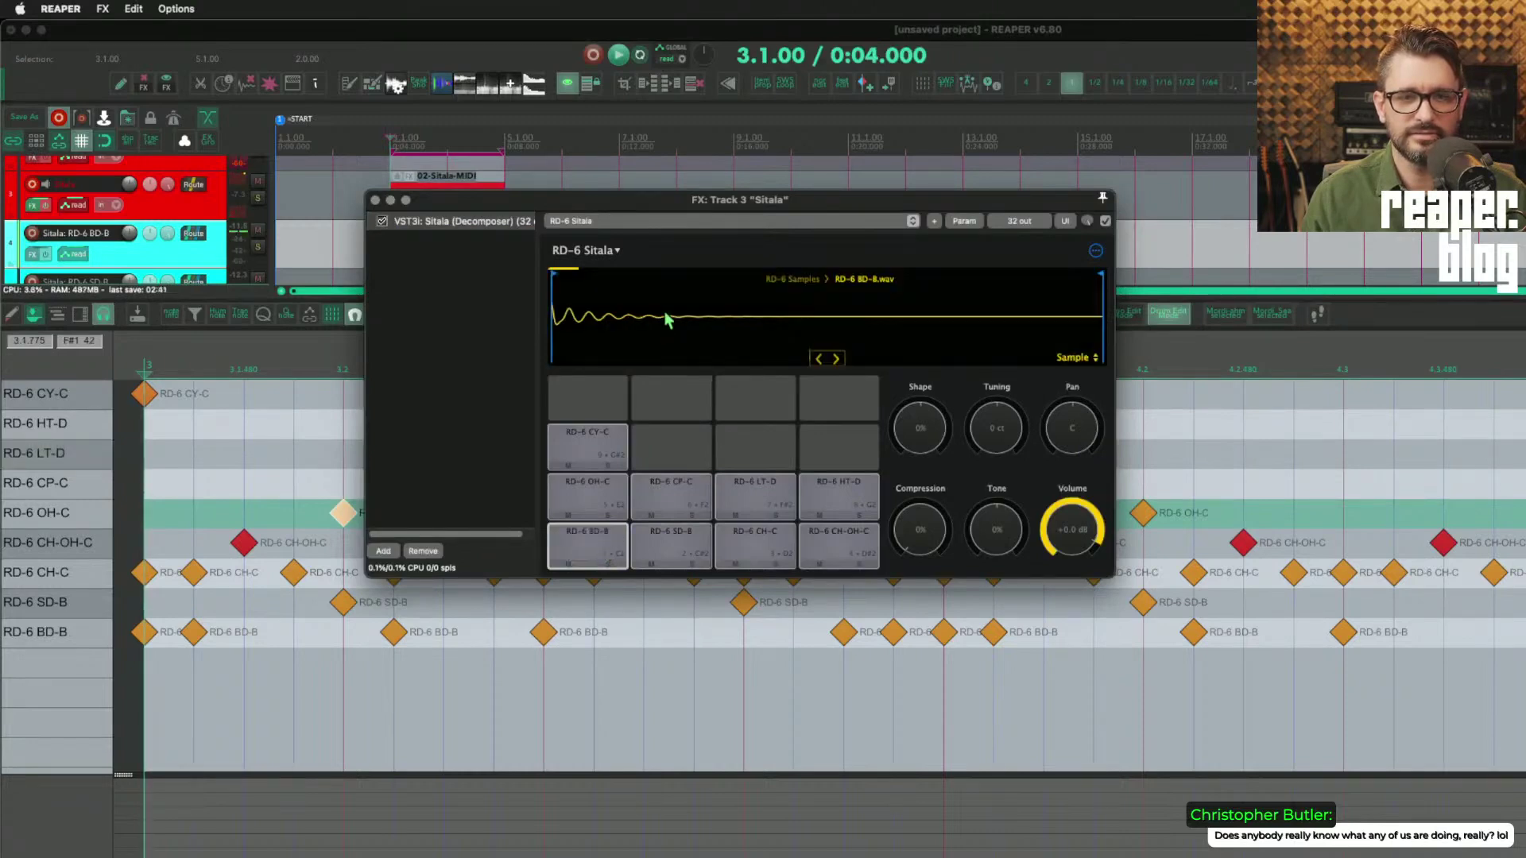
left_click(836, 360)
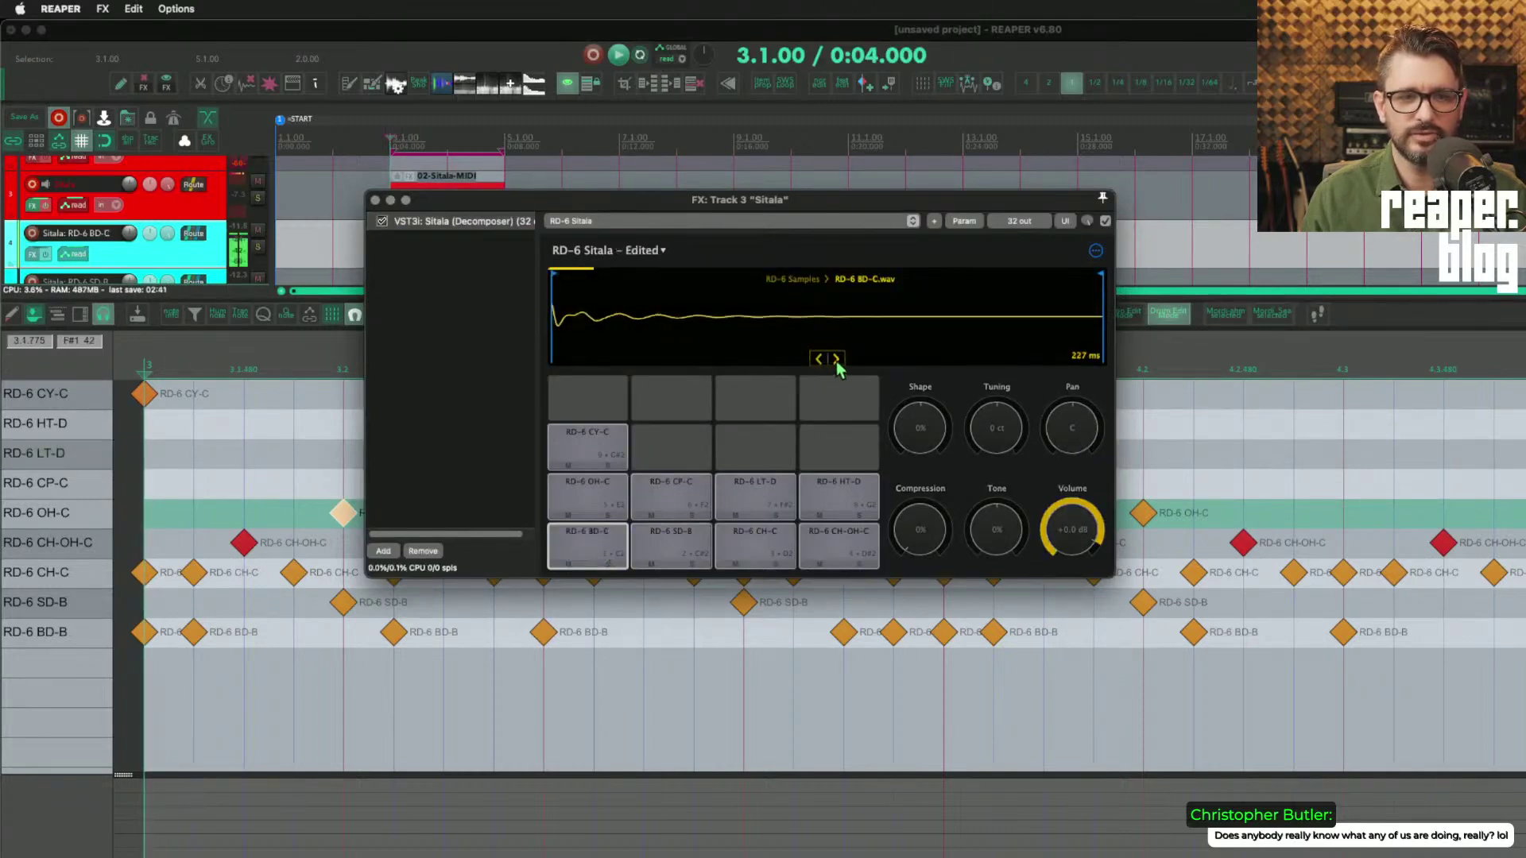
left_click(585, 545)
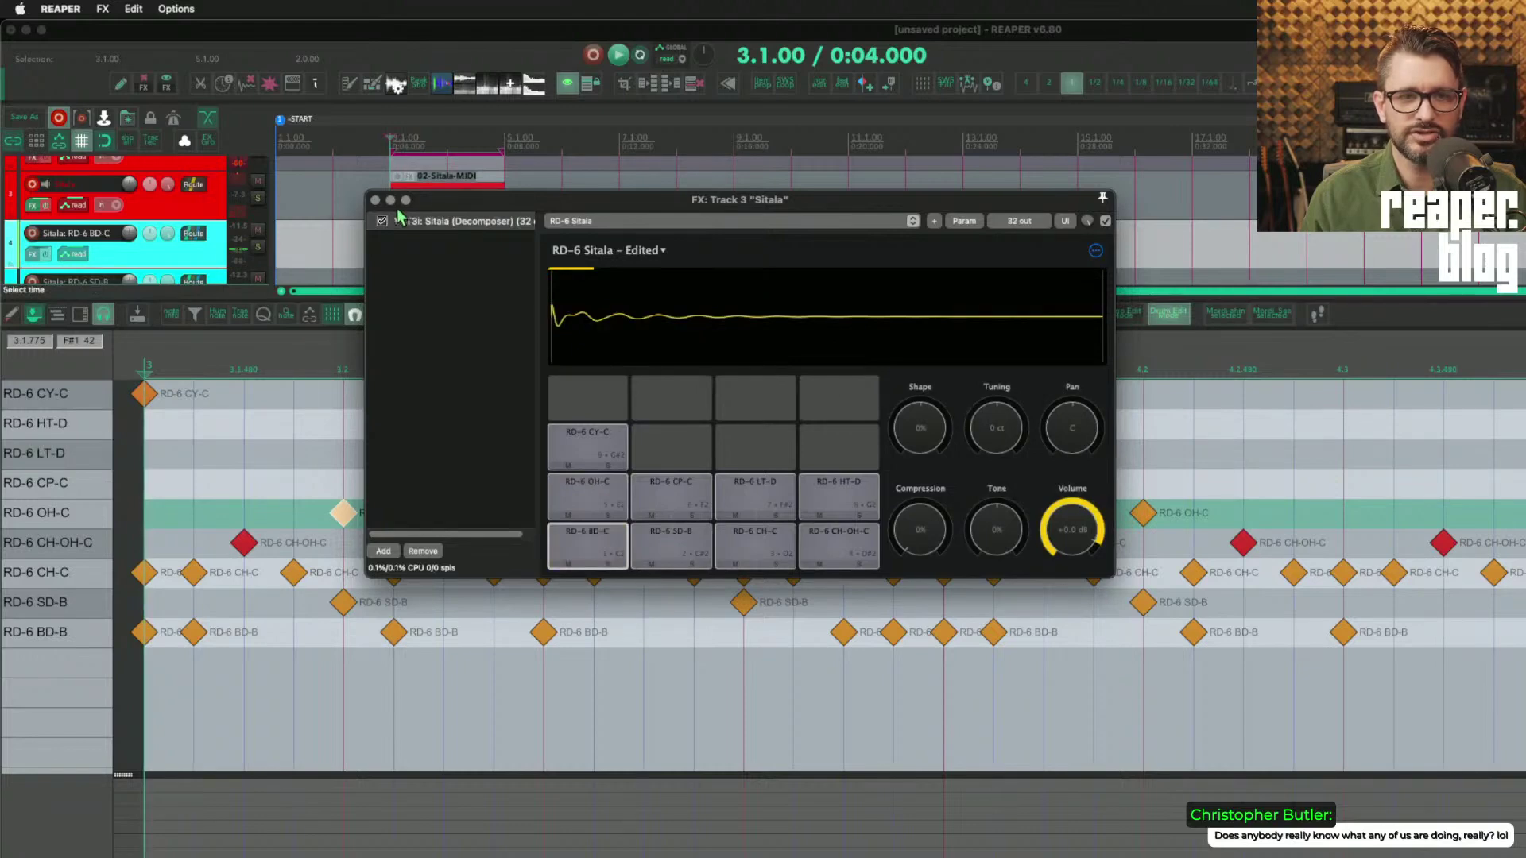
left_click_drag(400, 210, 598, 263)
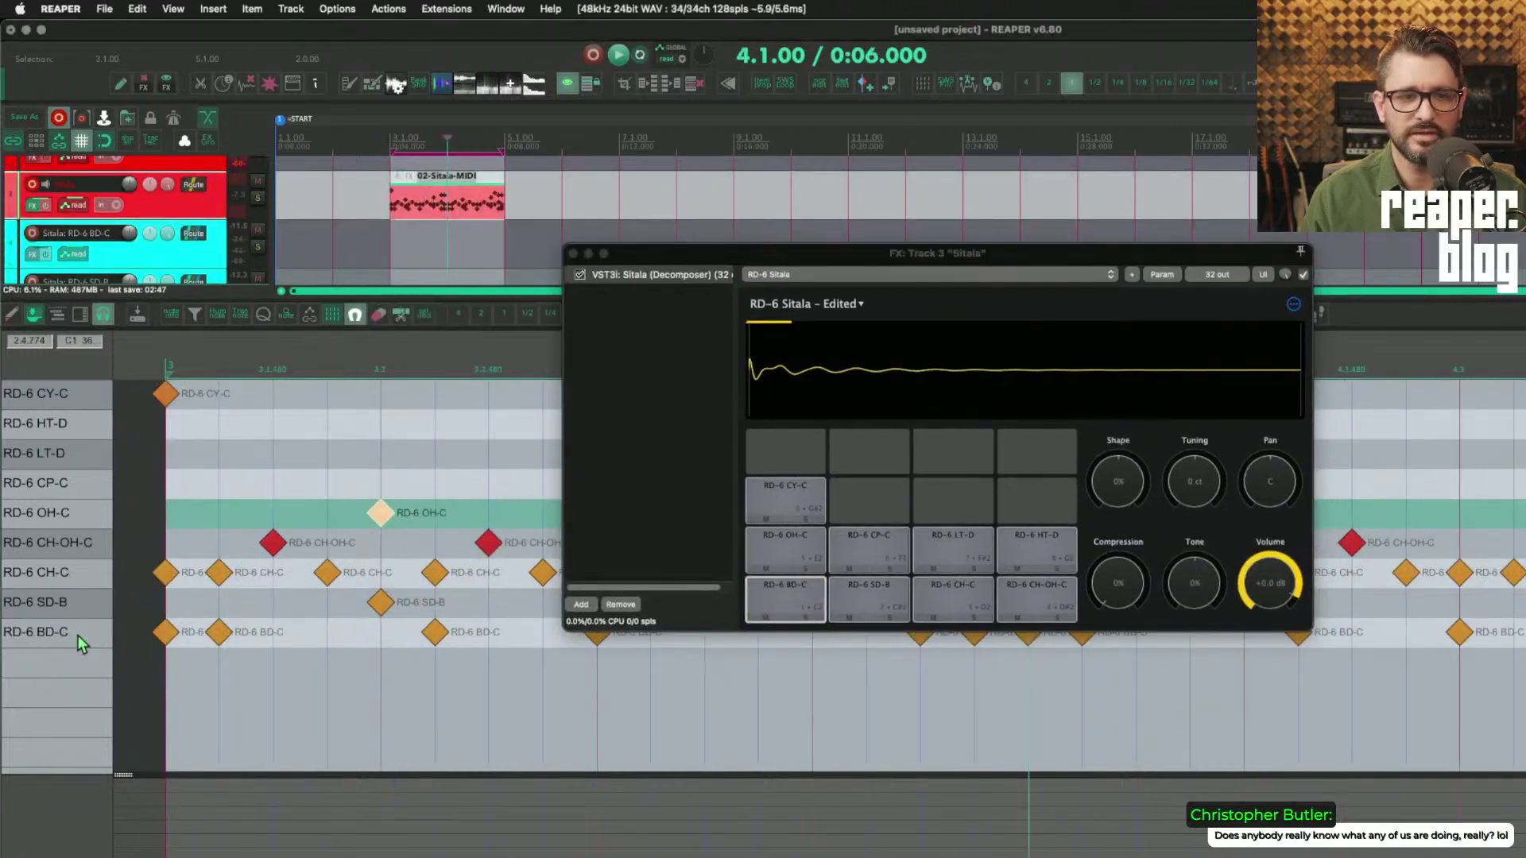
left_click(795, 604)
mouse_move(944, 364)
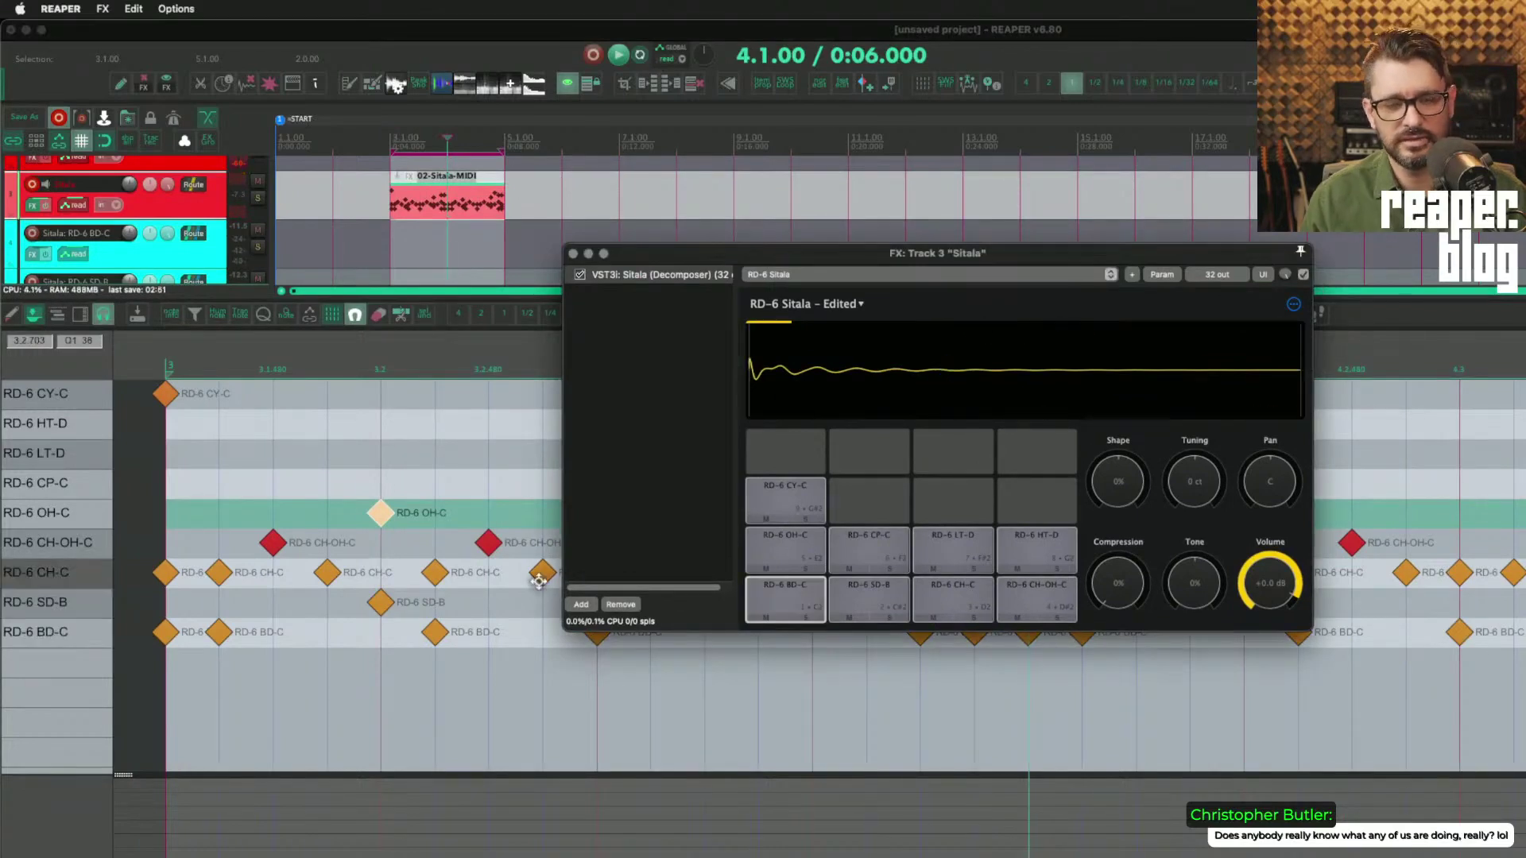
Step: Close Sitala and switch the MIDI editor to piano-roll view
left_click(288, 617)
left_click(1122, 313)
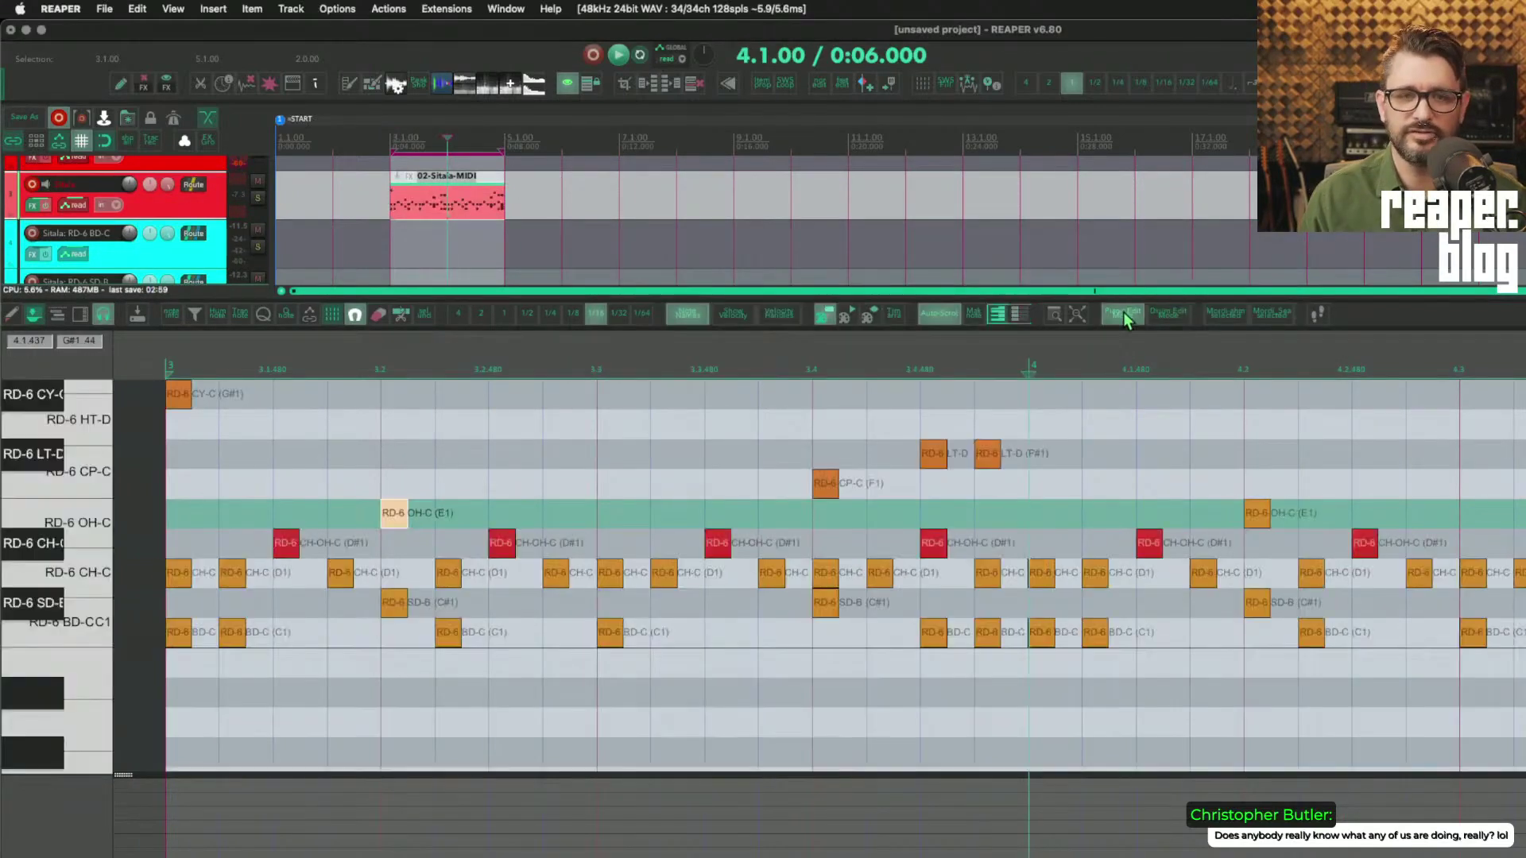
scroll(60, 642, "up", 3)
scroll(107, 685, "down", 3)
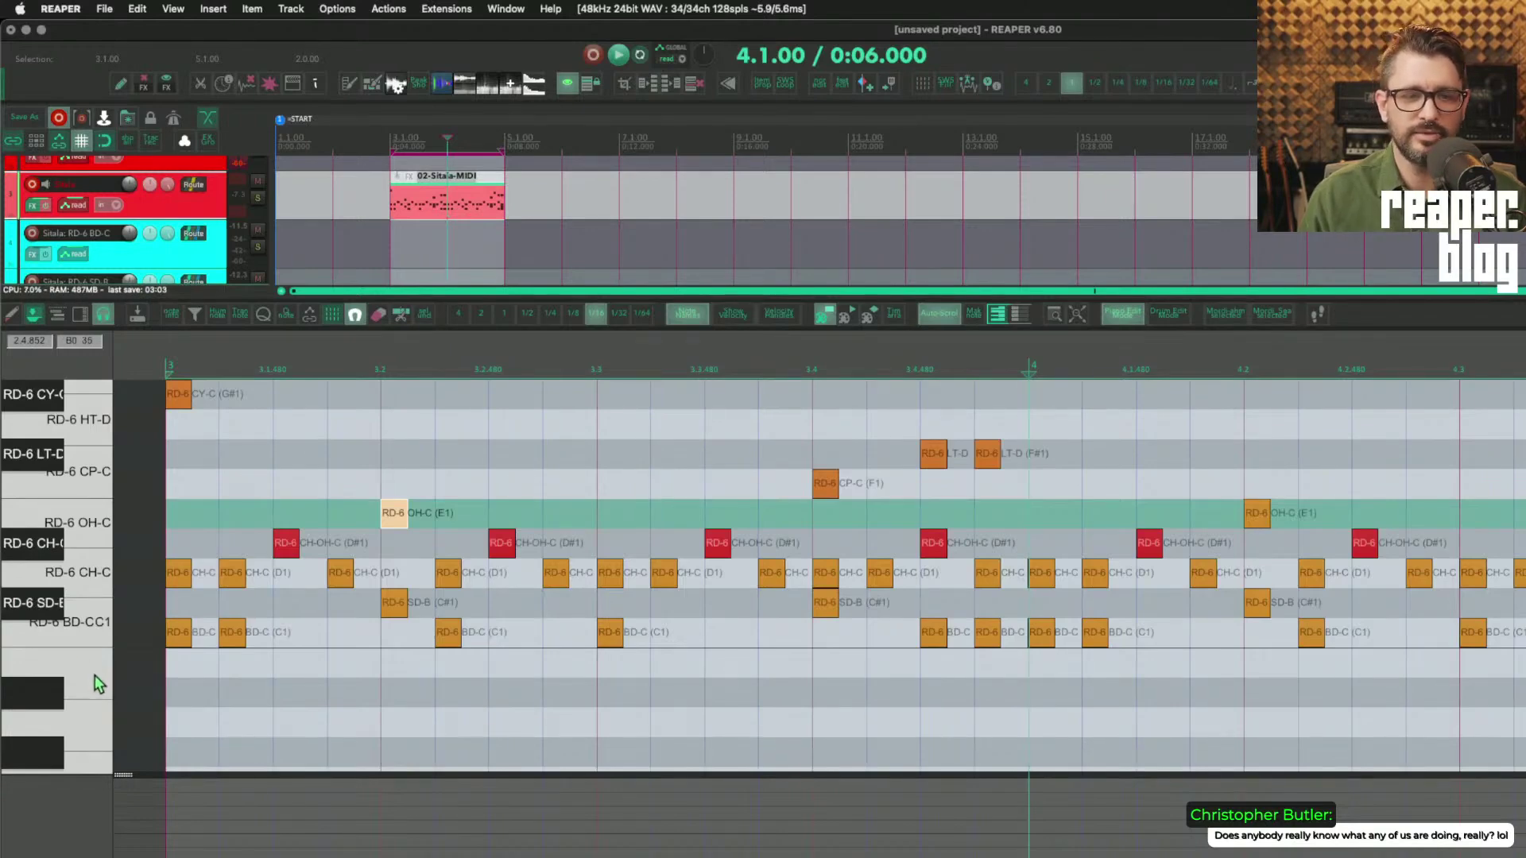
Step: Name the empty key below BD-C 'kick 2', then clear that name again
double_click(93, 675)
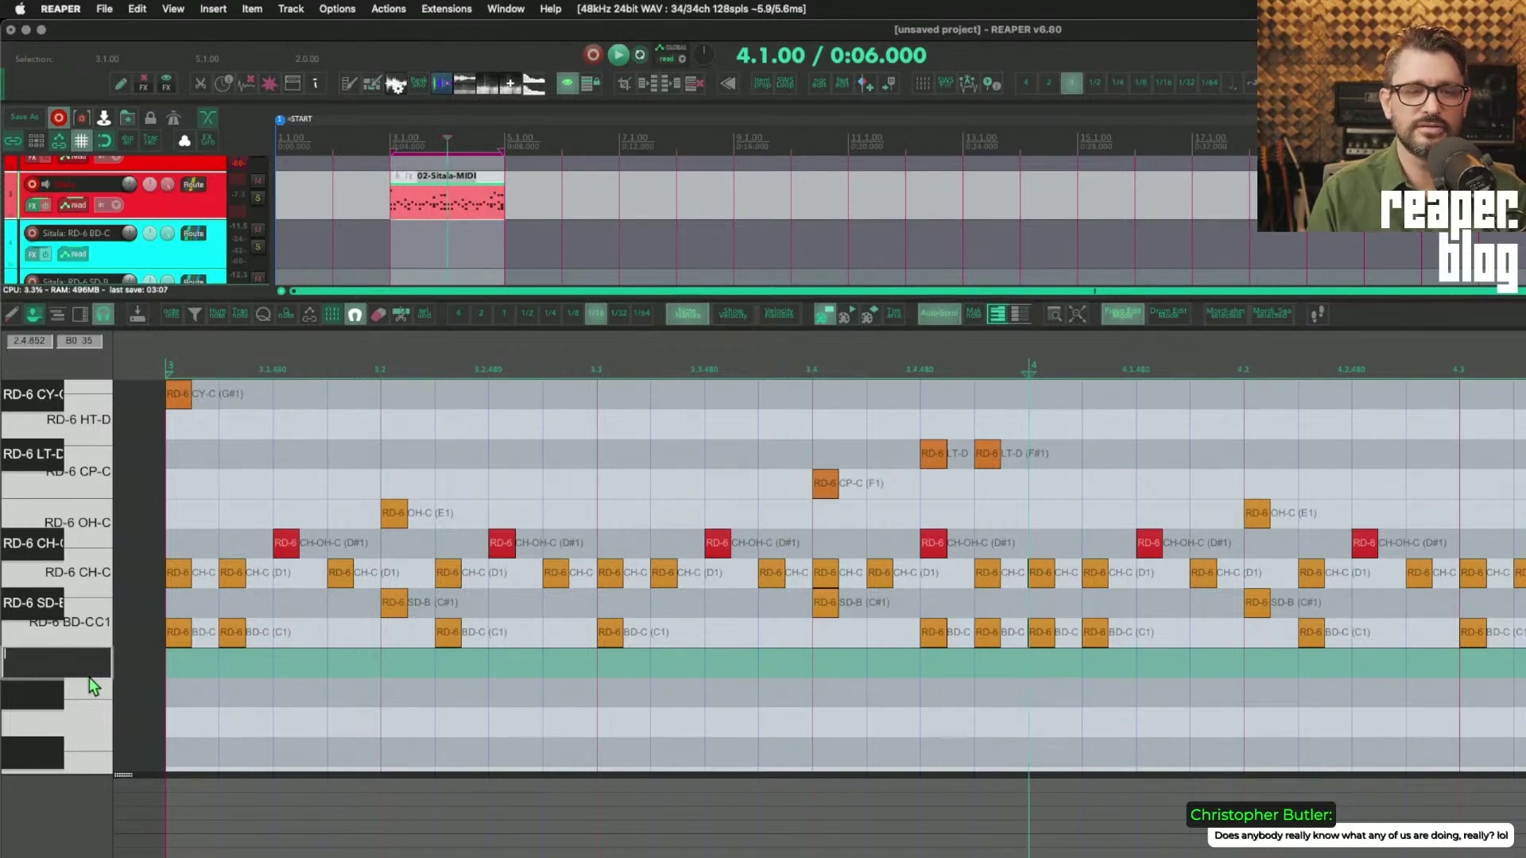
type("kick 2")
key("Return")
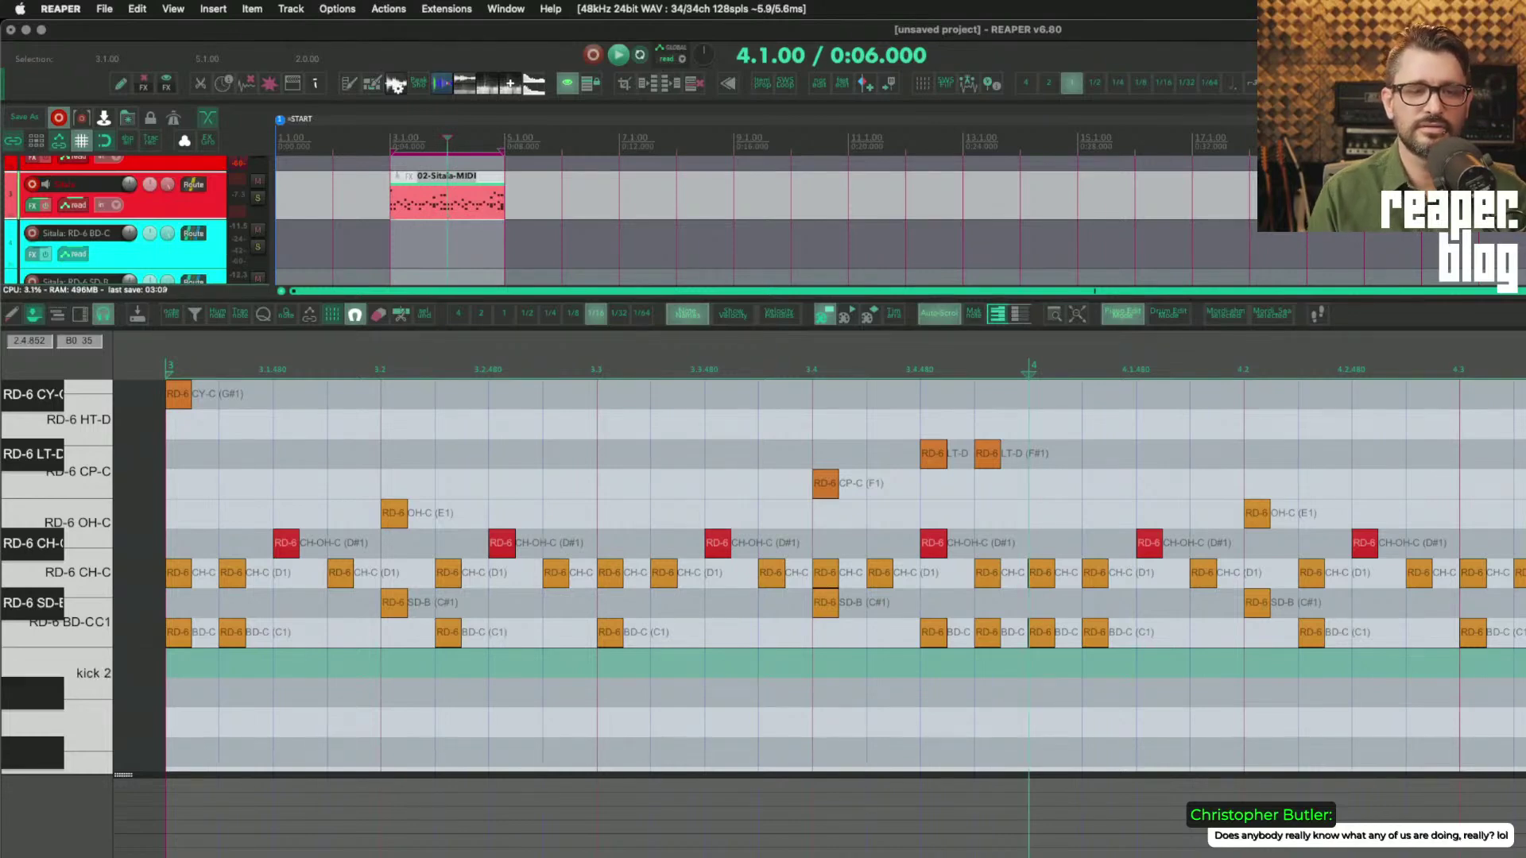
double_click(101, 681)
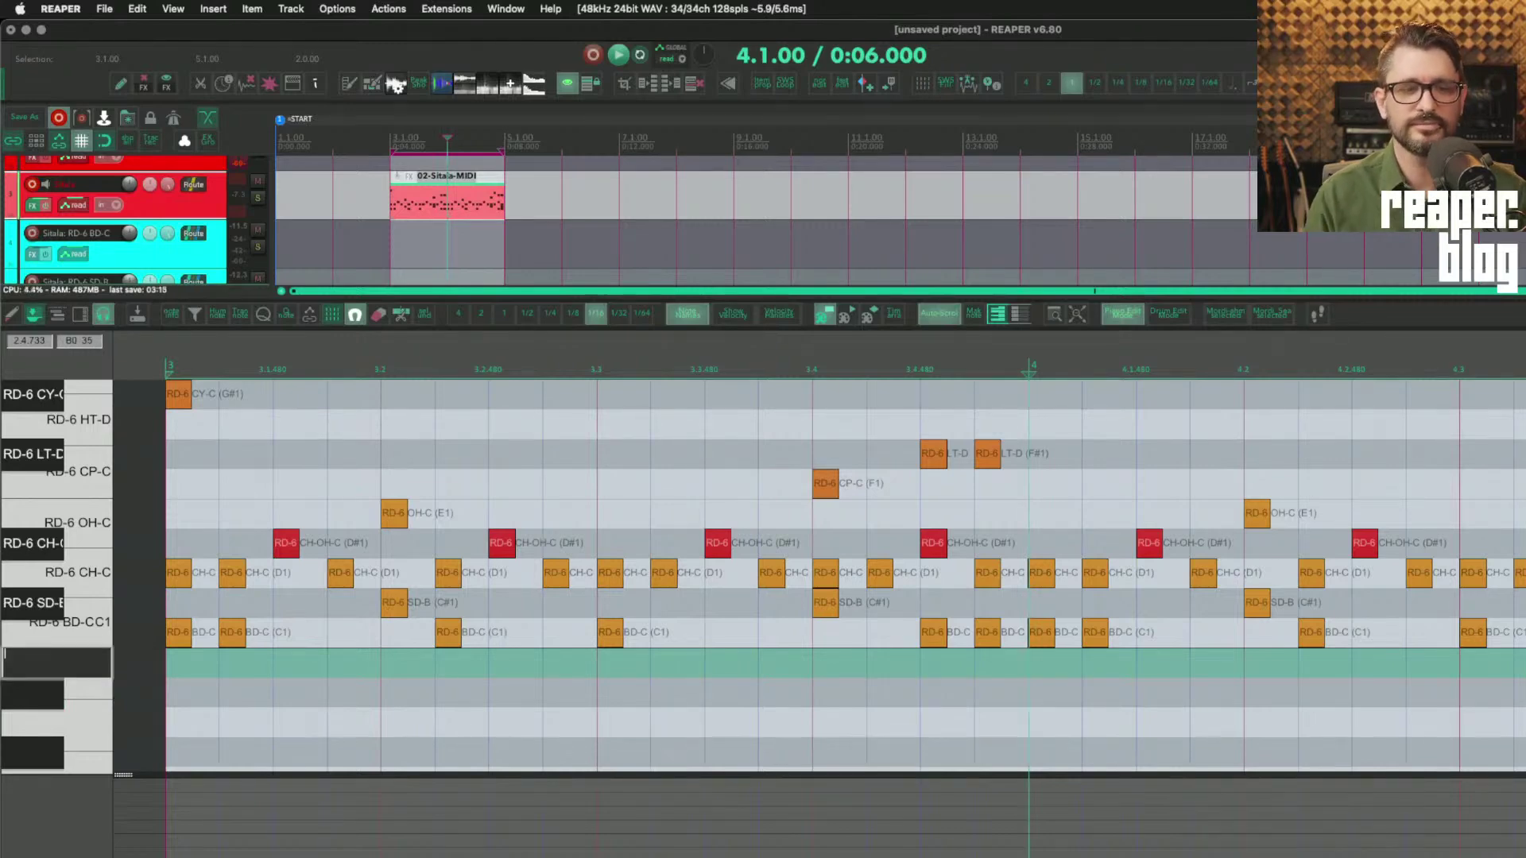
key("Return")
right_click(91, 362)
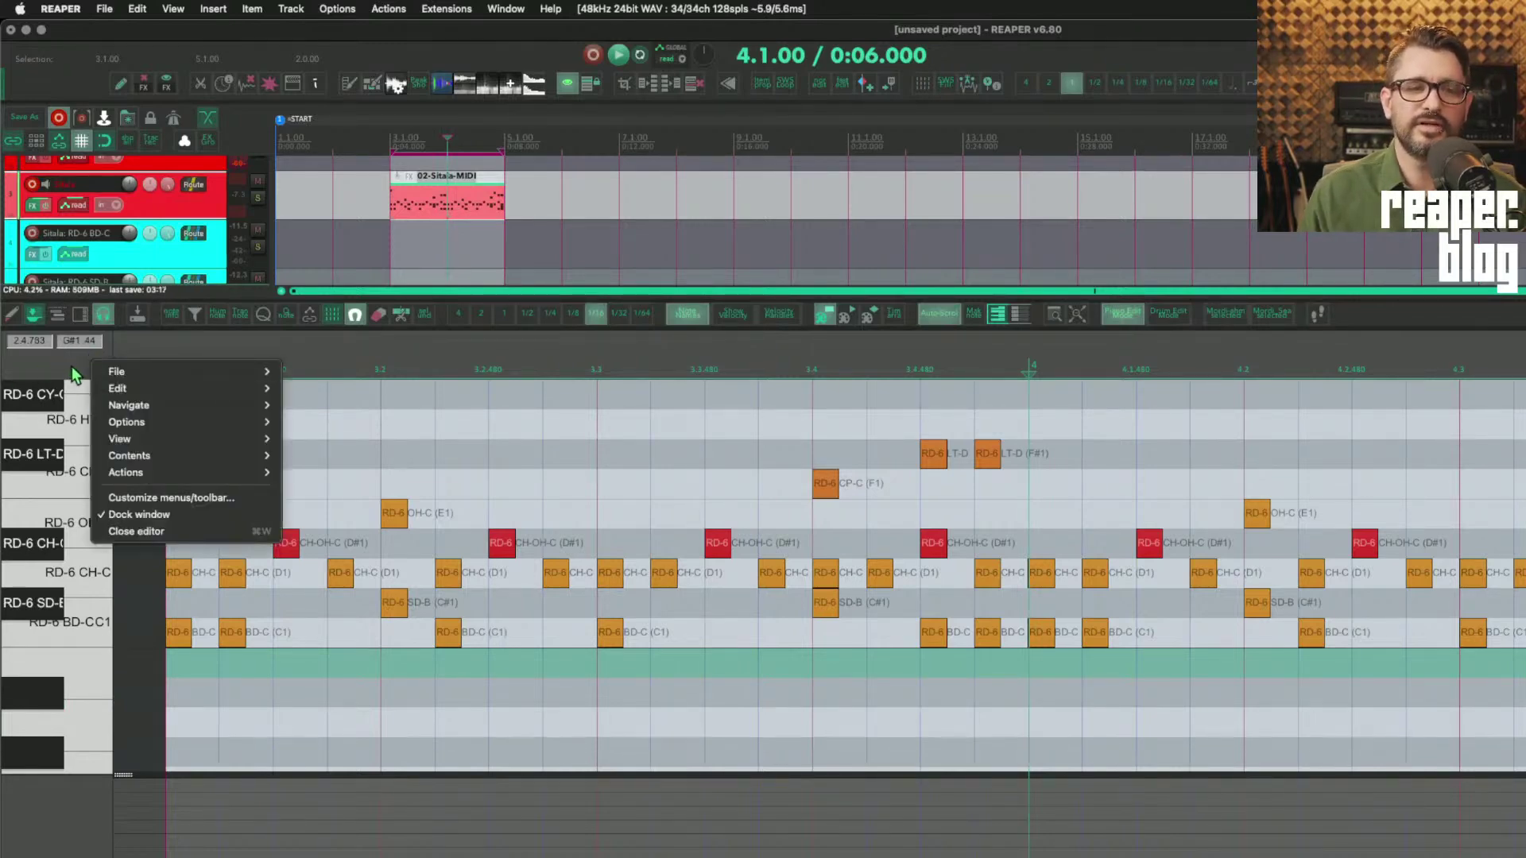
Step: Start saving the note/CC names to a file, then cancel
mouse_move(117, 374)
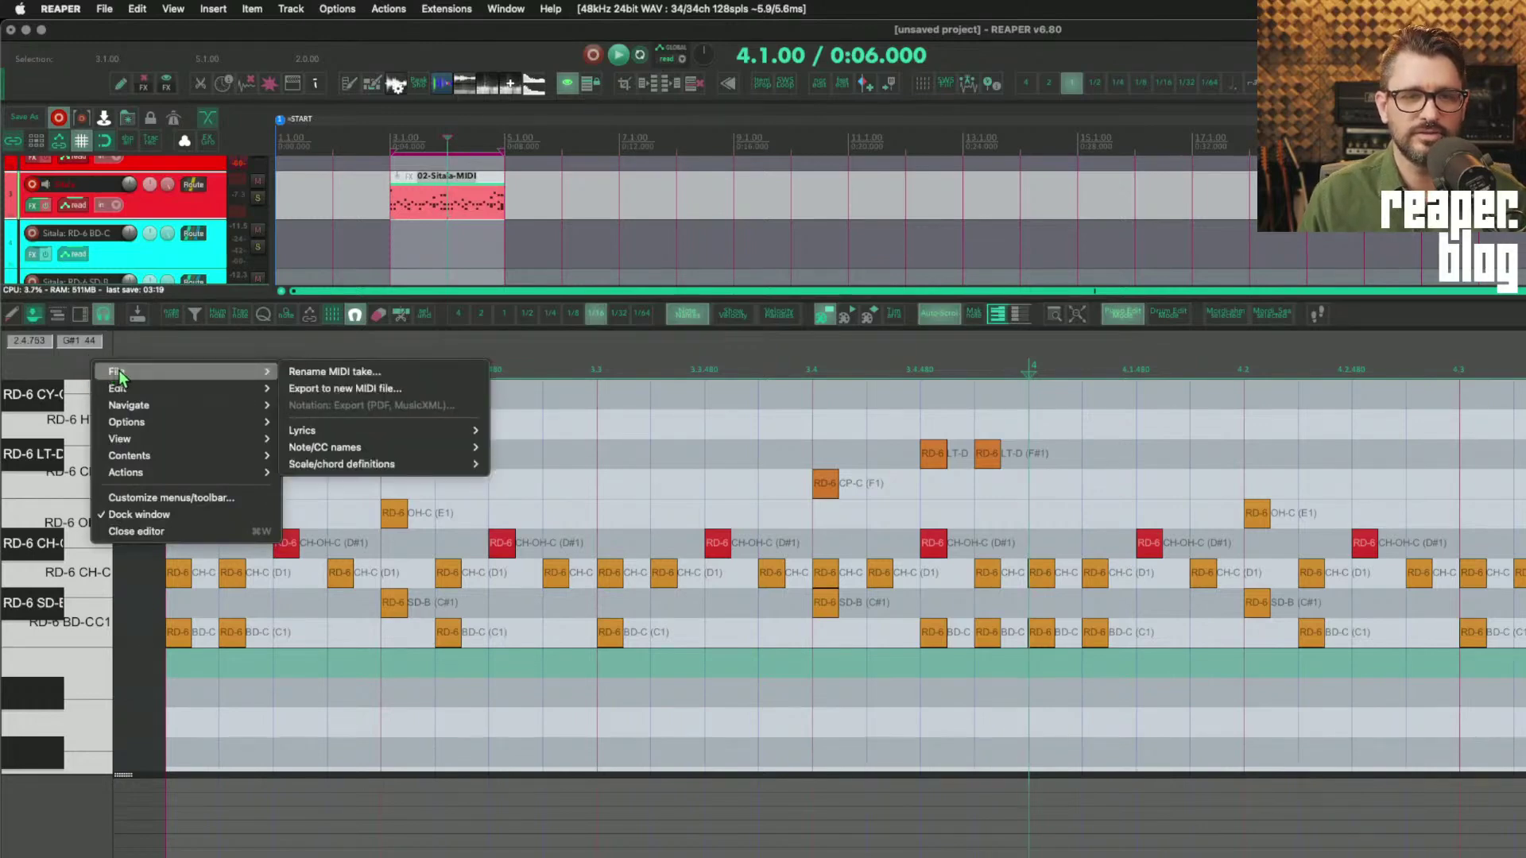
mouse_move(356, 450)
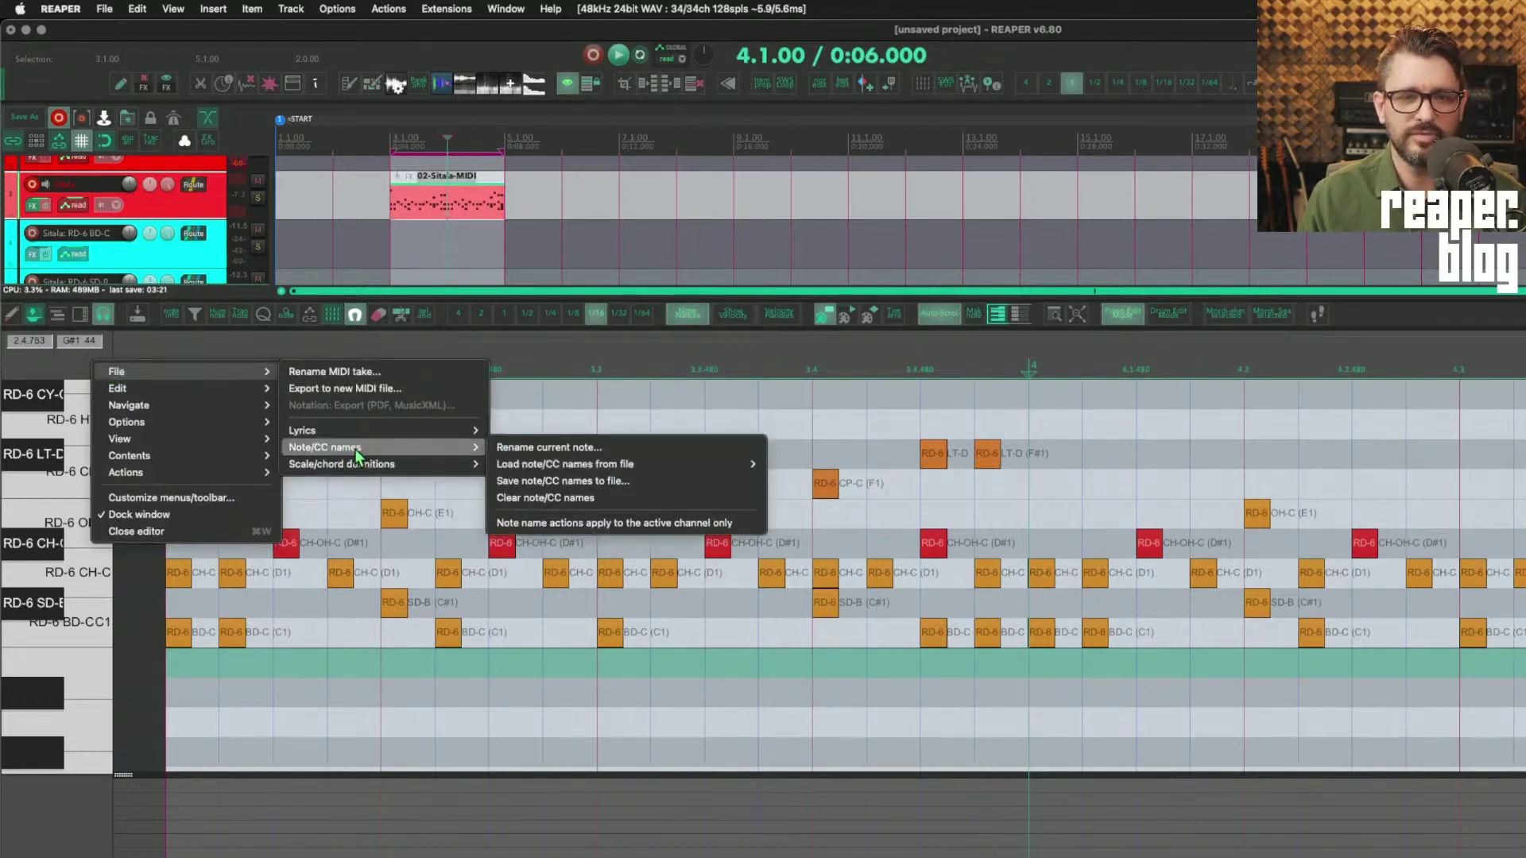
left_click(614, 483)
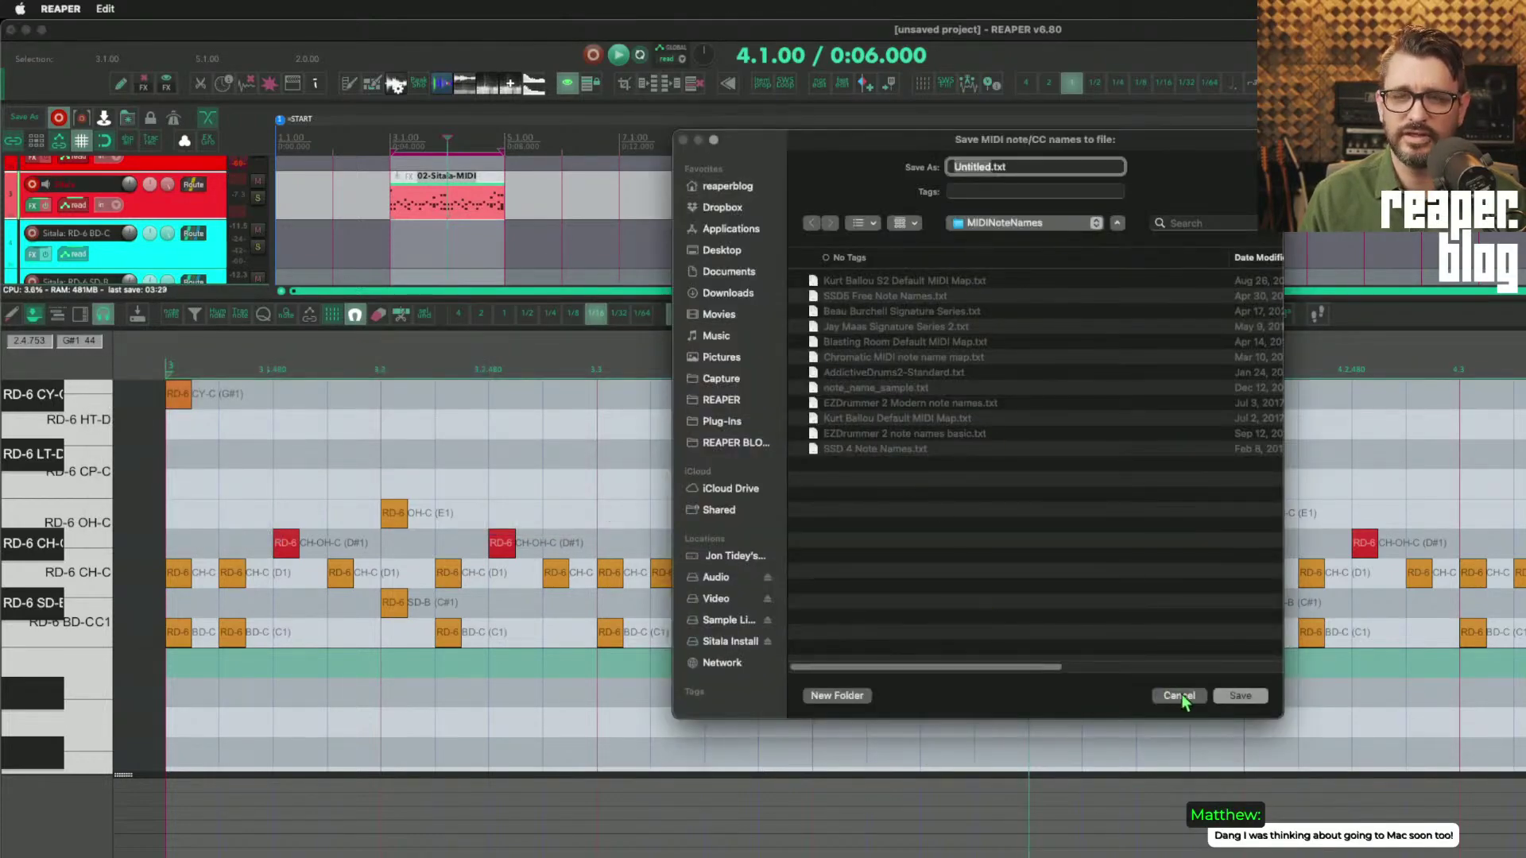
left_click(1182, 697)
Step: Load 'Chromatic MIDI note name map.txt' as the MIDI editor's note names
right_click(145, 378)
mouse_move(146, 379)
mouse_move(413, 451)
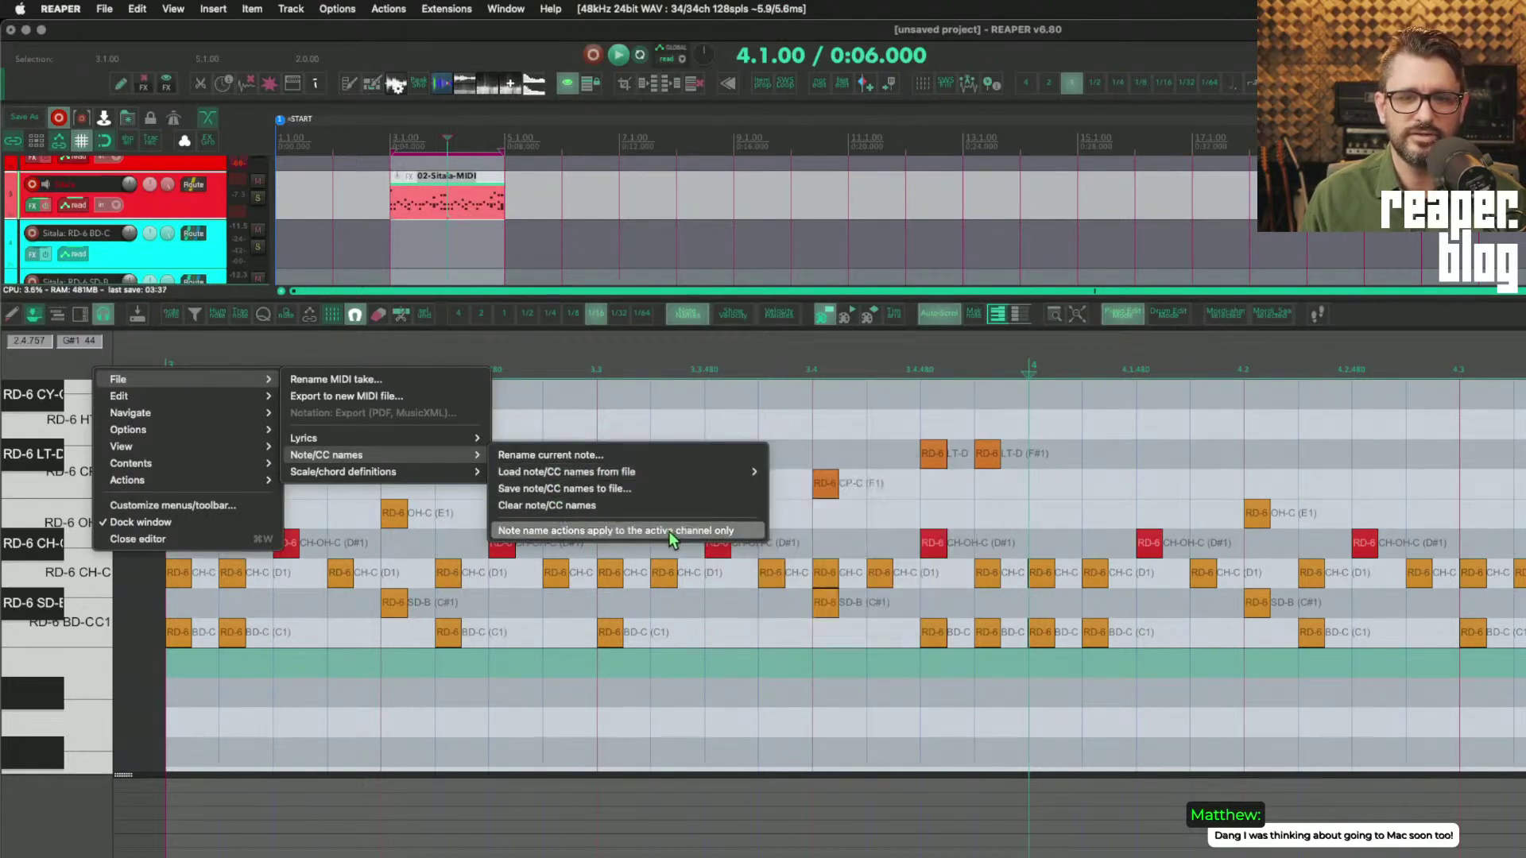
mouse_move(689, 470)
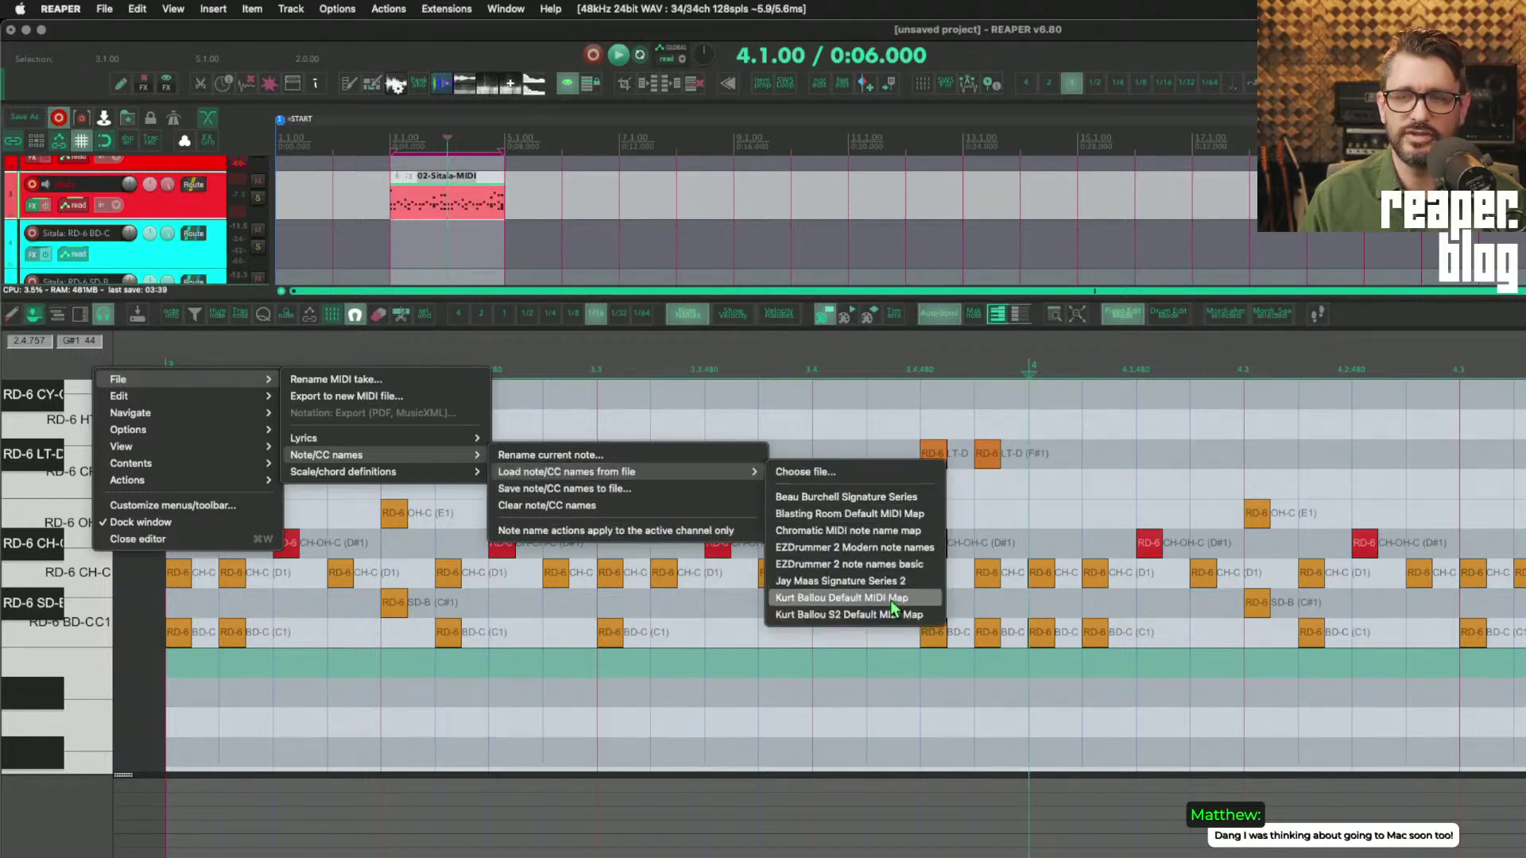
left_click(845, 474)
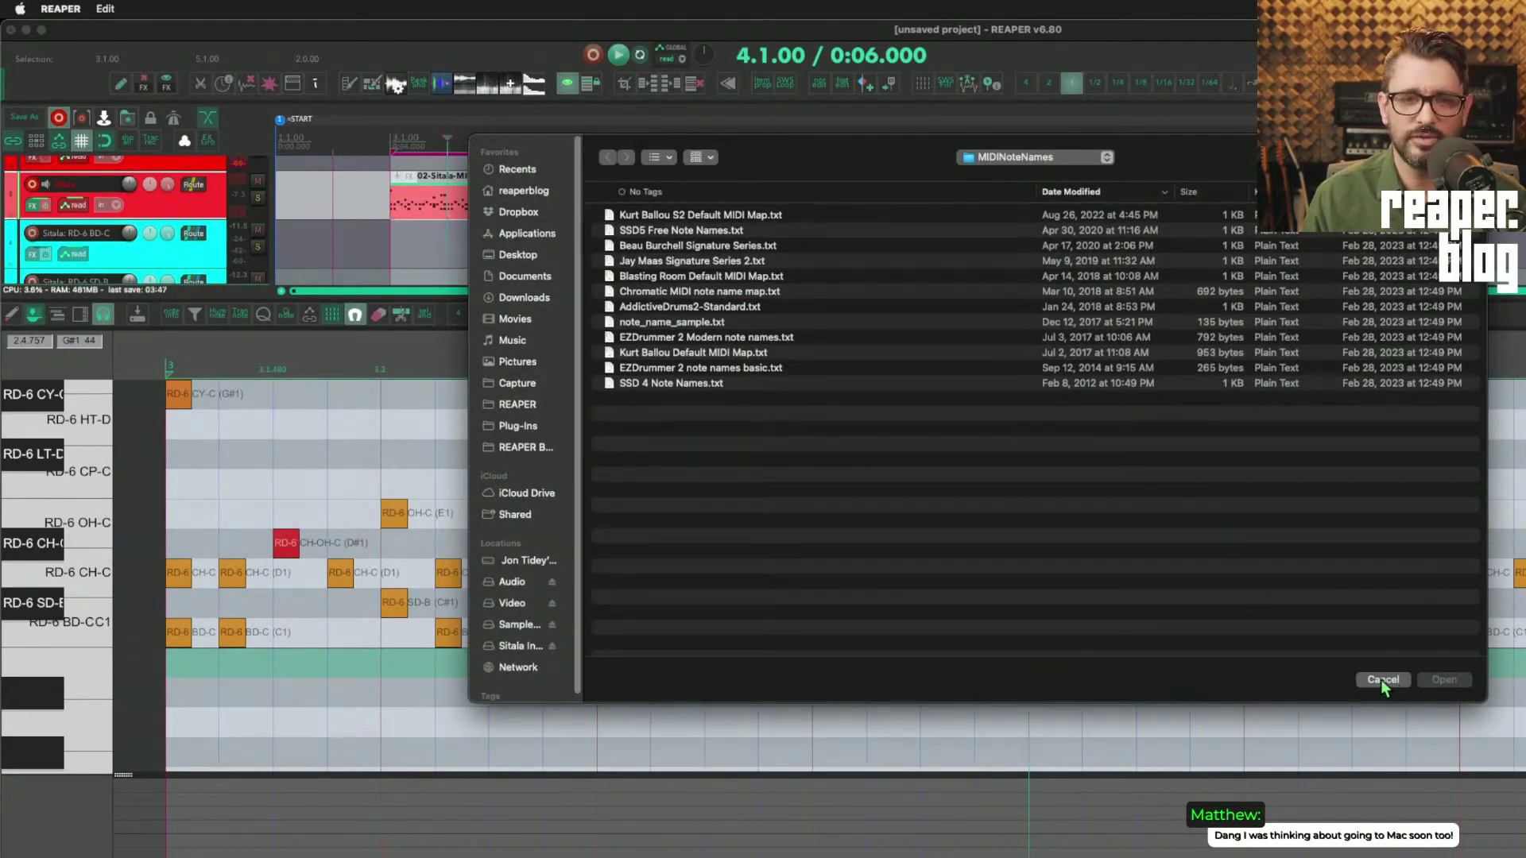
left_click(653, 291)
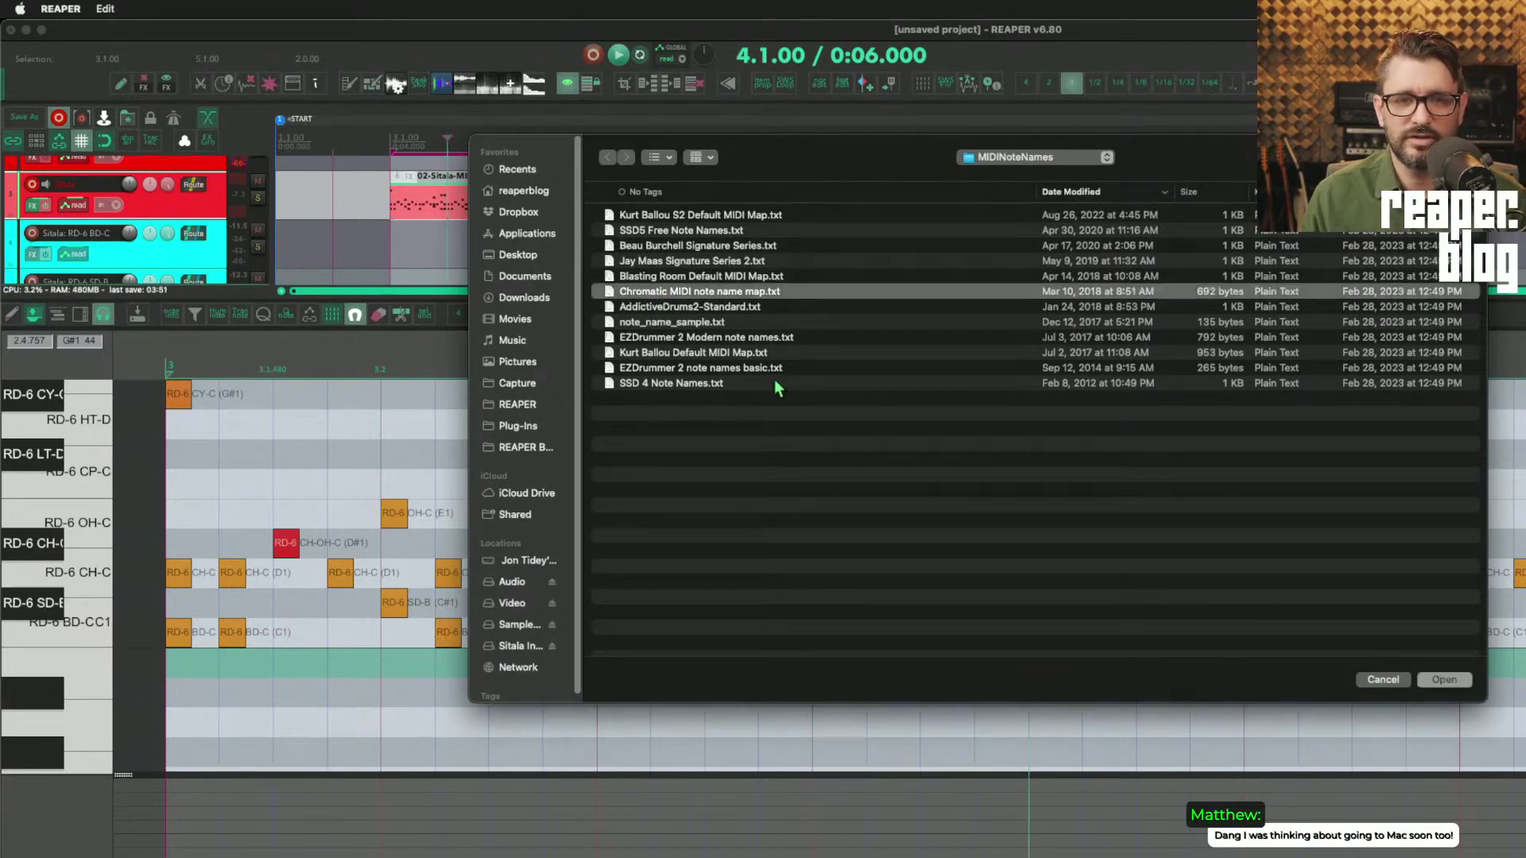
left_click(1444, 679)
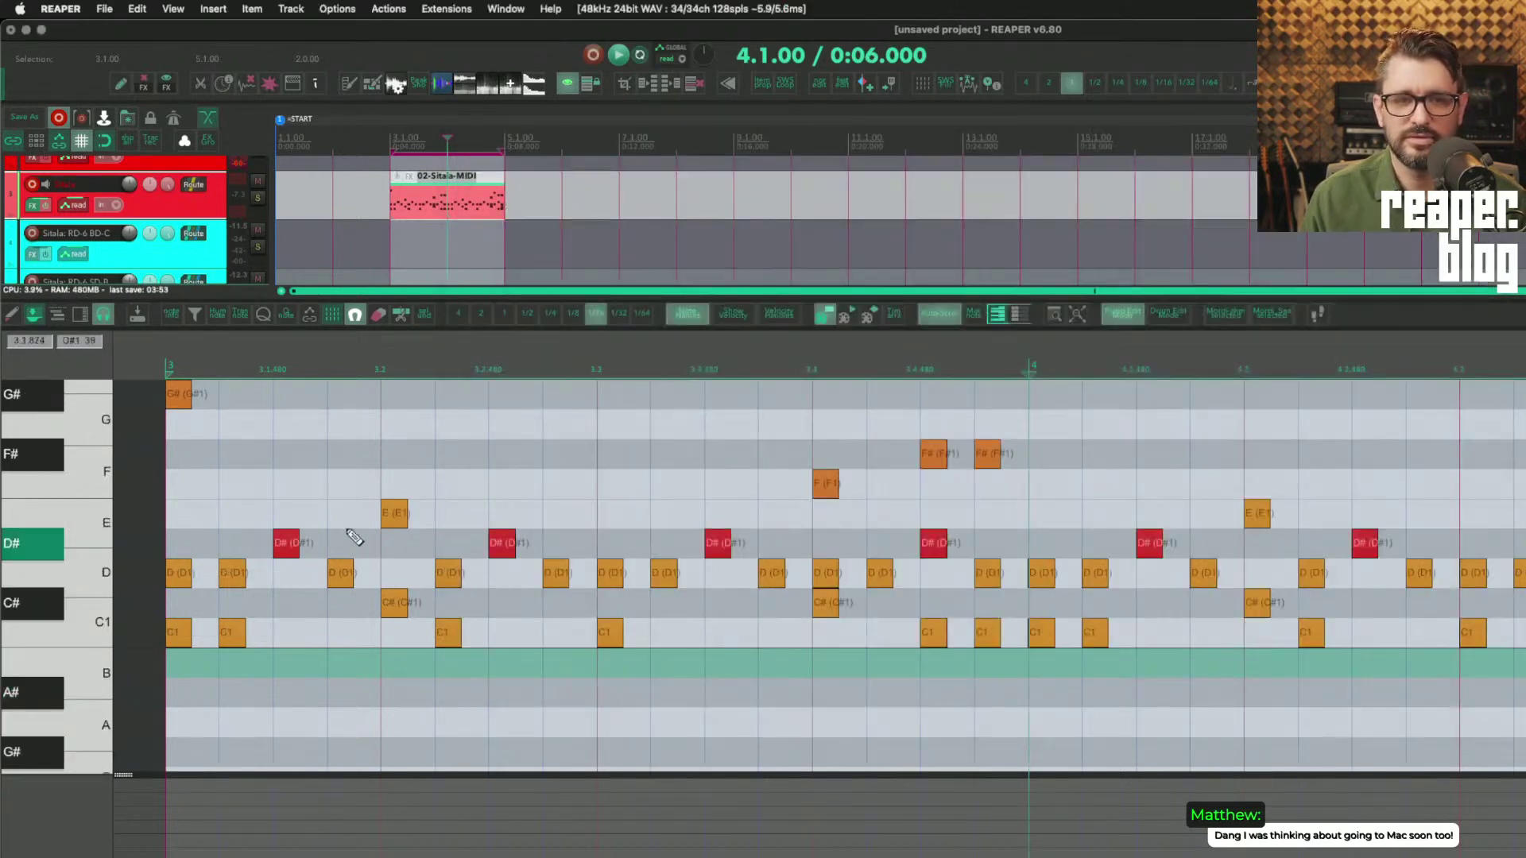
scroll(36, 490, "down", 5)
scroll(43, 515, "up", 10)
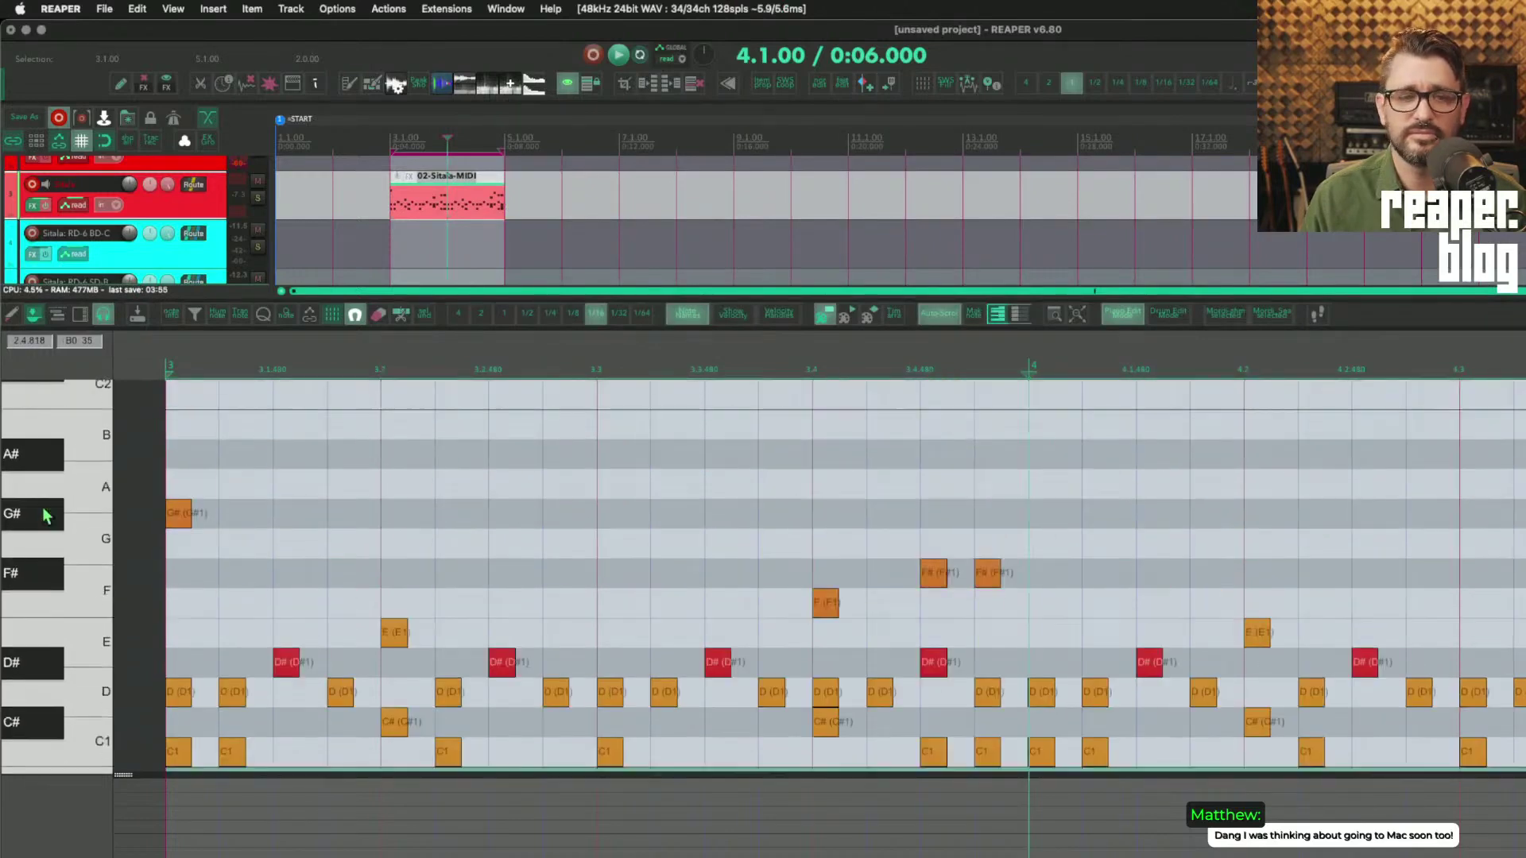
Step: Clear all custom note/CC names and move the play position back to bar 3
right_click(78, 364)
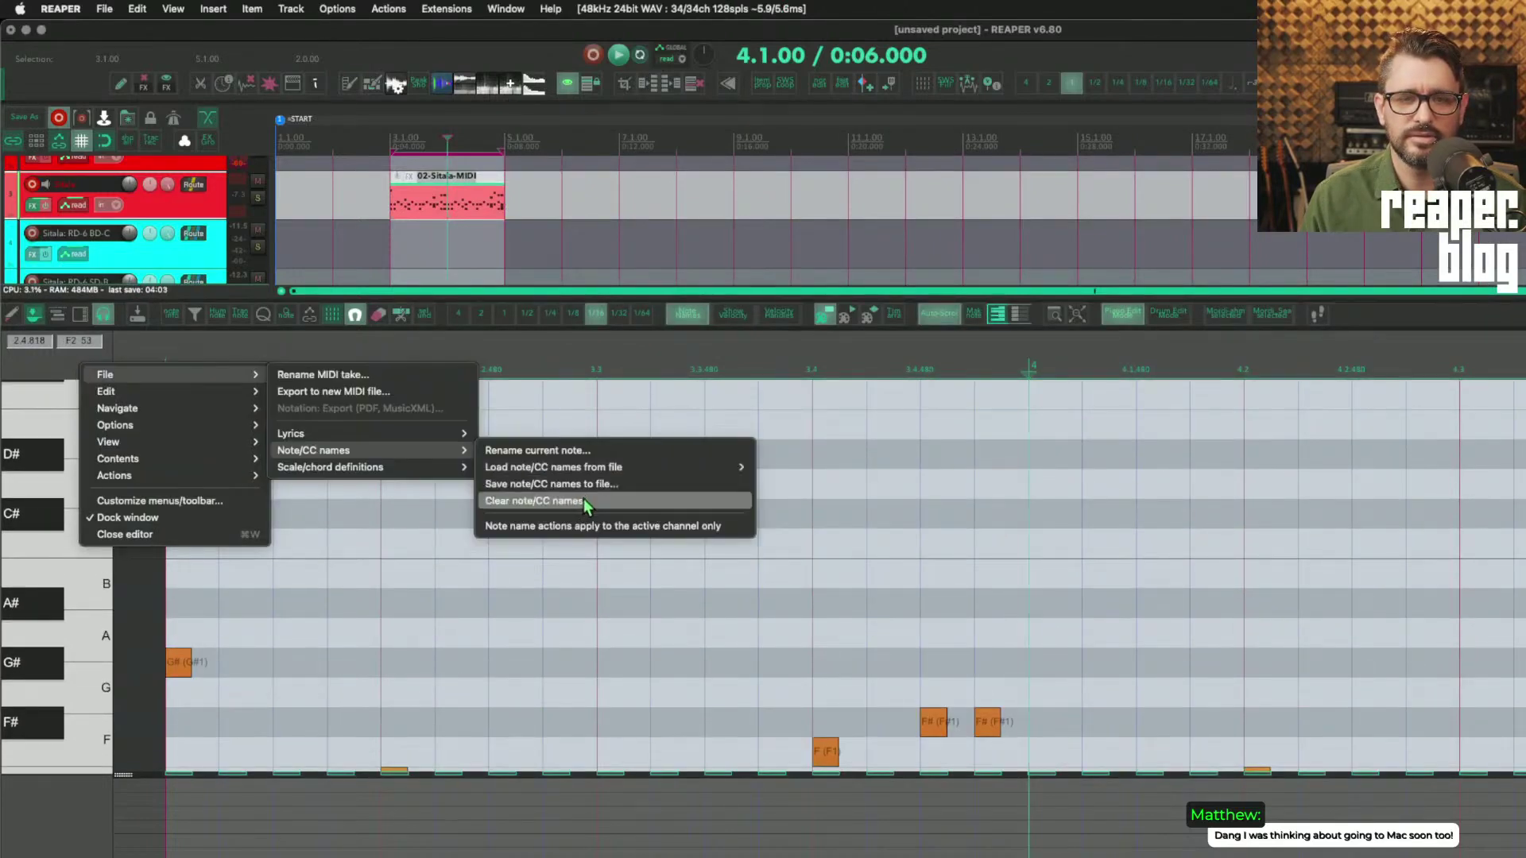
left_click(583, 498)
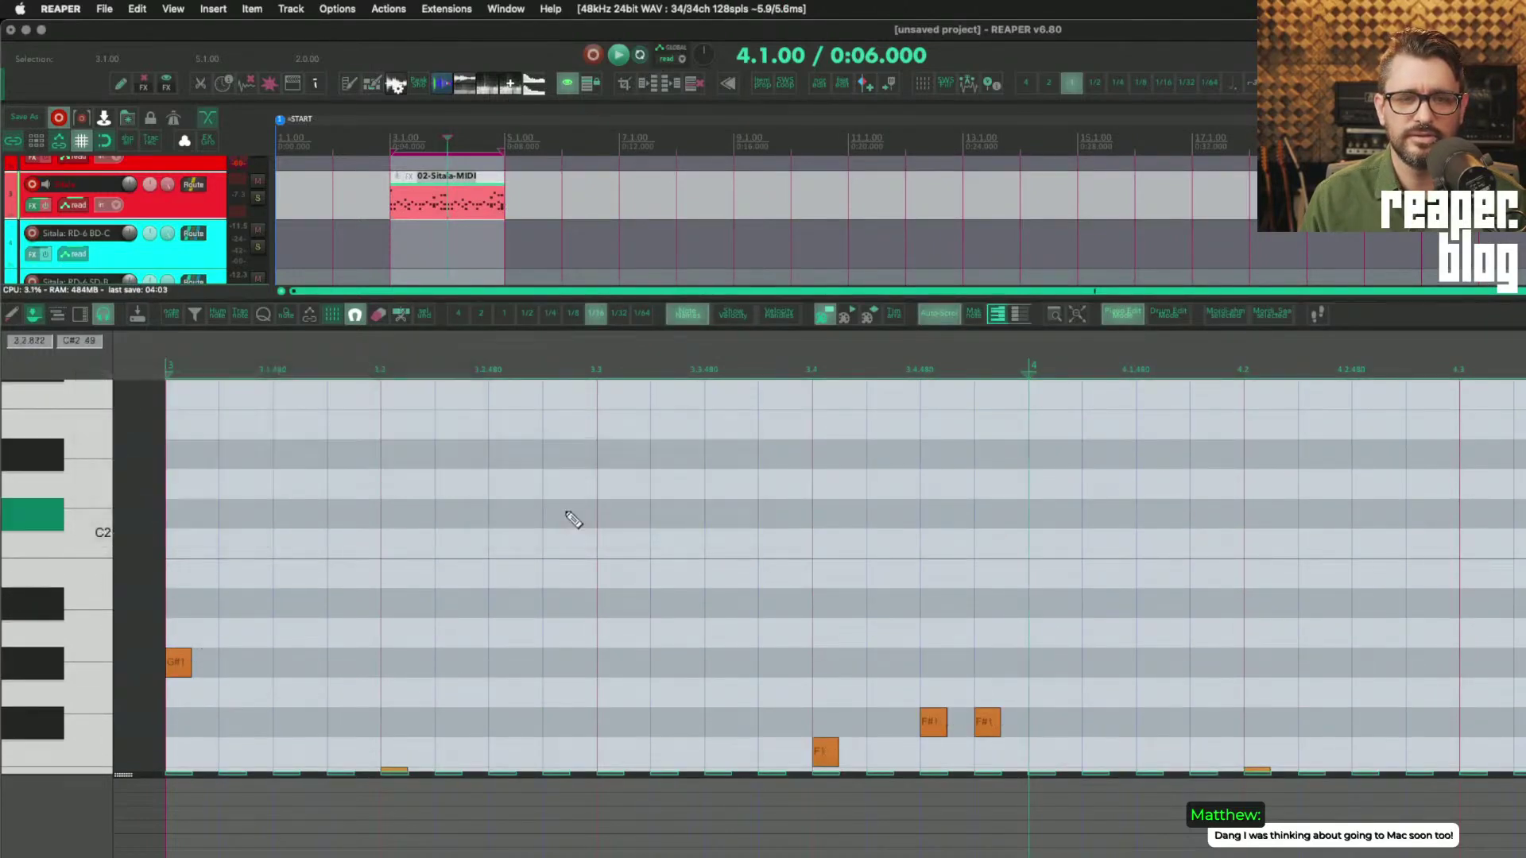
left_click(424, 203)
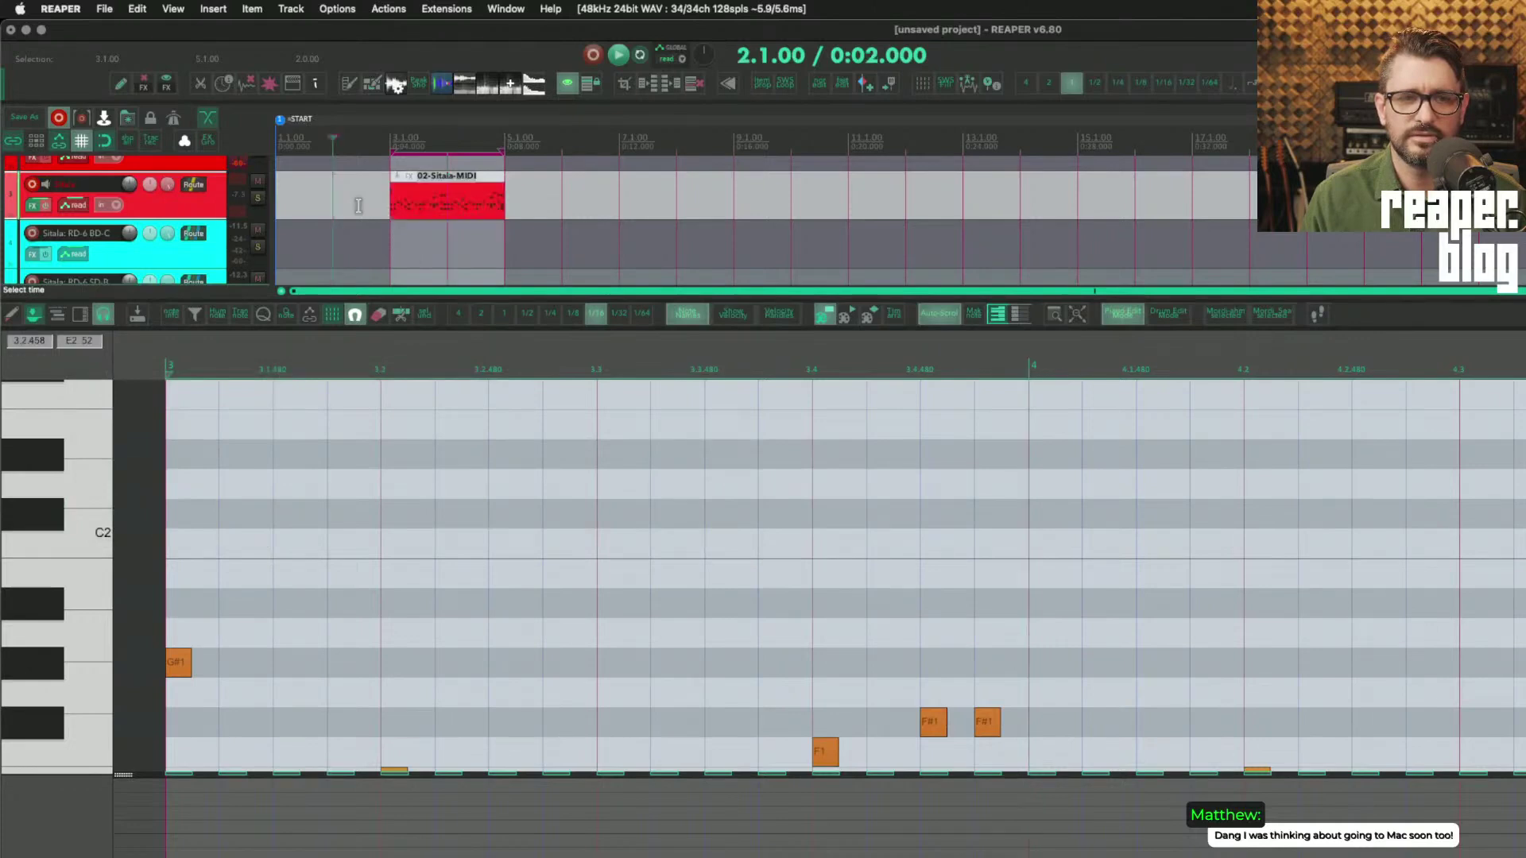
Step: Trigger the snare pad in the drum track's Sitala so RD-6 names return, then close it
left_click(33, 205)
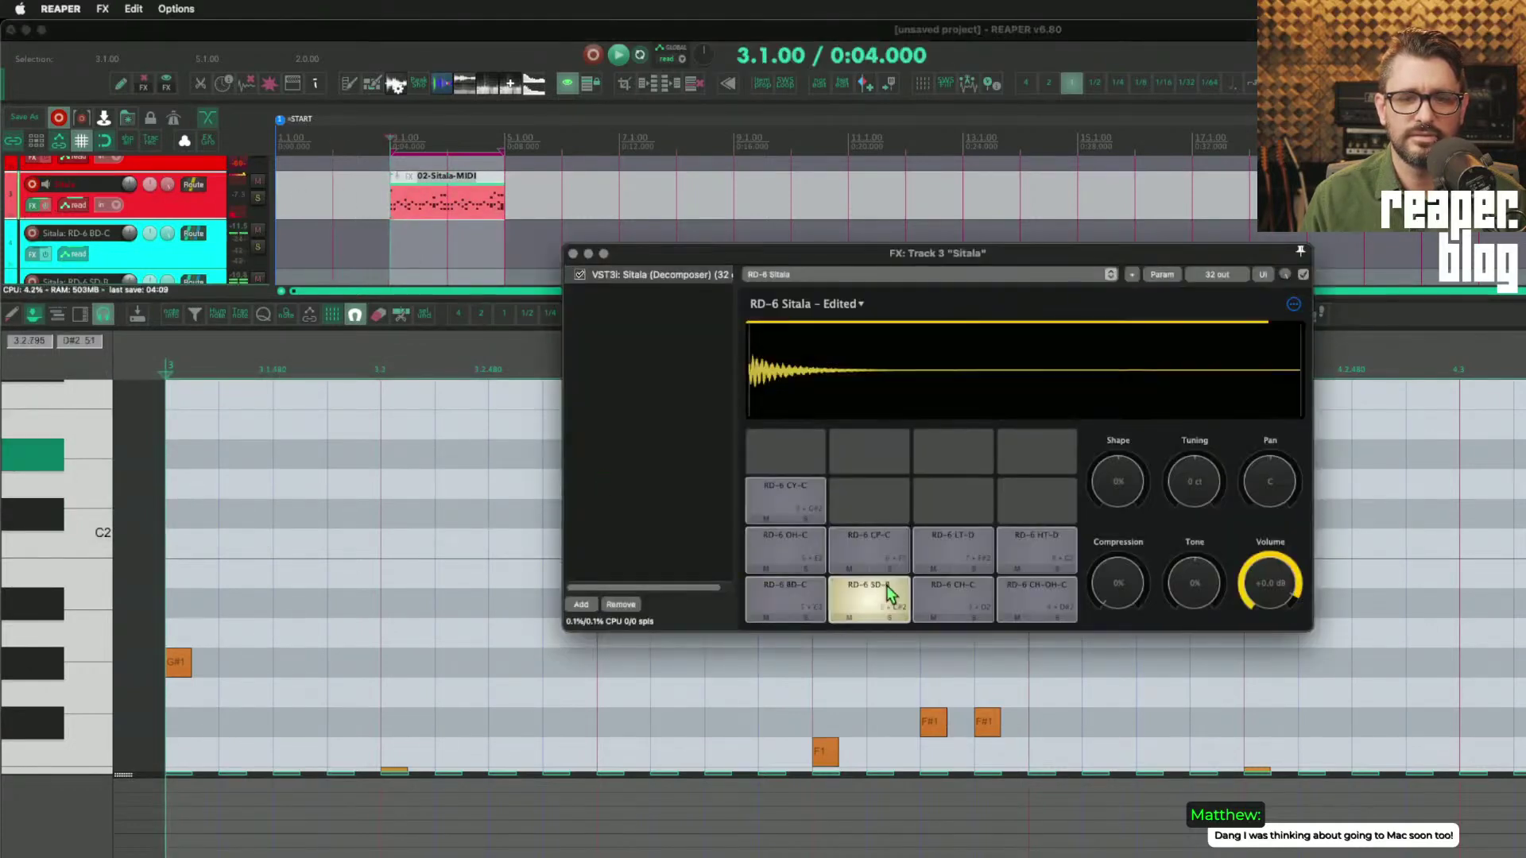
mouse_move(1034, 413)
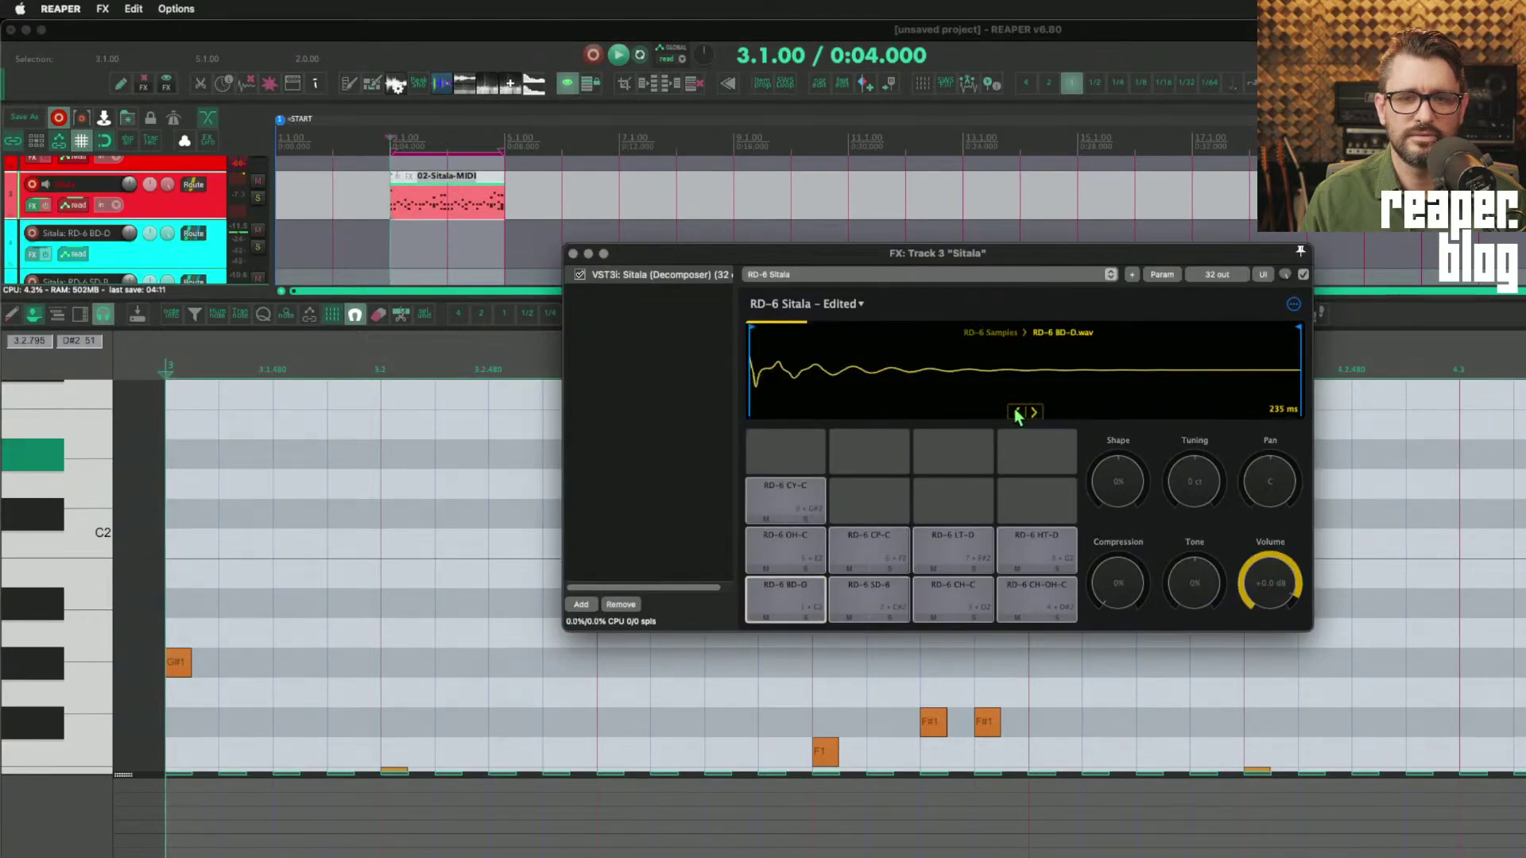
left_click(863, 606)
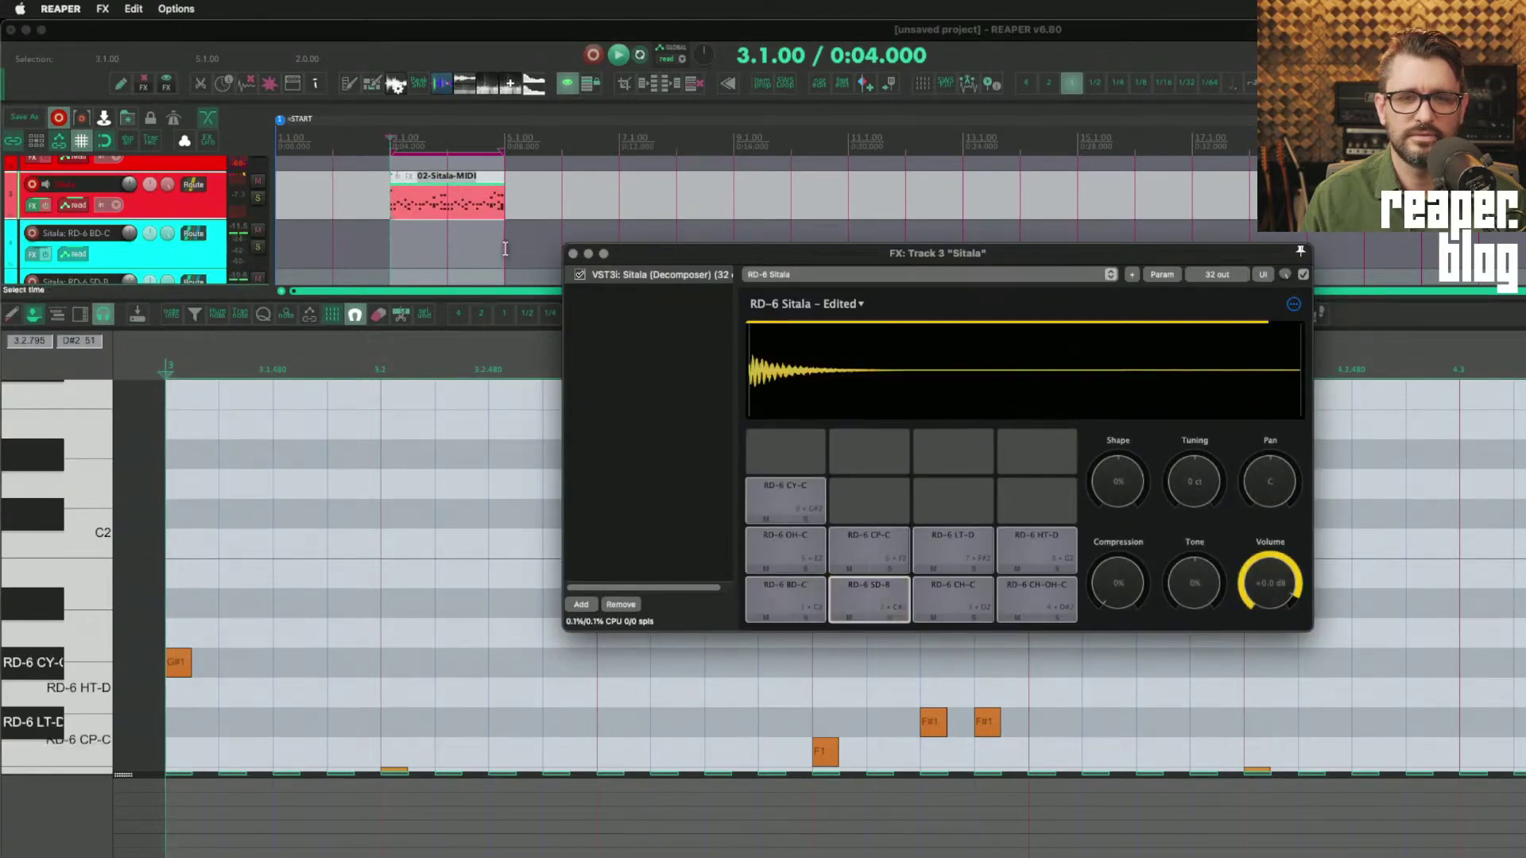
left_click(449, 205)
scroll(342, 548, "down", 3)
scroll(210, 554, "down", 1)
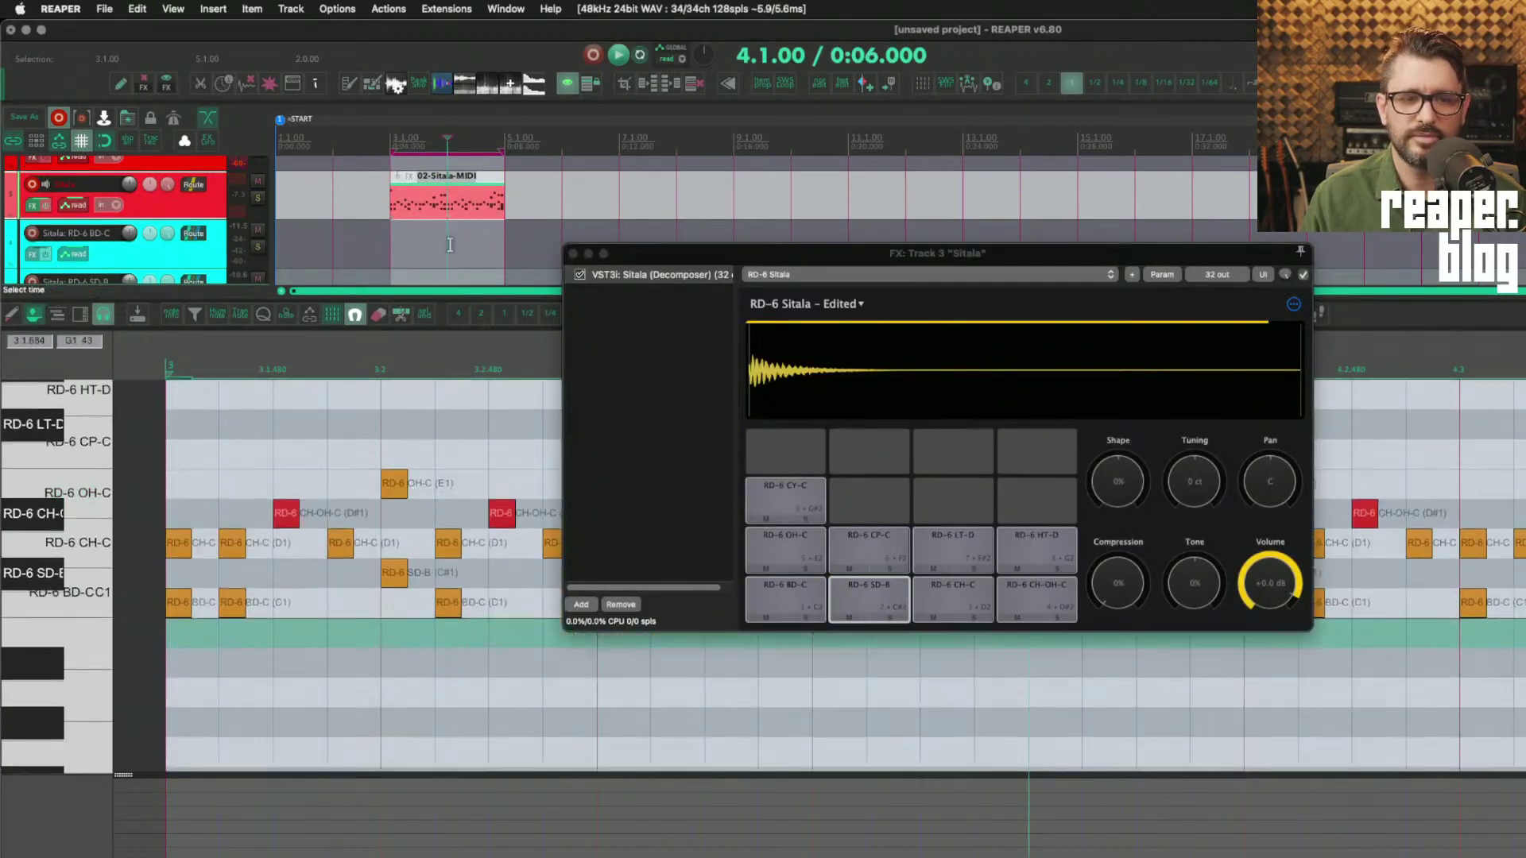
left_click(414, 230)
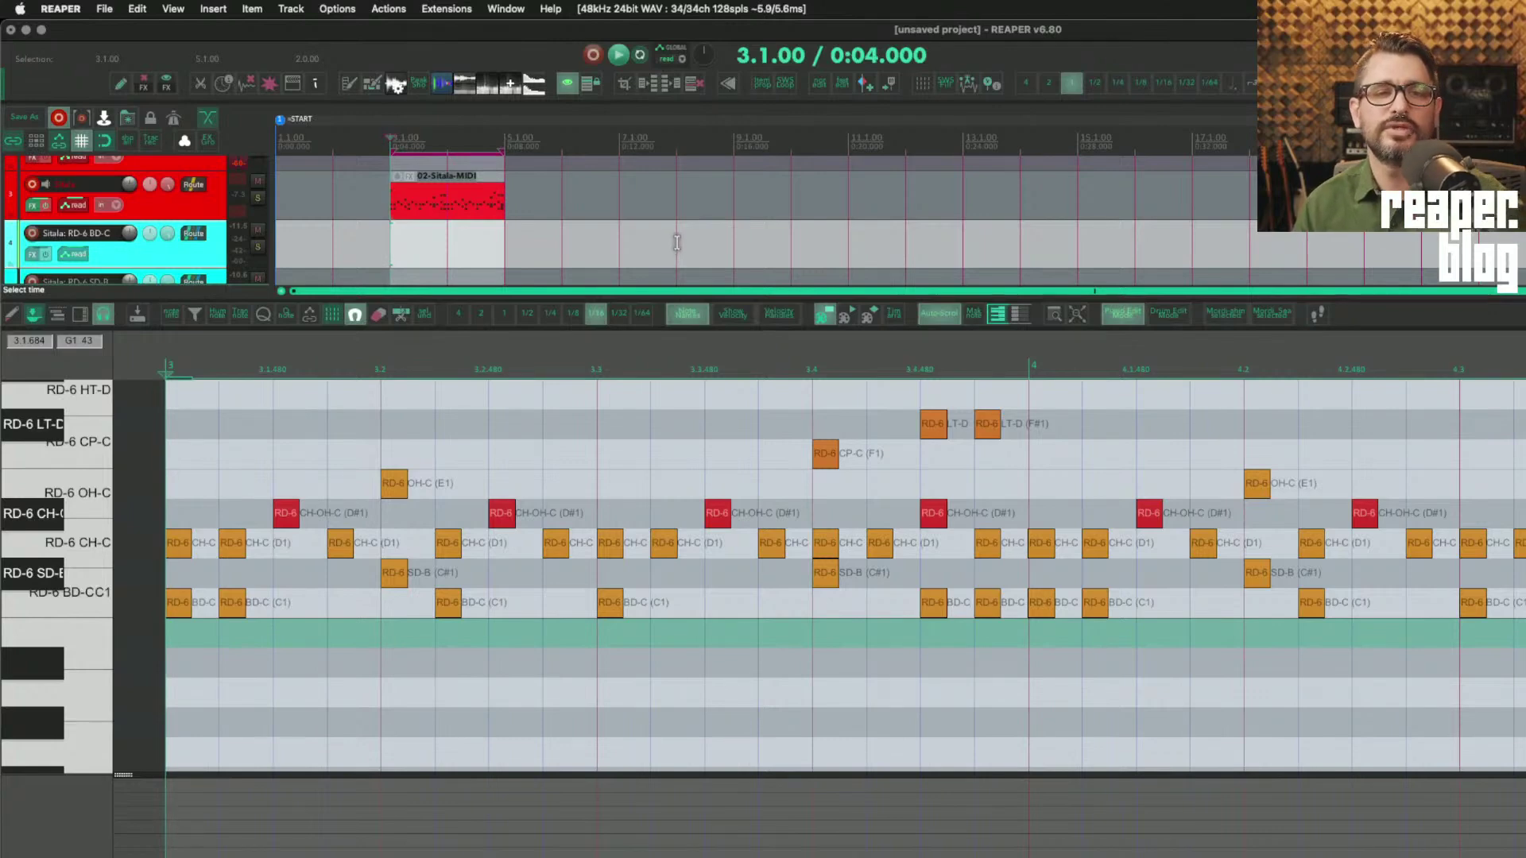
left_click(637, 195)
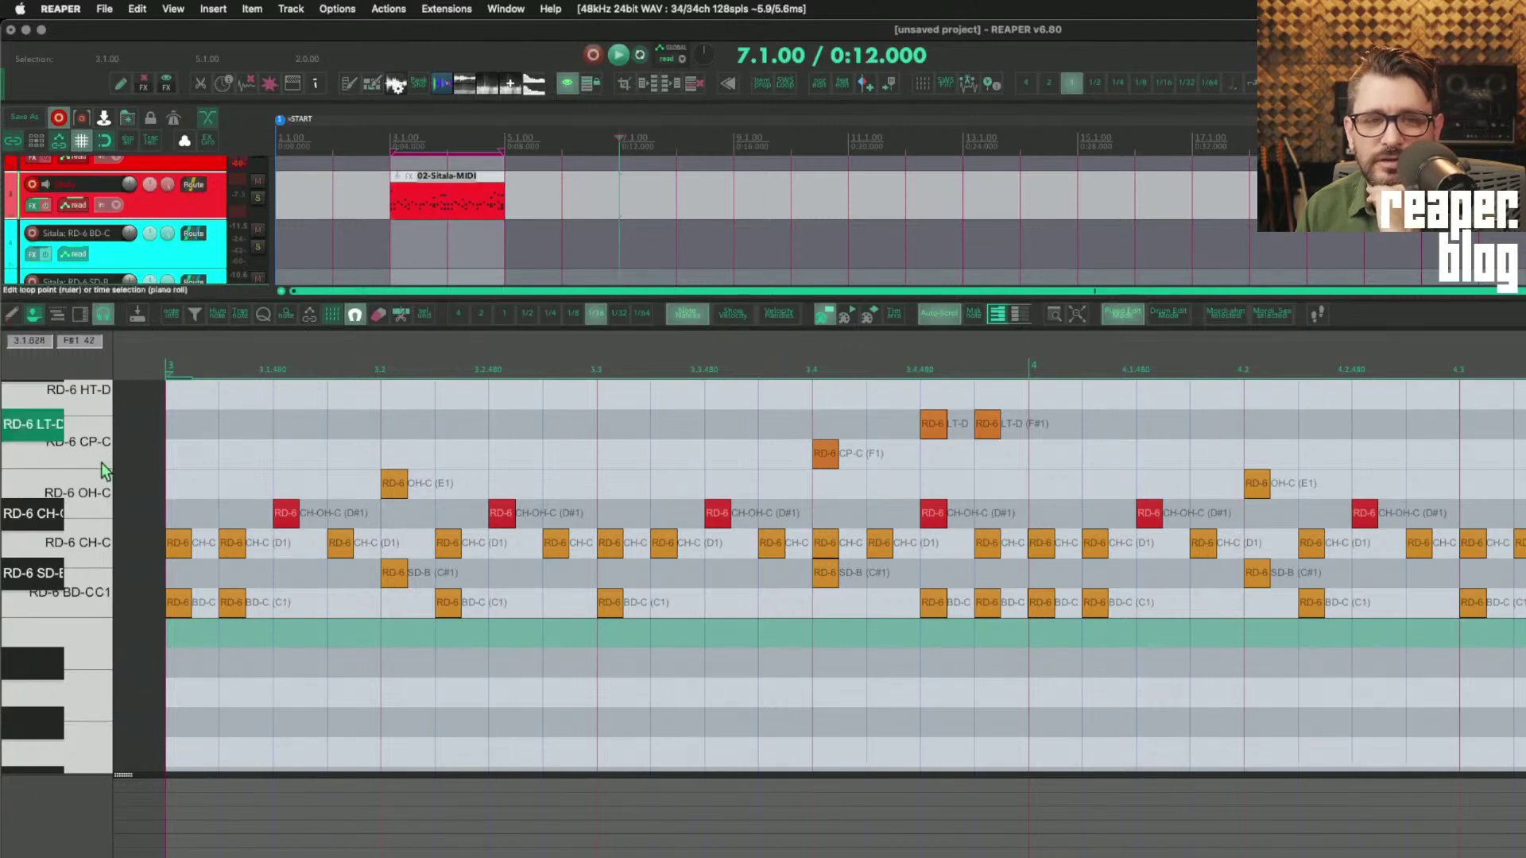
right_click(95, 370)
mouse_move(165, 440)
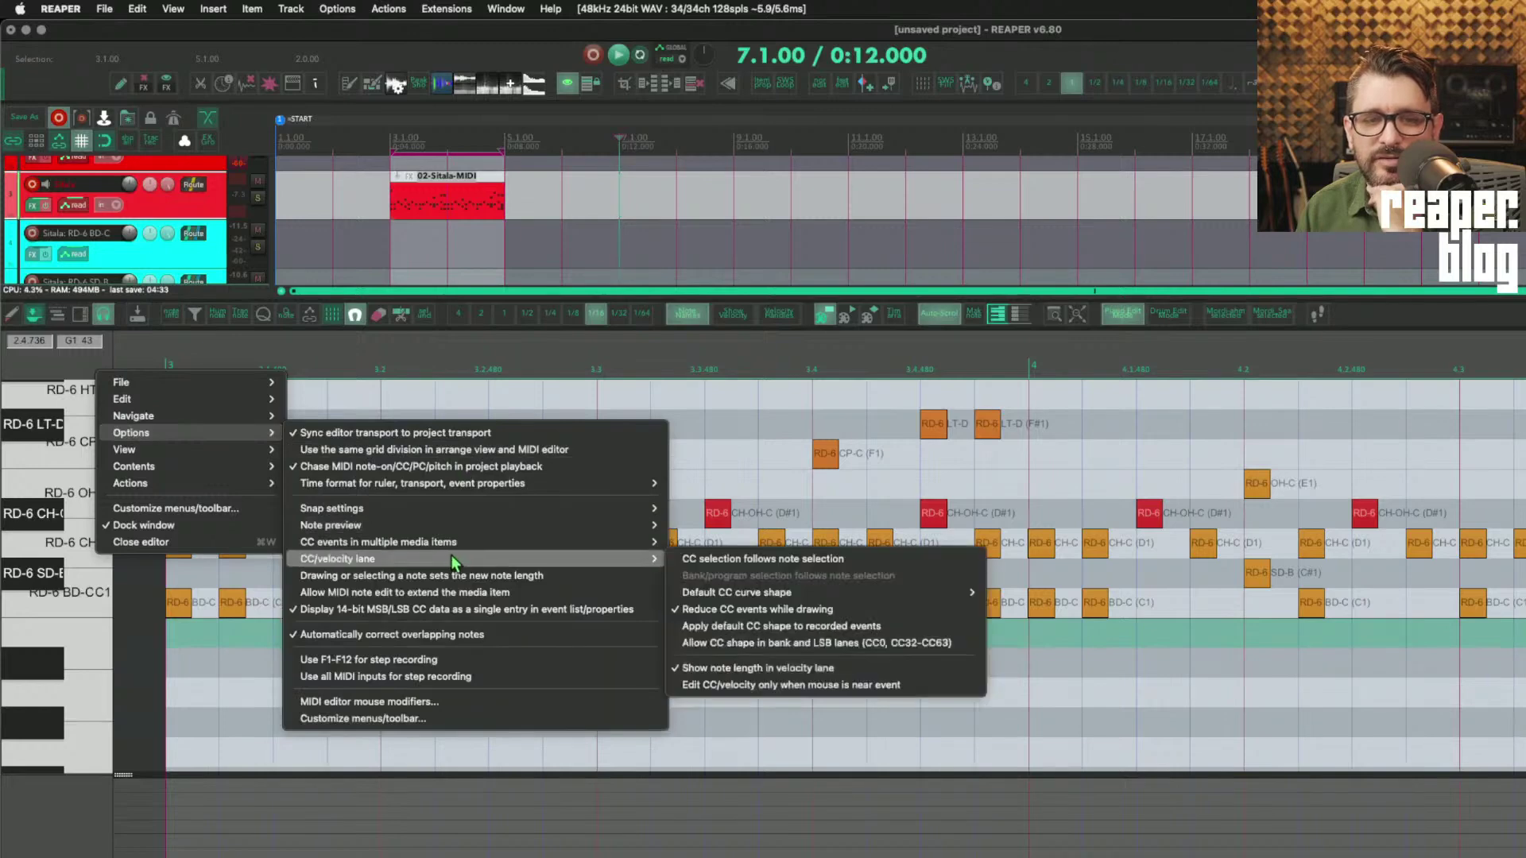
mouse_move(134, 466)
mouse_move(421, 508)
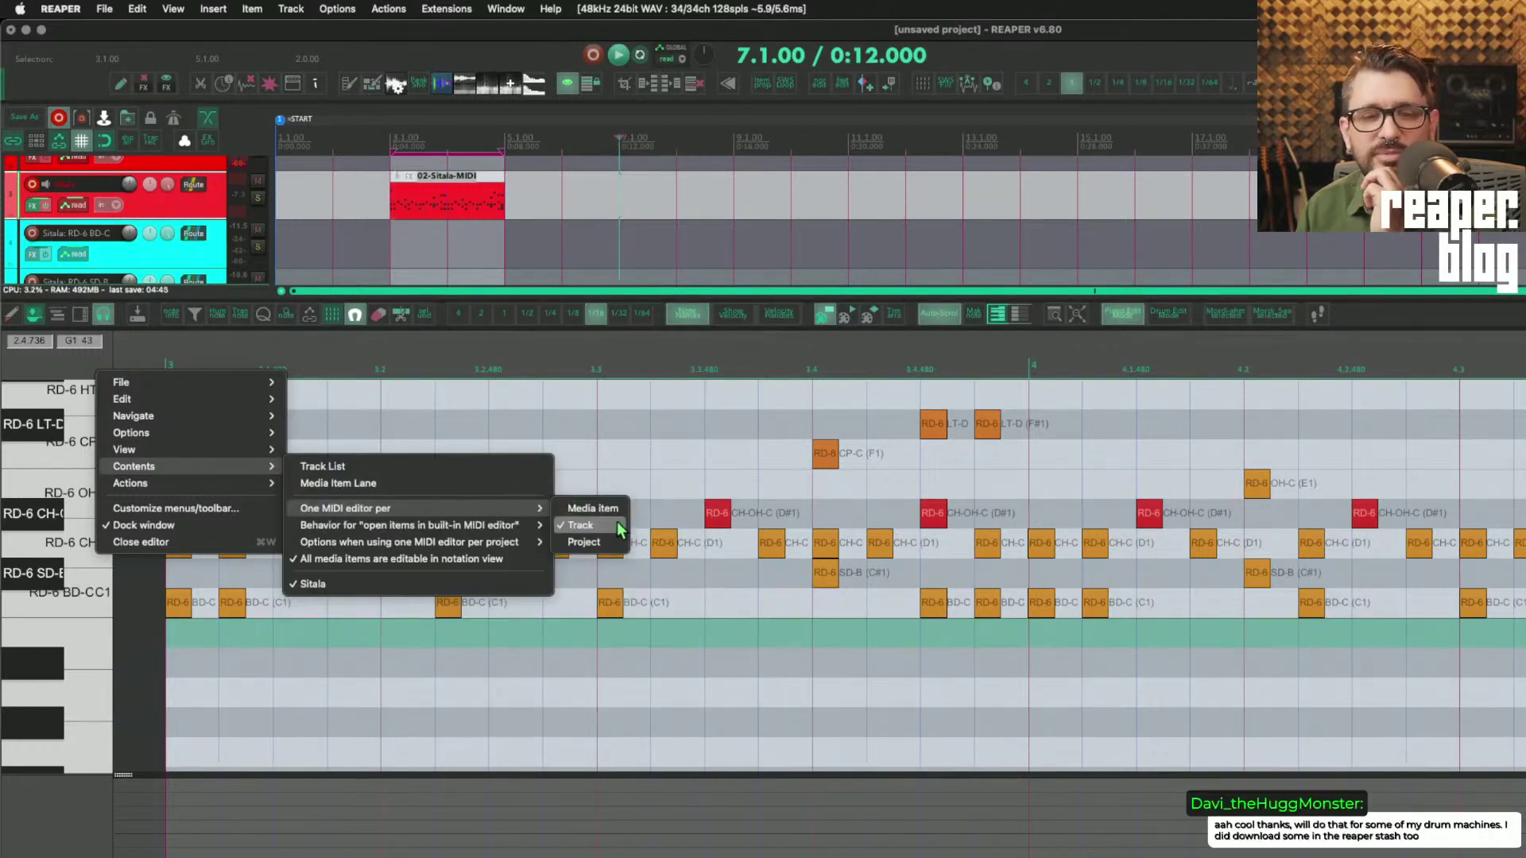
left_click(81, 470)
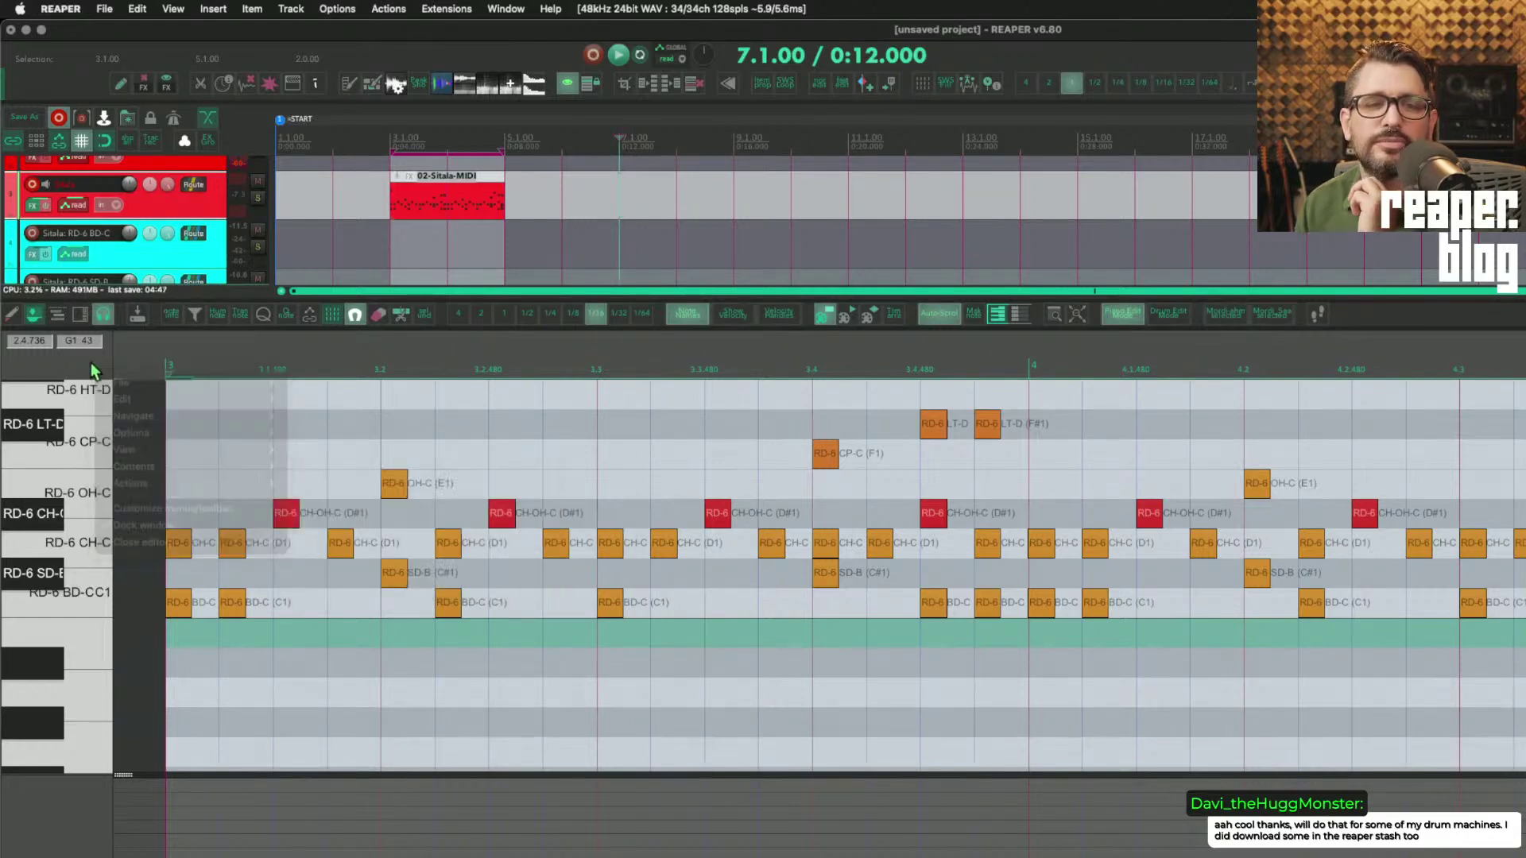
Step: Hide unused and unnamed note rows and show the notes as diamonds
right_click(75, 362)
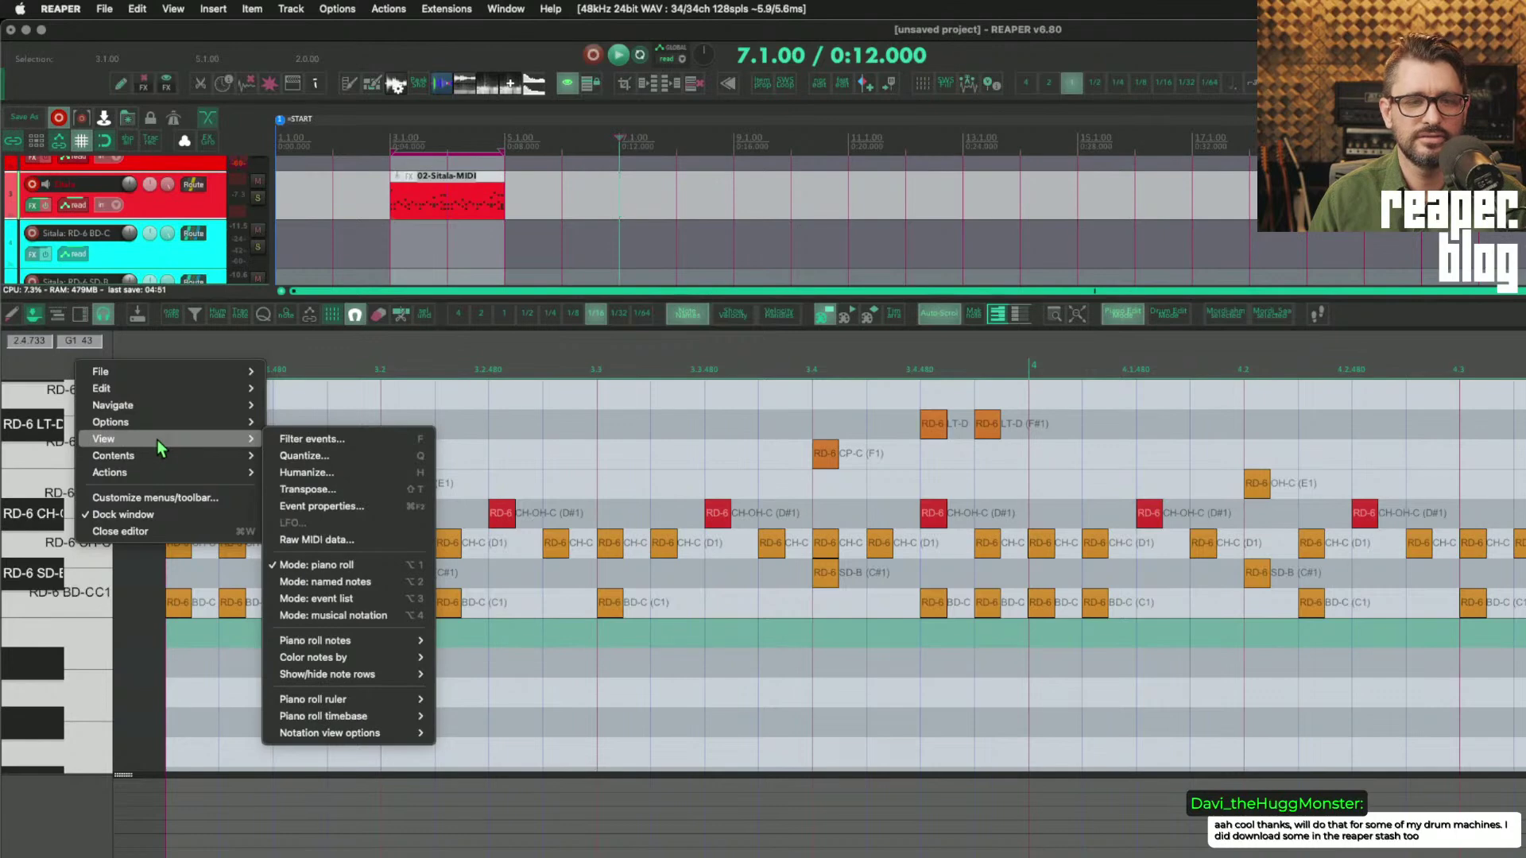
mouse_move(358, 674)
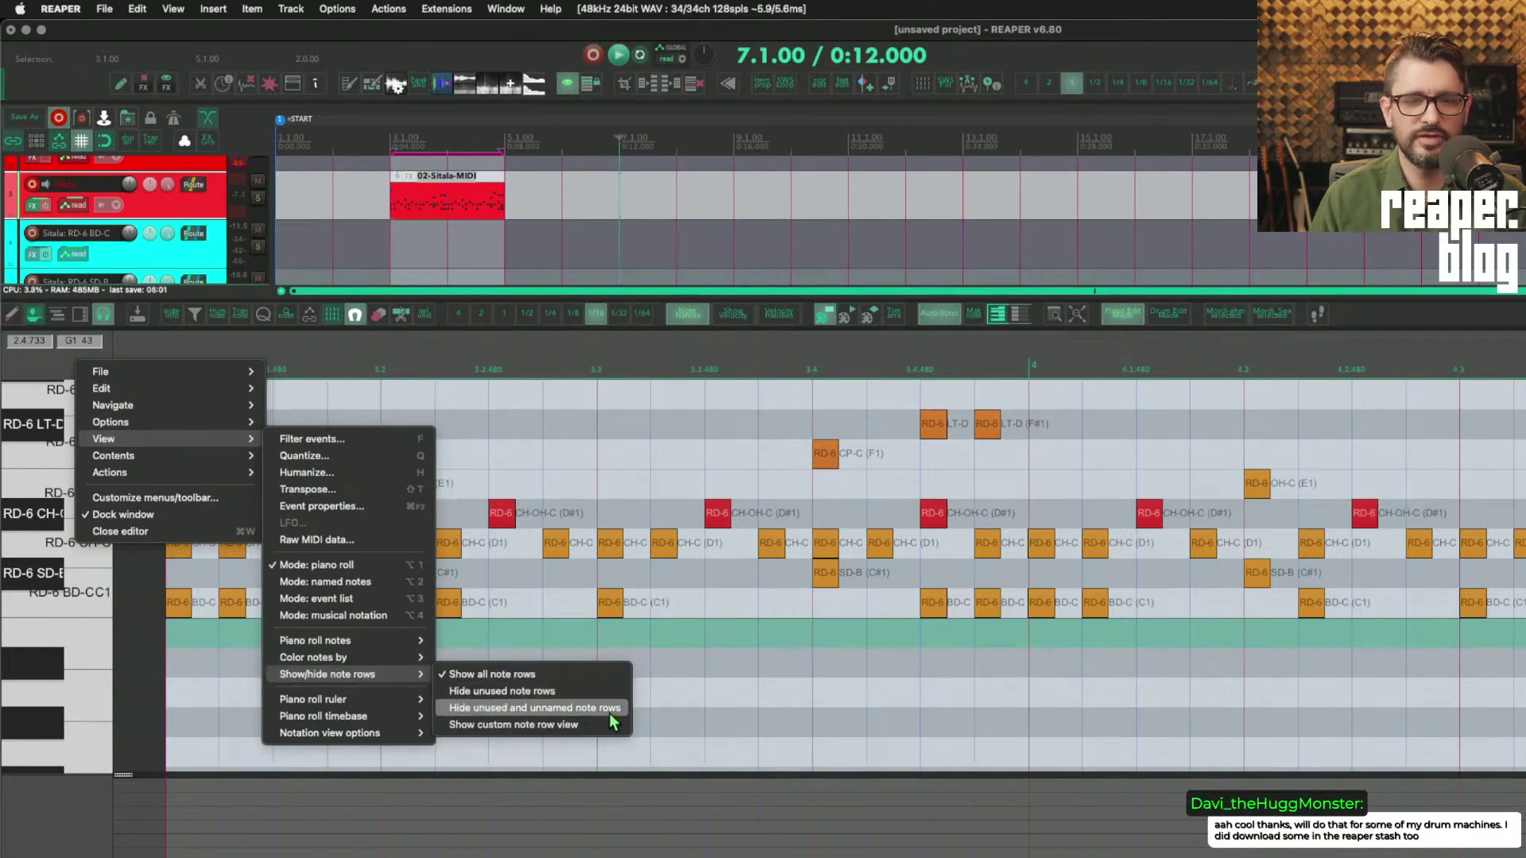
left_click(612, 710)
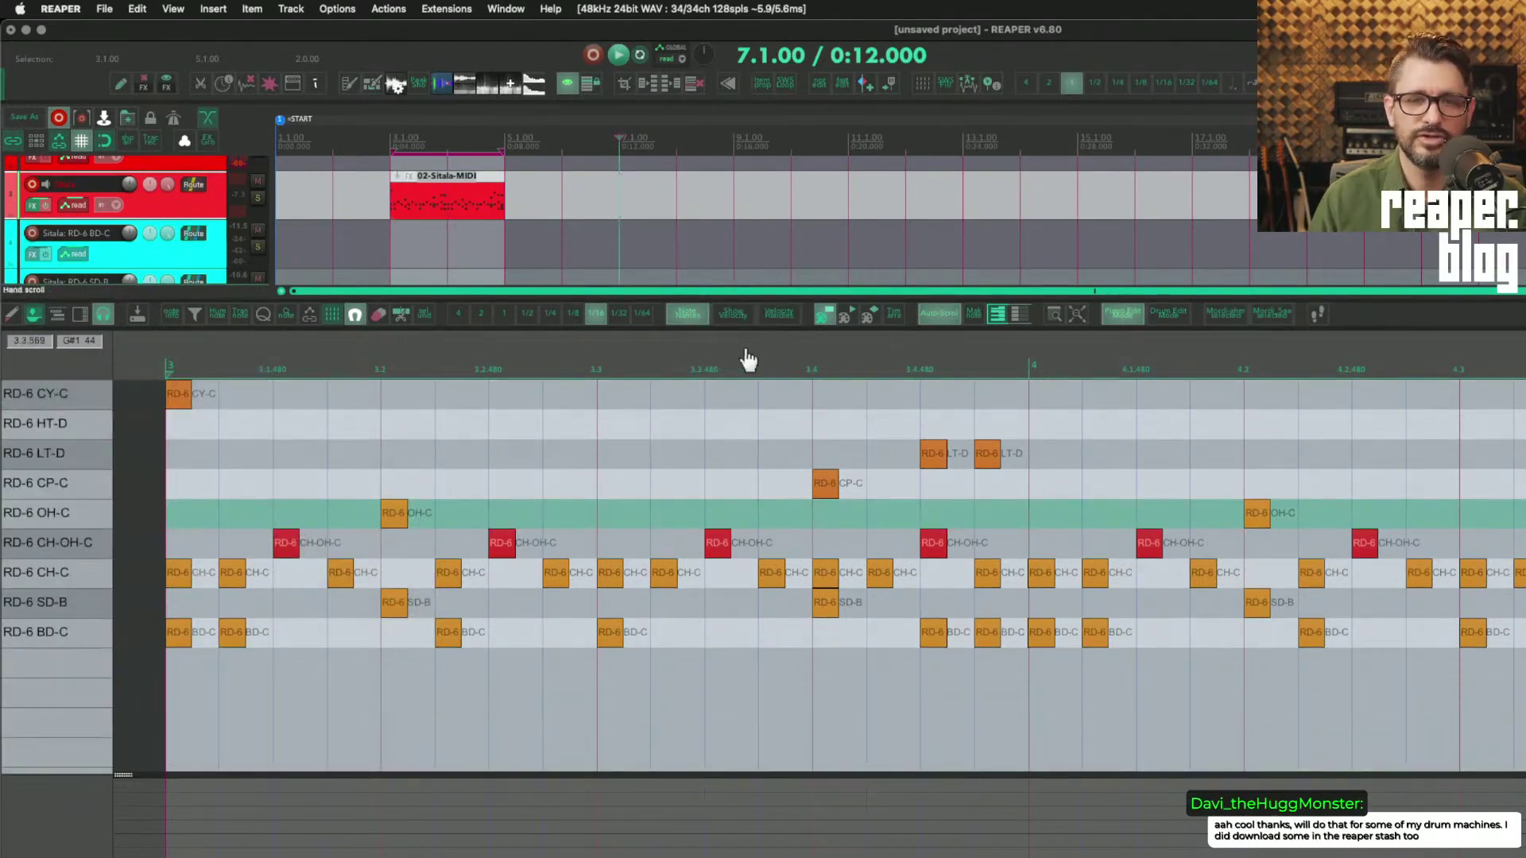
left_click(849, 315)
left_click(871, 315)
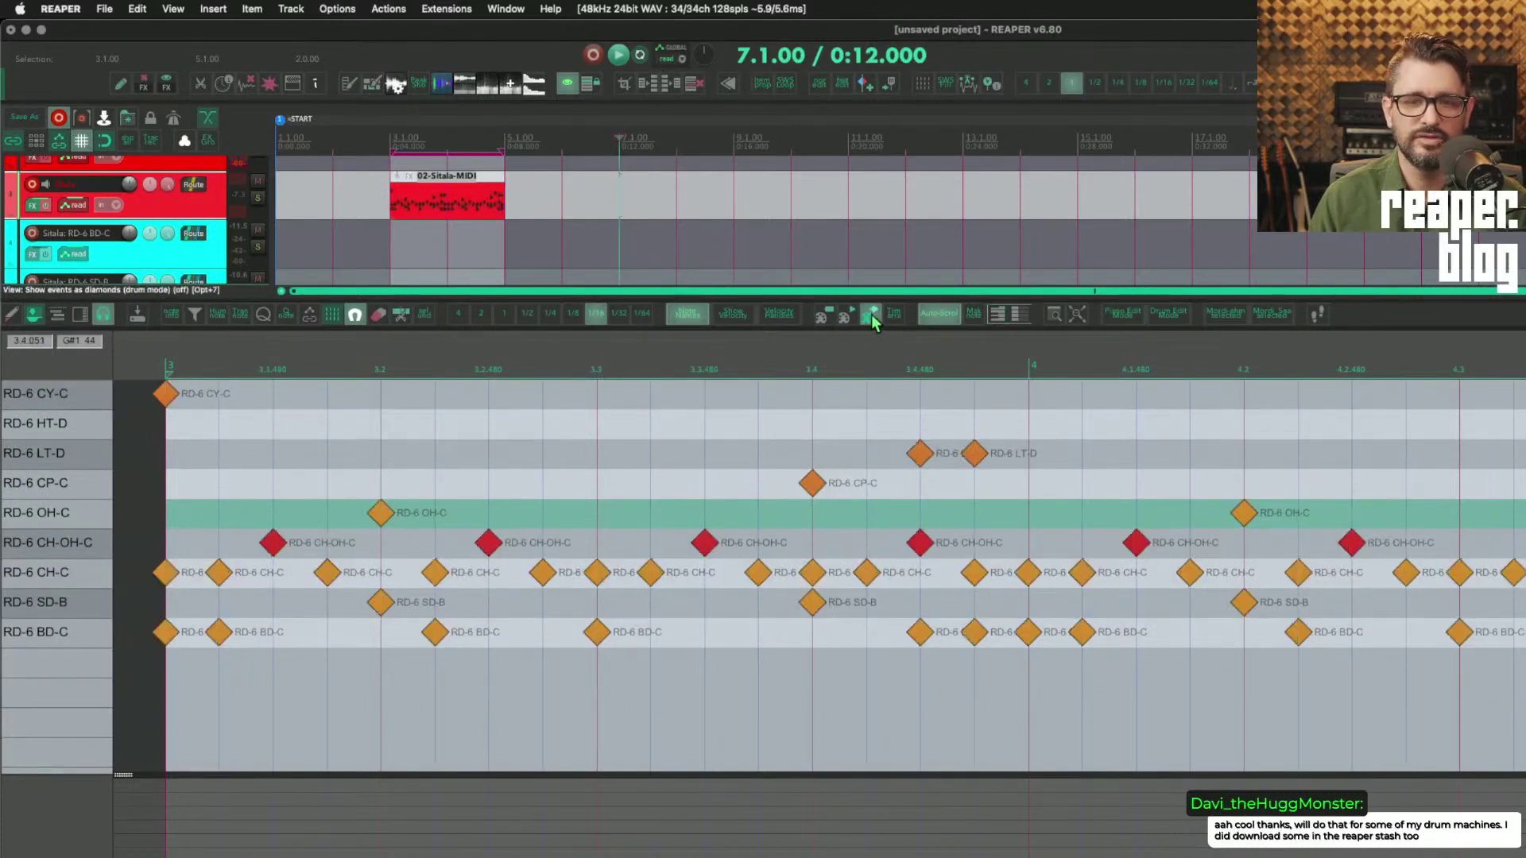
Step: Toggle between piano and drum edit modes, ending in the standard piano roll
left_click(1121, 313)
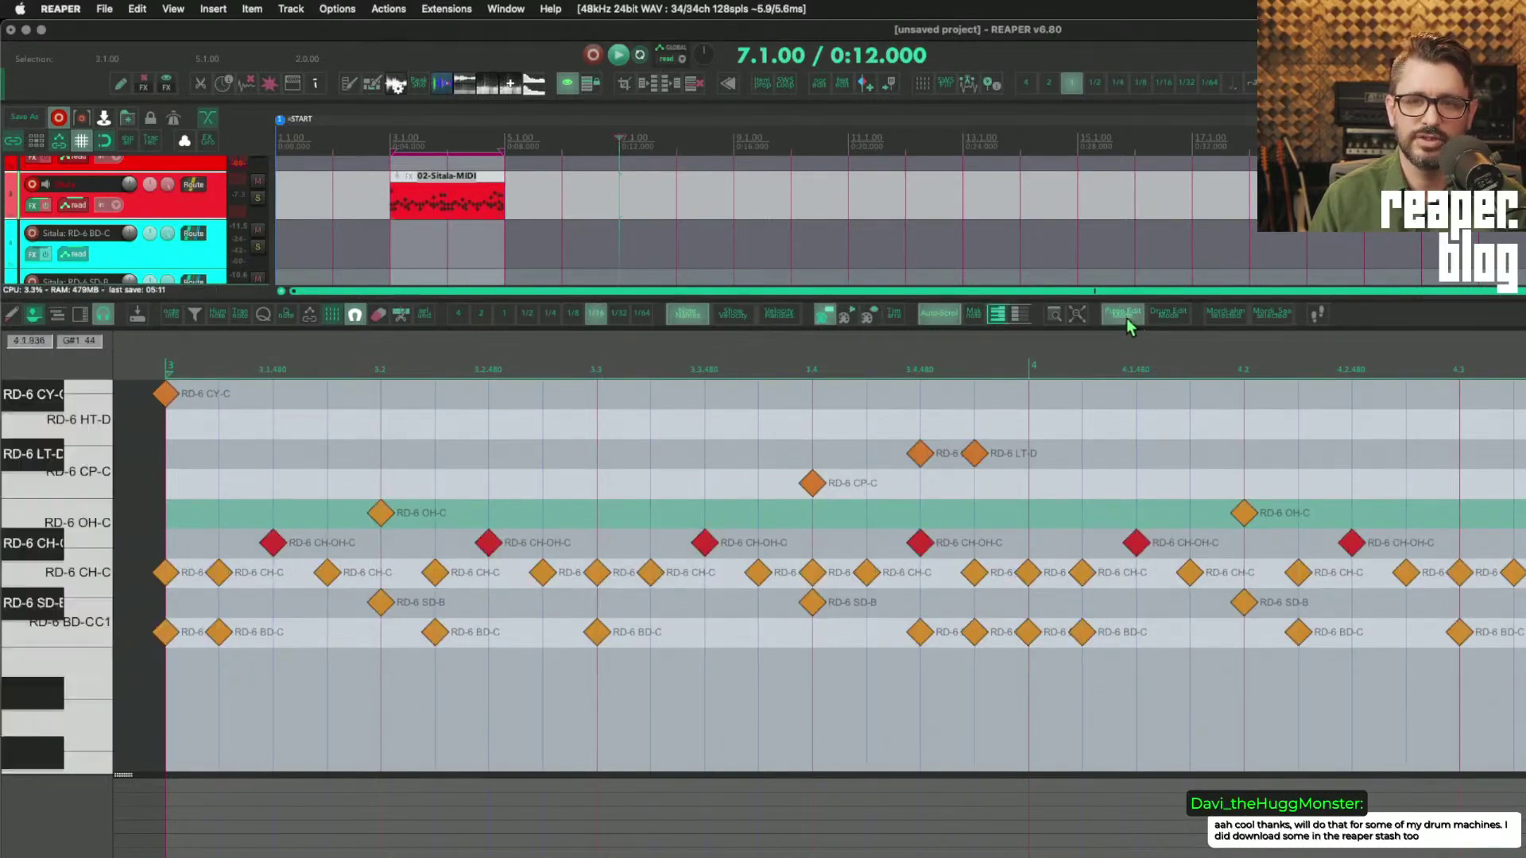
left_click(1168, 313)
left_click(1120, 315)
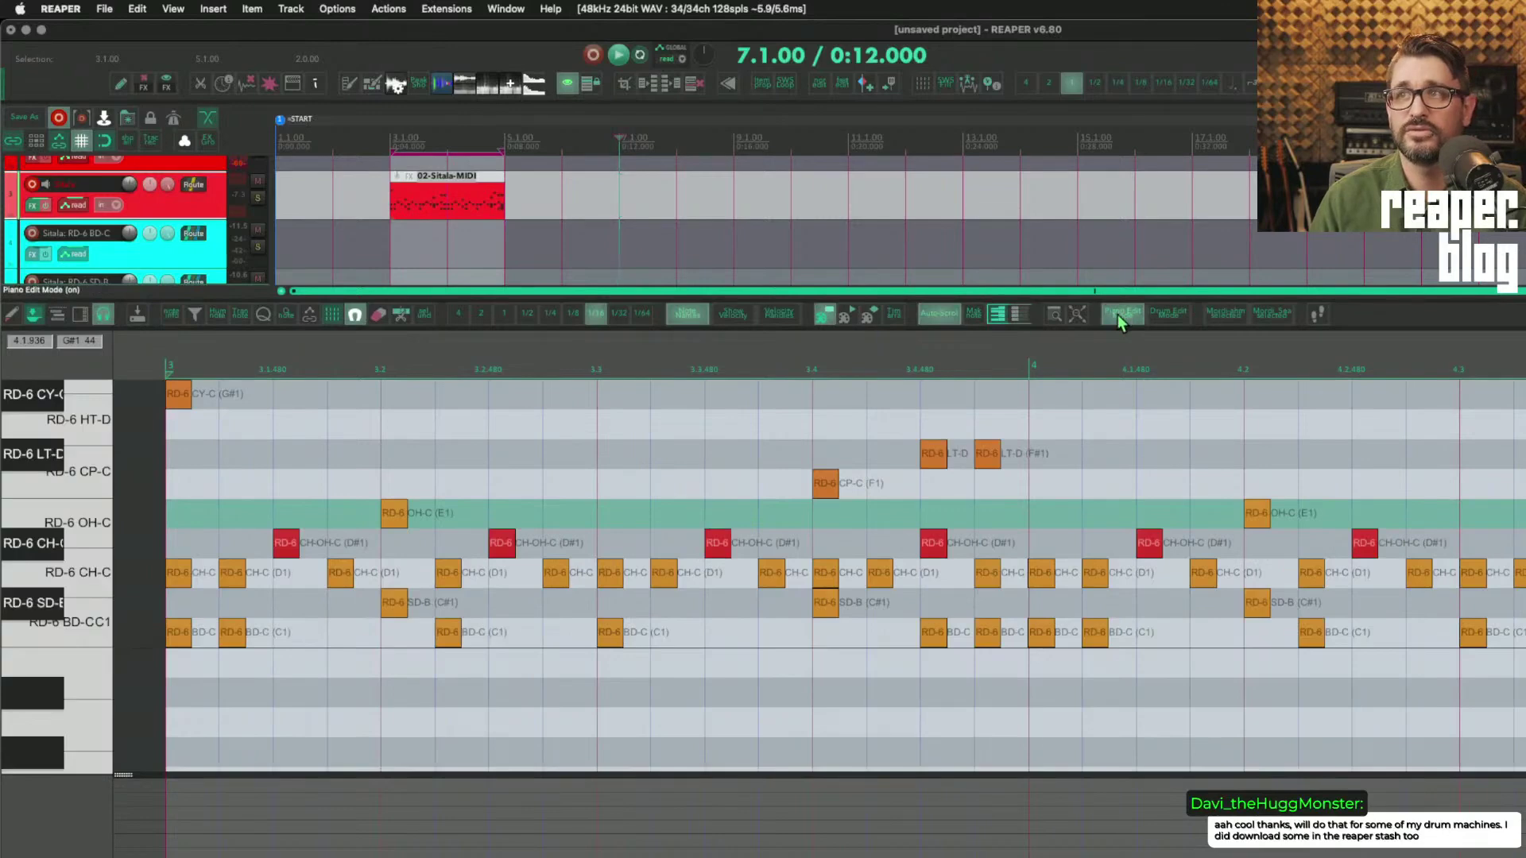
left_click(1168, 313)
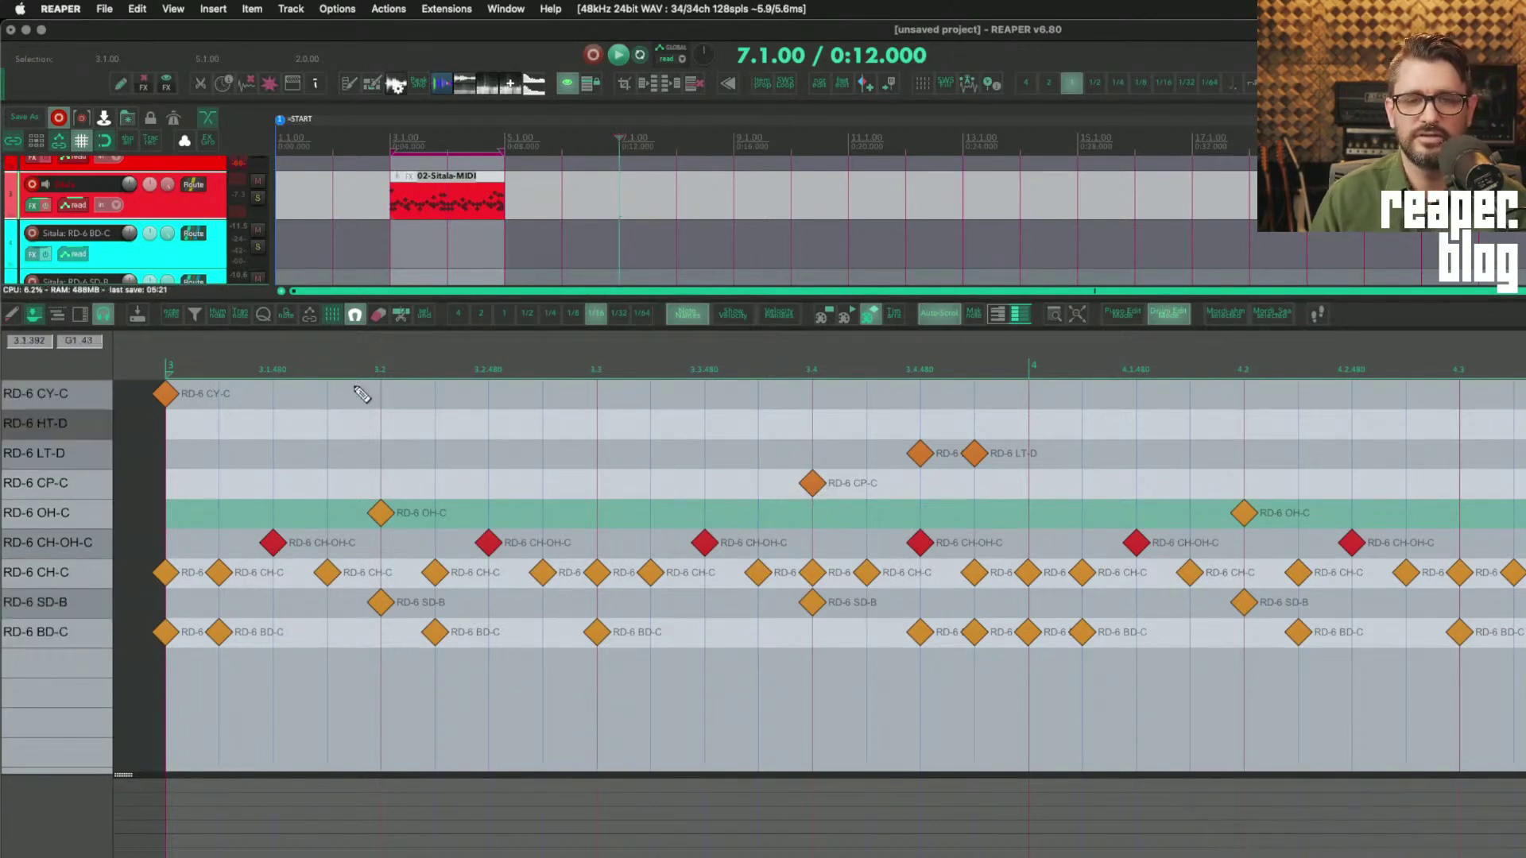
left_click(1128, 315)
scroll(768, 526, "down", 5)
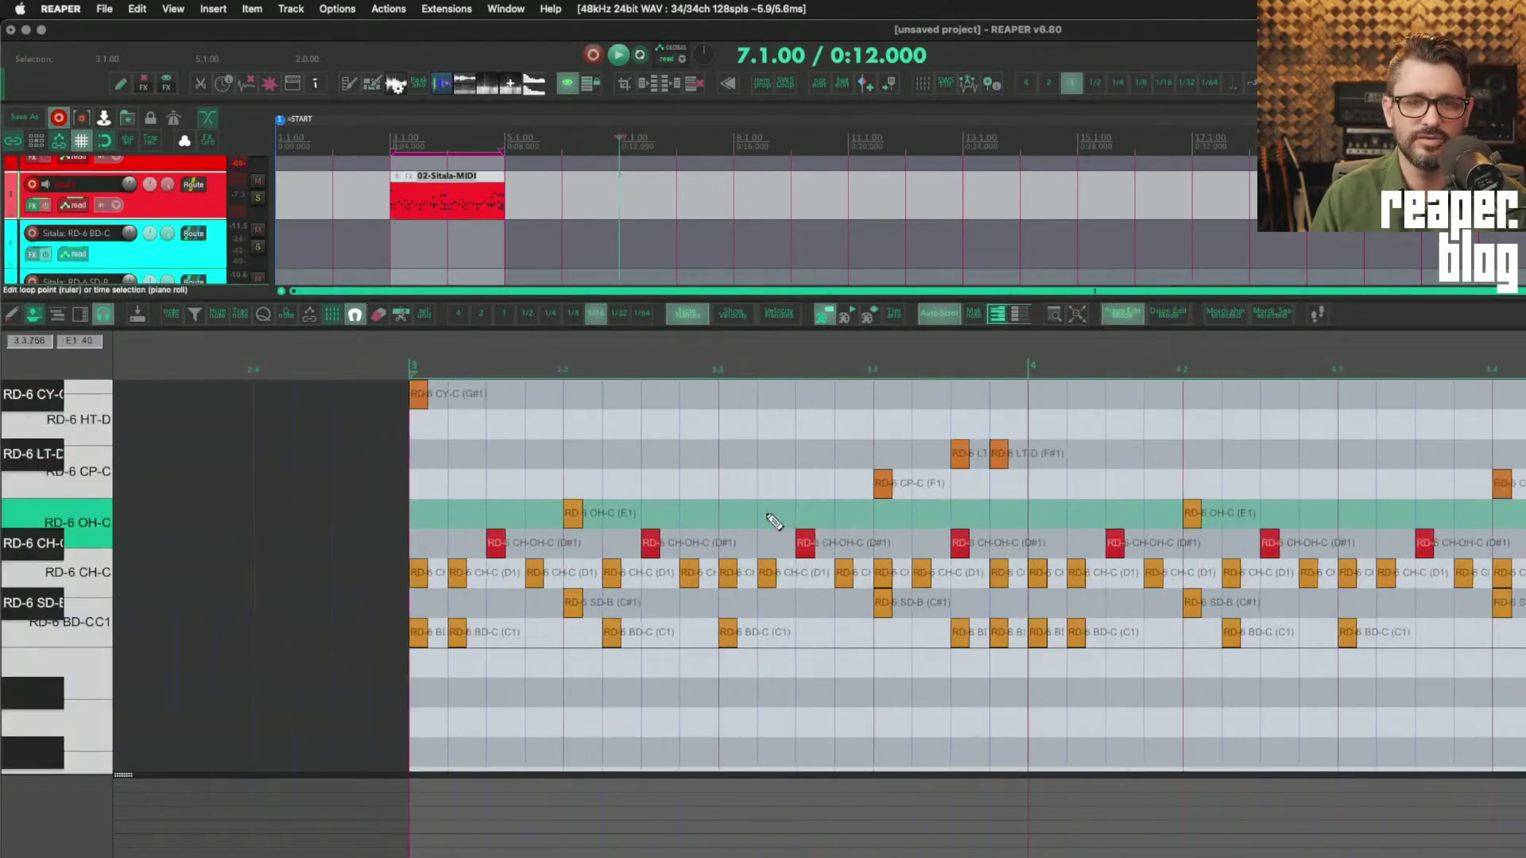